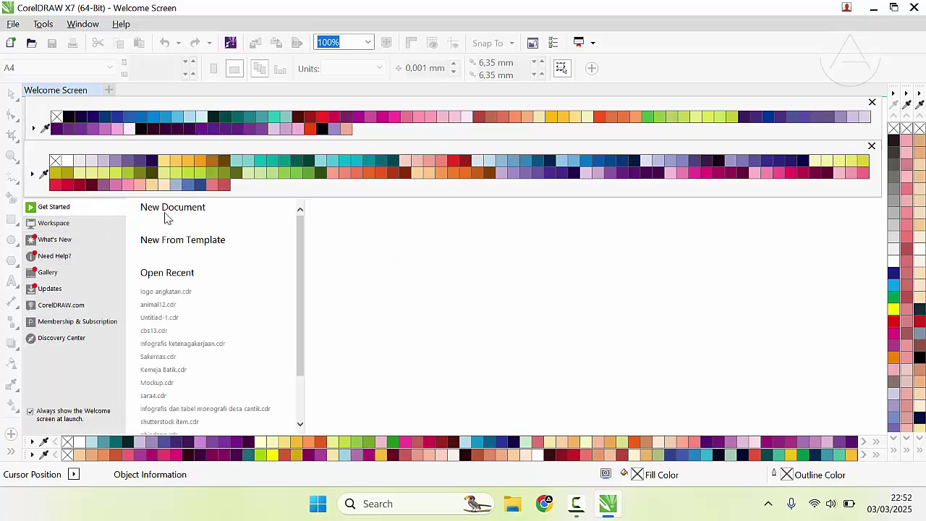
# Create a new 4,000 × 4,000 px CMYK document at 300 dpi and close the extra color palettes above the workspace.
pyautogui.click(170, 208)
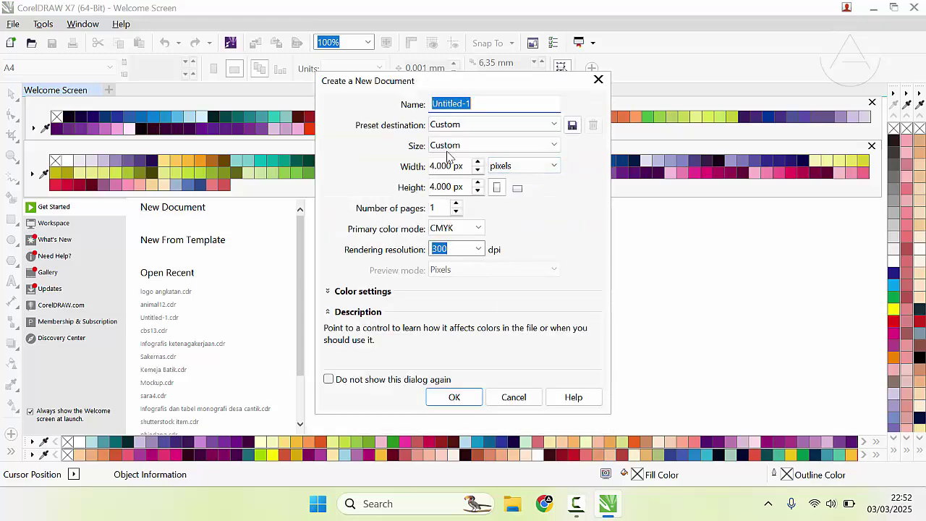
pyautogui.click(454, 397)
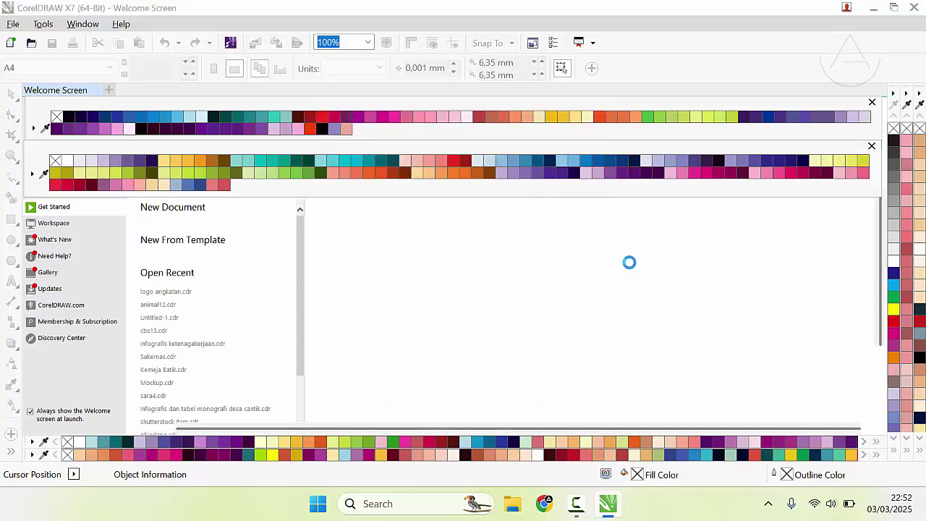
pyautogui.click(872, 146)
pyautogui.scroll(-2, 434, 217)
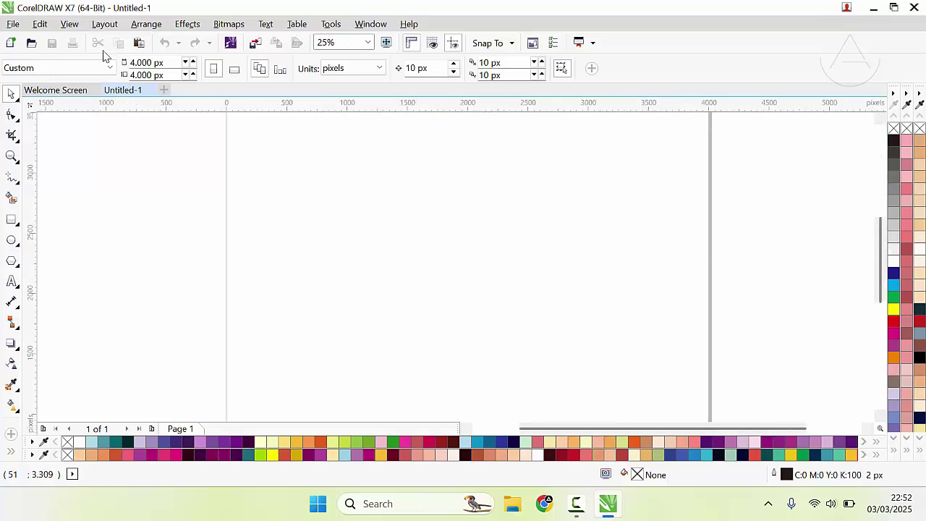
# Switch the document's view mode to Enhanced and check the snapping options.
pyautogui.click(70, 27)
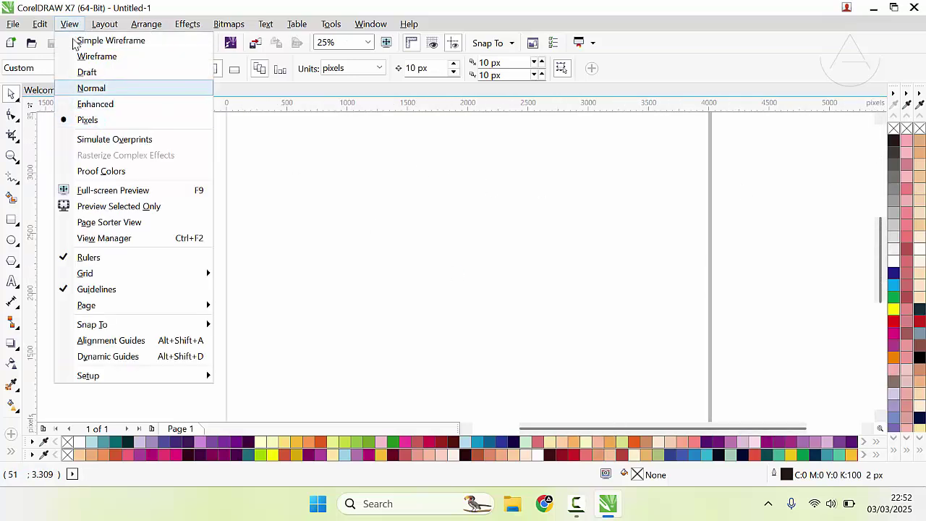
pyautogui.click(95, 104)
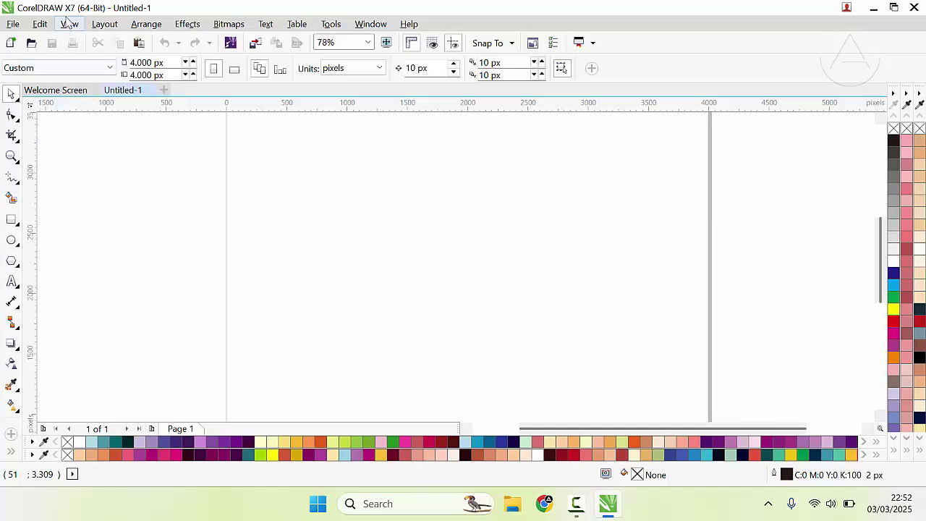
pyautogui.click(69, 24)
pyautogui.moveTo(115, 327)
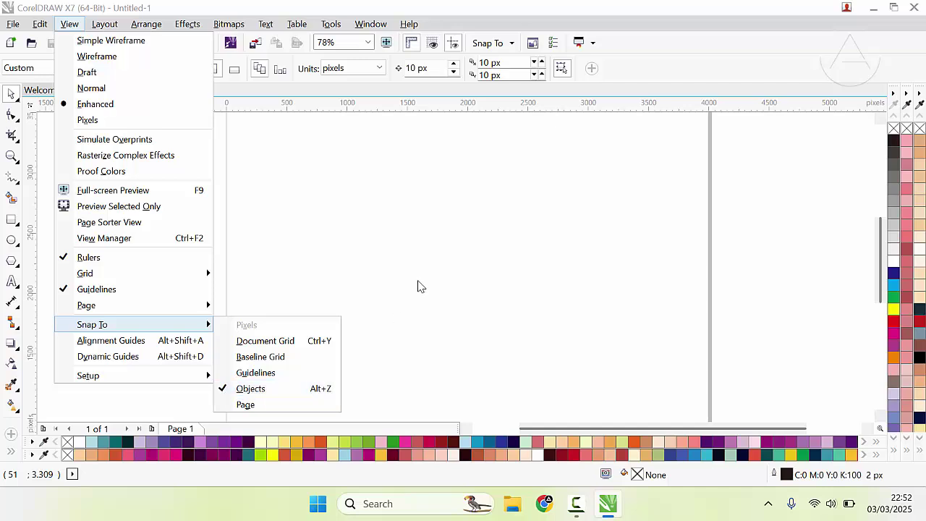
pyautogui.click(397, 273)
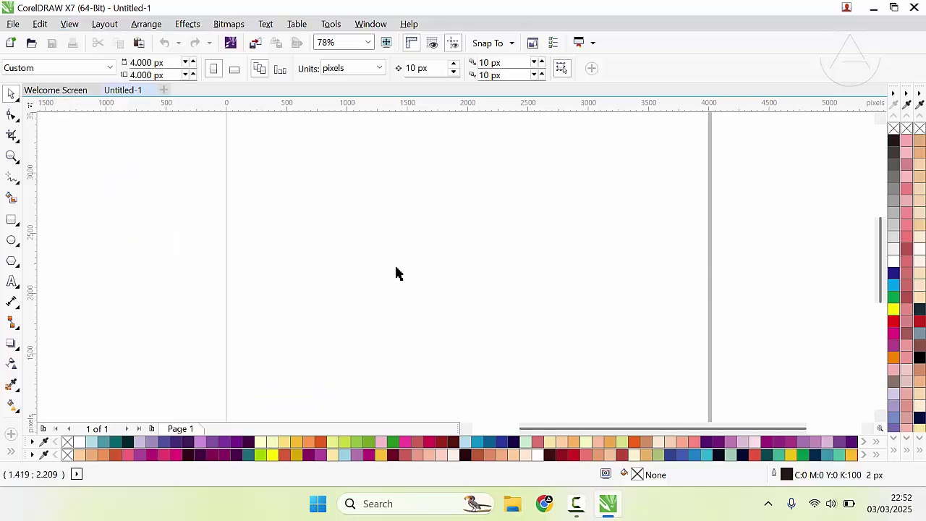
# Import the jerseymockup PDF from the Music folder into the new document.
pyautogui.click(514, 504)
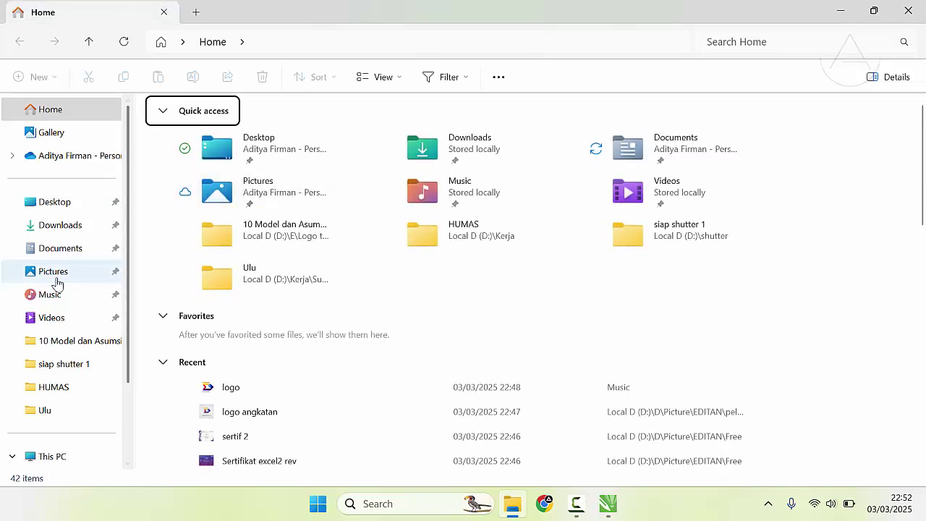
pyautogui.click(58, 296)
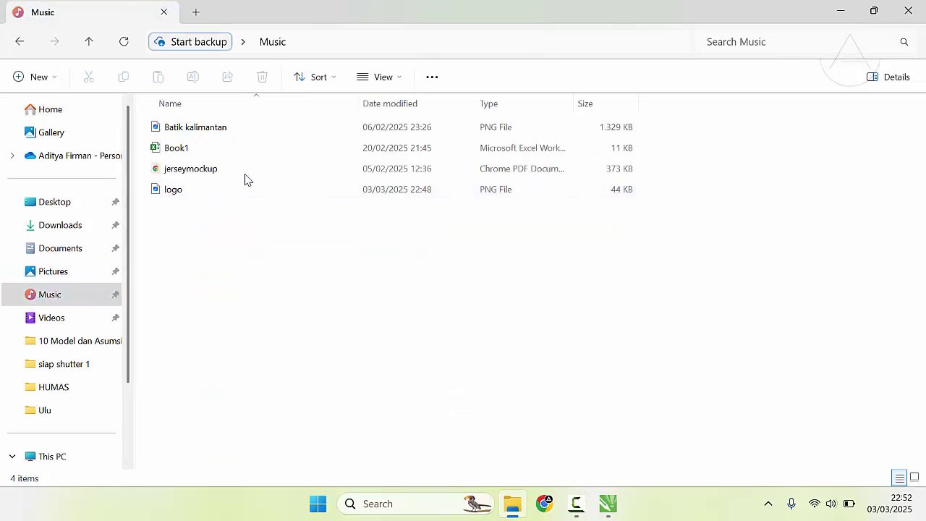
pyautogui.click(273, 172)
pyautogui.moveTo(285, 173); pyautogui.dragTo(448, 275)
pyautogui.click(560, 311)
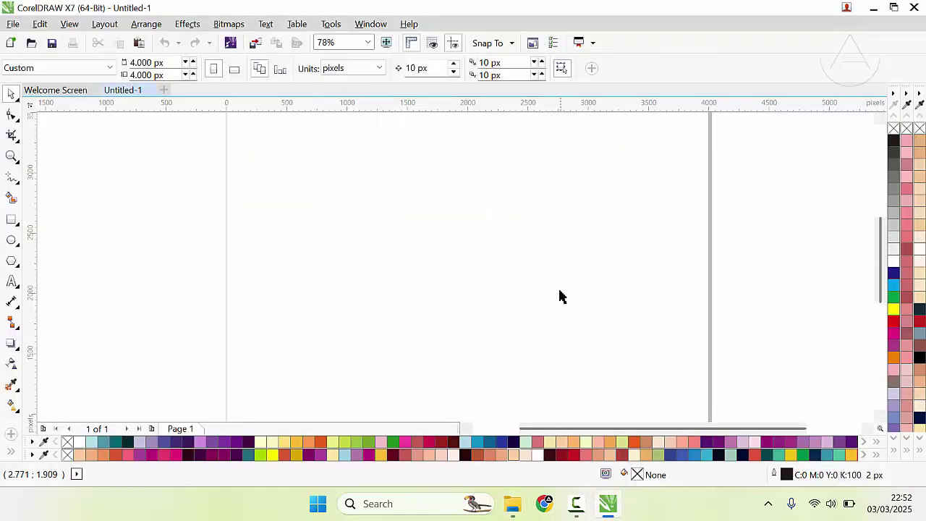
pyautogui.click(522, 505)
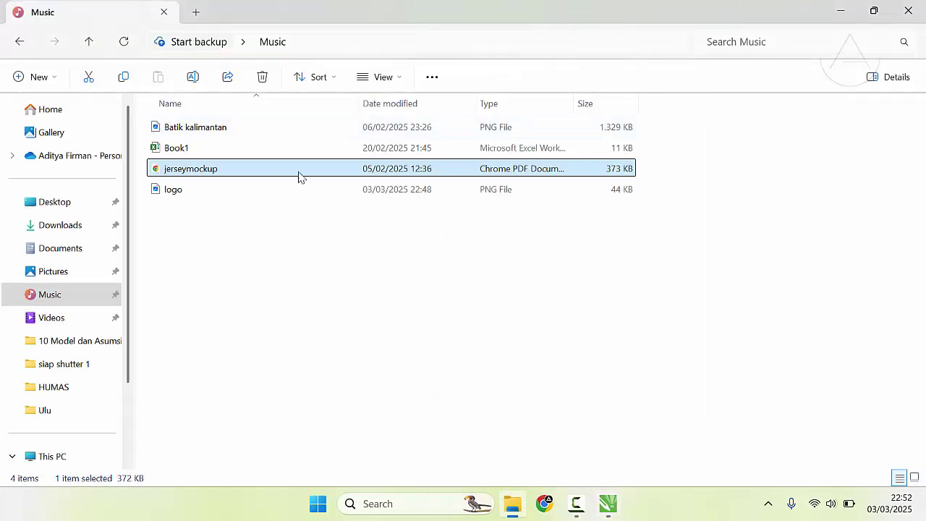
pyautogui.moveTo(202, 168); pyautogui.dragTo(380, 181)
pyautogui.moveTo(204, 170); pyautogui.dragTo(408, 269)
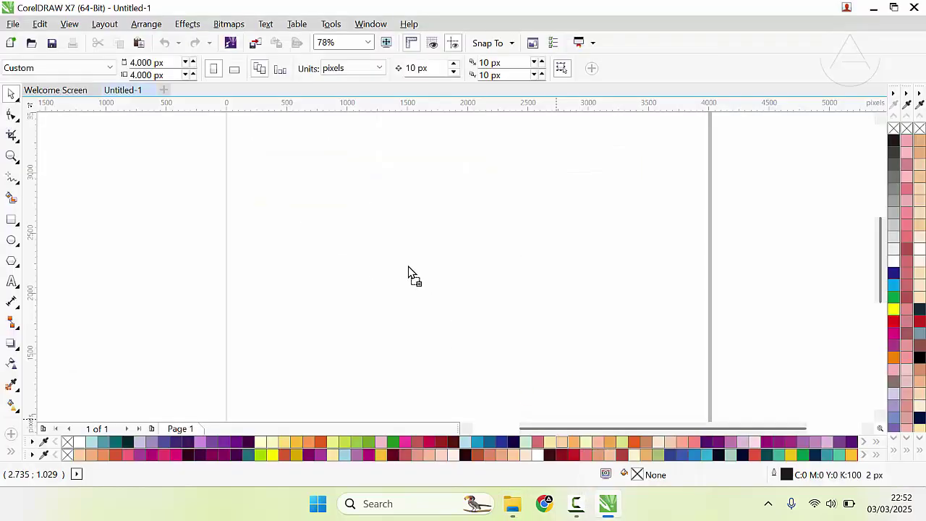
pyautogui.click(515, 311)
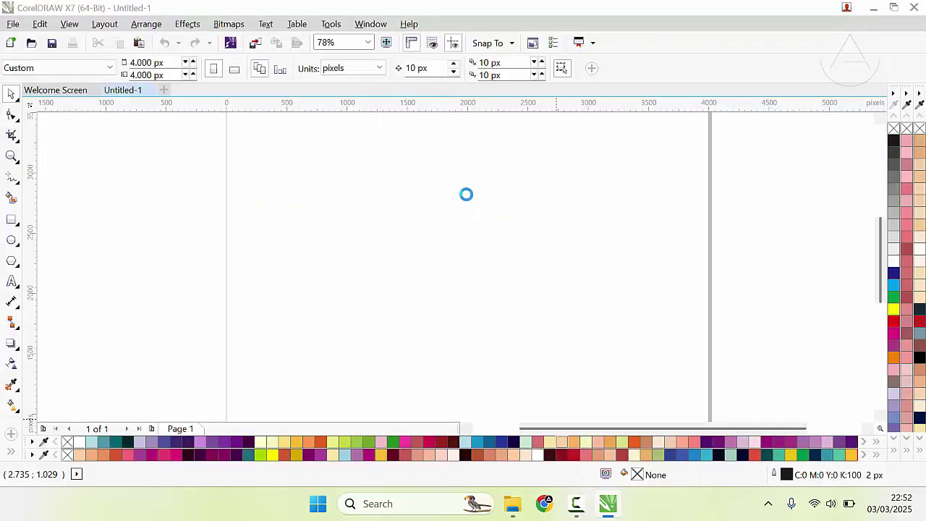
pyautogui.scroll(-4, 455, 260)
pyautogui.scroll(2, 475, 263)
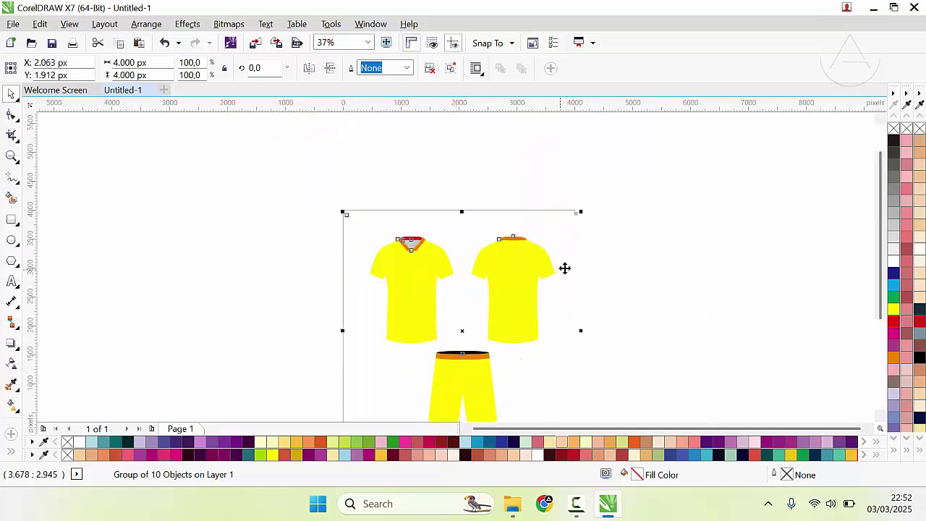
# Center the jersey mockup group on the page and ungroup it into separate objects.
pyautogui.moveTo(550, 255); pyautogui.dragTo(535, 252)
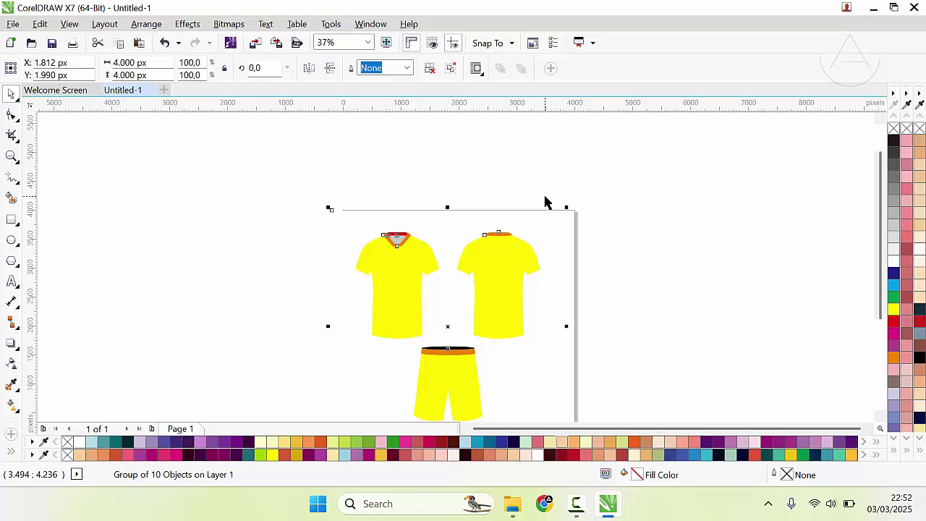
pyautogui.press('p')
pyautogui.click(618, 223)
pyautogui.click(574, 229)
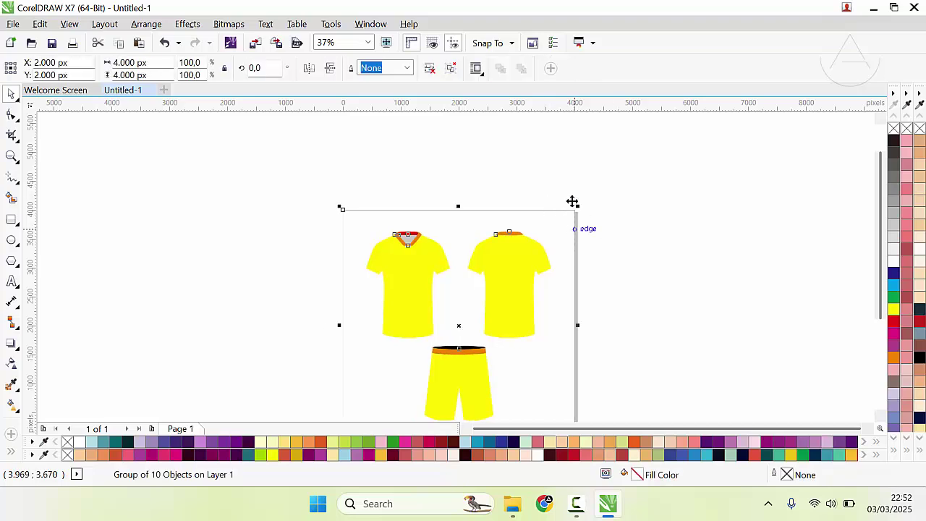
pyautogui.click(430, 69)
pyautogui.moveTo(557, 243); pyautogui.dragTo(499, 232)
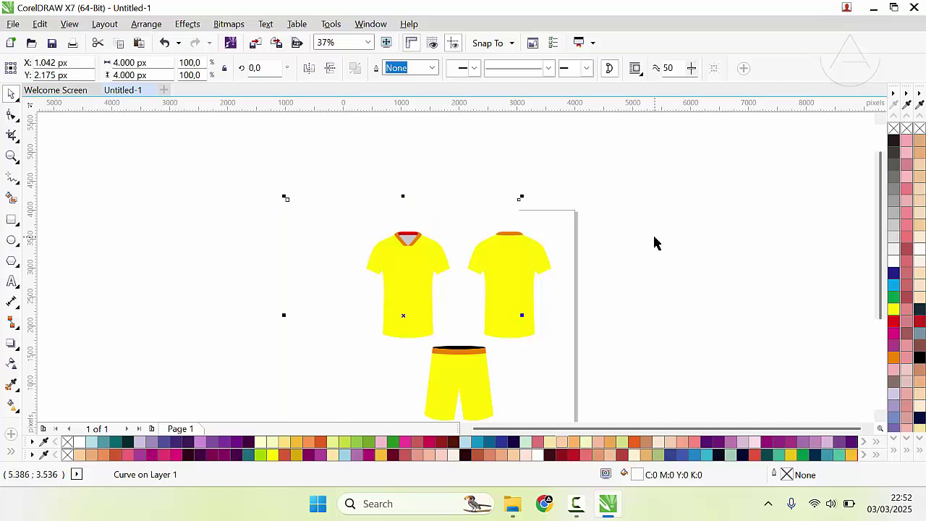
pyautogui.hotkey('ctrl', 'z')
pyautogui.press('Escape')
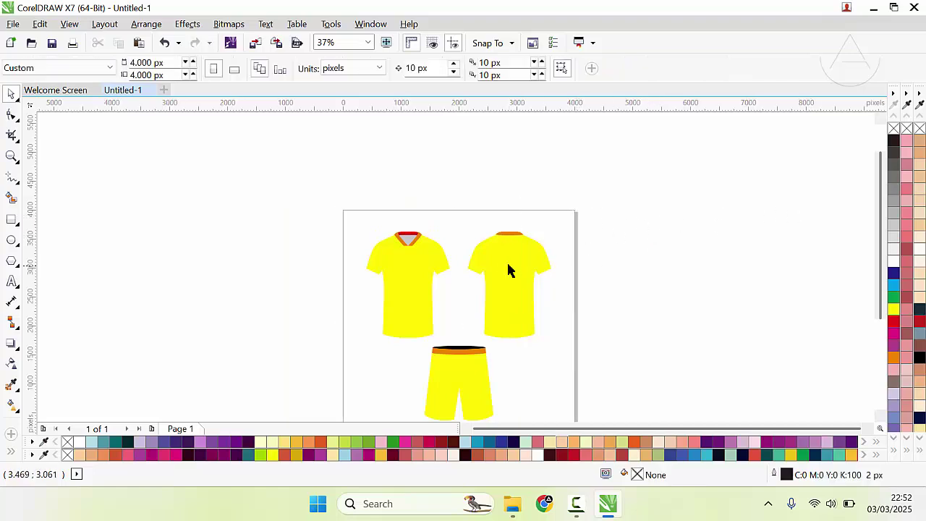
# Test that the mockup parts are separate by moving the jerseys and shorts individually, undoing each move.
pyautogui.scroll(-2, 440, 269)
pyautogui.scroll(4, 407, 267)
pyautogui.click(454, 261)
pyautogui.hotkey('ctrl', 'z')
pyautogui.moveTo(519, 264); pyautogui.dragTo(632, 273)
pyautogui.hotkey('ctrl', 'z')
pyautogui.scroll(-2, 427, 328)
pyautogui.scroll(2, 437, 344)
pyautogui.moveTo(431, 414); pyautogui.dragTo(510, 411)
pyautogui.hotkey('ctrl', 'z')
pyautogui.moveTo(317, 200); pyautogui.dragTo(364, 208)
pyautogui.hotkey('ctrl', 'z')
pyautogui.moveTo(509, 213); pyautogui.dragTo(583, 225)
pyautogui.hotkey('ctrl', 'z')
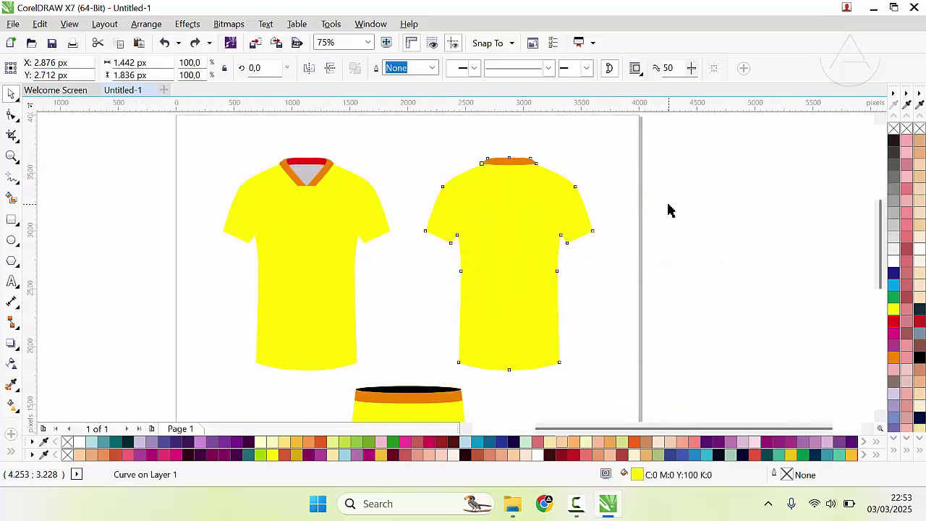
pyautogui.click(668, 204)
# Import the Batik kalimantan PNG from the Music folder and place it to the right of the back jersey.
pyautogui.click(512, 504)
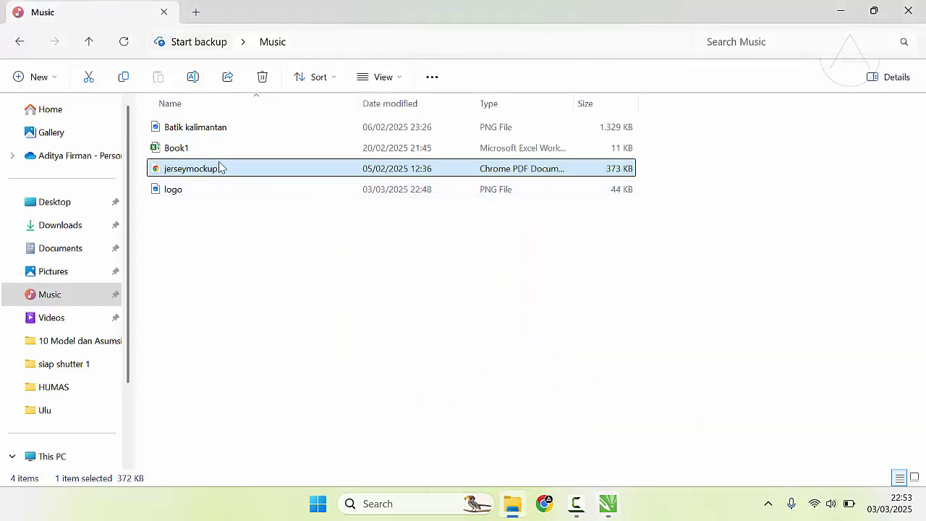
pyautogui.click(279, 129)
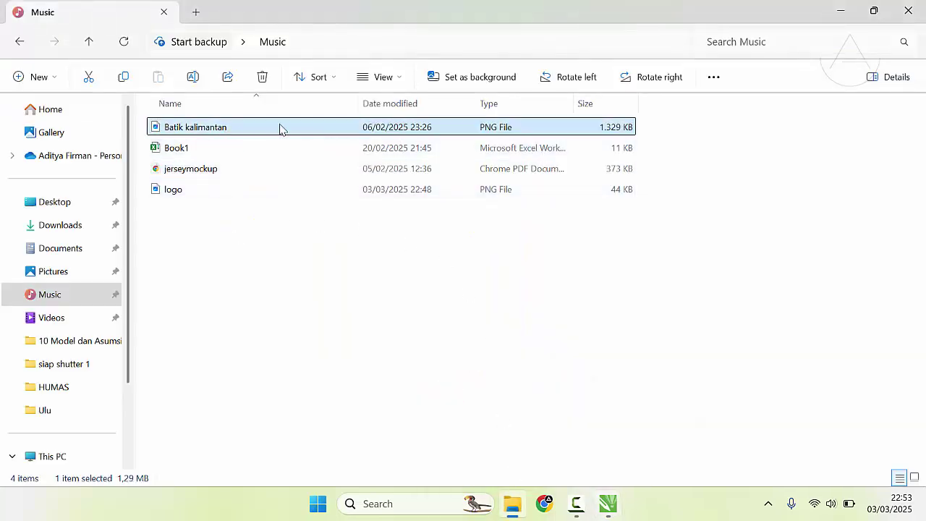
pyautogui.moveTo(280, 128); pyautogui.dragTo(641, 270)
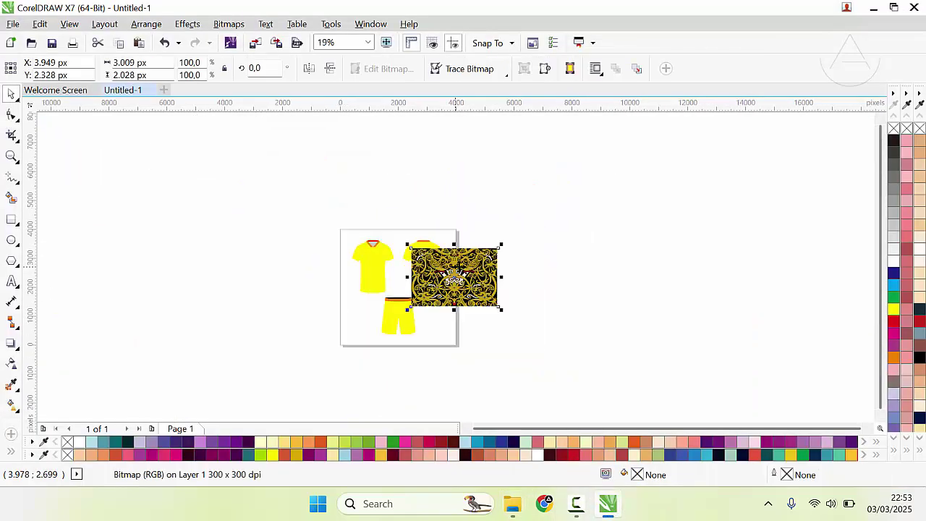
pyautogui.scroll(2, 455, 266)
pyautogui.moveTo(455, 265); pyautogui.dragTo(561, 259)
pyautogui.scroll(-1, 559, 227)
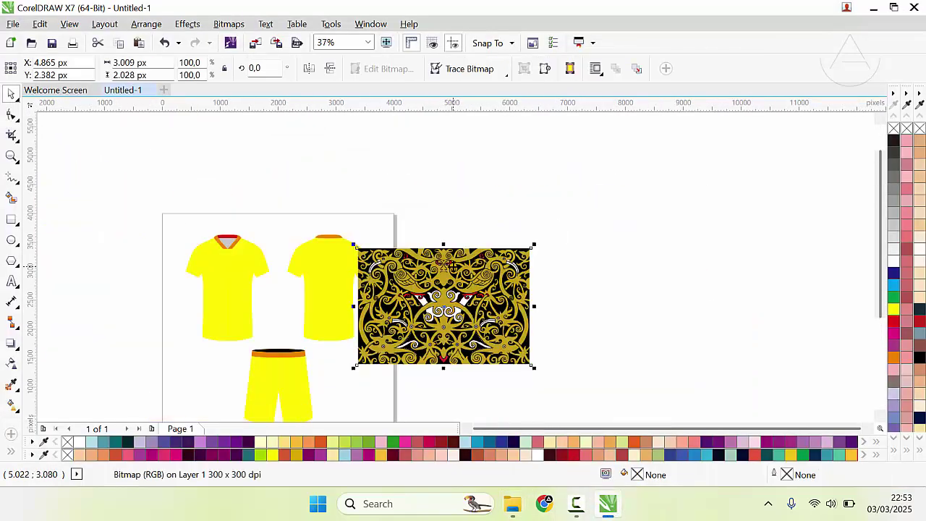
pyautogui.scroll(1, 452, 266)
pyautogui.moveTo(399, 266); pyautogui.dragTo(430, 215)
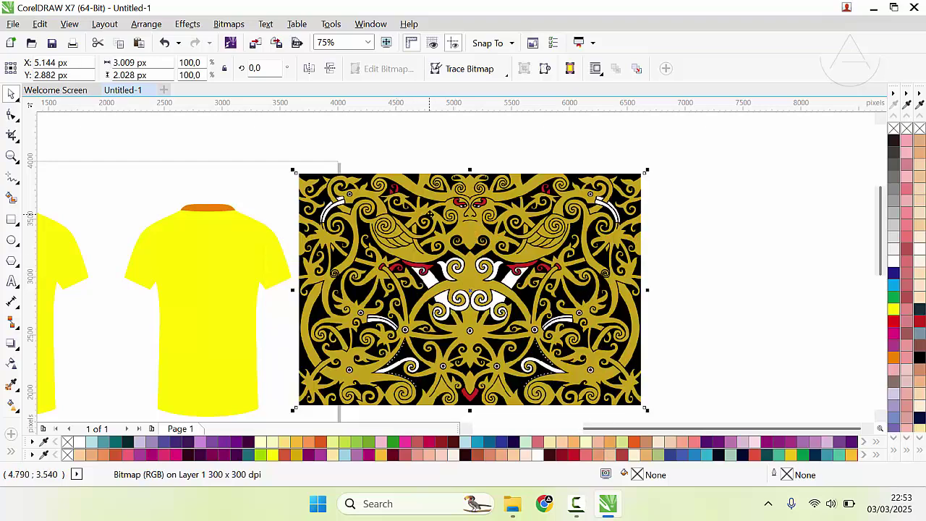
# Examine the imported batik motif next to the back jersey.
pyautogui.click(229, 279)
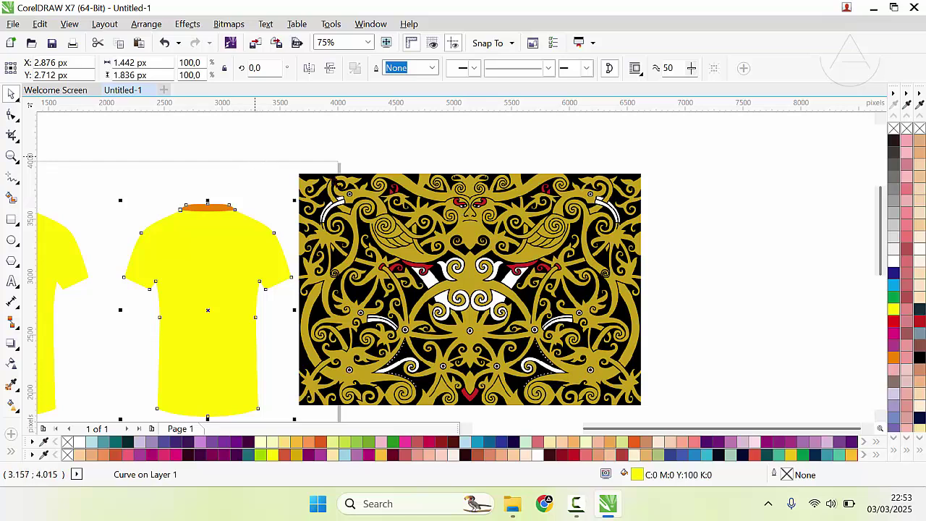
pyautogui.scroll(-1, 215, 301)
pyautogui.scroll(1, 215, 302)
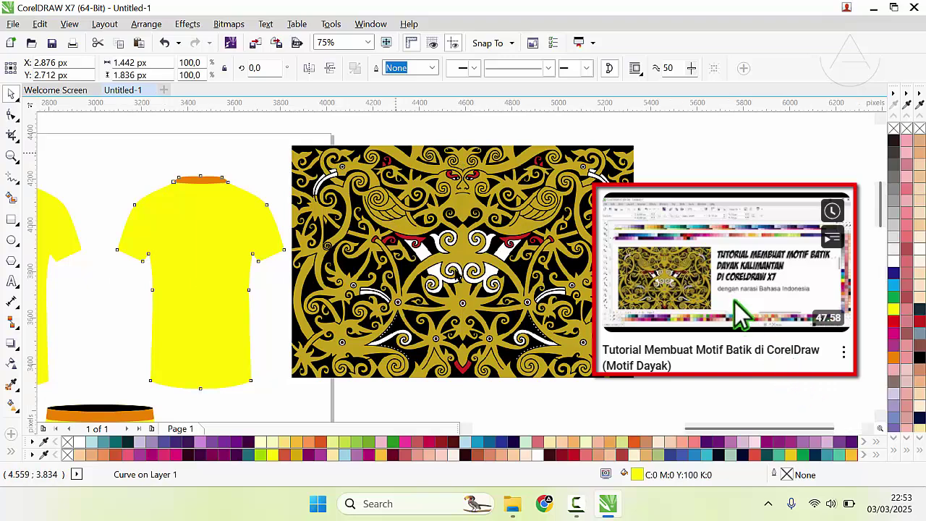
pyautogui.scroll(3, 457, 274)
pyautogui.scroll(-1, 459, 272)
pyautogui.scroll(-2, 577, 272)
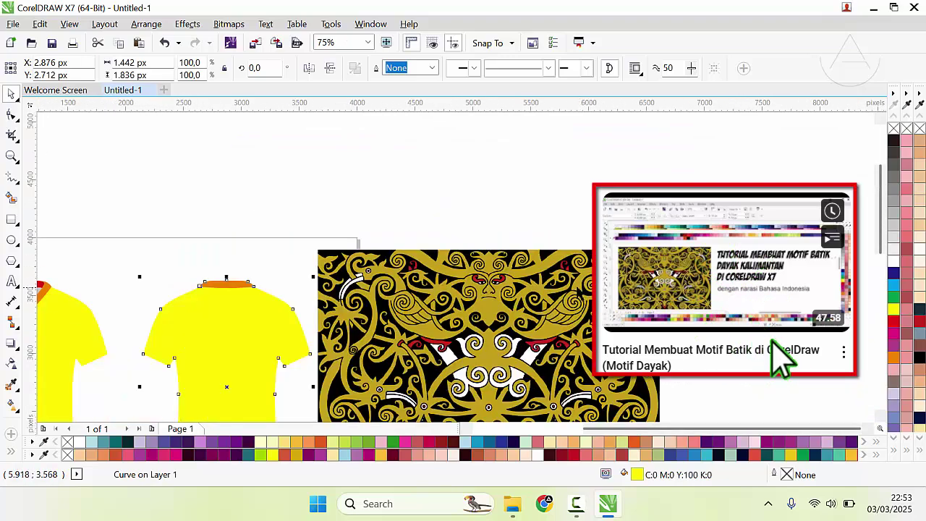
pyautogui.scroll(-2, 579, 289)
pyautogui.scroll(3, 437, 283)
# Move the batik image farther right so it sits just outside the page edge.
pyautogui.click(456, 267)
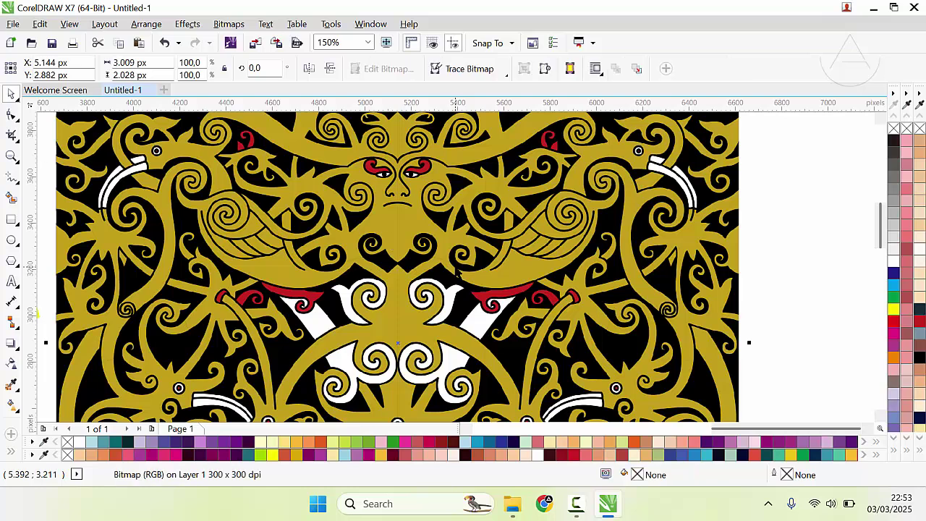
pyautogui.scroll(-2, 455, 270)
pyautogui.moveTo(427, 242); pyautogui.dragTo(477, 245)
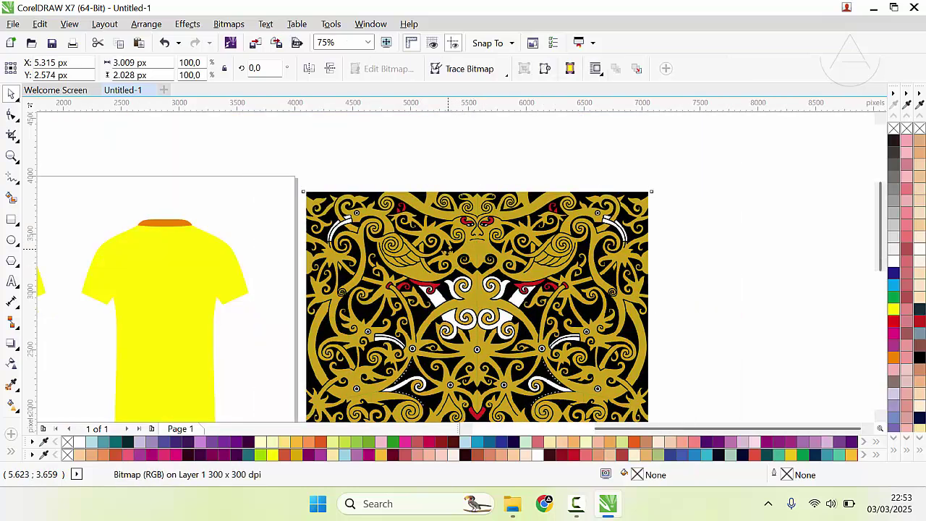
# Fill the front jersey body with white and give it a black outline.
pyautogui.scroll(-1, 463, 261)
pyautogui.scroll(1, 462, 269)
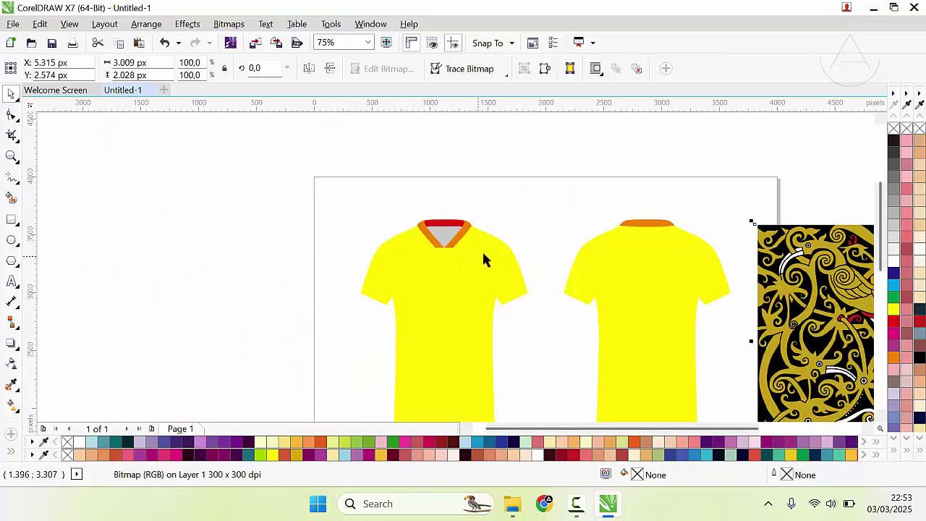
pyautogui.click(381, 273)
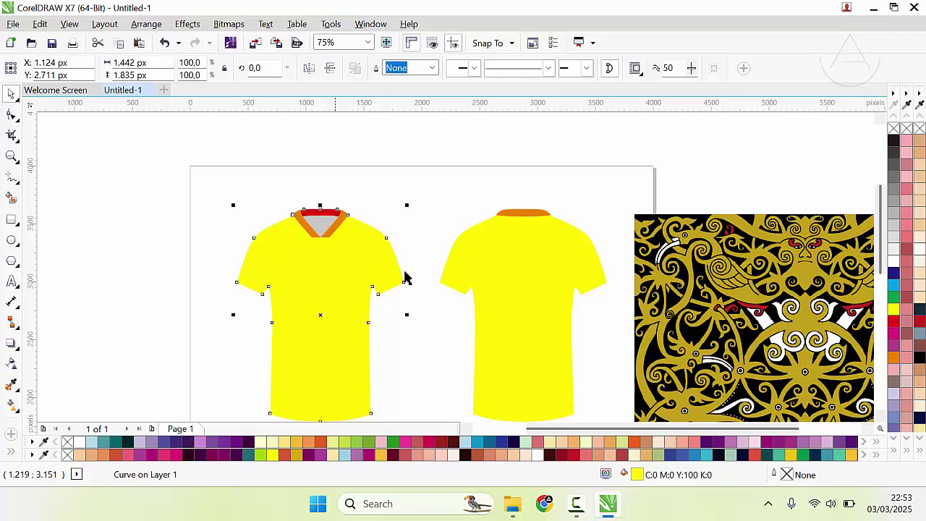
pyautogui.click(894, 262)
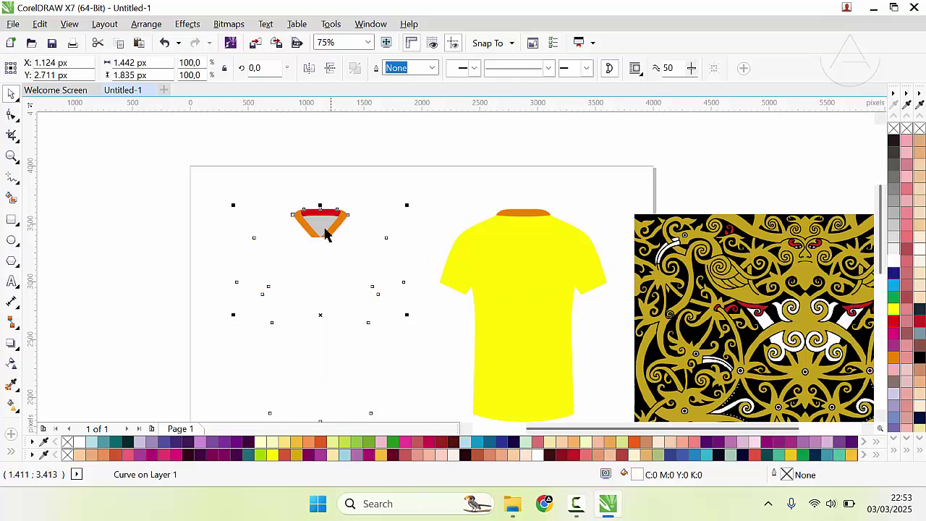
pyautogui.rightClick(897, 148)
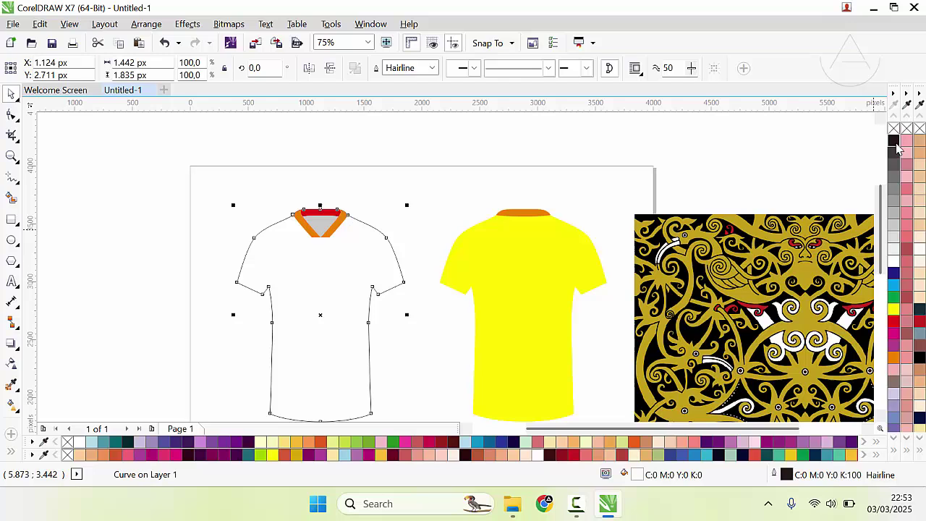
# Set the front jersey body's outline width to 5 px.
pyautogui.click(457, 188)
pyautogui.scroll(1, 384, 259)
pyautogui.click(454, 263)
pyautogui.click(431, 67)
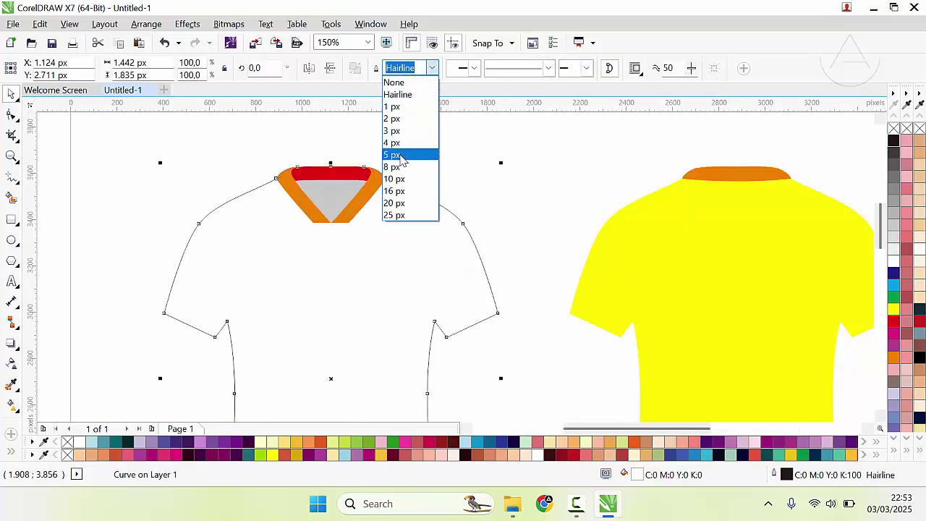
pyautogui.click(397, 155)
pyautogui.scroll(-2, 477, 239)
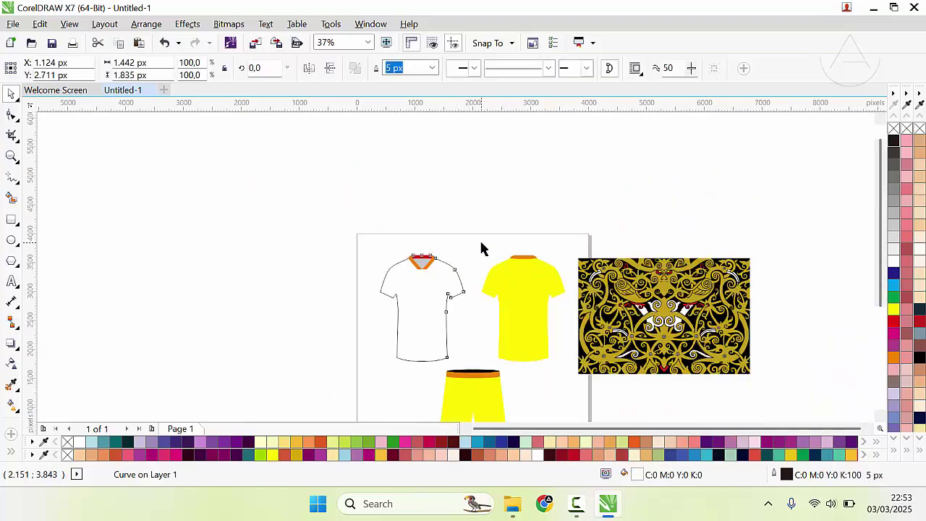
# Switch the front jersey body's outline units to points and set its outline width to 2.0 pt.
pyautogui.scroll(1, 455, 269)
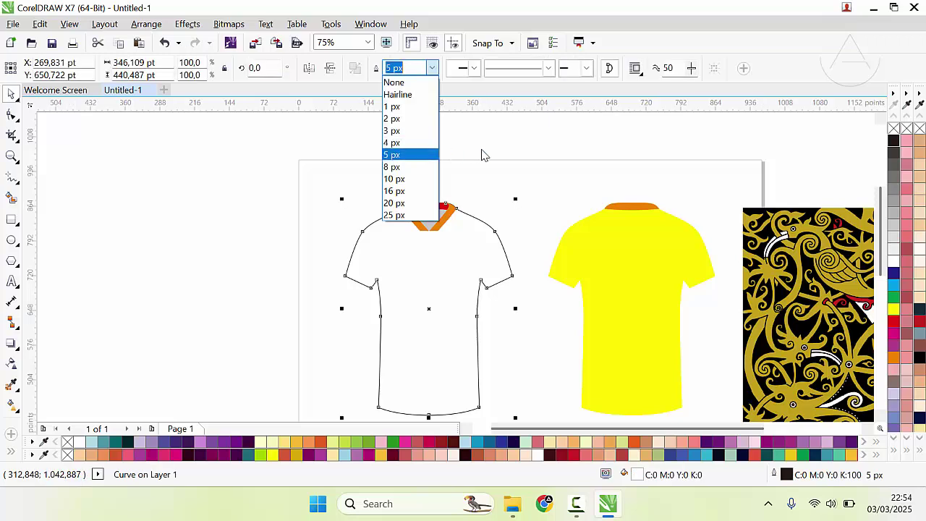
pyautogui.click(482, 154)
pyautogui.doubleClick(786, 474)
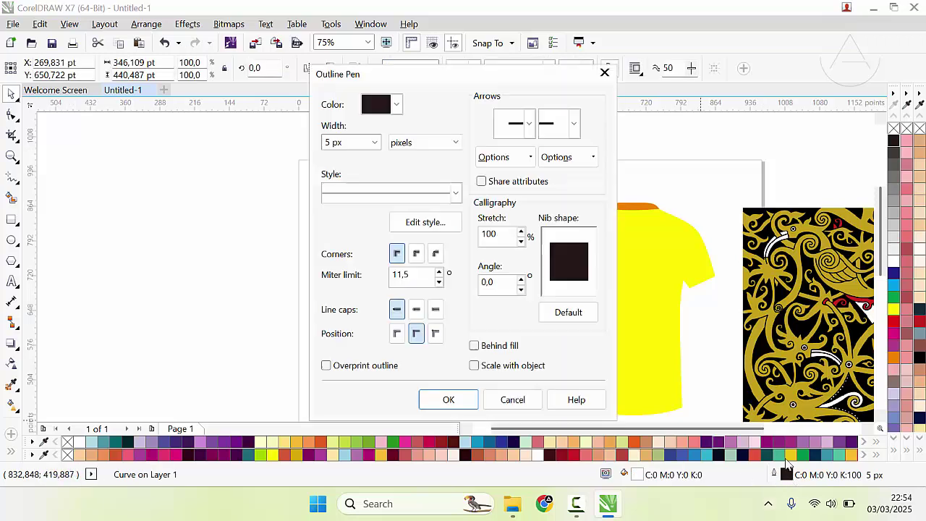
pyautogui.click(439, 143)
pyautogui.click(416, 188)
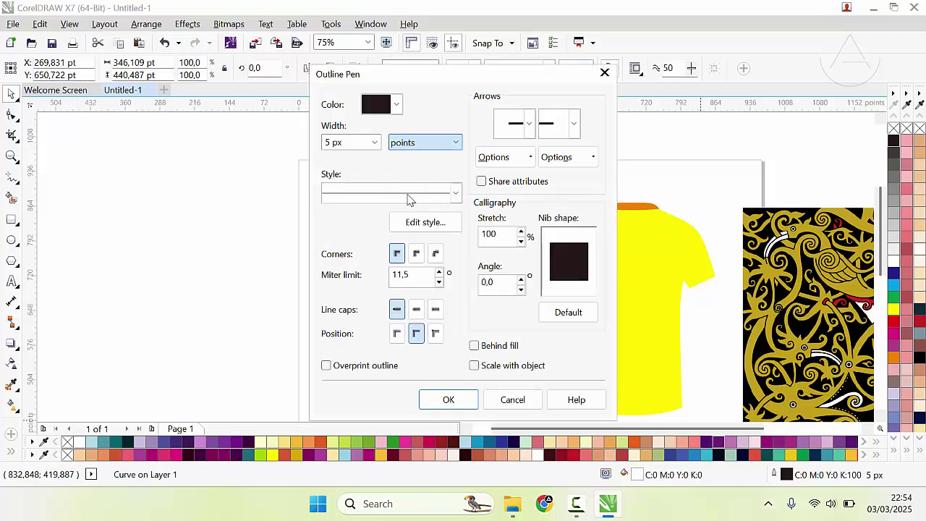
pyautogui.click(376, 141)
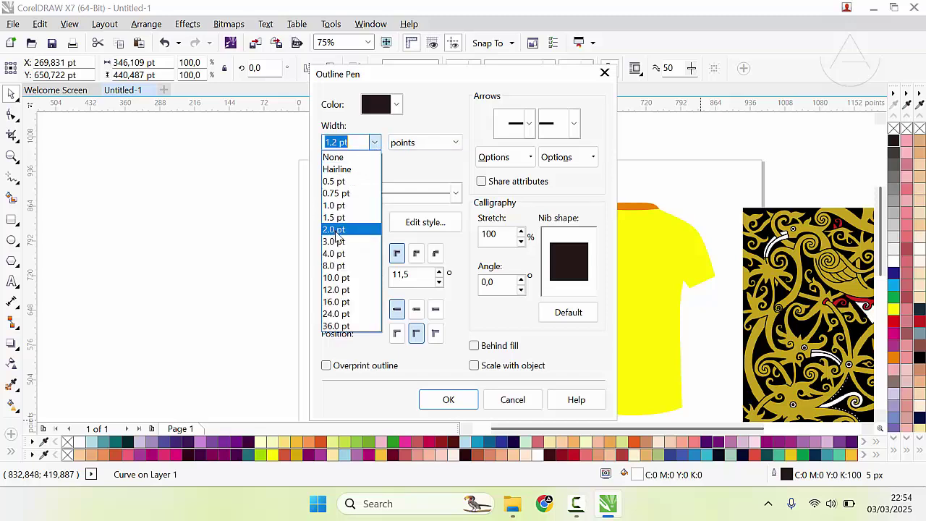
pyautogui.click(340, 230)
pyautogui.click(450, 401)
pyautogui.click(513, 229)
# Give the back jersey body a 2.0 pt outline and fill it with white.
pyautogui.click(591, 239)
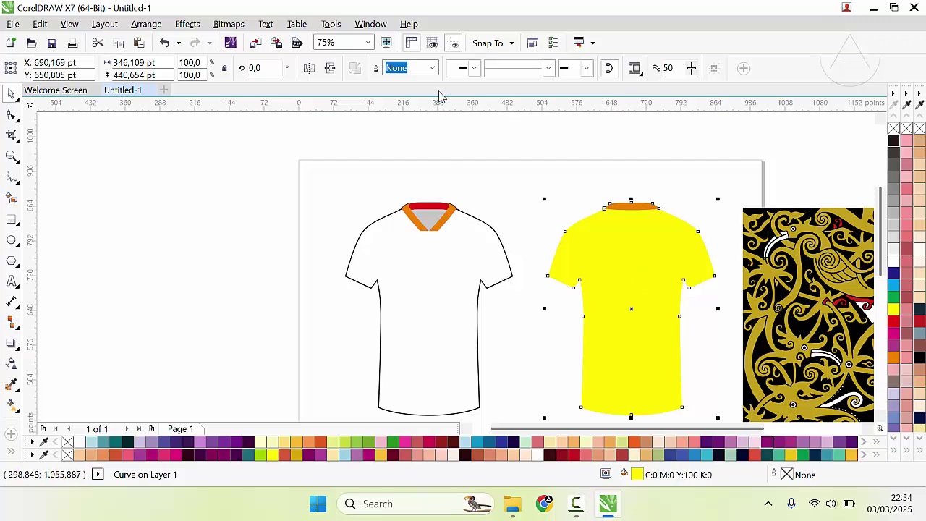
pyautogui.click(432, 68)
pyautogui.click(398, 156)
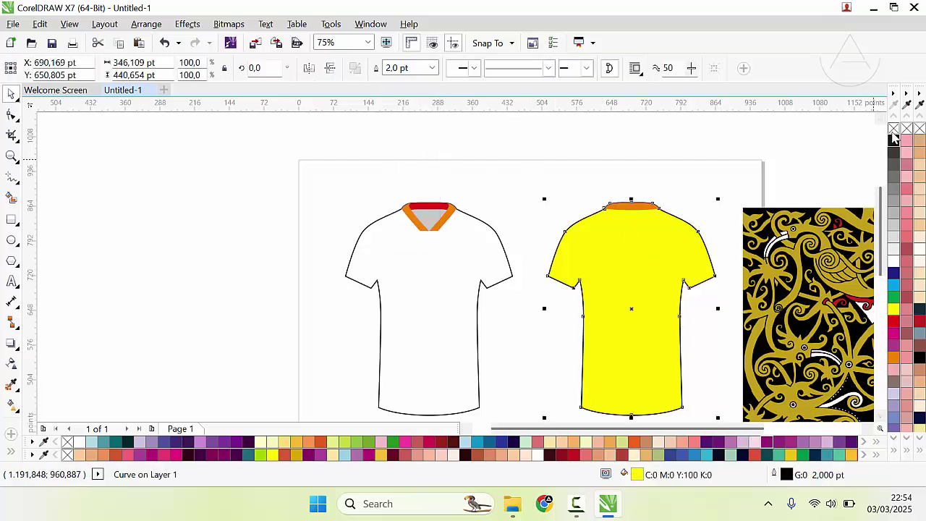
pyautogui.click(896, 265)
pyautogui.click(731, 188)
# Fill the shorts with white and give them a black outline 2.0 pt wide.
pyautogui.press('F3')
pyautogui.scroll(-1, 451, 342)
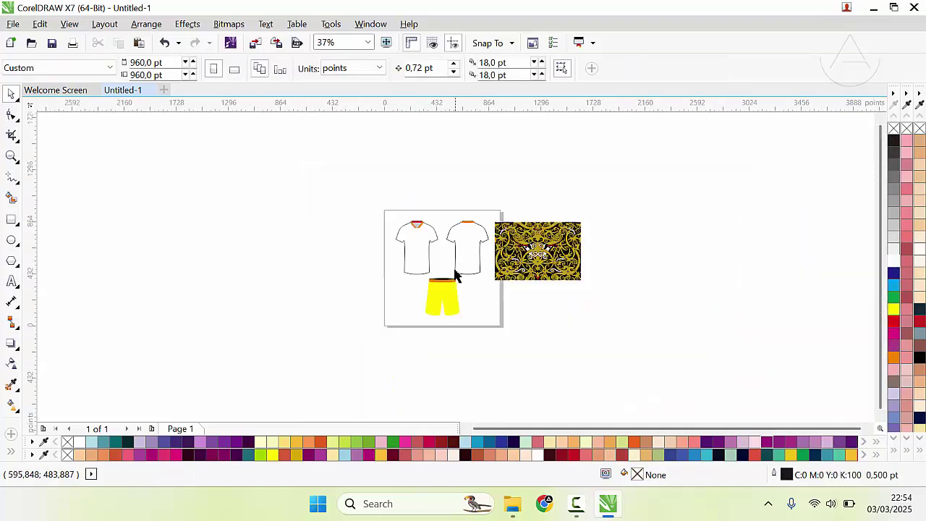
pyautogui.scroll(1, 456, 274)
pyautogui.click(448, 295)
pyautogui.click(894, 266)
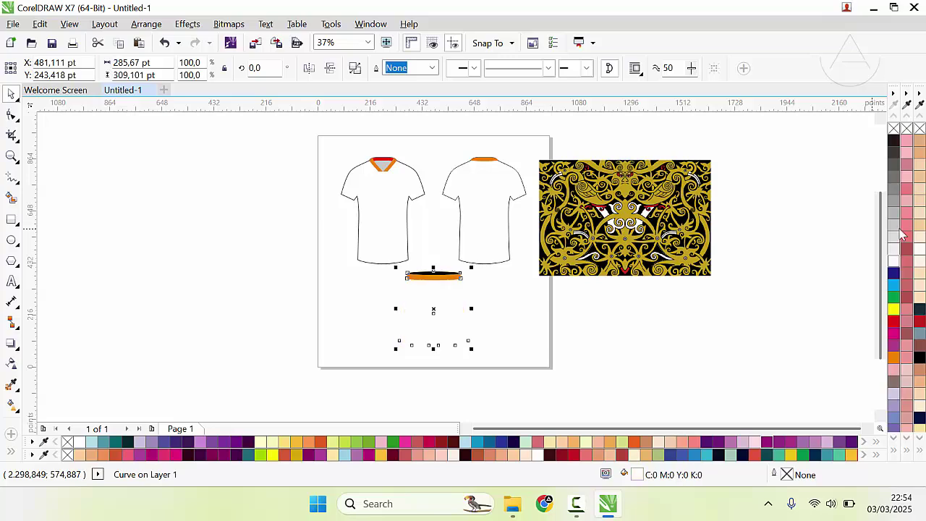
pyautogui.rightClick(918, 359)
pyautogui.scroll(5, 456, 267)
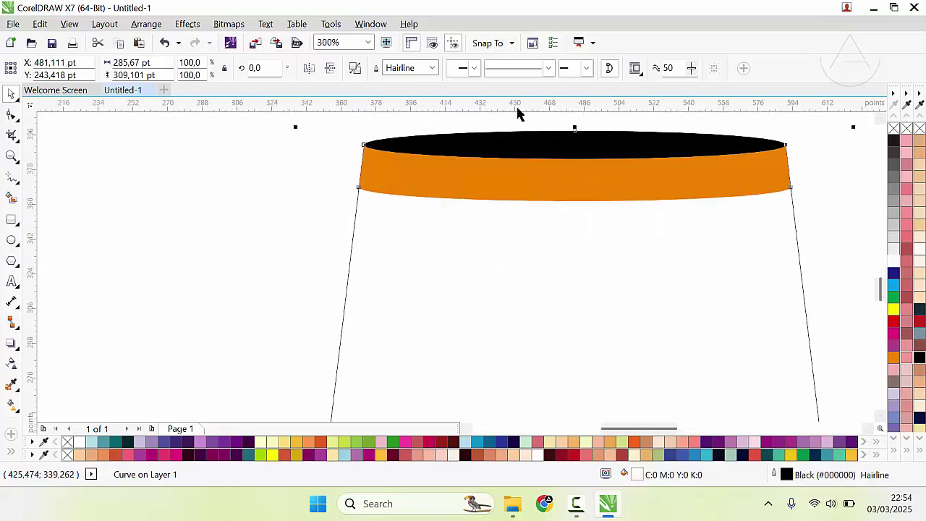
pyautogui.click(432, 67)
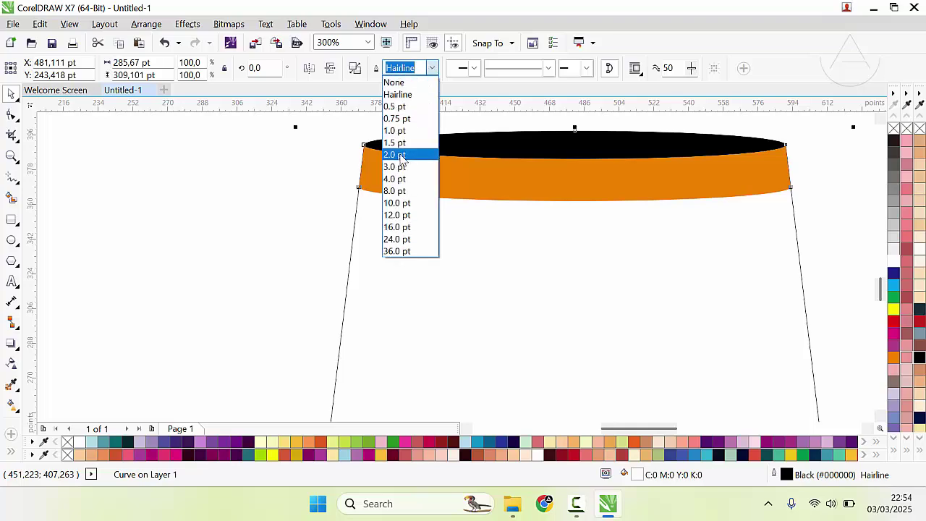
pyautogui.click(400, 155)
pyautogui.scroll(-8, 339, 186)
# Move the batik image onto the front jersey so that it covers the whole body.
pyautogui.scroll(3, 459, 250)
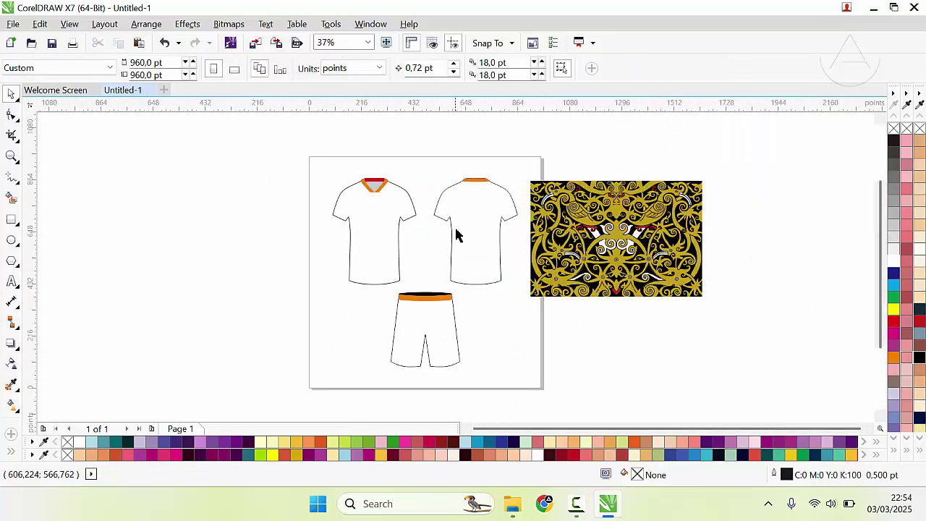
pyautogui.scroll(2, 456, 235)
pyautogui.scroll(-2, 453, 265)
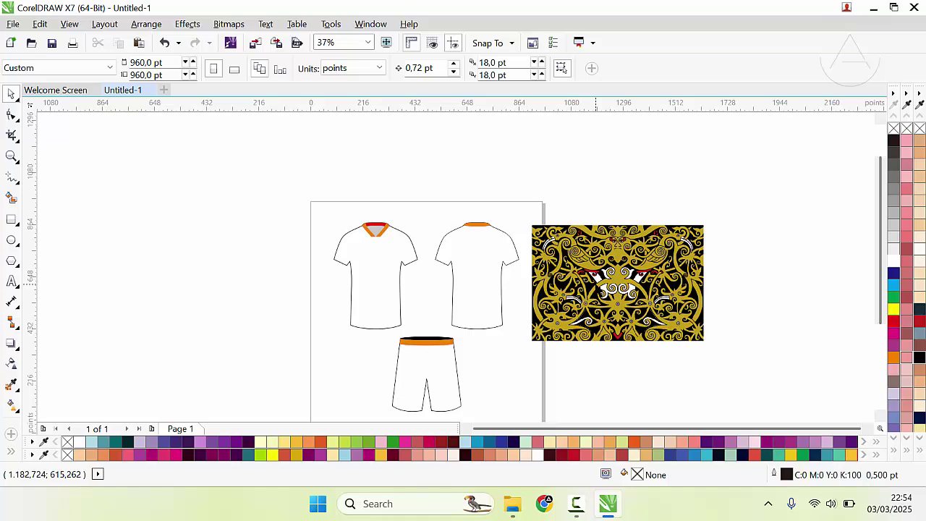
pyautogui.scroll(2, 385, 254)
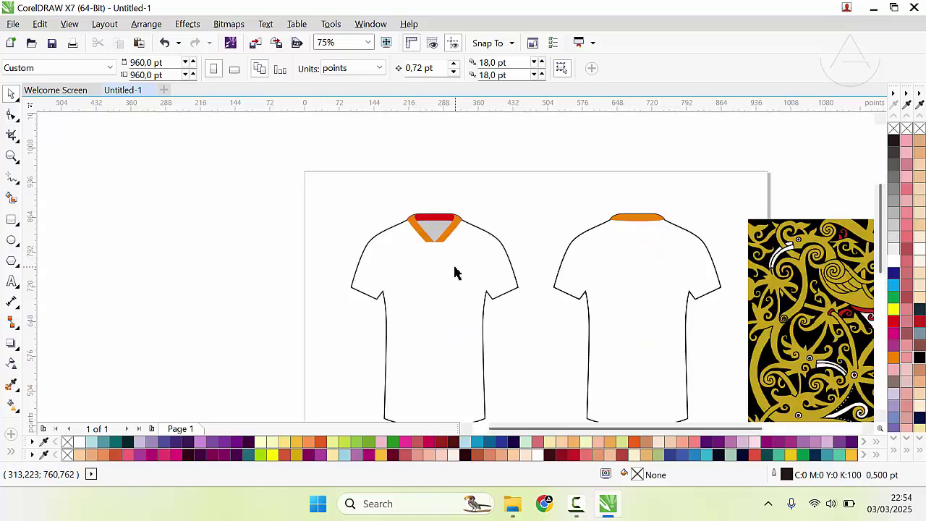
pyautogui.scroll(2, 425, 264)
pyautogui.scroll(-2, 613, 261)
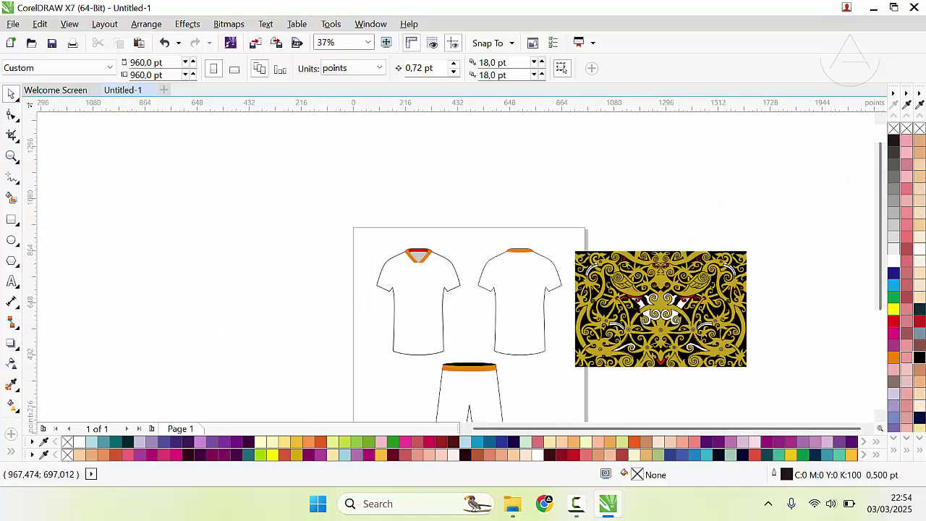
pyautogui.moveTo(634, 307); pyautogui.dragTo(390, 304)
pyautogui.scroll(2, 440, 281)
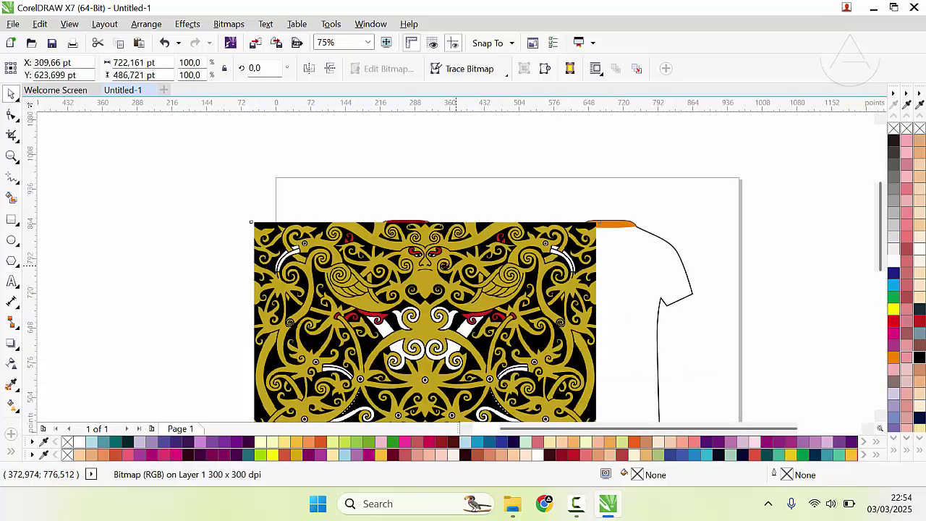
pyautogui.moveTo(455, 264)
pyautogui.mouseDown()
pyautogui.moveTo(430, 263)
pyautogui.moveTo(441, 263)
pyautogui.mouseUp()
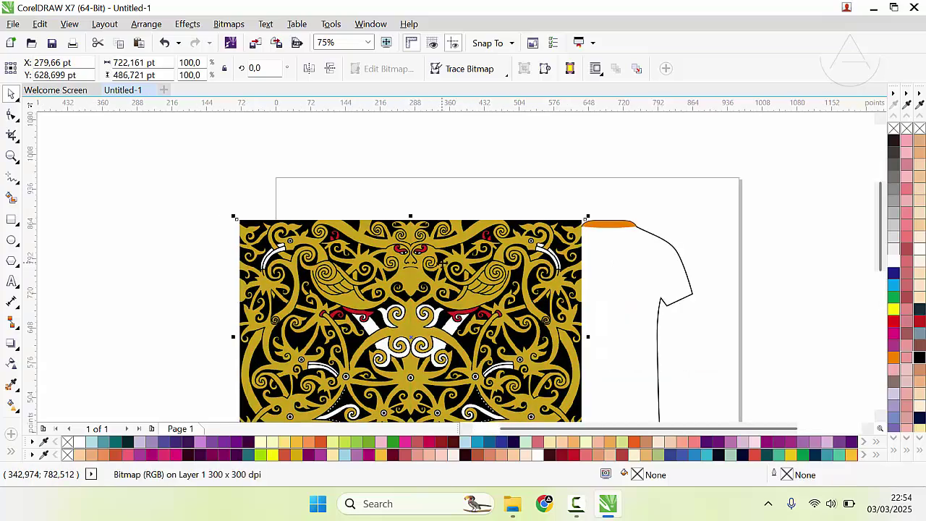
# Send the batik image to the back of the layer, behind the jersey shapes.
pyautogui.rightClick(441, 263)
pyautogui.moveTo(529, 343)
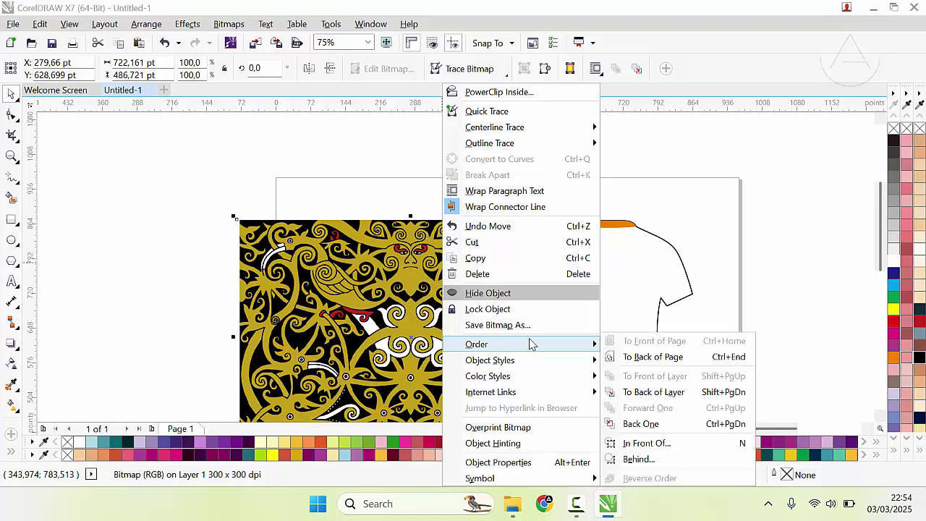
pyautogui.click(657, 392)
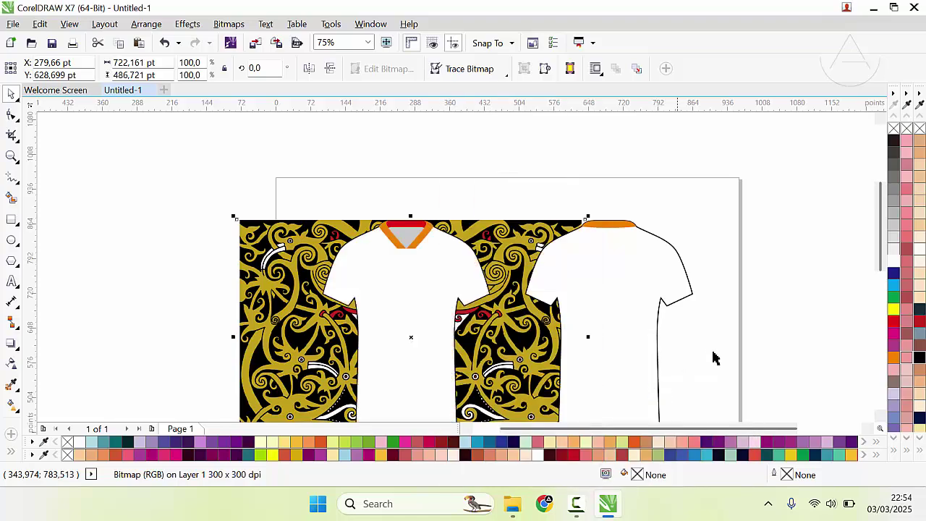
# Remove the front jersey body's fill and nudge the batik image left to line up its centre with the collar.
pyautogui.click(402, 277)
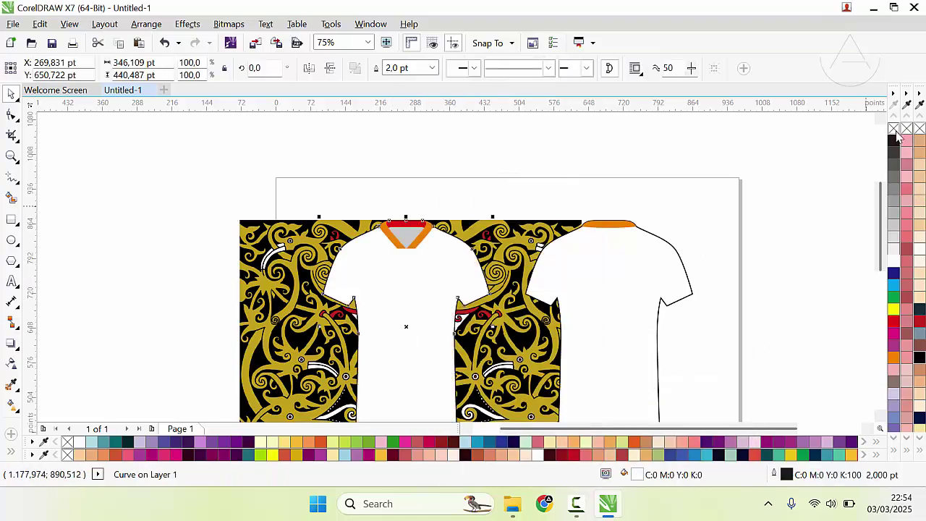
pyautogui.press('Delete')
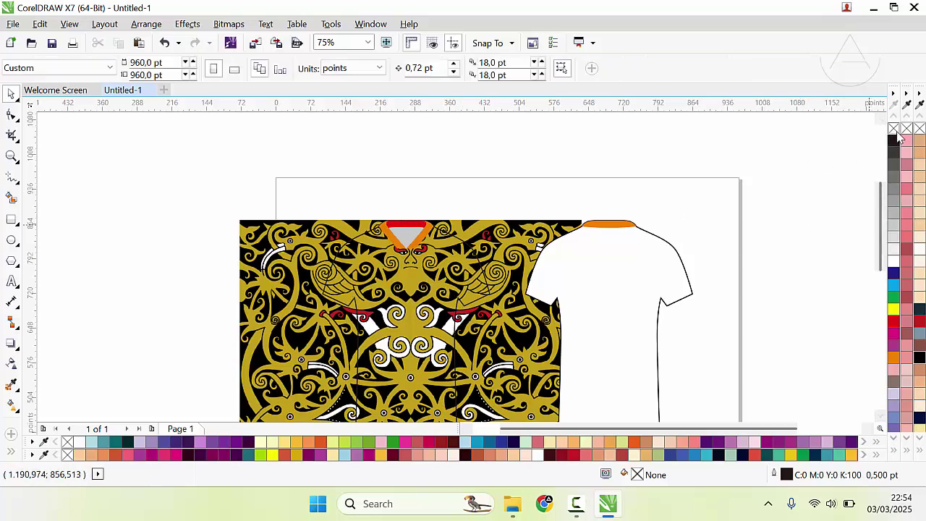
pyautogui.moveTo(481, 252); pyautogui.dragTo(476, 252)
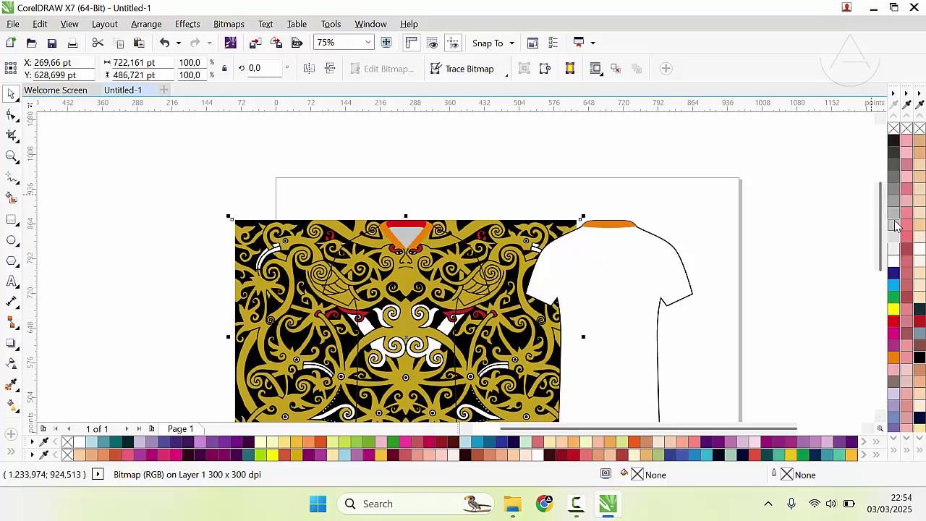
# Try a yellow fill with a red outline on the front jersey body, and revert to no fill with a black outline.
pyautogui.press('Tab')
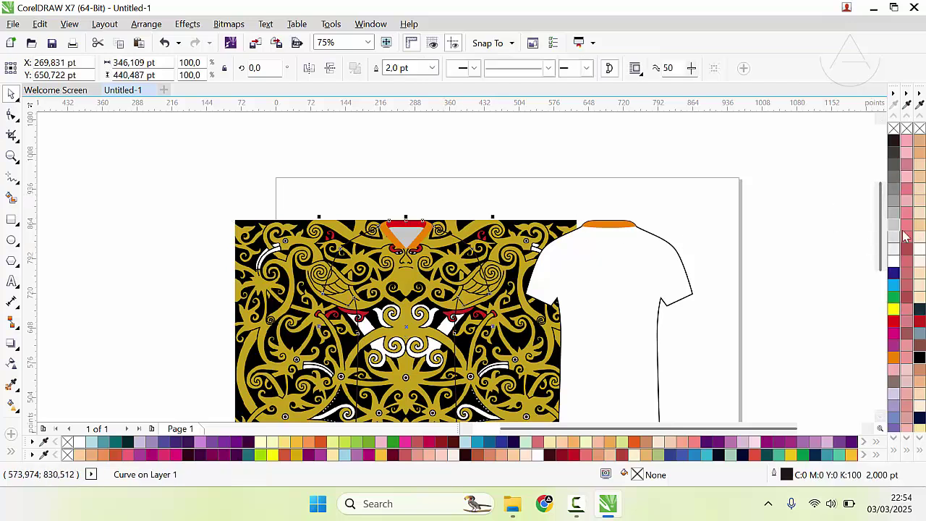
pyautogui.click(894, 310)
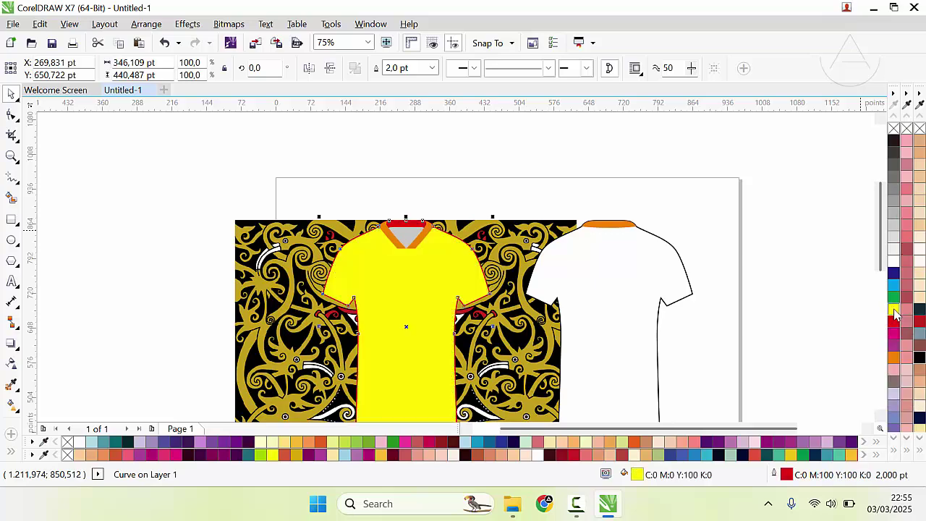
pyautogui.click(894, 129)
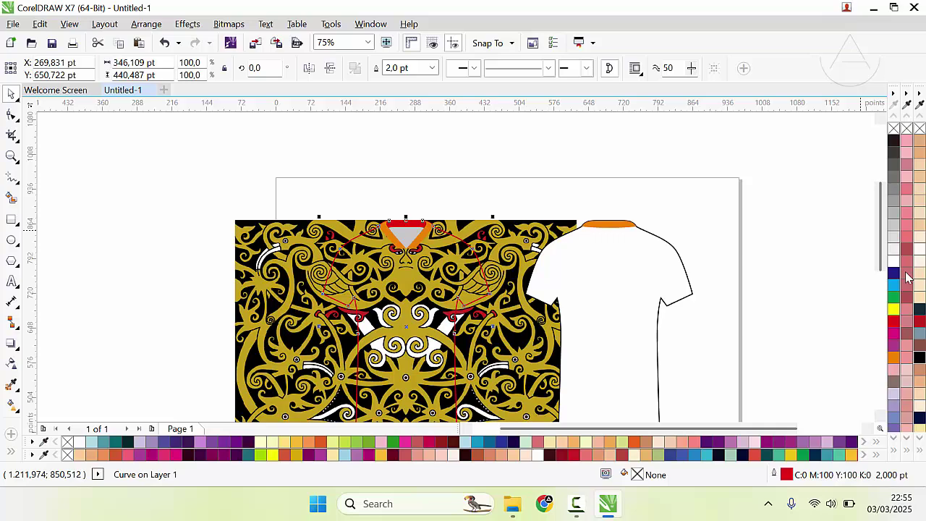
pyautogui.rightClick(916, 357)
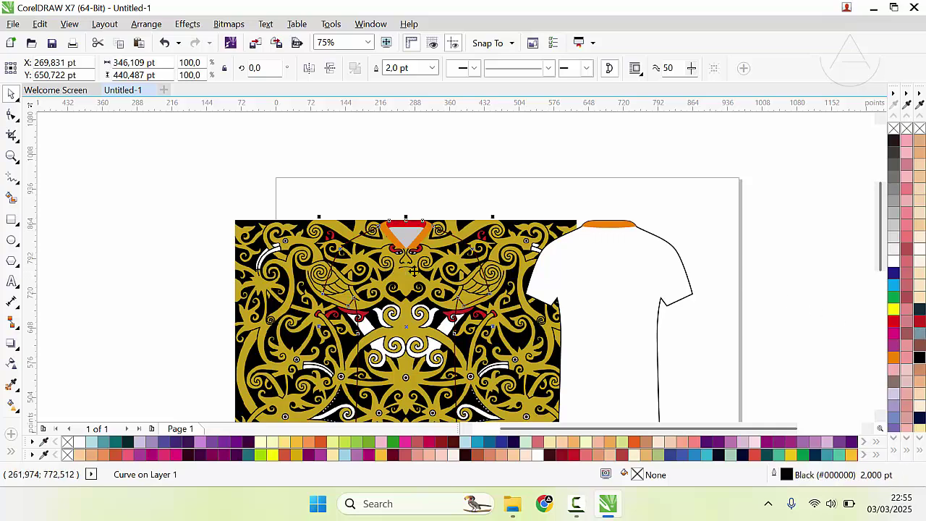
# Lower the batik image slightly and scale it to about 89.8% so that its lower edge sits at the front jersey's hem.
pyautogui.scroll(-1, 434, 277)
pyautogui.scroll(1, 462, 272)
pyautogui.moveTo(528, 299); pyautogui.dragTo(528, 305)
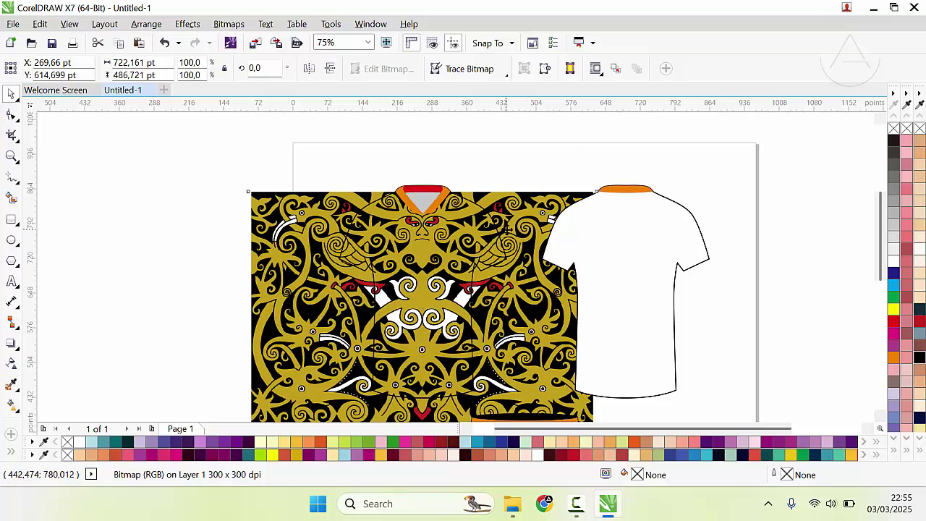
pyautogui.moveTo(509, 230); pyautogui.dragTo(511, 229)
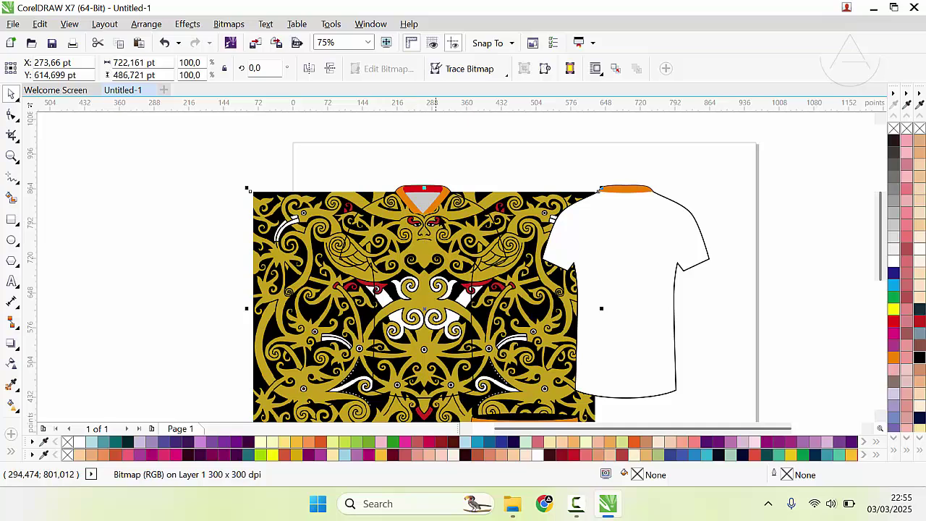
pyautogui.scroll(-2, 535, 278)
pyautogui.scroll(2, 471, 308)
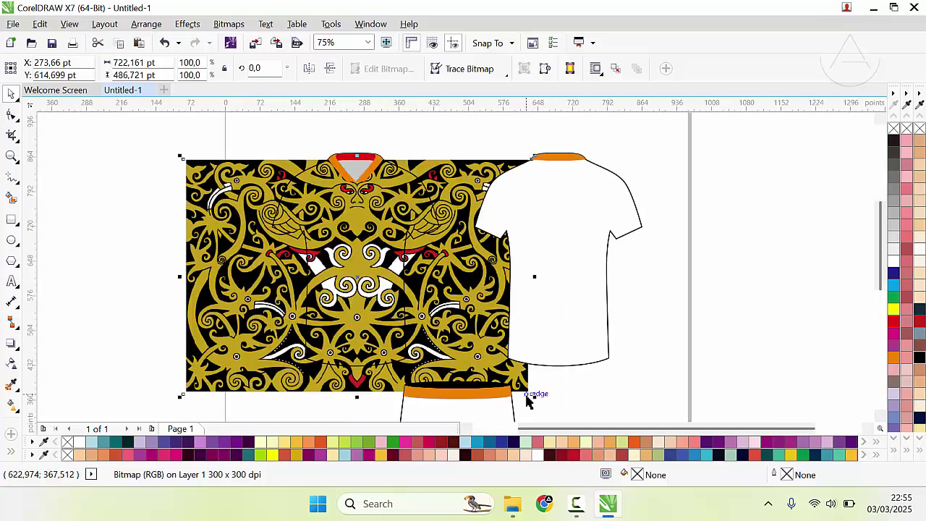
pyautogui.moveTo(532, 399); pyautogui.dragTo(475, 361)
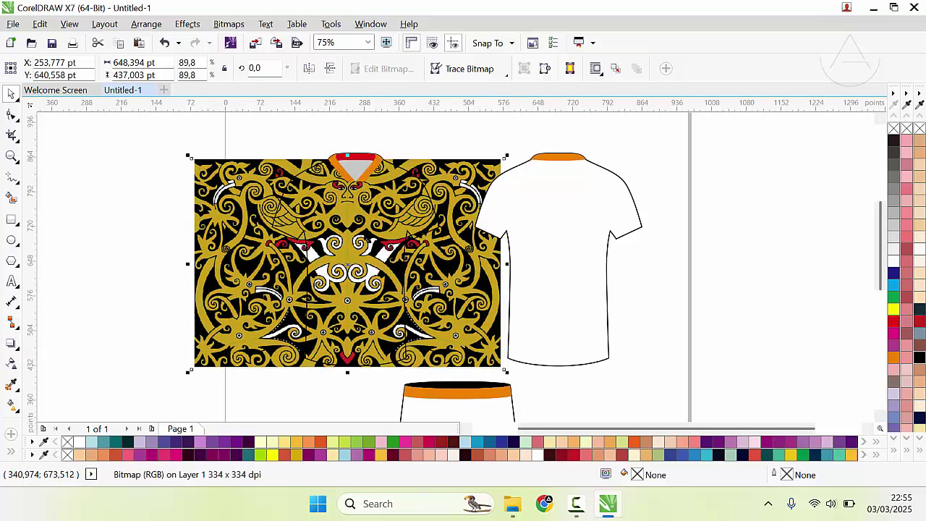
# Draw a tall rectangle about 78 × 479 pt down the middle of the front jersey, extending past the collar and hem.
pyautogui.click(11, 220)
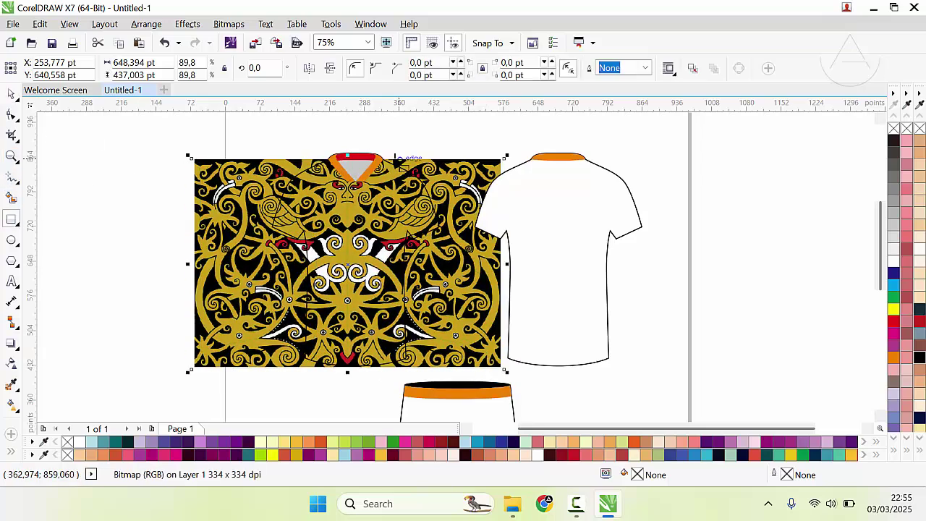
pyautogui.moveTo(340, 146); pyautogui.dragTo(366, 304)
pyautogui.moveTo(385, 367); pyautogui.dragTo(381, 378)
pyautogui.press('space')
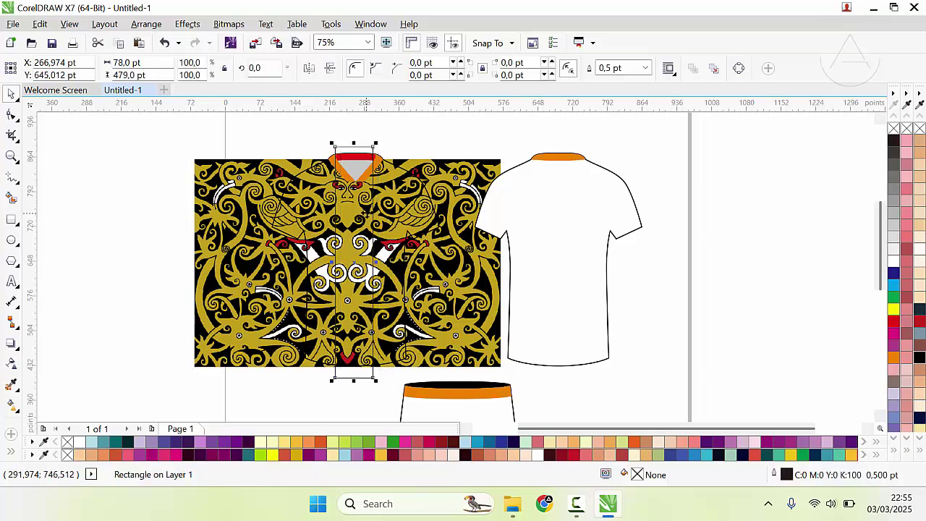
pyautogui.moveTo(367, 213); pyautogui.dragTo(369, 210)
pyautogui.click(407, 144)
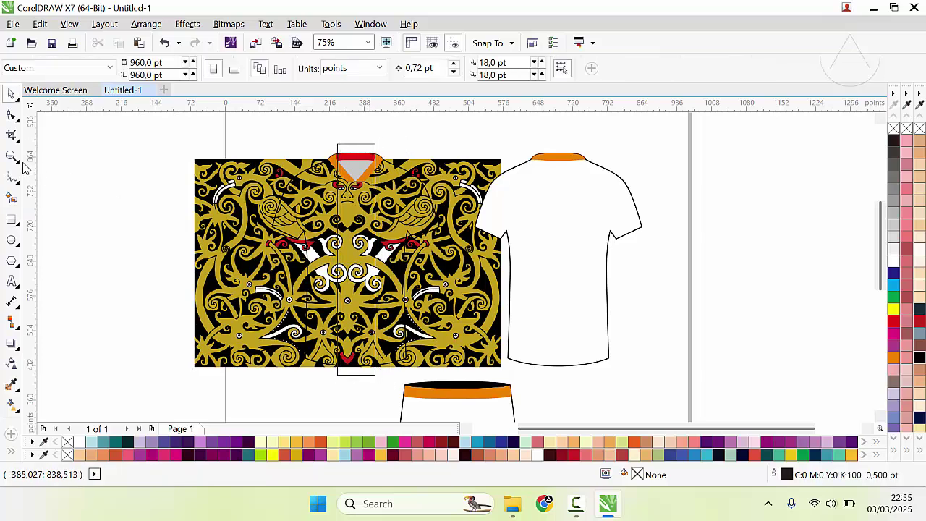
# Centre the tall rectangle horizontally on the front jersey body.
pyautogui.click(11, 219)
pyautogui.click(11, 92)
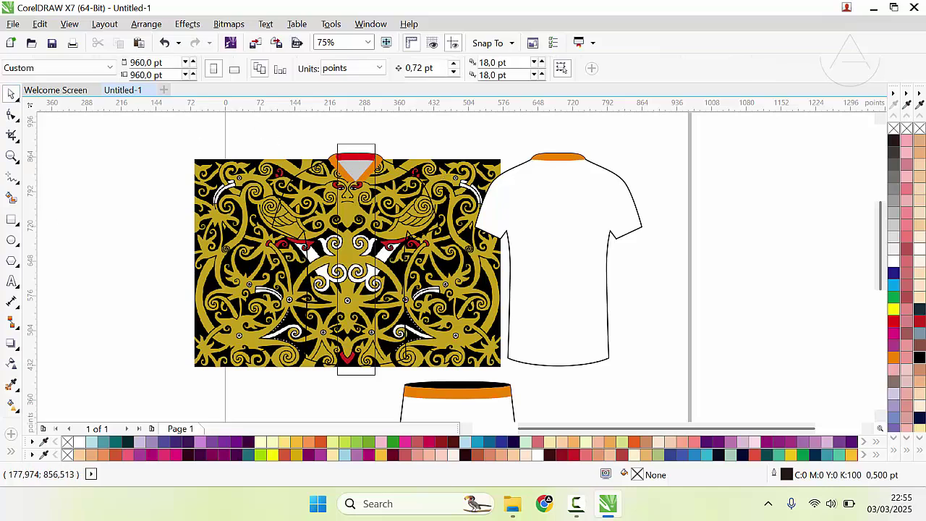
pyautogui.scroll(2, 394, 238)
pyautogui.click(391, 233)
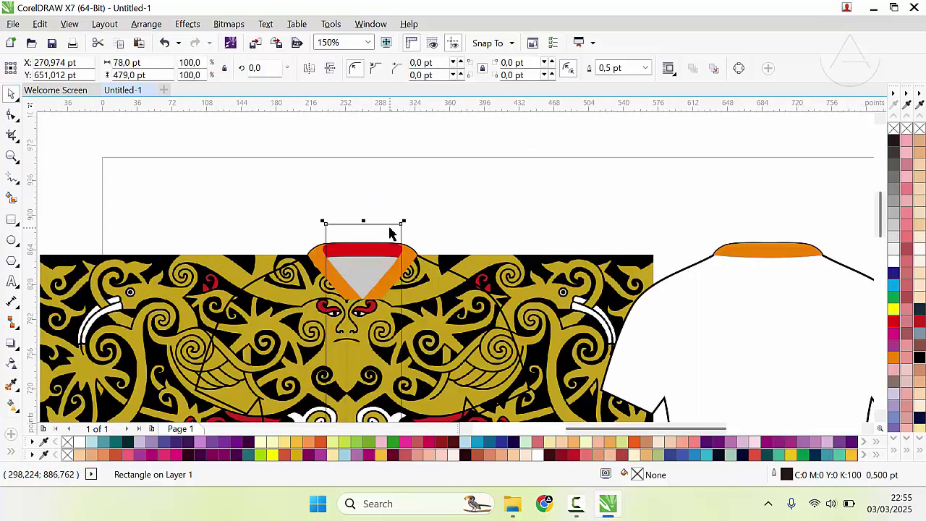
pyautogui.moveTo(391, 233); pyautogui.dragTo(386, 229)
pyautogui.keyDown('shift'); pyautogui.click(434, 269); pyautogui.keyUp('shift')
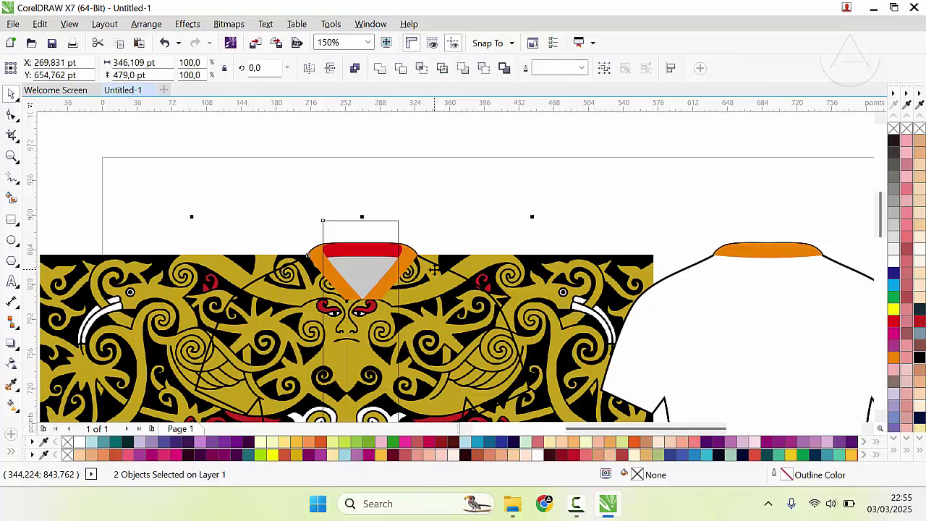
pyautogui.scroll(-2, 434, 269)
pyautogui.moveTo(455, 267); pyautogui.dragTo(337, 270)
pyautogui.scroll(1, 397, 258)
pyautogui.hotkey('ctrl', 'z')
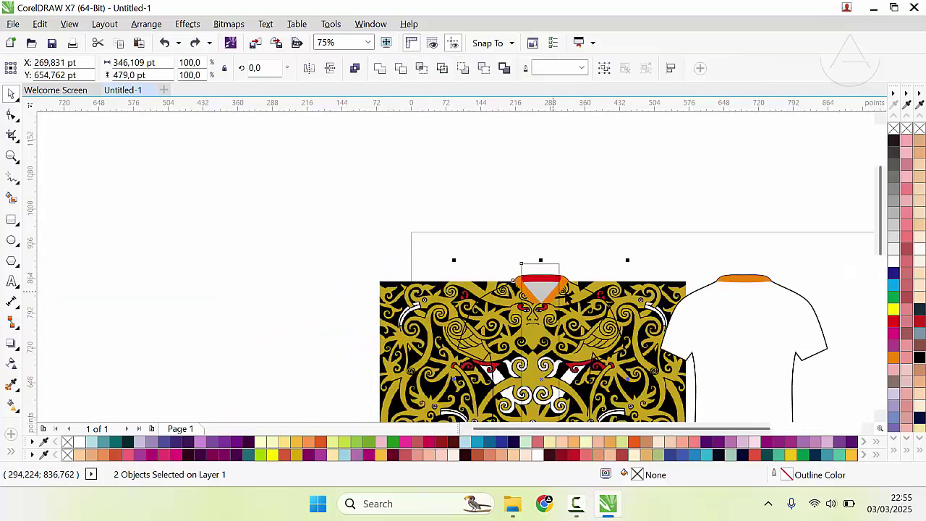
pyautogui.scroll(2, 544, 298)
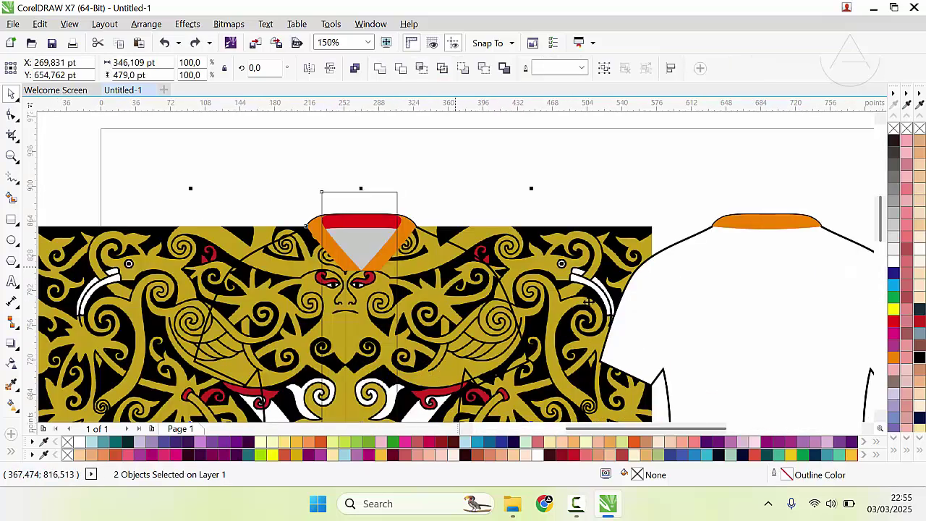
pyautogui.click(459, 210)
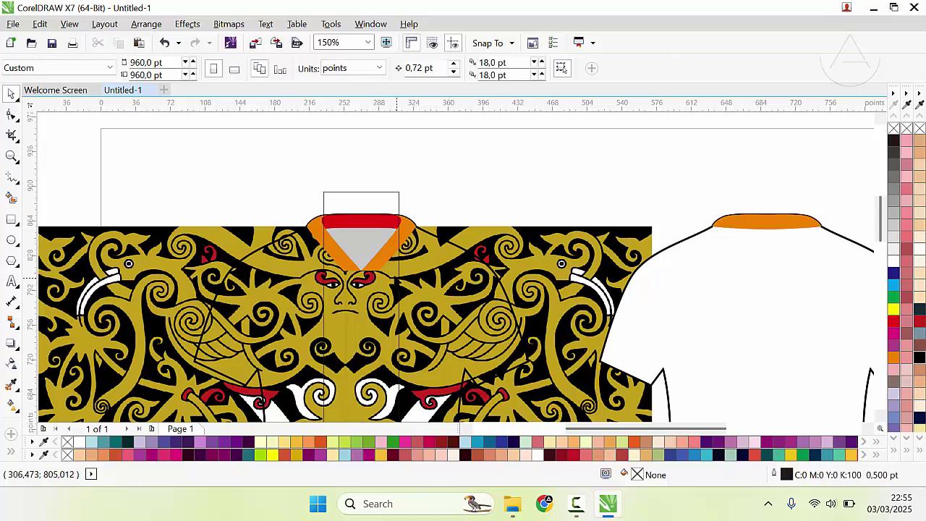
# Align the batik image's horizontal centre with the tall rectangle on the front jersey.
pyautogui.scroll(-2, 410, 265)
pyautogui.click(509, 264)
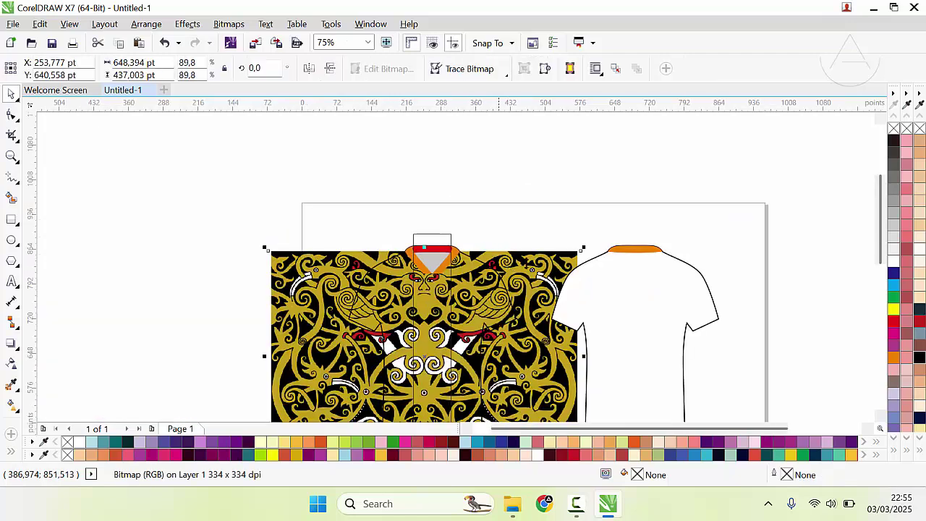
pyautogui.keyDown('shift'); pyautogui.click(447, 235); pyautogui.keyUp('shift')
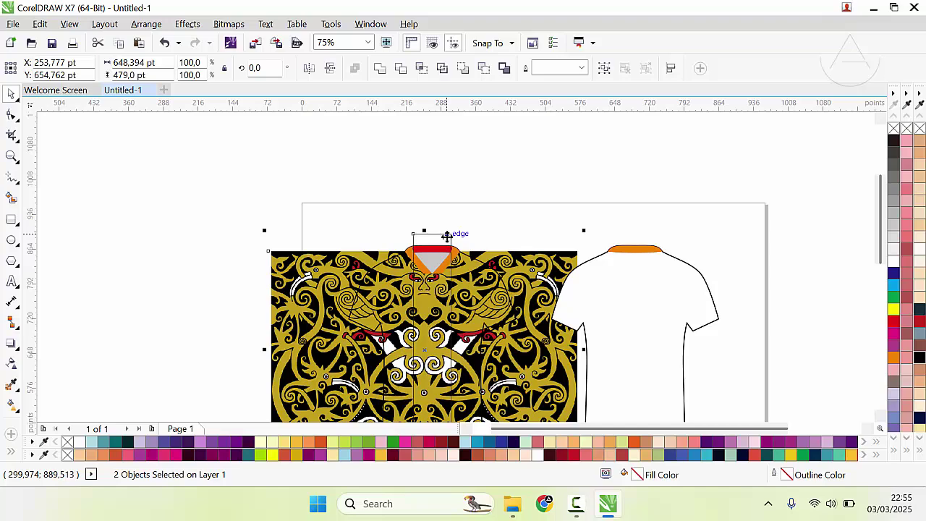
pyautogui.press('c')
pyautogui.click(464, 220)
pyautogui.moveTo(509, 257); pyautogui.dragTo(515, 263)
pyautogui.hotkey('ctrl', 'z')
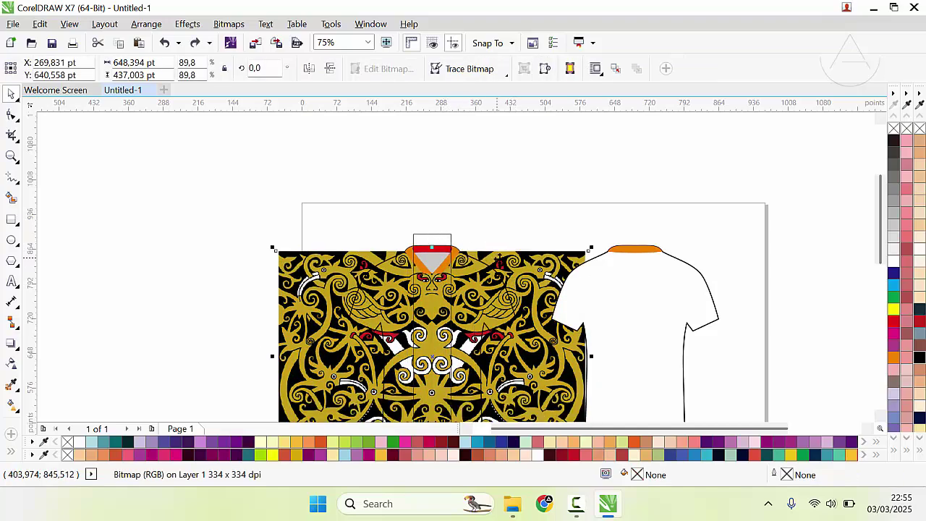
# Try moving the batik image and tall rectangle together off the front jersey, and undo the move.
pyautogui.keyDown('shift'); pyautogui.click(436, 243); pyautogui.keyUp('shift')
pyautogui.moveTo(445, 238); pyautogui.dragTo(213, 242)
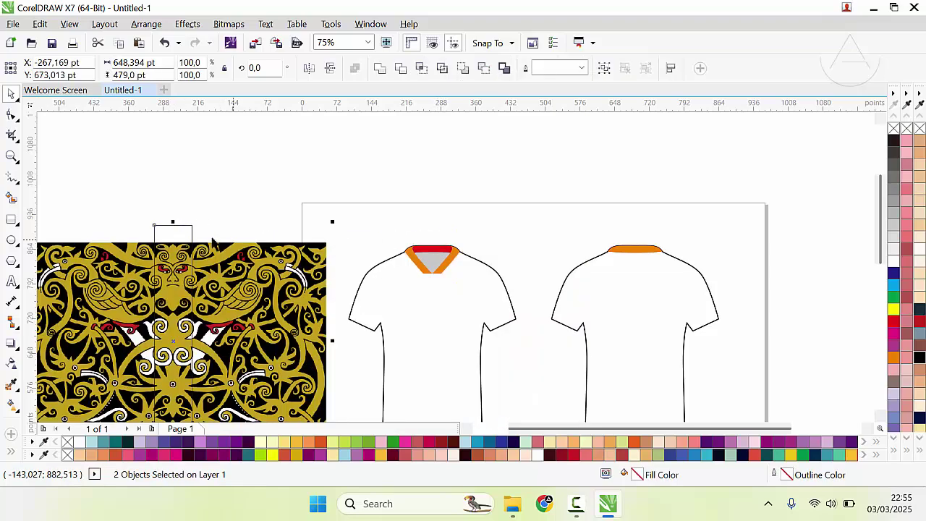
pyautogui.hotkey('ctrl', 'z')
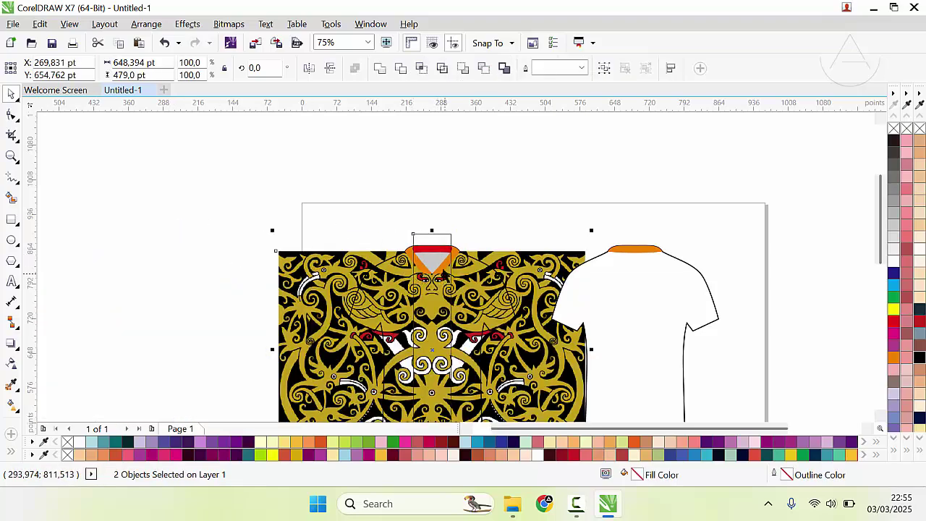
pyautogui.scroll(-1, 455, 268)
pyautogui.press('Escape')
# Lower the batik image to about Y 624.6 pt so the mask face sits just below the V-collar's point.
pyautogui.scroll(2, 463, 279)
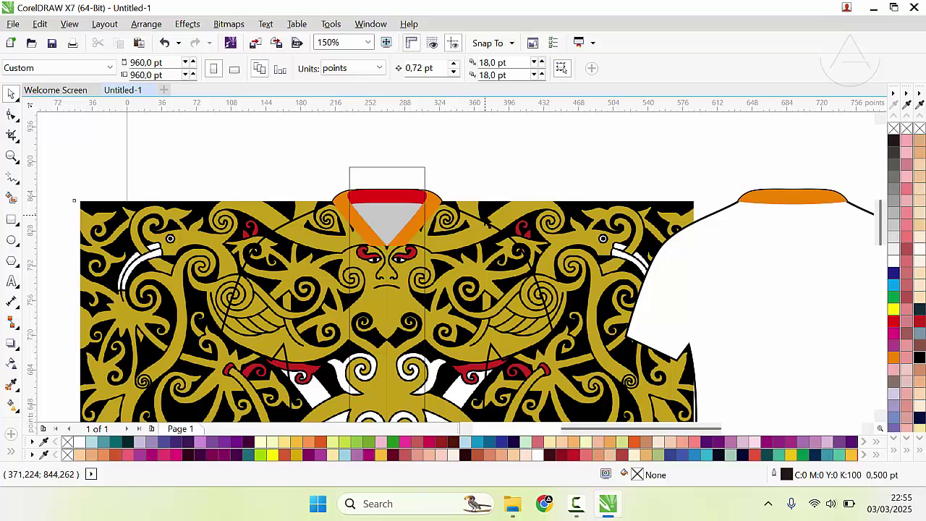
pyautogui.click(488, 223)
pyautogui.press('Down')
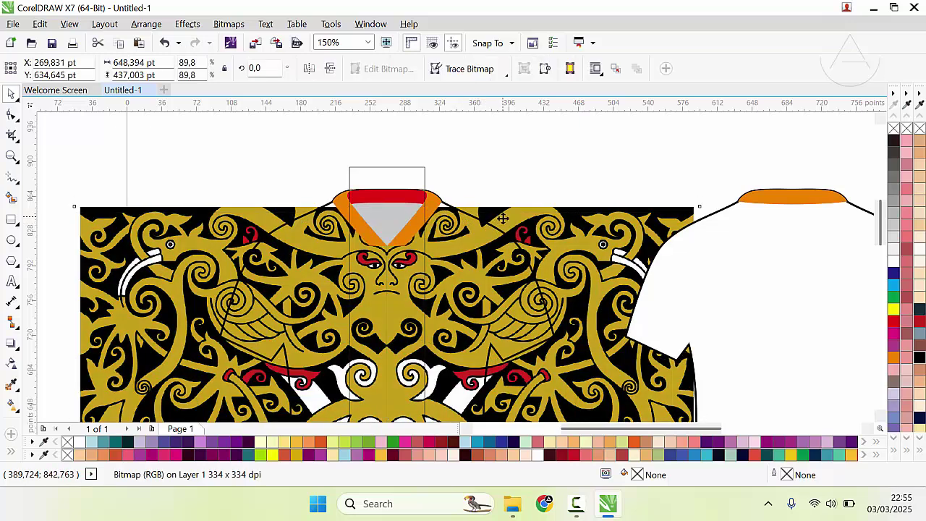
pyautogui.press('Down')
pyautogui.press('Down')
pyautogui.press('Down')
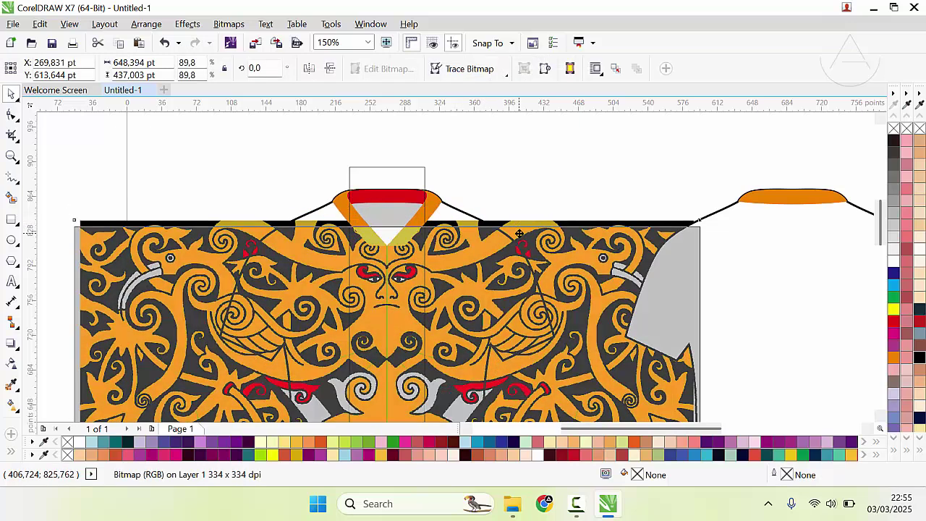
pyautogui.press('Up')
pyautogui.press('Up')
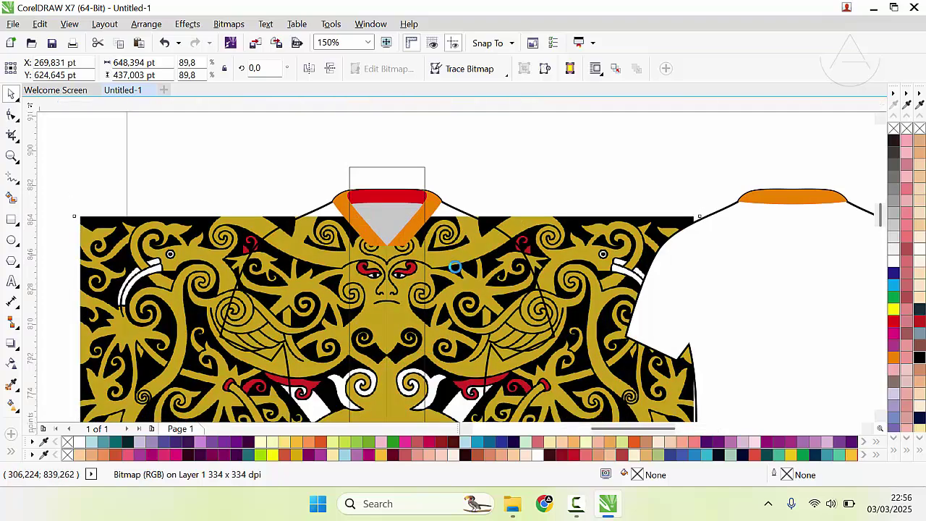
pyautogui.scroll(4, 455, 267)
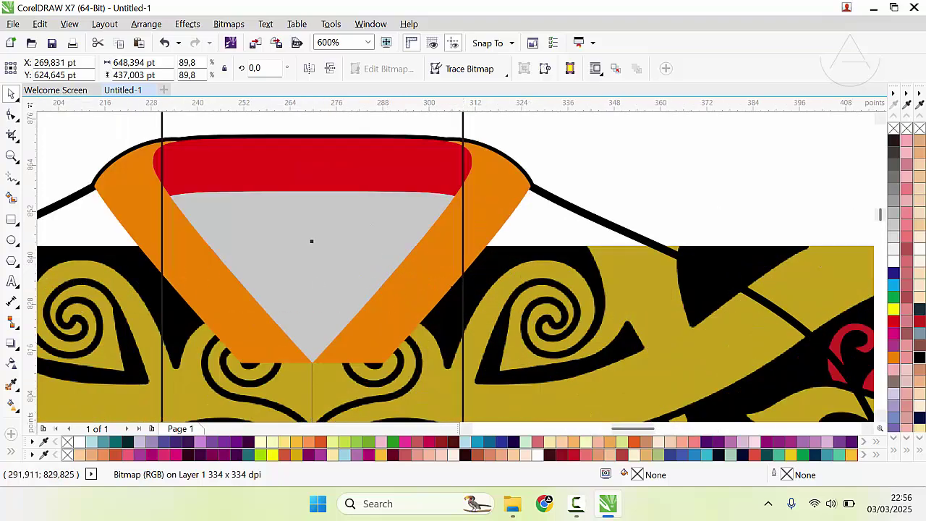
pyautogui.scroll(-4, 455, 267)
pyautogui.scroll(2, 454, 261)
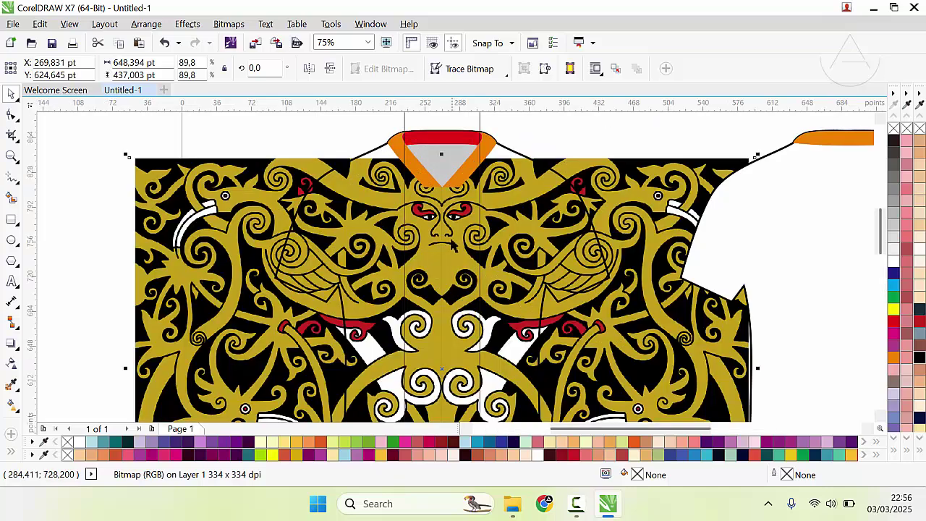
pyautogui.scroll(1, 474, 190)
# Try shifting the tall rectangle and pulling it away together with the batik image, and restore their positions.
pyautogui.click(474, 127)
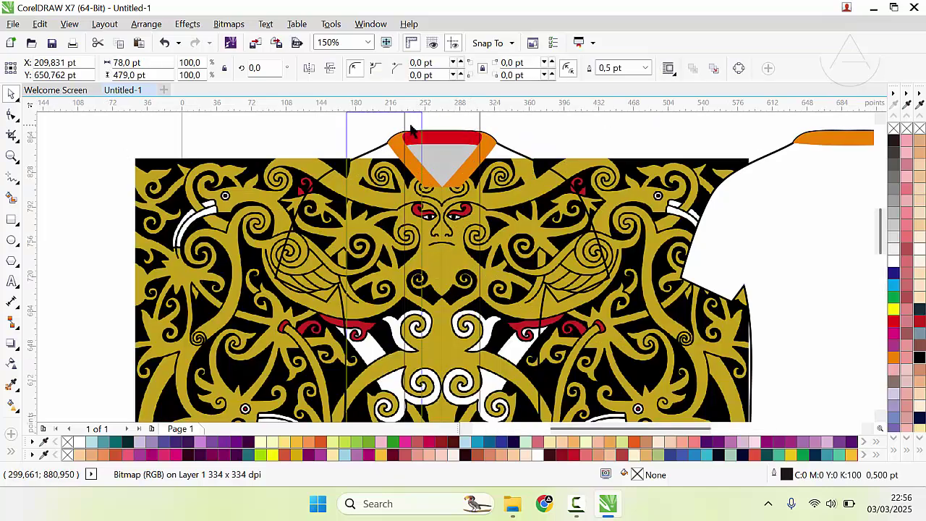
pyautogui.scroll(-1, 453, 267)
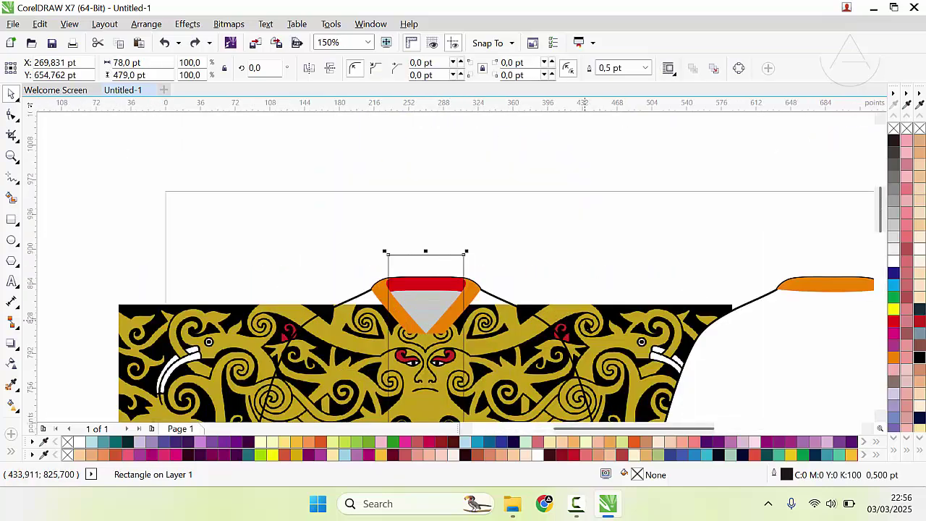
pyautogui.keyDown('shift'); pyautogui.click(593, 321); pyautogui.keyUp('shift')
pyautogui.scroll(-2, 594, 321)
pyautogui.moveTo(467, 271); pyautogui.dragTo(259, 274)
pyautogui.hotkey('ctrl', 'z')
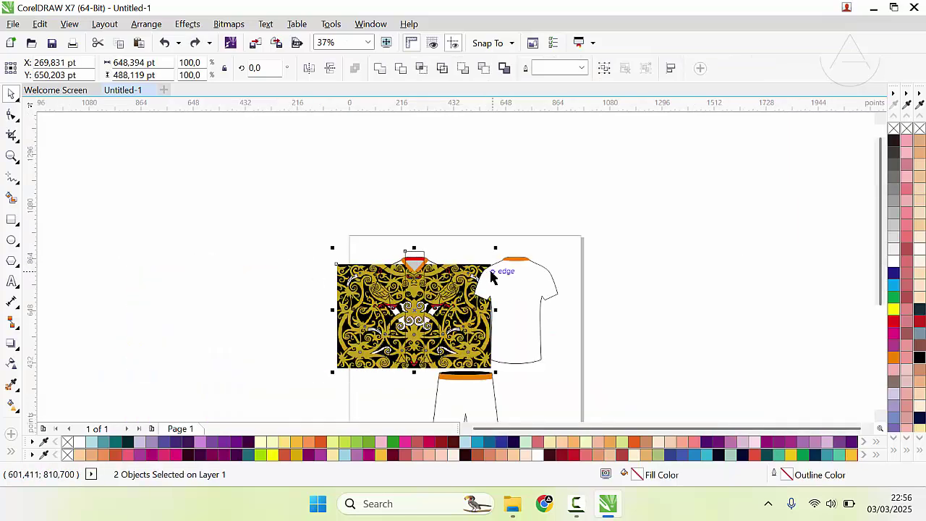
# Intersect the tall rectangle with the batik image to produce a central batik strip.
pyautogui.scroll(1, 468, 267)
pyautogui.click(413, 247)
pyautogui.click(343, 241)
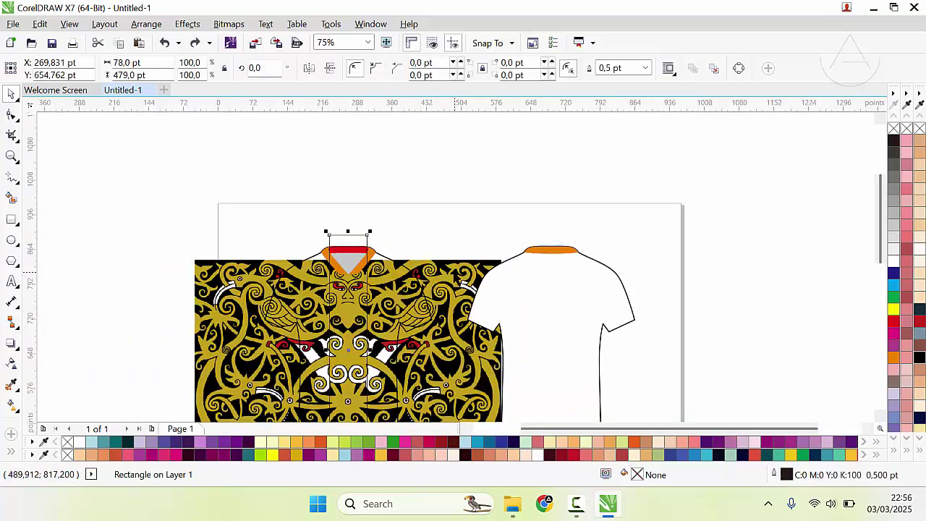
pyautogui.keyDown('shift'); pyautogui.click(435, 267); pyautogui.keyUp('shift')
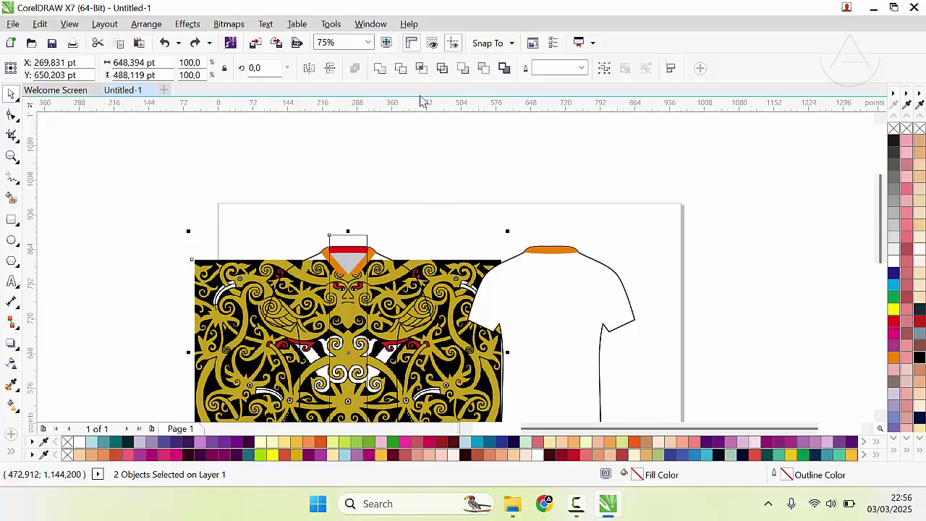
pyautogui.click(420, 72)
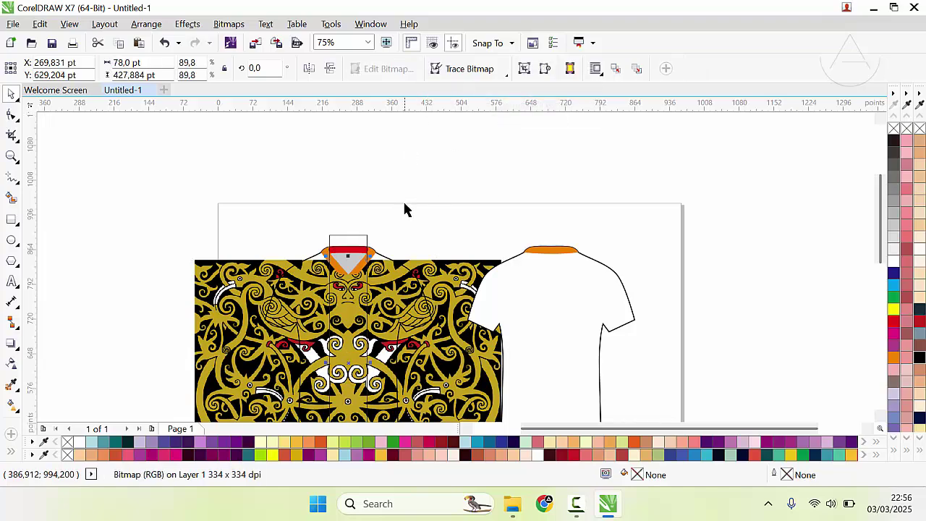
# Move the full batik image off to the left of the front jersey and delete the tall rectangle around the strip.
pyautogui.click(371, 247)
pyautogui.moveTo(426, 263); pyautogui.dragTo(186, 228)
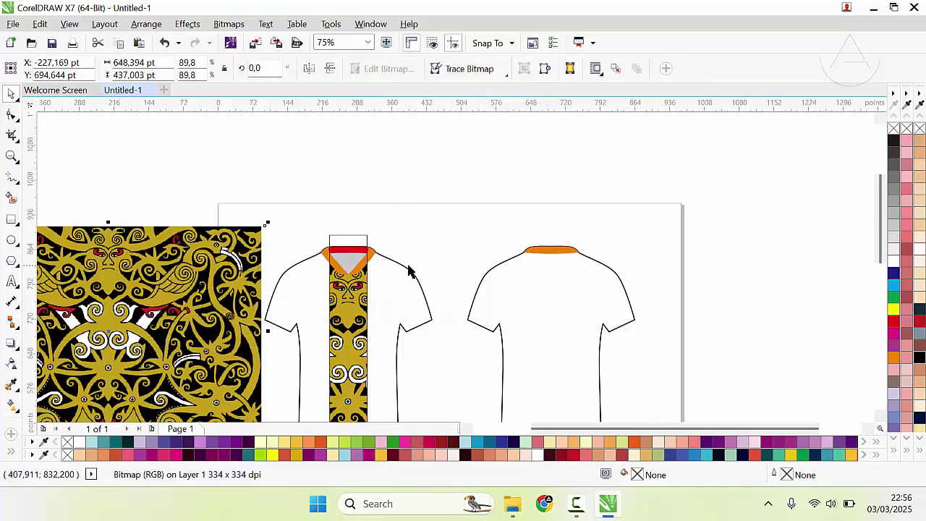
pyautogui.scroll(-1, 408, 267)
pyautogui.scroll(1, 445, 283)
pyautogui.scroll(-1, 449, 295)
pyautogui.scroll(1, 451, 286)
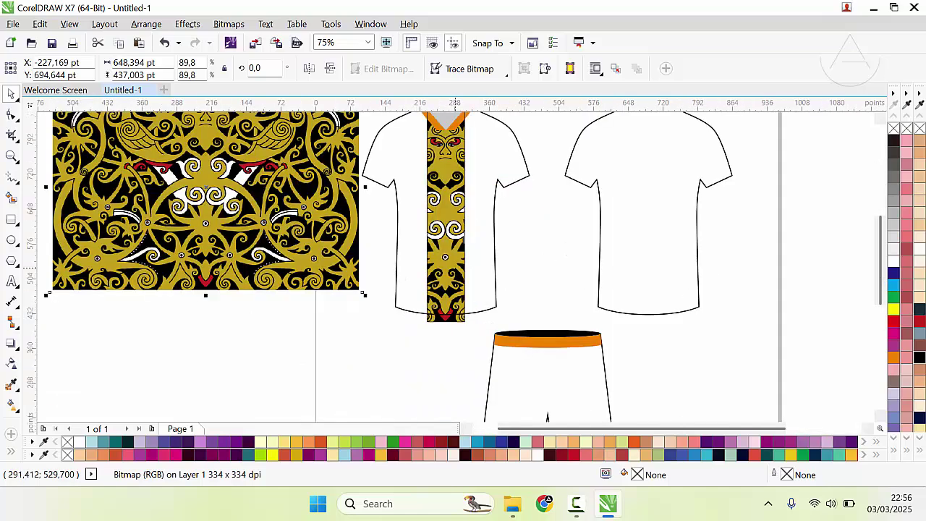
pyautogui.scroll(1, 454, 278)
pyautogui.scroll(-1, 456, 270)
pyautogui.moveTo(460, 201); pyautogui.dragTo(396, 194)
pyautogui.press('Delete')
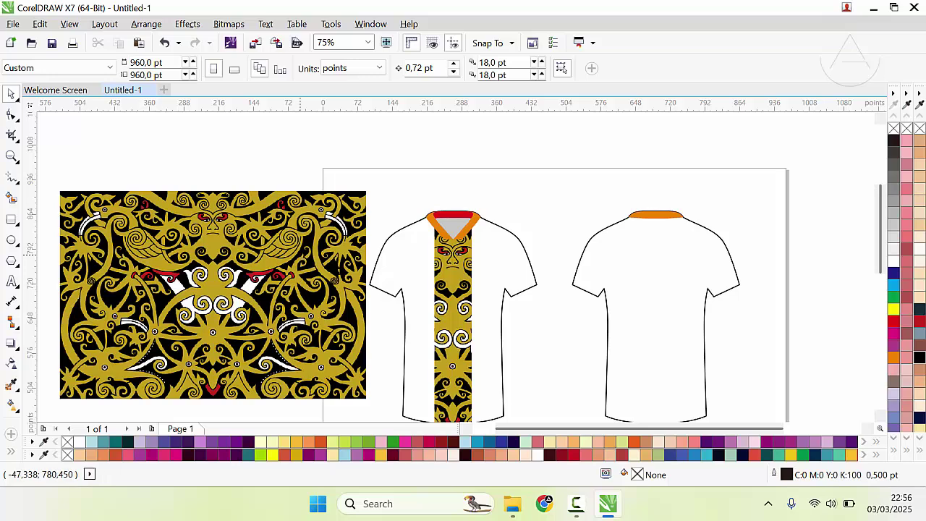
# Intersect the batik strip with the front jersey body to produce a strip that follows the curved hem.
pyautogui.scroll(-2, 496, 316)
pyautogui.click(432, 275)
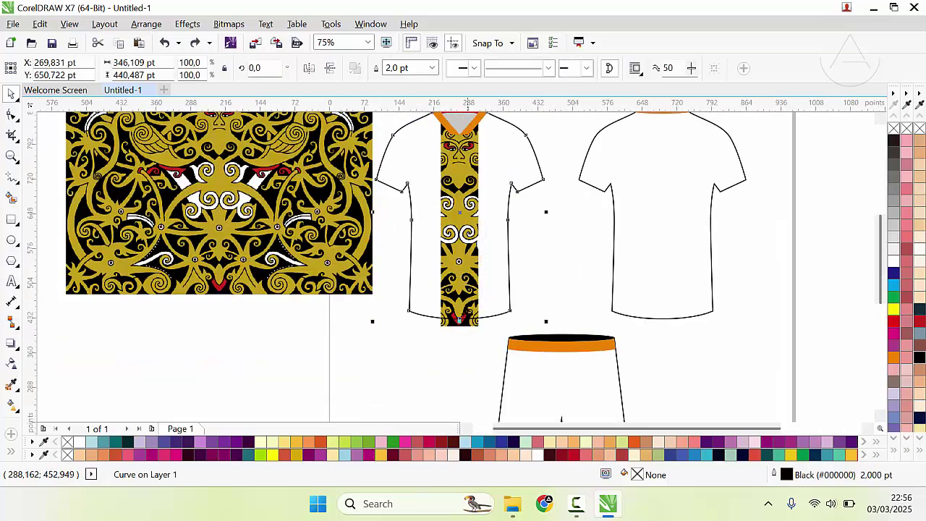
pyautogui.click(473, 315)
pyautogui.scroll(2, 473, 314)
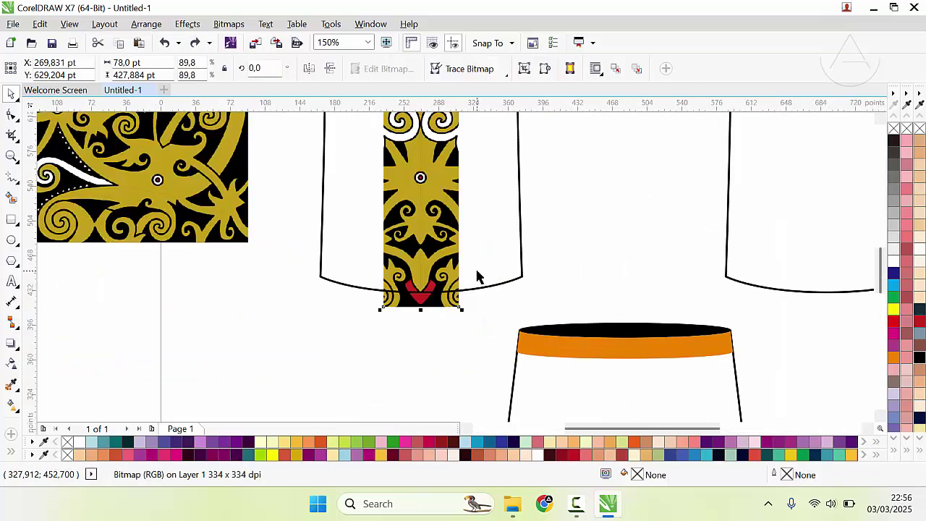
pyautogui.moveTo(490, 265); pyautogui.dragTo(505, 274)
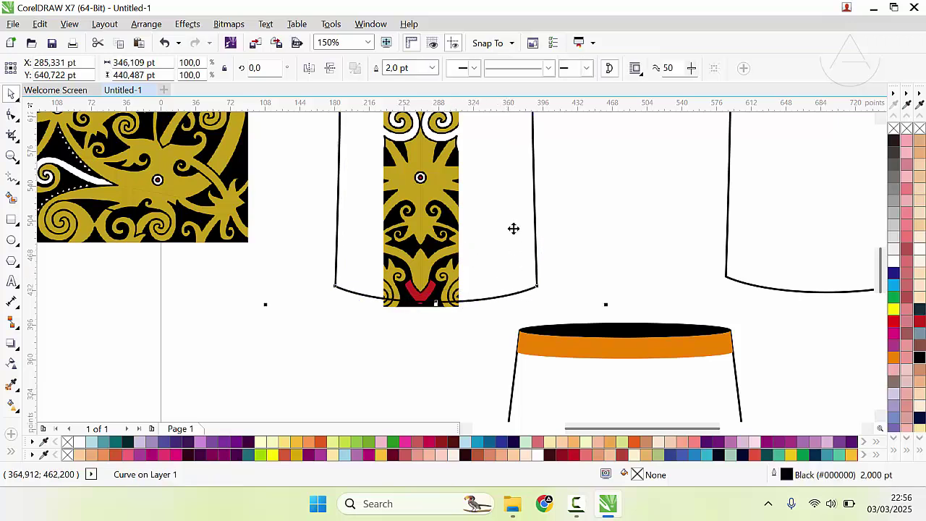
pyautogui.moveTo(498, 226); pyautogui.dragTo(493, 190)
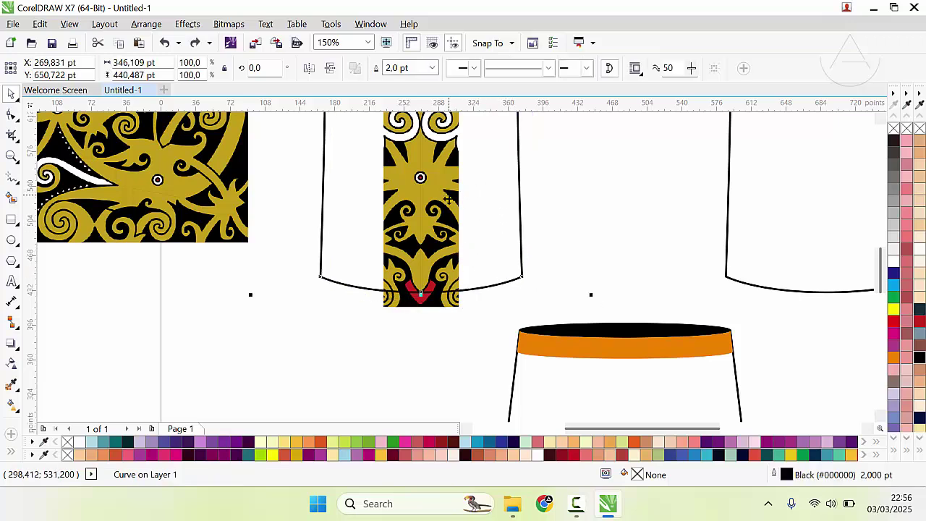
pyautogui.keyDown('shift'); pyautogui.click(451, 268); pyautogui.keyUp('shift')
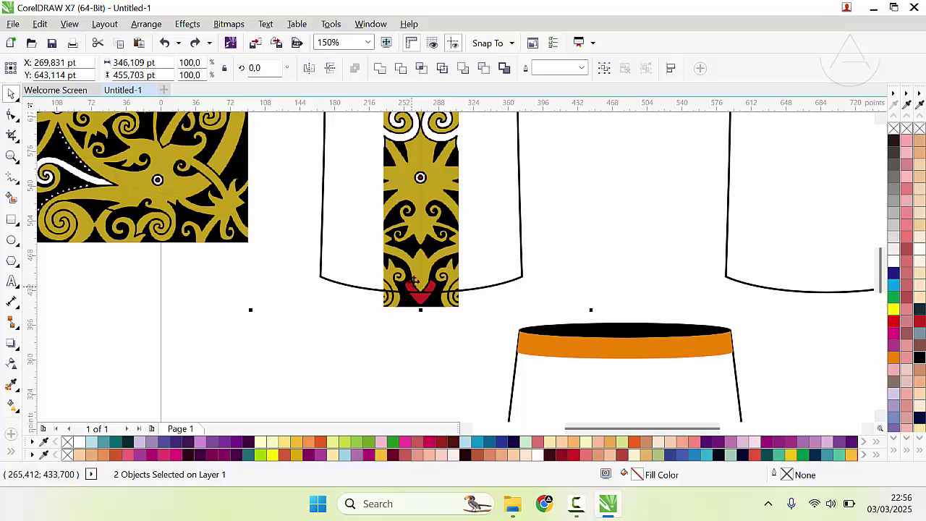
pyautogui.click(421, 68)
pyautogui.click(576, 282)
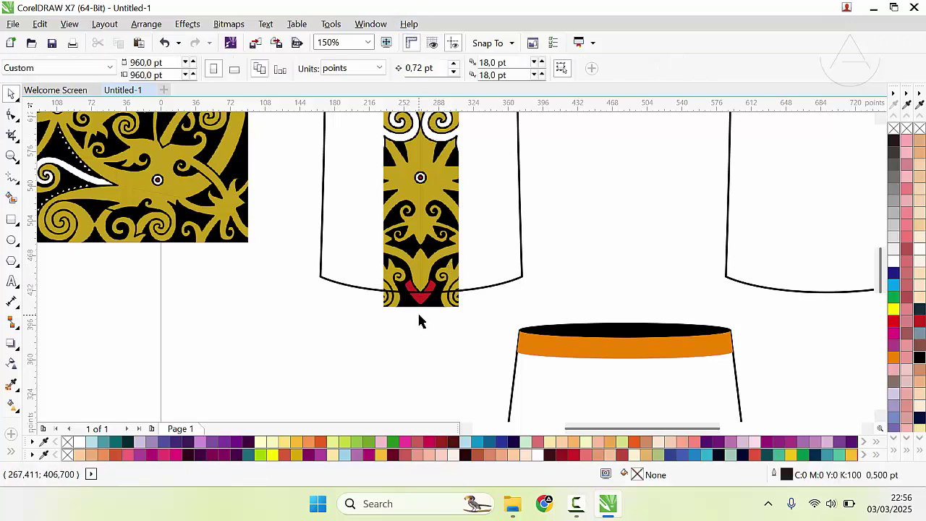
# Pull the original strip that overhangs the hem off the front jersey and delete it.
pyautogui.moveTo(430, 309); pyautogui.dragTo(308, 311)
pyautogui.moveTo(383, 304); pyautogui.dragTo(250, 311)
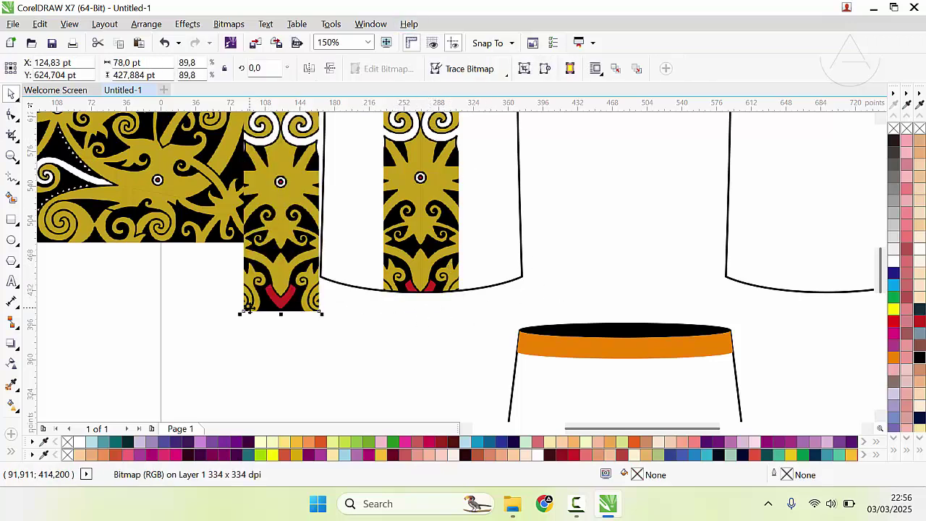
pyautogui.press('Delete')
# Fill the front jersey's orange V-shaped collar with black.
pyautogui.scroll(-2, 574, 236)
pyautogui.scroll(2, 442, 265)
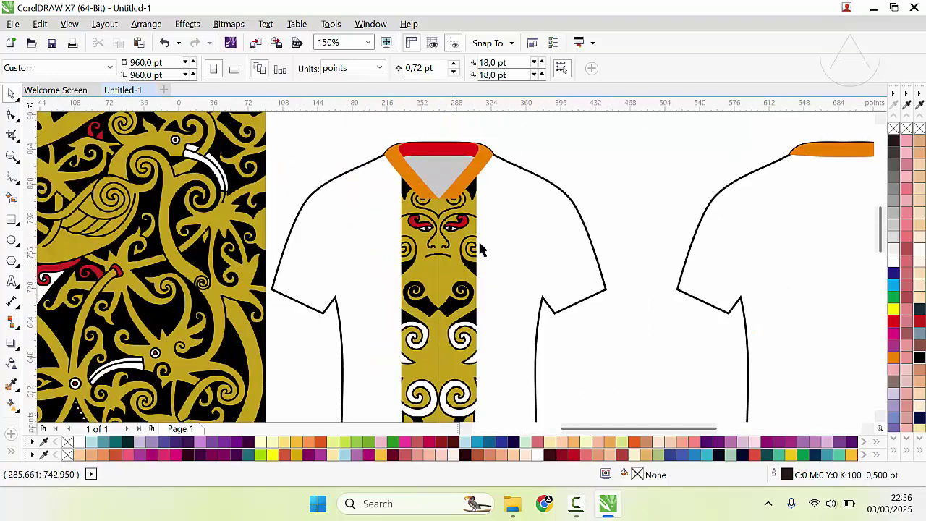
pyautogui.click(496, 217)
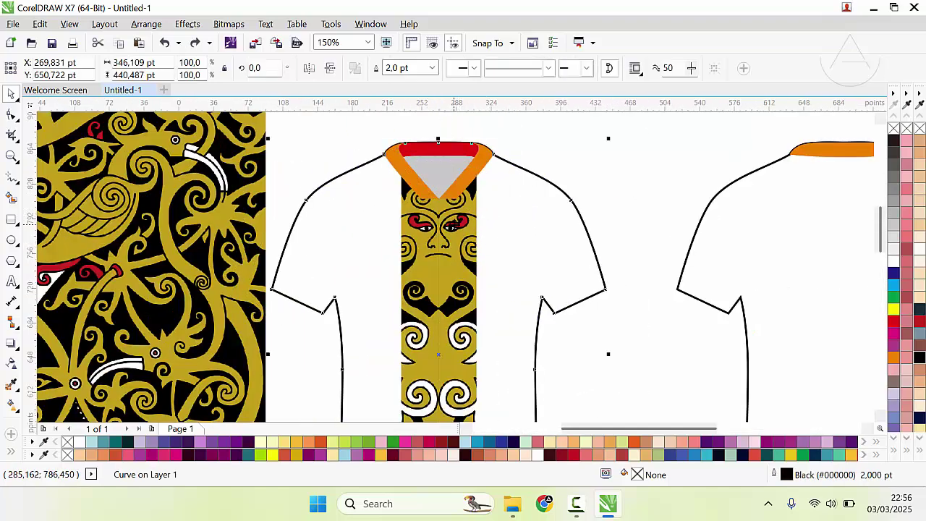
pyautogui.scroll(-1, 454, 144)
pyautogui.scroll(-1, 452, 225)
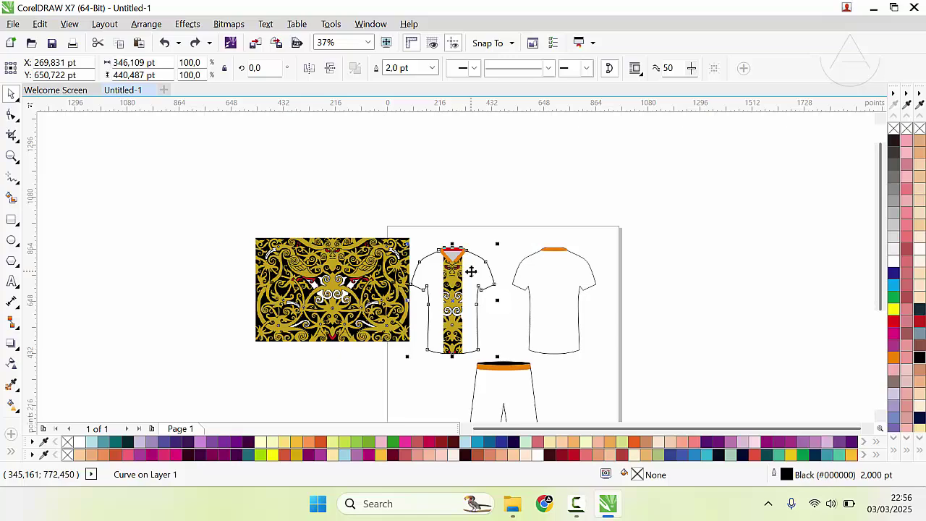
pyautogui.scroll(1, 480, 286)
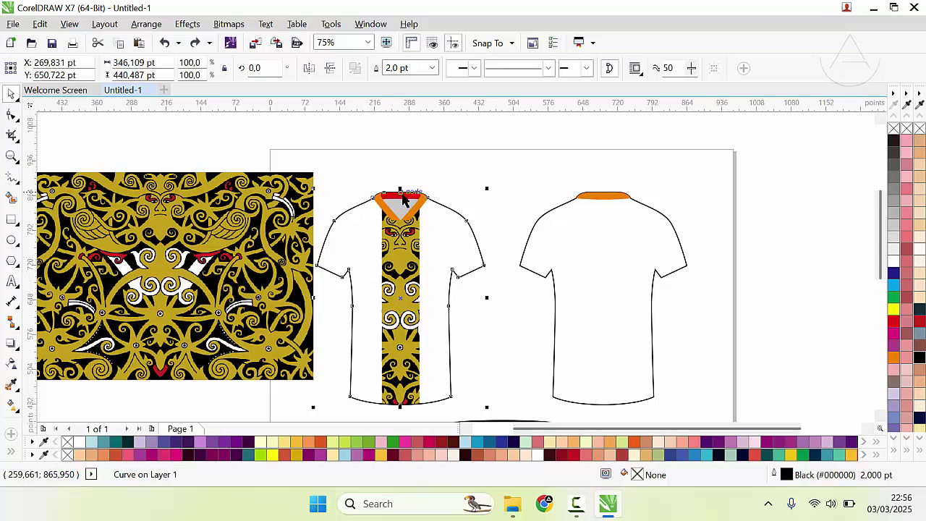
pyautogui.scroll(2, 410, 198)
pyautogui.click(515, 292)
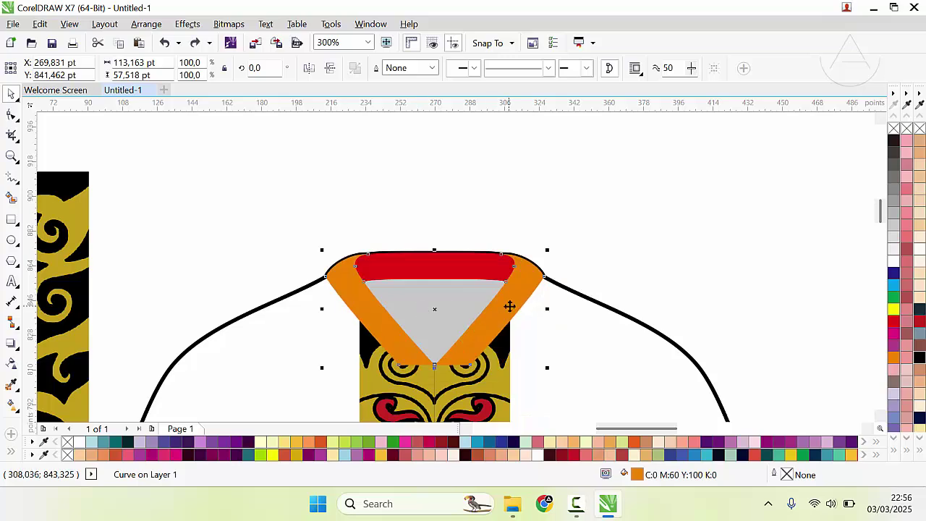
pyautogui.click(920, 357)
pyautogui.scroll(-2, 568, 279)
pyautogui.click(509, 267)
# Fill the red inner band at the back of the front jersey's neck opening with black.
pyautogui.scroll(2, 453, 277)
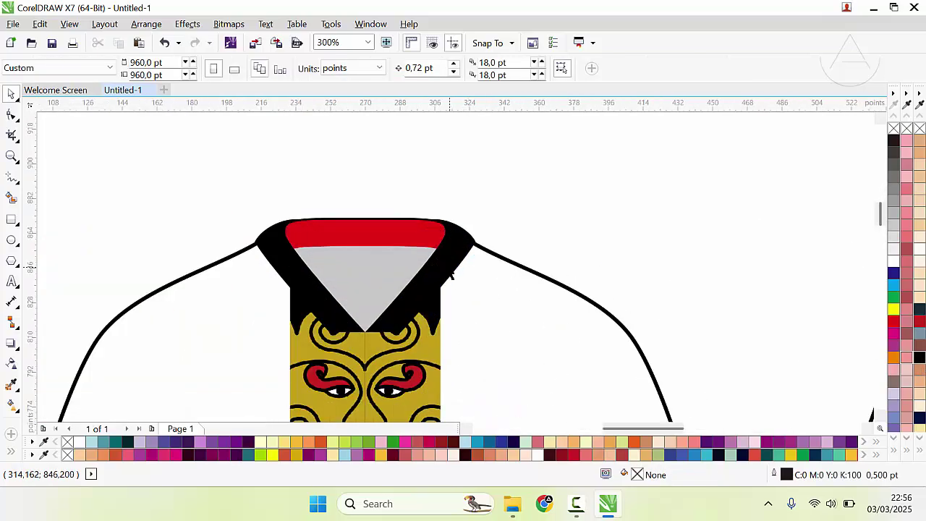
pyautogui.click(403, 237)
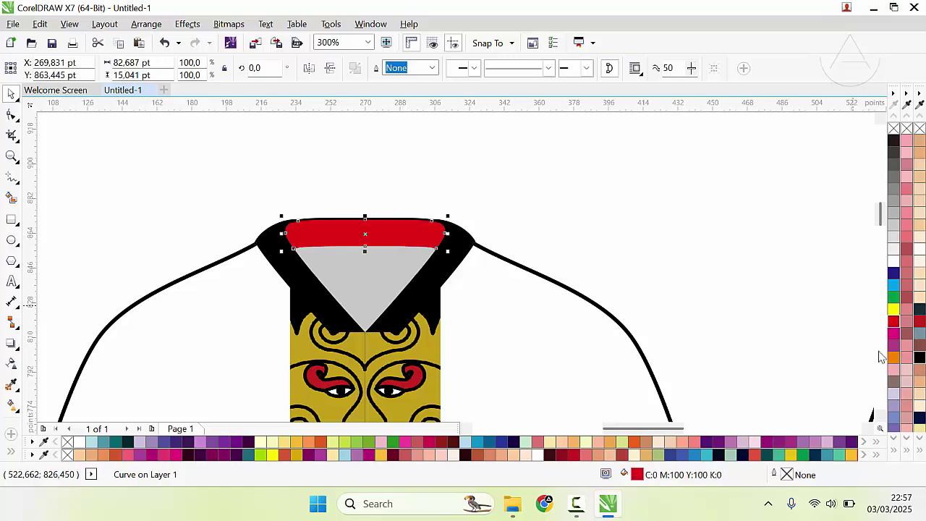
pyautogui.click(919, 357)
pyautogui.click(521, 259)
pyautogui.scroll(-2, 506, 268)
pyautogui.scroll(2, 435, 274)
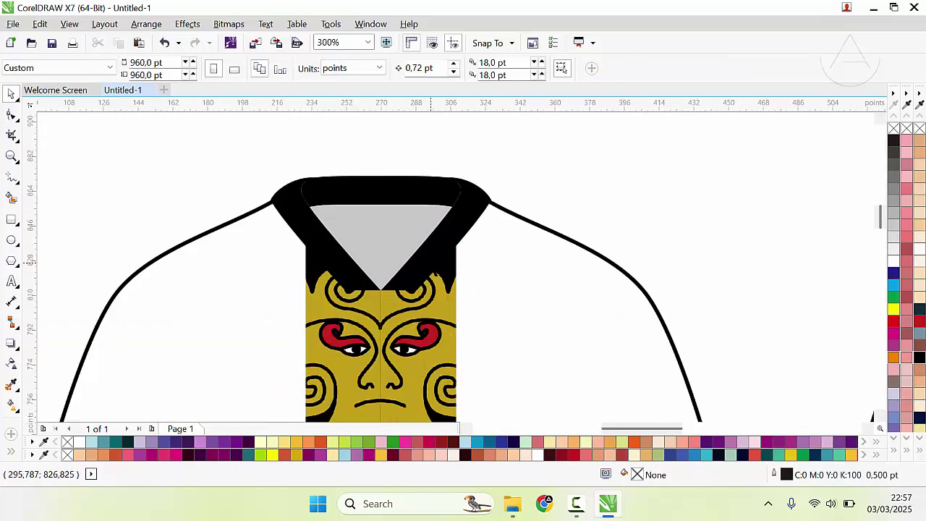
pyautogui.click(436, 274)
pyautogui.scroll(-1, 436, 274)
pyautogui.scroll(2, 447, 269)
pyautogui.scroll(-2, 402, 258)
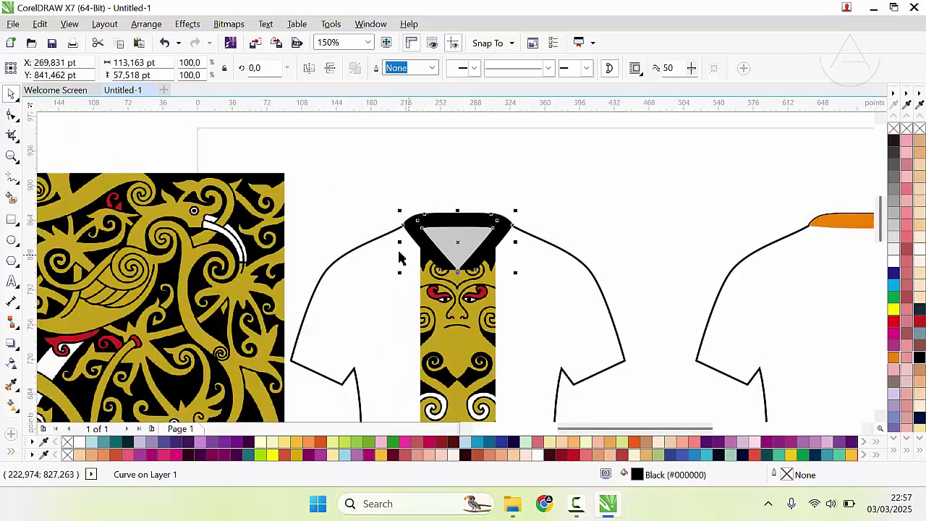
pyautogui.scroll(1, 402, 258)
pyautogui.scroll(-2, 451, 270)
pyautogui.scroll(2, 417, 328)
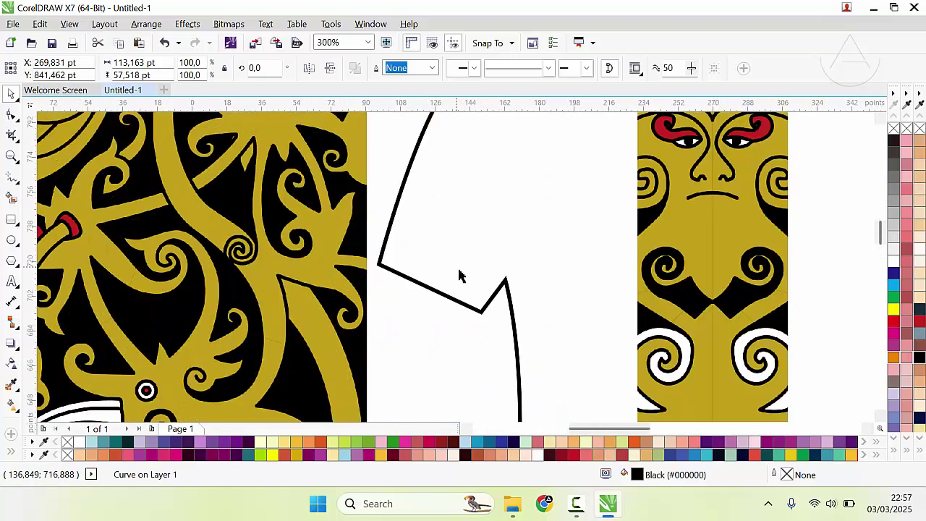
pyautogui.click(11, 178)
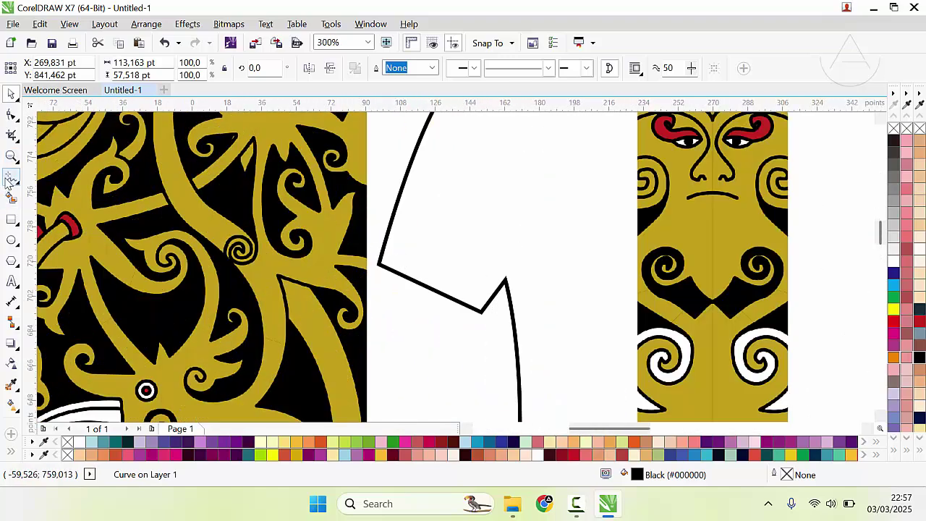
pyautogui.click(385, 240)
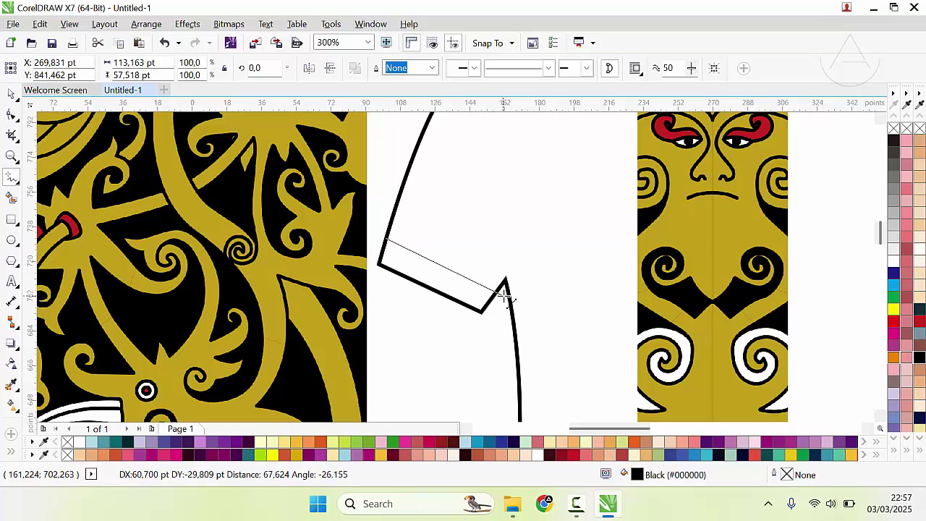
pyautogui.click(504, 293)
pyautogui.click(12, 92)
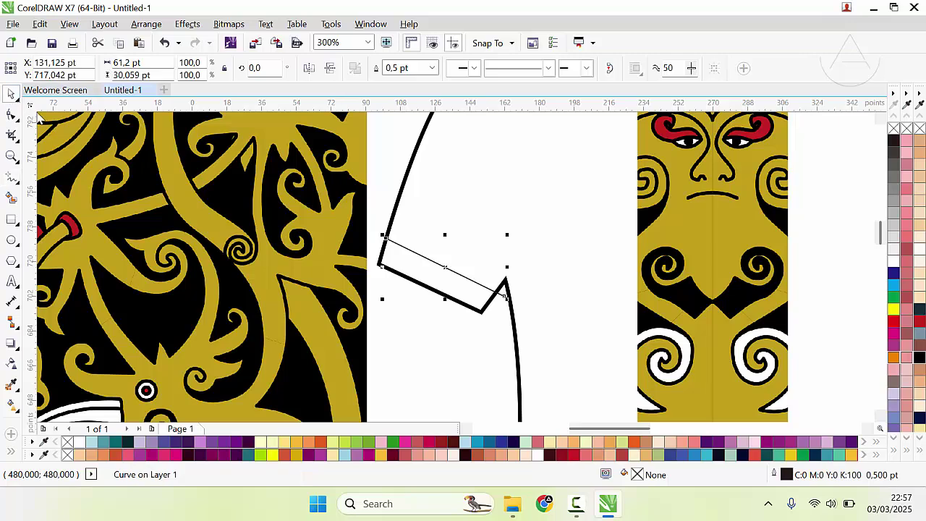
pyautogui.click(19, 351)
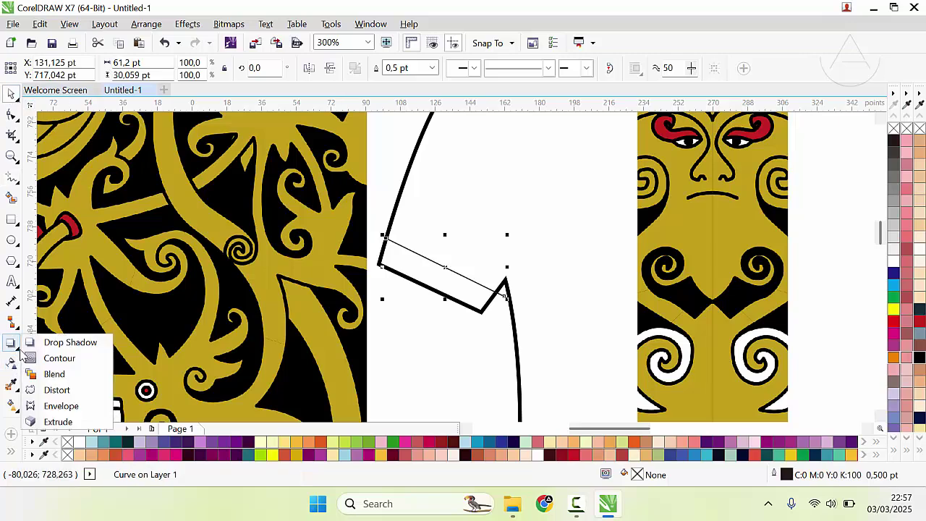
pyautogui.click(10, 199)
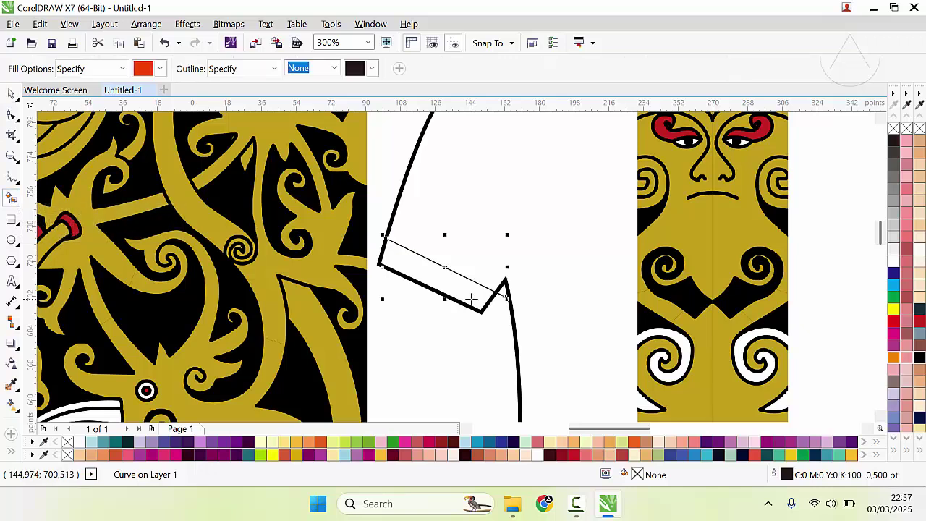
pyautogui.click(438, 282)
pyautogui.hotkey('ctrl', 'z')
pyautogui.hotkey('ctrl', 'z')
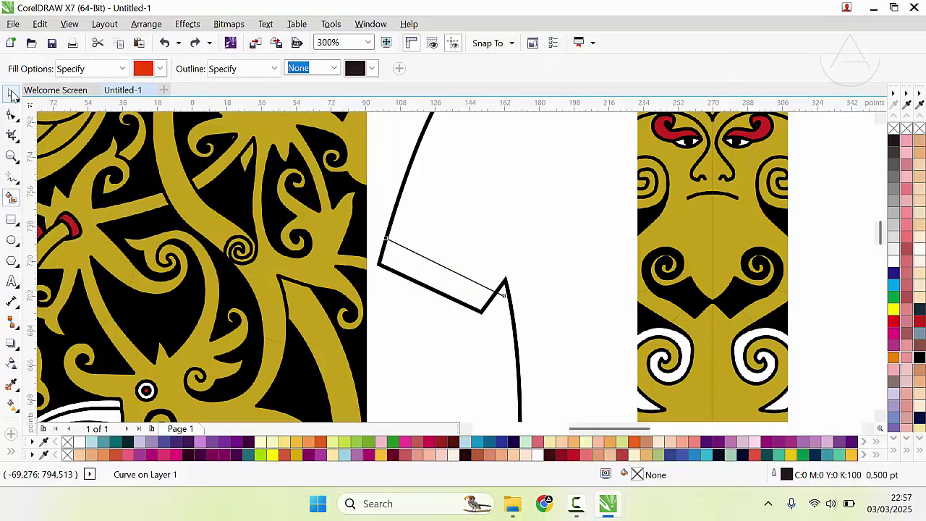
pyautogui.click(12, 94)
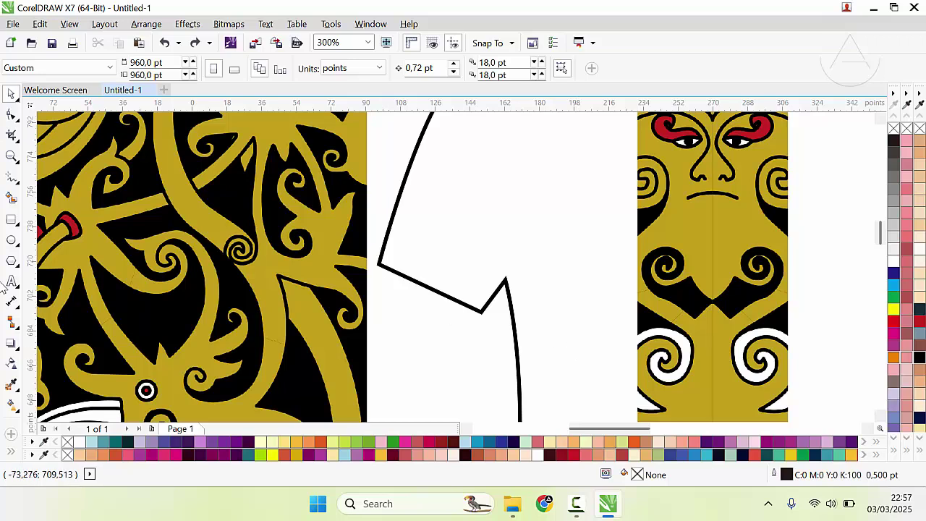
# Draw a straight freehand line parallel to the front jersey's left sleeve hem, crossing past both sleeve edges.
pyautogui.click(12, 178)
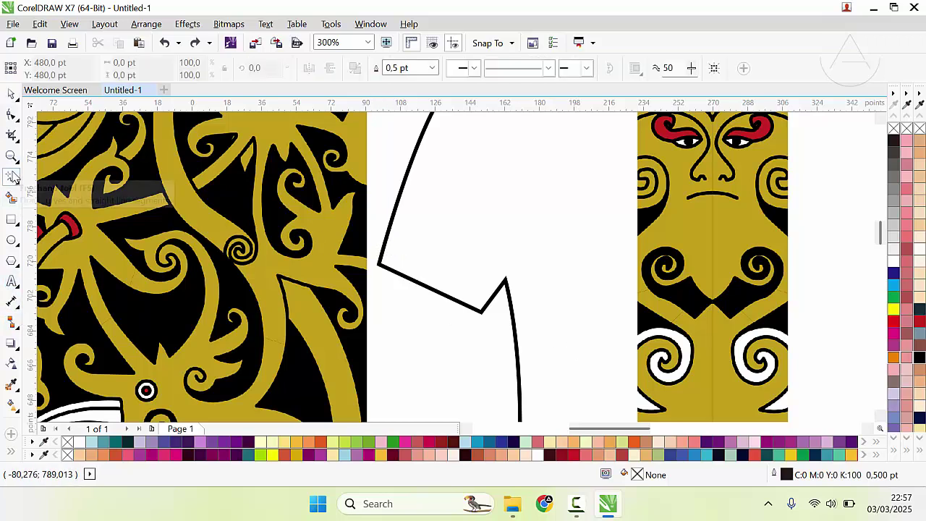
pyautogui.click(377, 238)
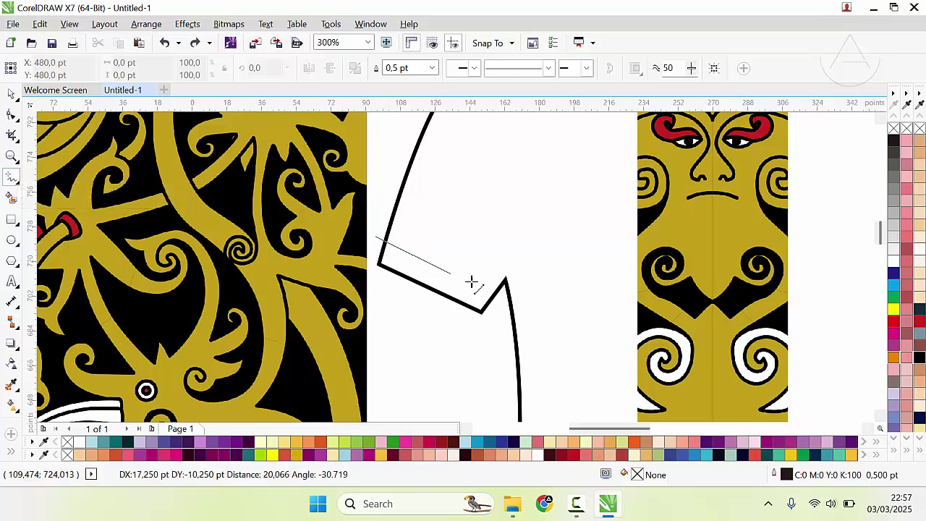
pyautogui.click(509, 302)
pyautogui.scroll(1, 514, 308)
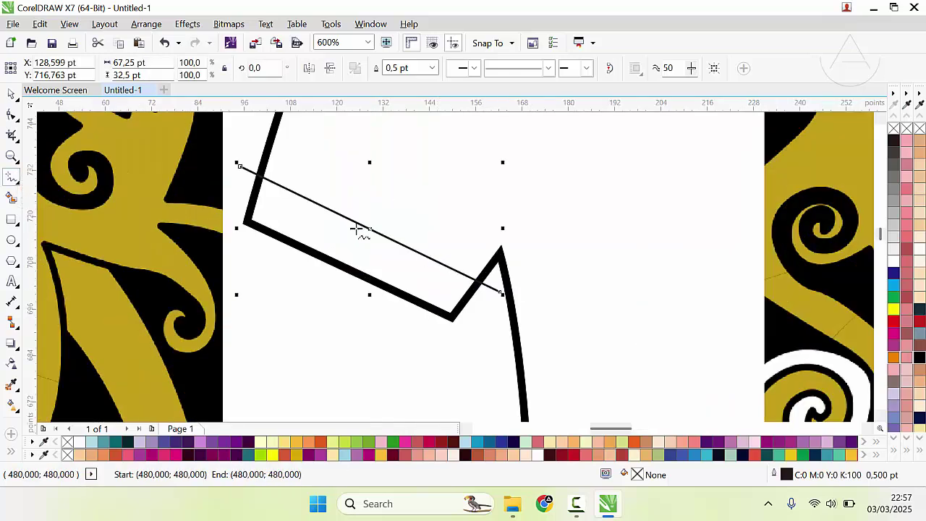
# Smart-fill the cuff area between the line and the left sleeve hem with orange-red, and delete the line.
pyautogui.click(11, 197)
pyautogui.click(287, 202)
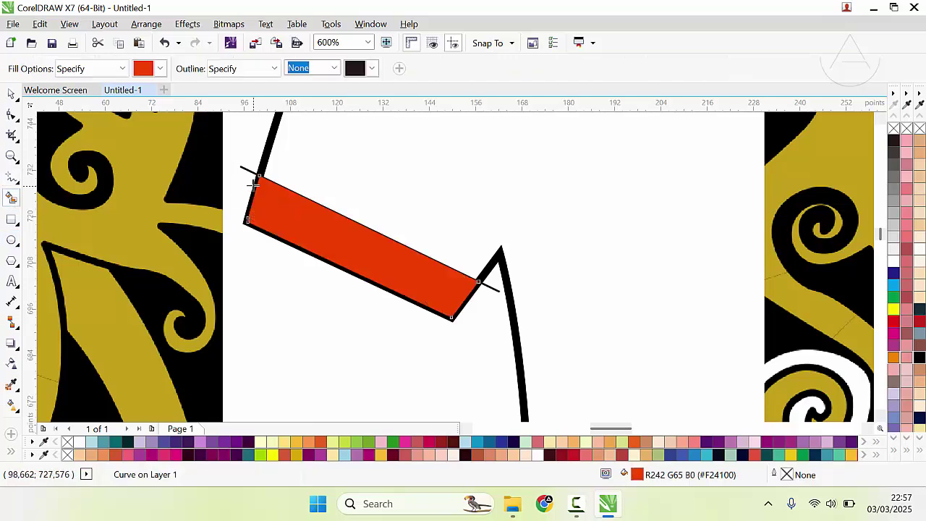
pyautogui.click(10, 94)
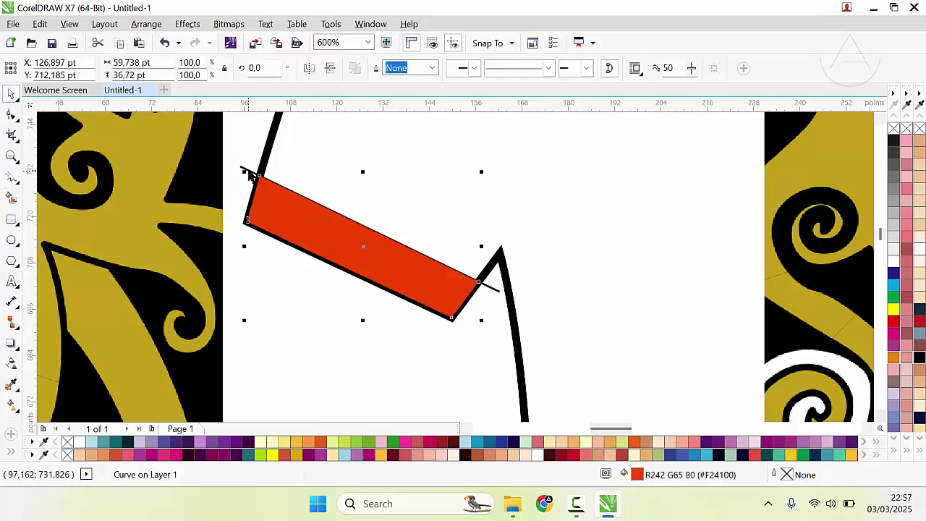
pyautogui.click(240, 181)
pyautogui.press('Delete')
pyautogui.scroll(-3, 387, 183)
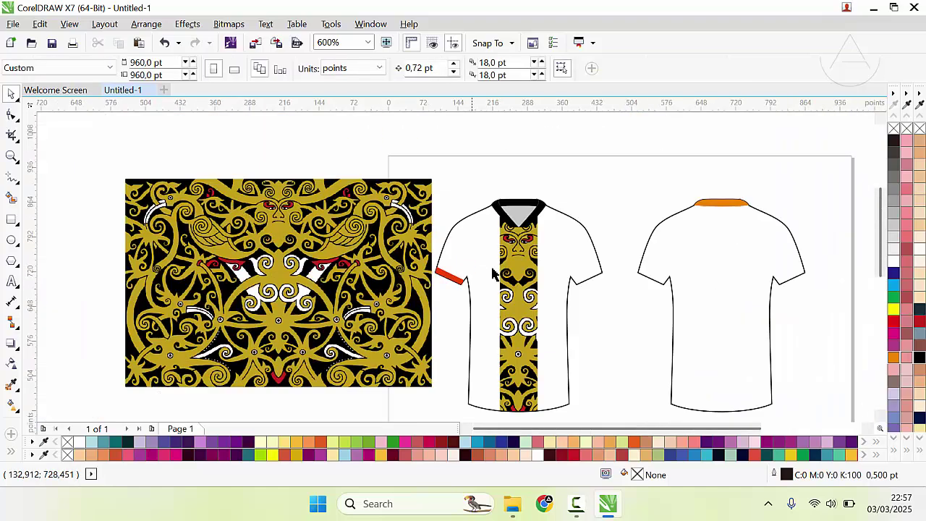
# Fill the cuff on the front jersey's left sleeve with black, keeping it in its place.
pyautogui.scroll(1, 539, 266)
pyautogui.click(316, 300)
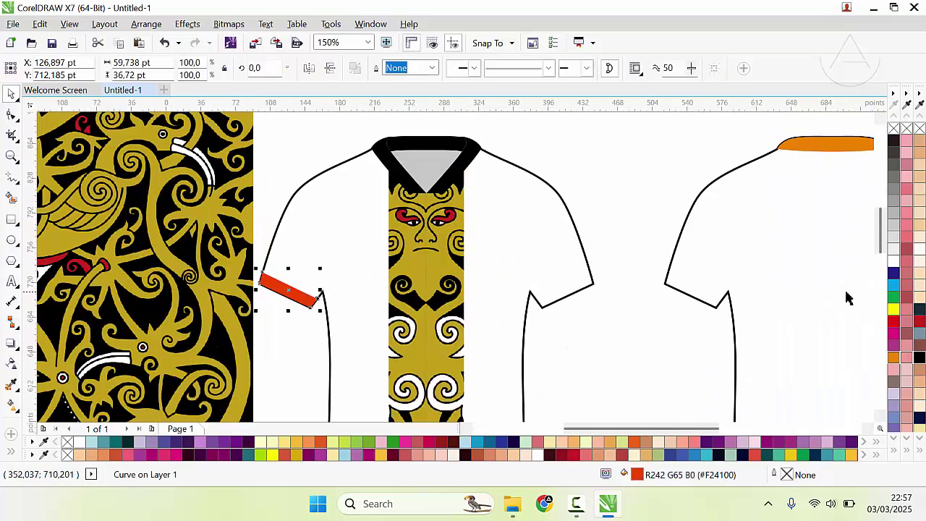
pyautogui.click(919, 358)
pyautogui.moveTo(304, 296); pyautogui.dragTo(318, 295)
pyautogui.hotkey('ctrl', 'z')
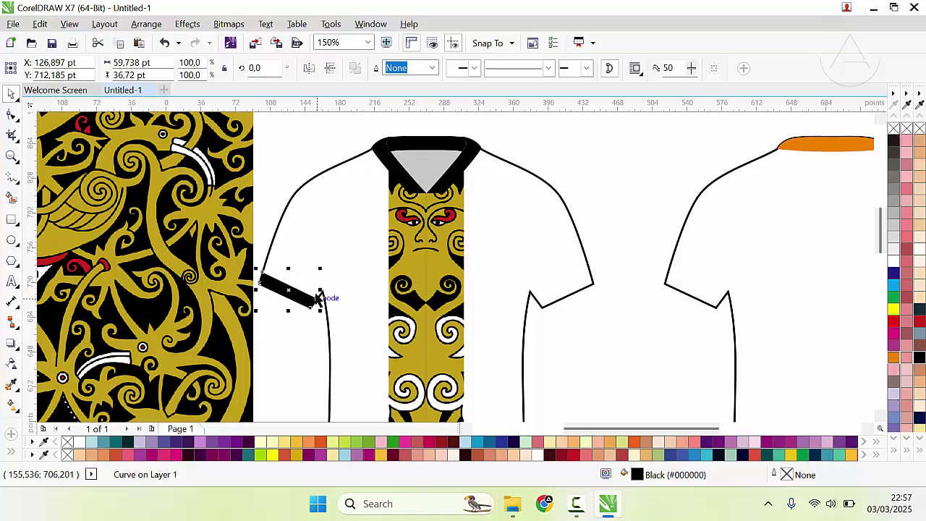
# Make a horizontally mirrored copy of the black cuff and fit it onto the front jersey's right sleeve hem.
pyautogui.click(309, 68)
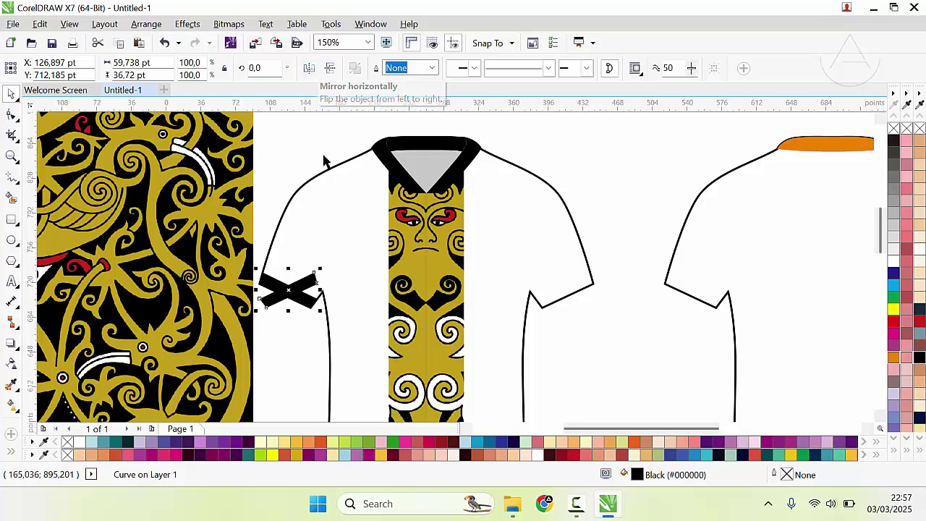
pyautogui.moveTo(283, 303); pyautogui.dragTo(543, 310)
pyautogui.click(508, 253)
pyautogui.scroll(-1, 484, 252)
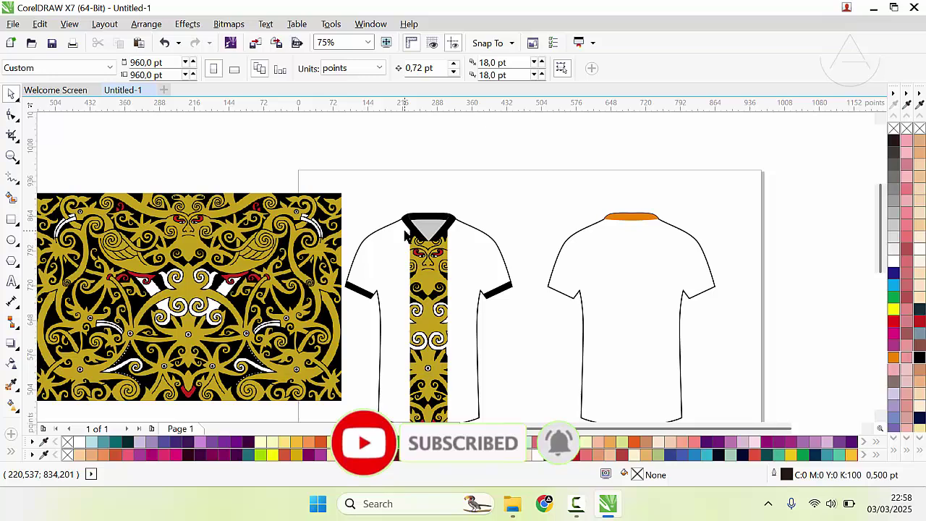
# Draw a curved Bézier seam line on the front jersey's left side from the armpit corner up to the shoulder outline.
pyautogui.scroll(2, 319, 235)
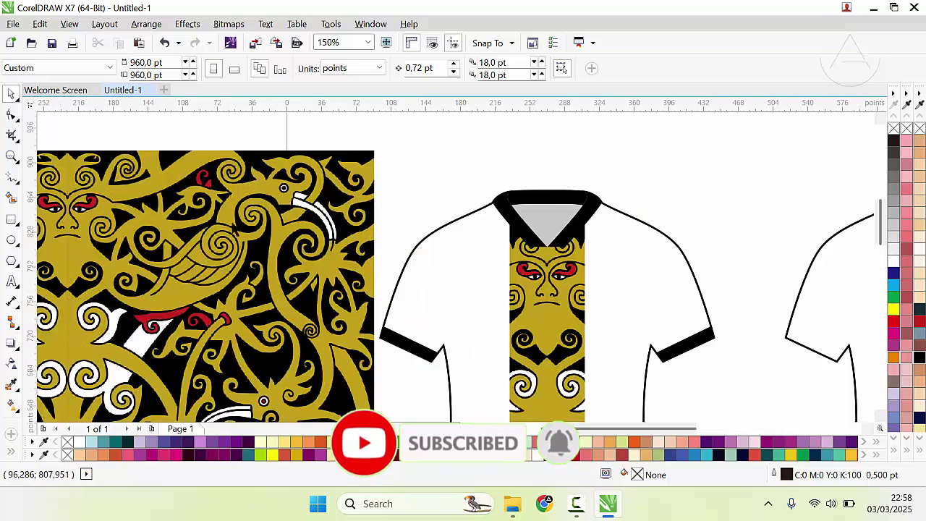
pyautogui.click(19, 185)
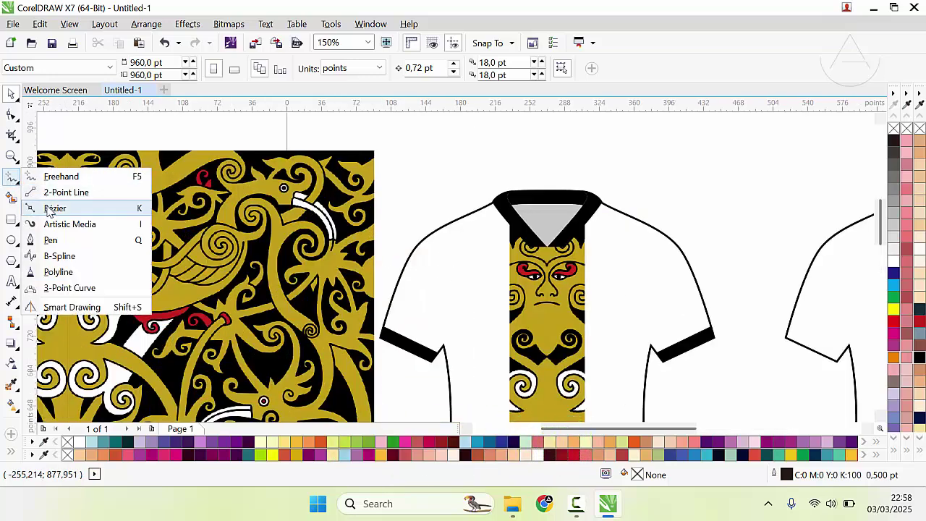
pyautogui.click(47, 208)
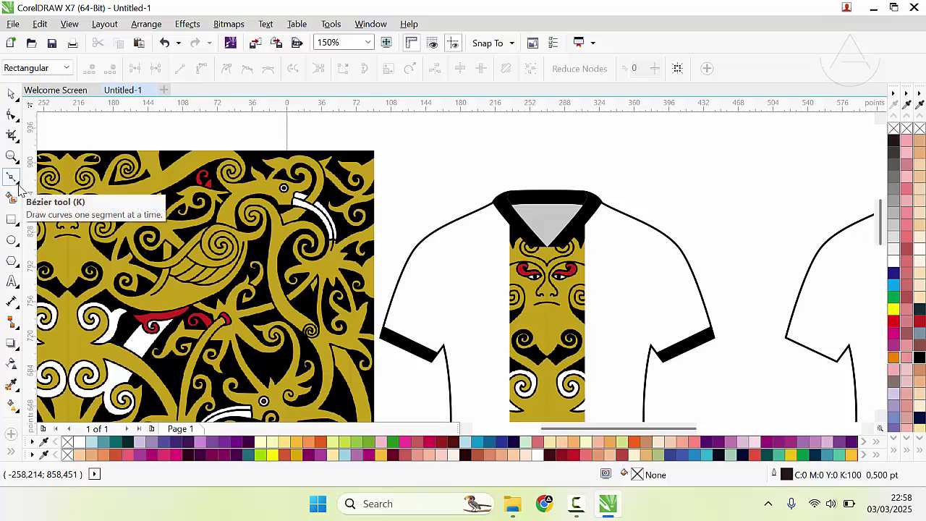
pyautogui.click(20, 188)
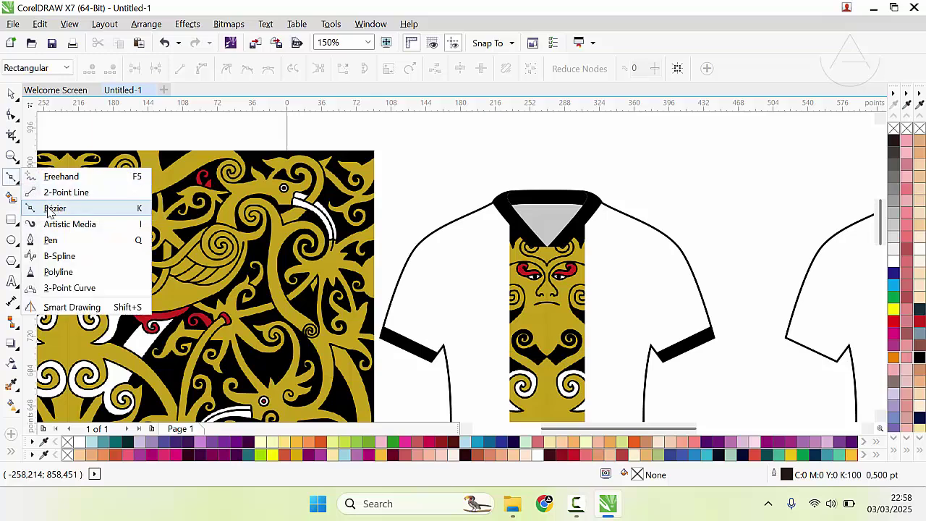
pyautogui.click(38, 208)
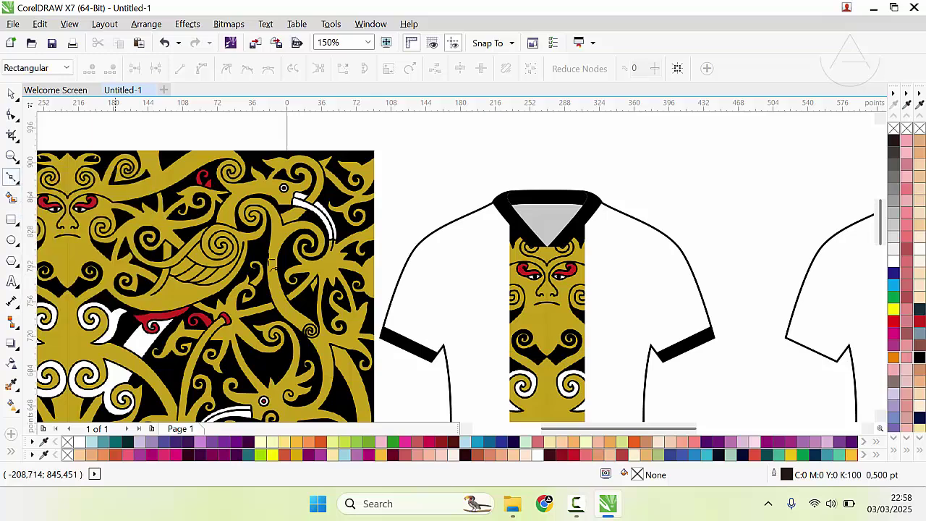
pyautogui.click(442, 344)
pyautogui.moveTo(442, 344); pyautogui.dragTo(444, 293)
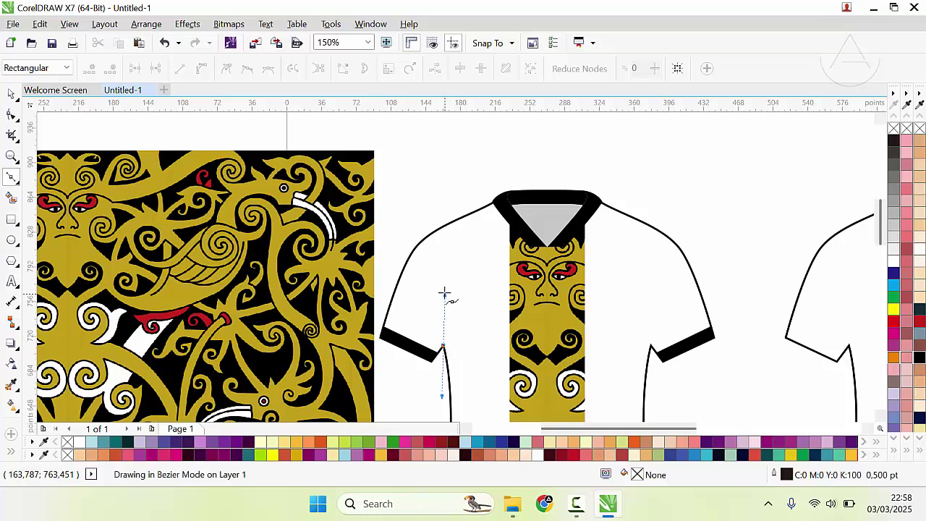
pyautogui.click(418, 241)
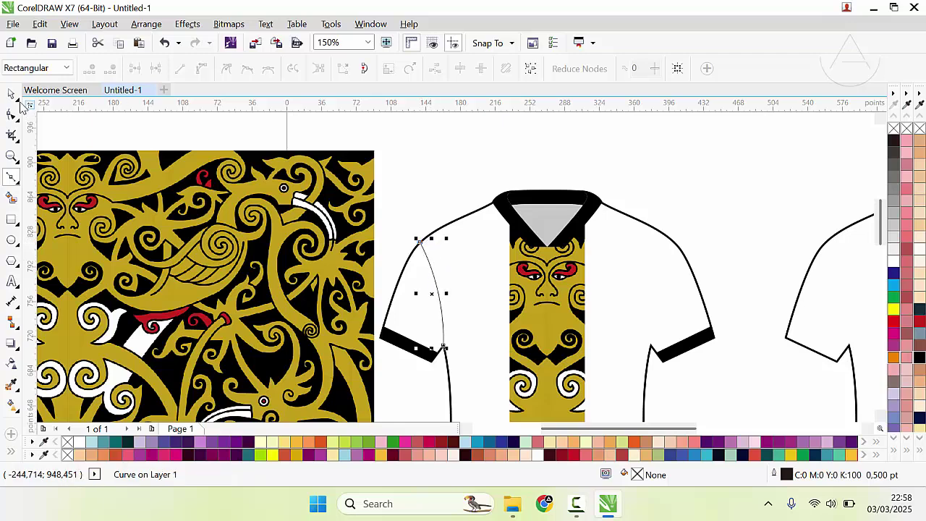
pyautogui.press('space')
pyautogui.press('F10')
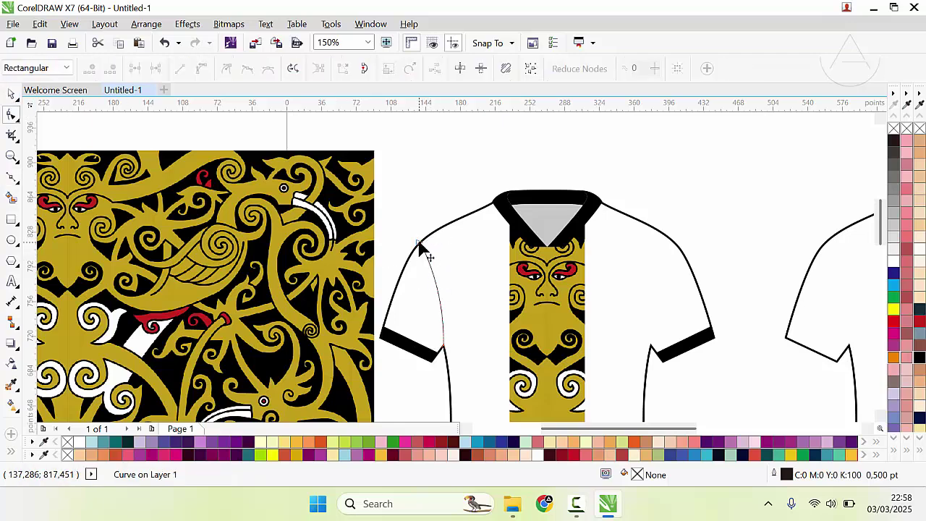
# Extend the left sleeve seam line's upper end slightly past the shoulder outline and adjust its curvature near the armpit.
pyautogui.moveTo(418, 242); pyautogui.dragTo(410, 243)
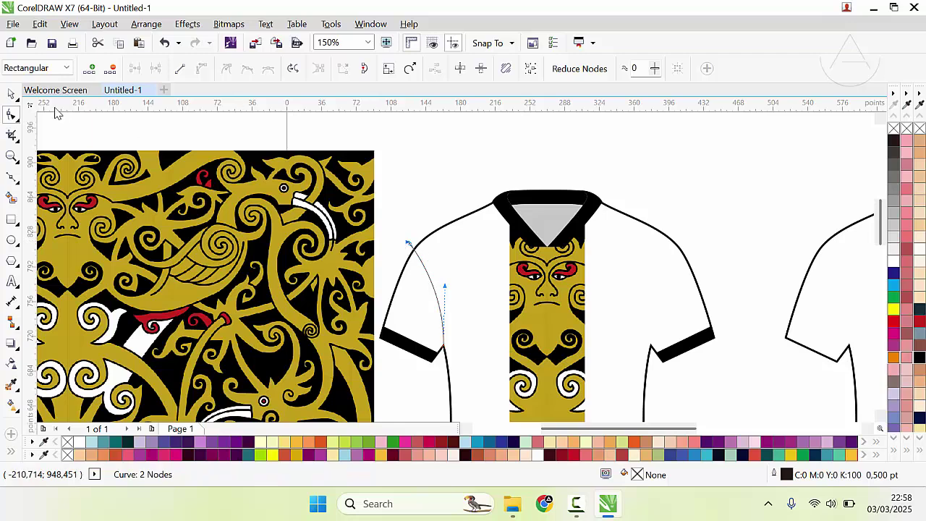
pyautogui.click(12, 95)
pyautogui.click(397, 190)
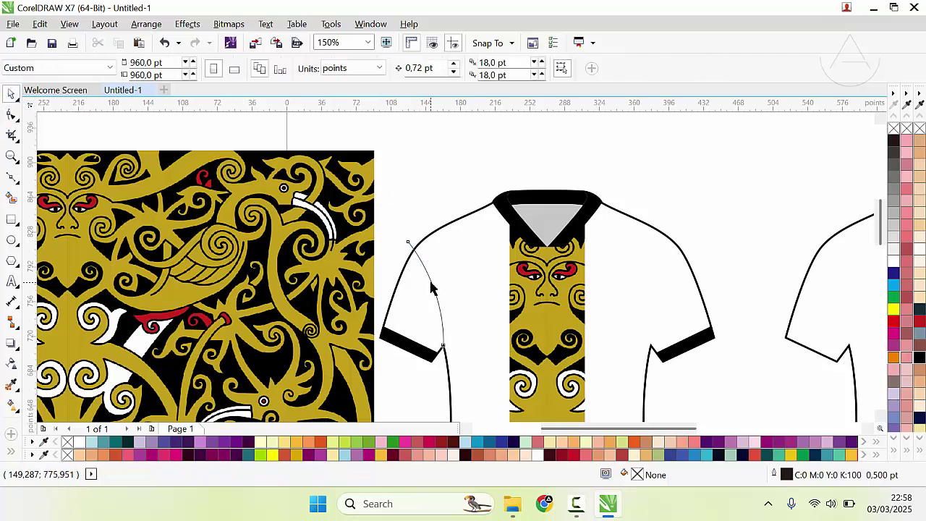
pyautogui.click(431, 288)
pyautogui.scroll(3, 463, 268)
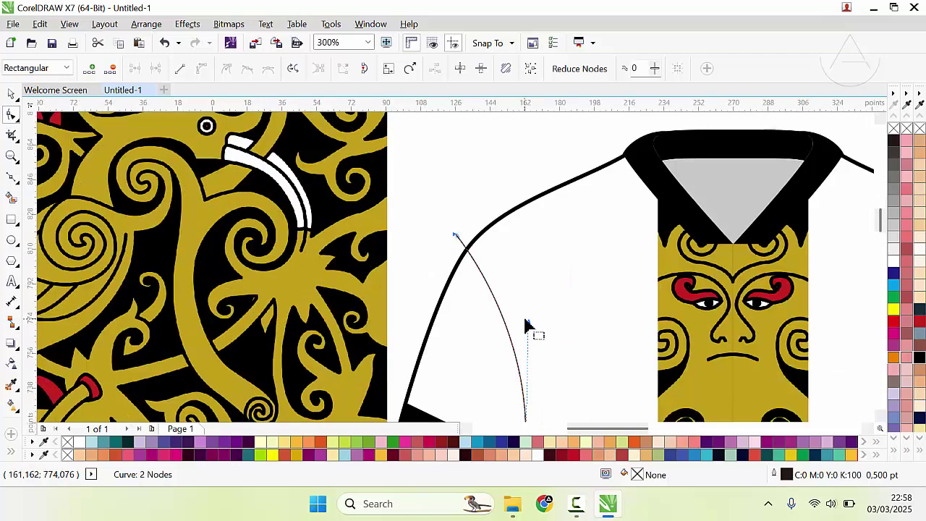
pyautogui.moveTo(529, 326); pyautogui.dragTo(521, 320)
pyautogui.scroll(-1, 521, 321)
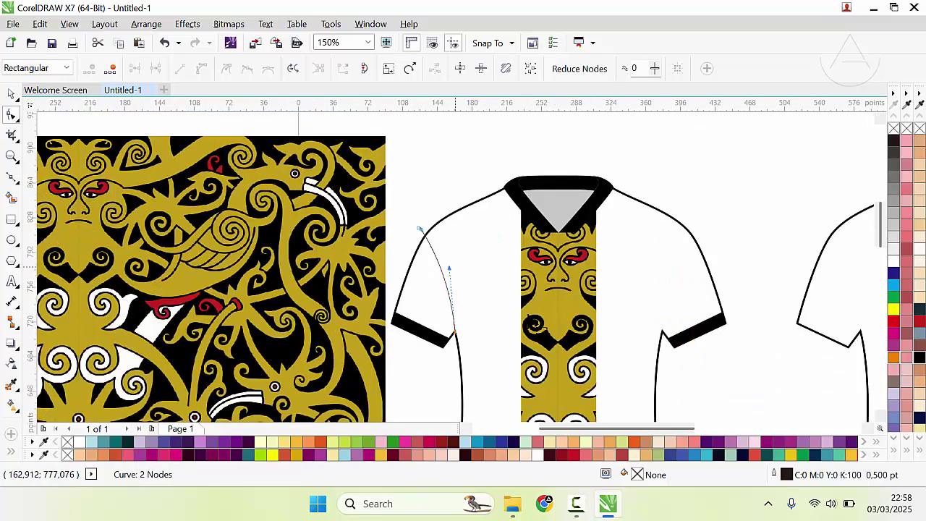
pyautogui.click(11, 95)
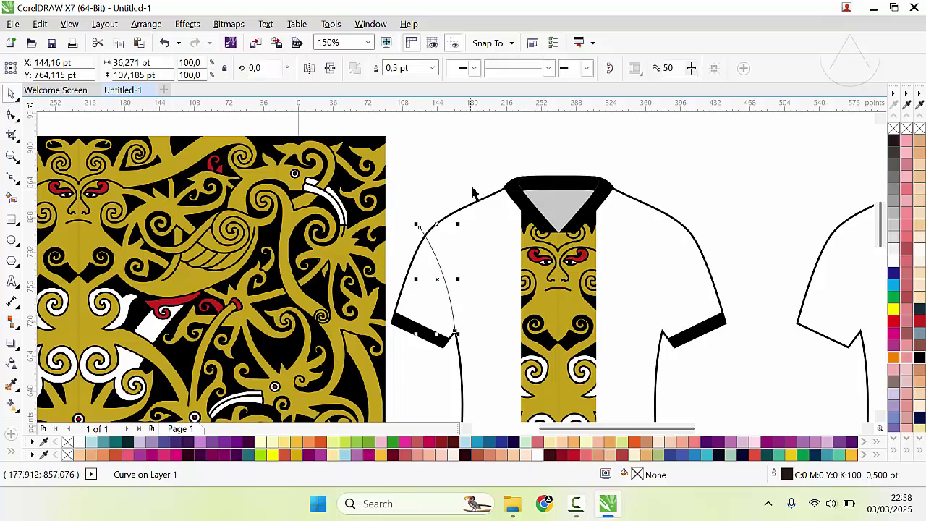
pyautogui.click(504, 241)
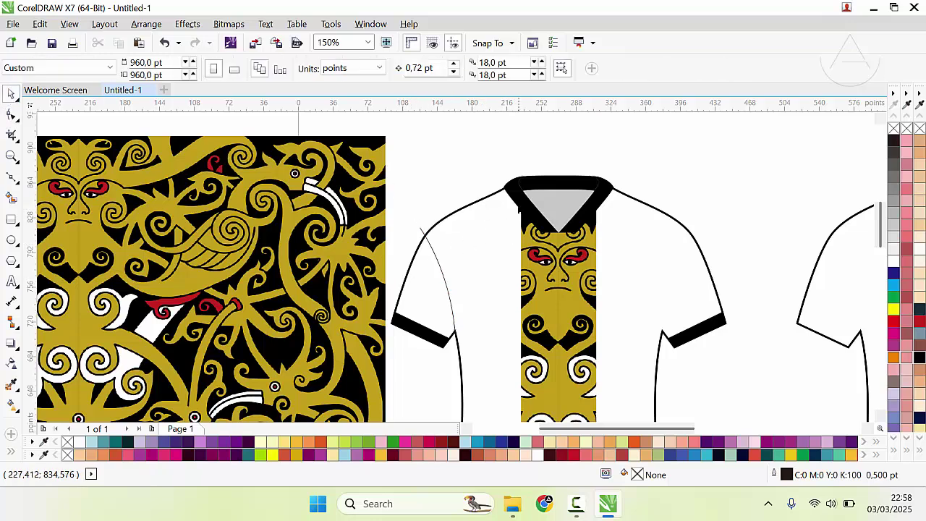
# Draw a Bézier curve from inside the front collar down across the left sleeve seam and bend it roughly parallel to the shoulder.
pyautogui.scroll(1, 516, 197)
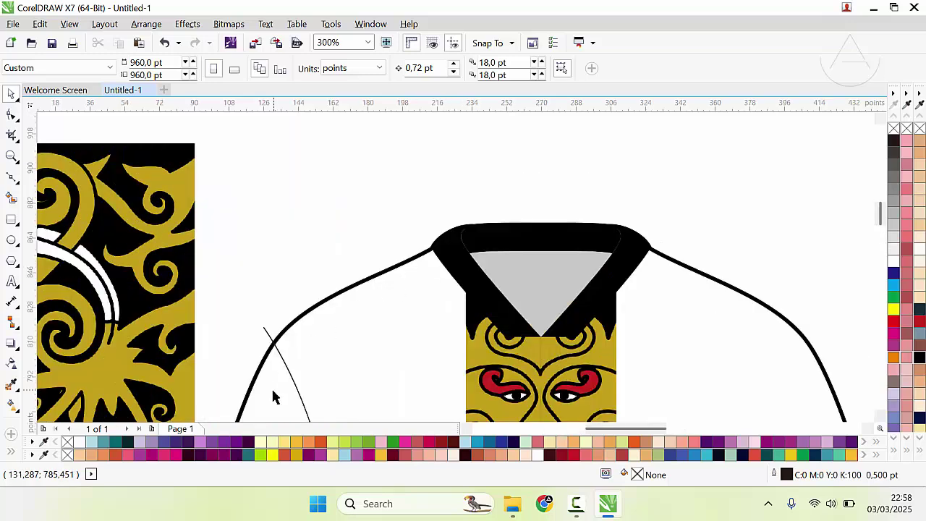
pyautogui.click(10, 176)
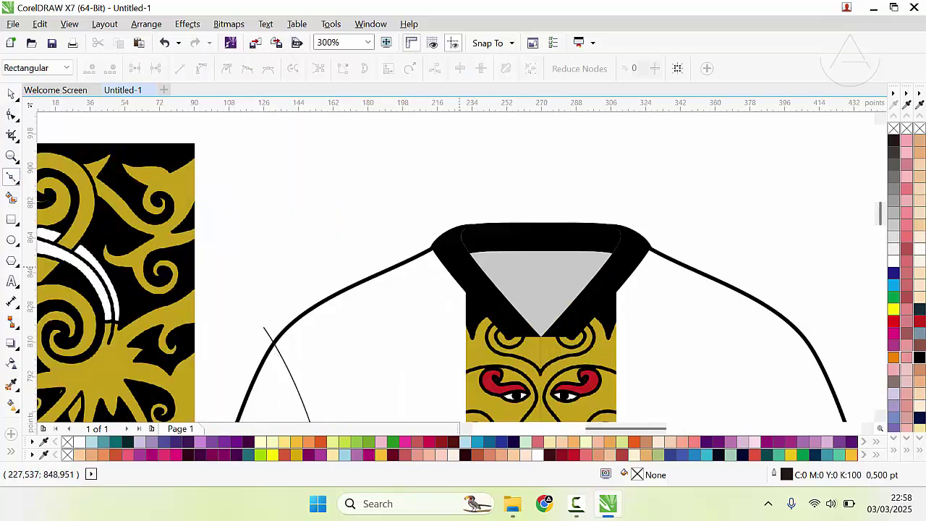
pyautogui.moveTo(459, 266); pyautogui.dragTo(404, 272)
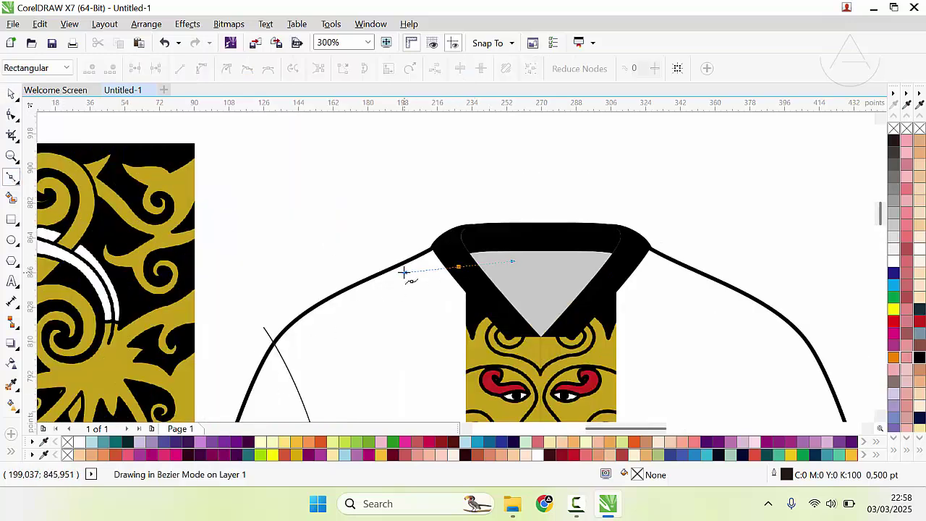
pyautogui.doubleClick(285, 389)
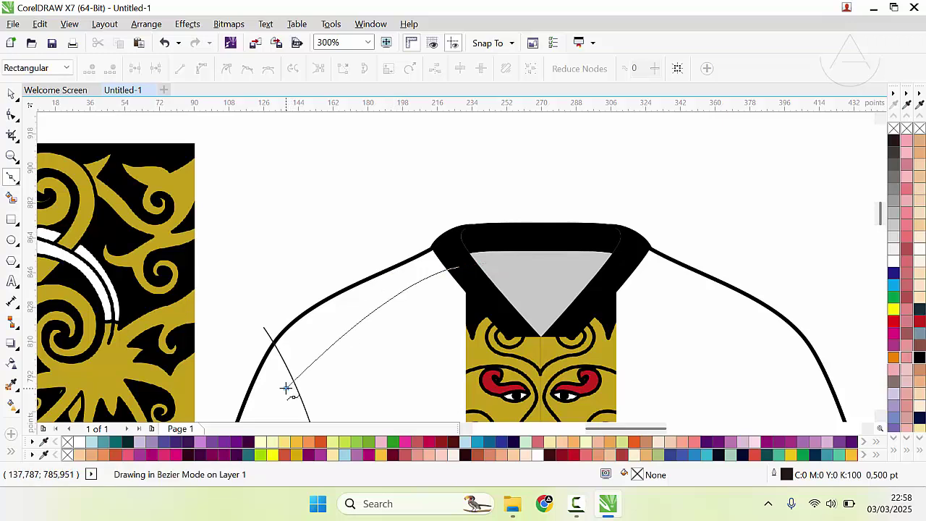
pyautogui.click(12, 95)
pyautogui.press('F10')
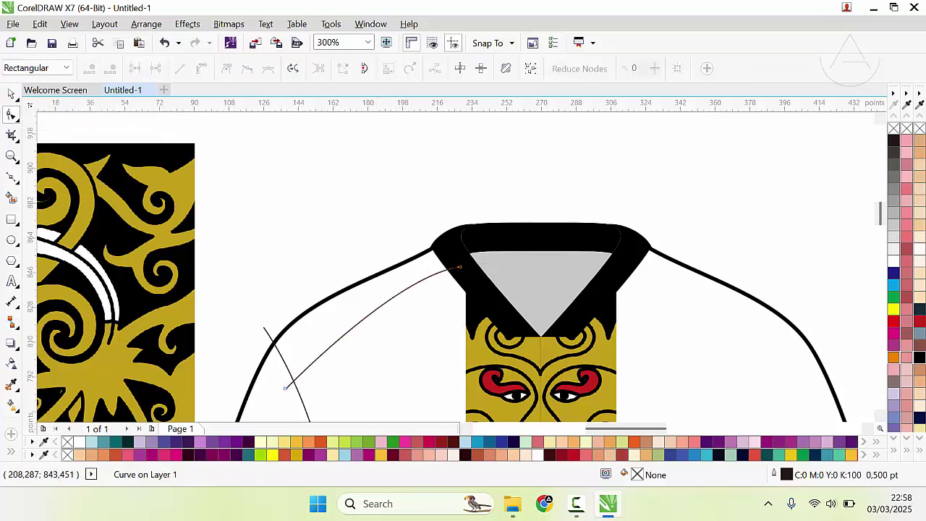
pyautogui.moveTo(391, 278); pyautogui.dragTo(328, 316)
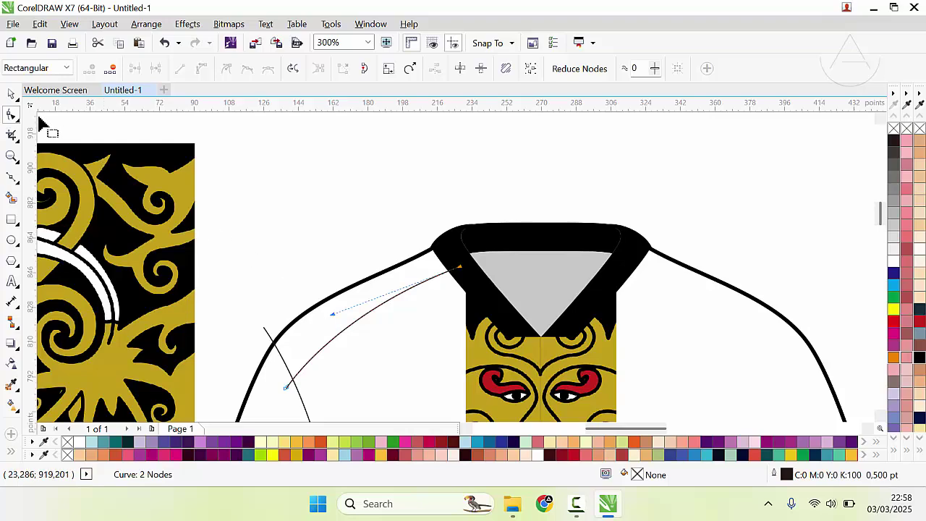
pyautogui.click(10, 93)
pyautogui.scroll(-1, 445, 289)
pyautogui.scroll(1, 447, 293)
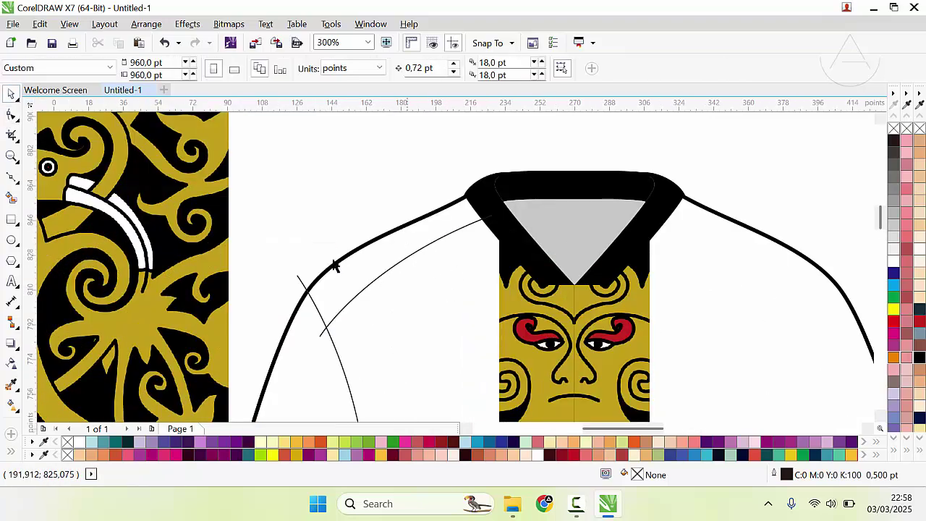
pyautogui.click(11, 202)
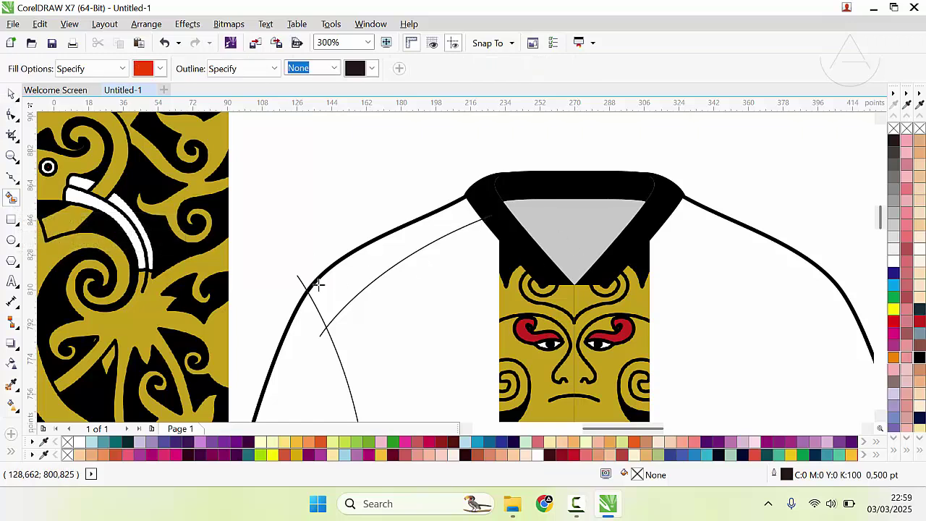
pyautogui.click(362, 259)
pyautogui.hotkey('ctrl', 'z')
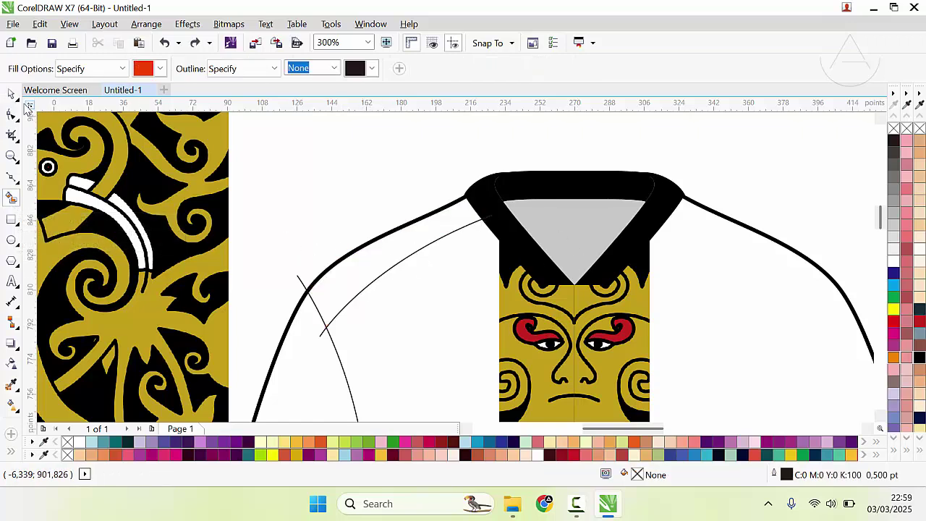
pyautogui.click(11, 94)
pyautogui.doubleClick(359, 302)
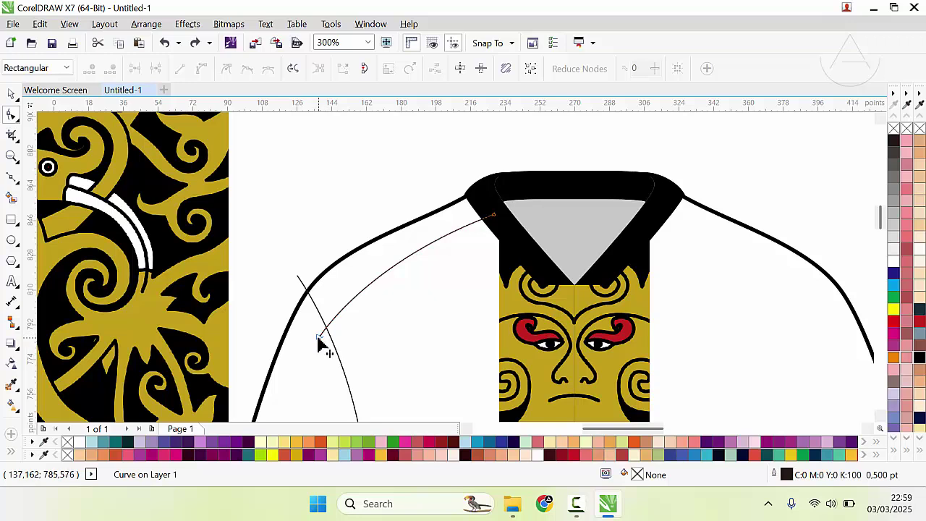
pyautogui.moveTo(321, 335); pyautogui.dragTo(340, 311)
pyautogui.click(11, 196)
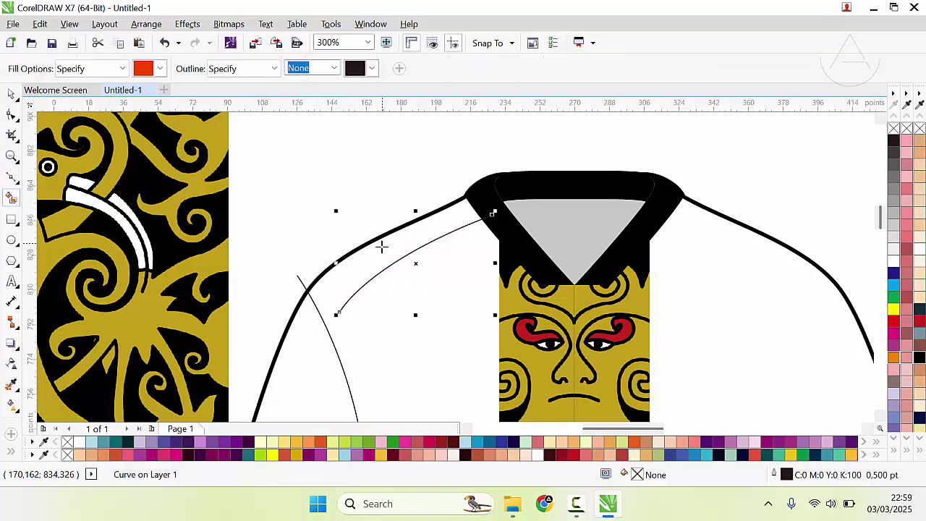
pyautogui.click(384, 246)
pyautogui.hotkey('ctrl', 'z')
pyautogui.hotkey('ctrl', 'z')
# Smart-fill the left shoulder area between outline, collar, curve and sleeve seam with orange-red, and delete both helper lines.
pyautogui.click(366, 270)
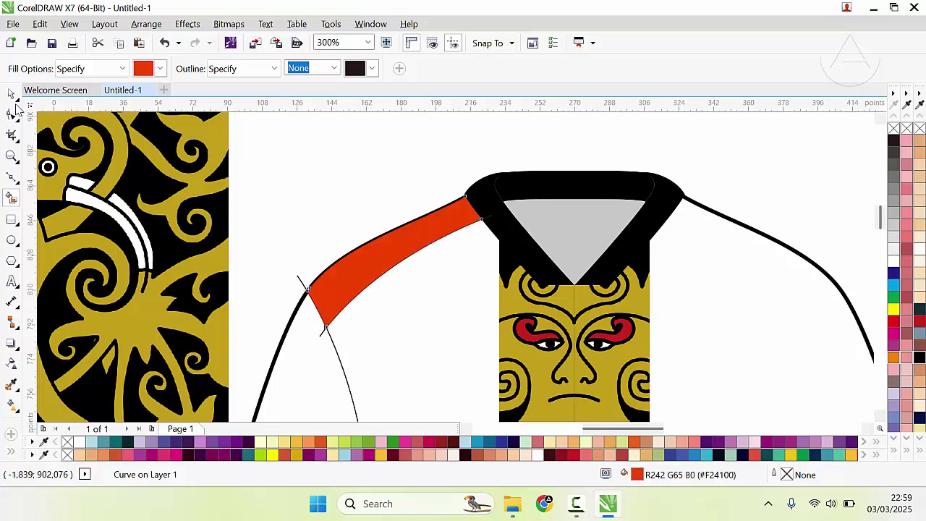
pyautogui.click(12, 94)
pyautogui.moveTo(295, 277); pyautogui.dragTo(269, 282)
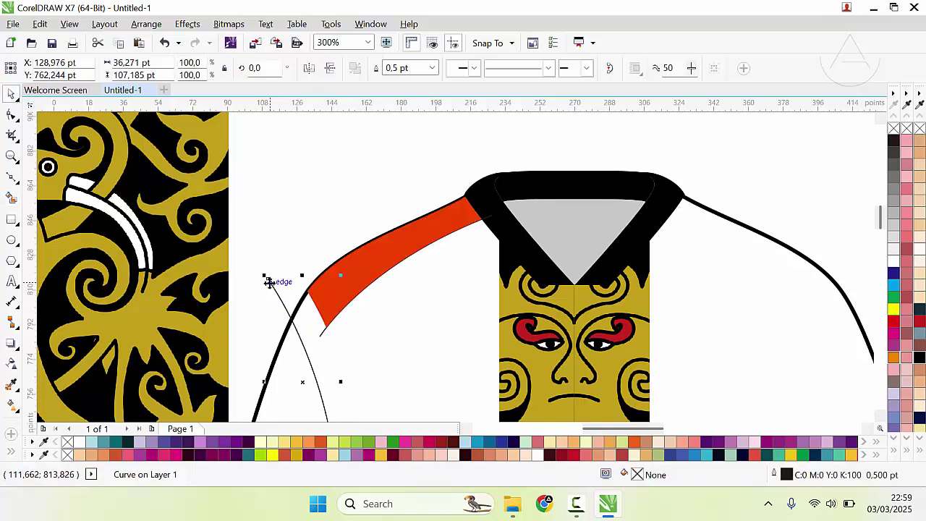
pyautogui.press('Delete')
pyautogui.hotkey('ctrl', 'z')
pyautogui.moveTo(324, 336); pyautogui.dragTo(364, 364)
pyautogui.press('Delete')
# Fill the front jersey's left shoulder panel with black.
pyautogui.click(372, 262)
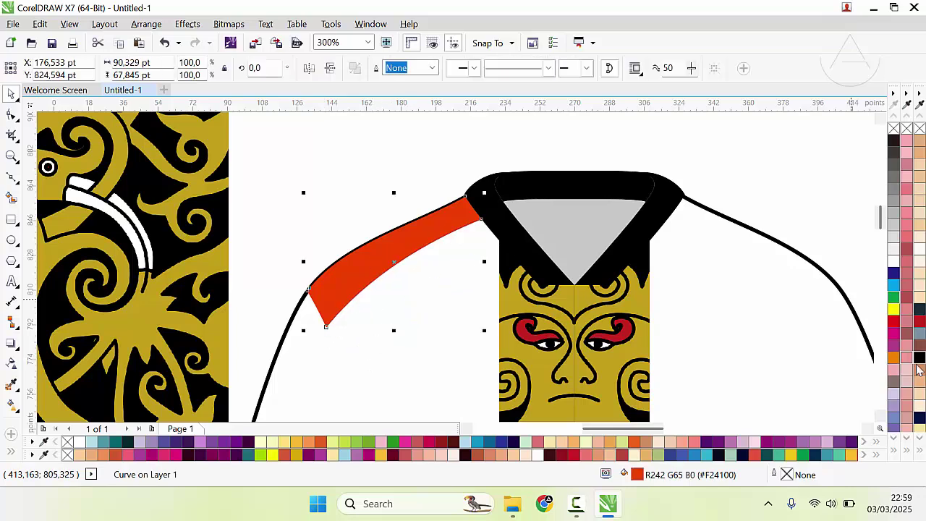
pyautogui.click(919, 362)
pyautogui.press('Escape')
pyautogui.scroll(-4, 513, 304)
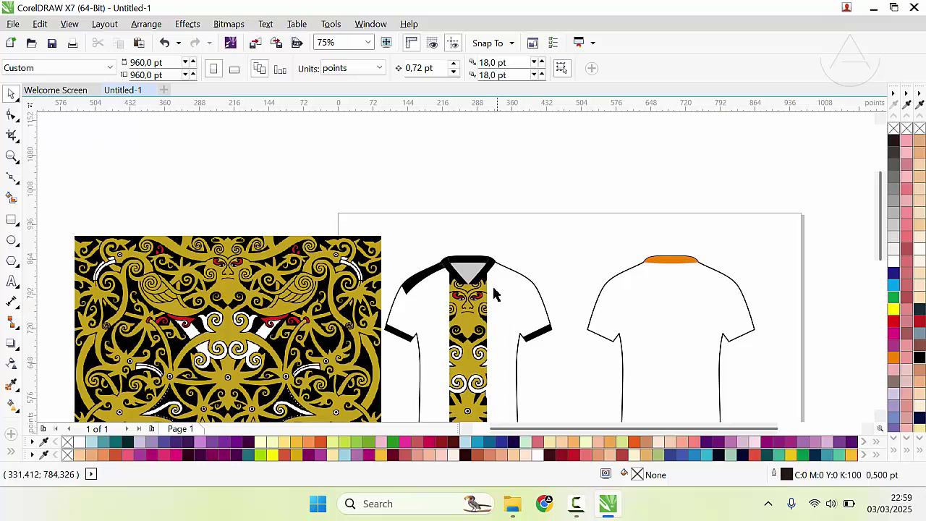
pyautogui.scroll(4, 495, 293)
pyautogui.scroll(-4, 451, 266)
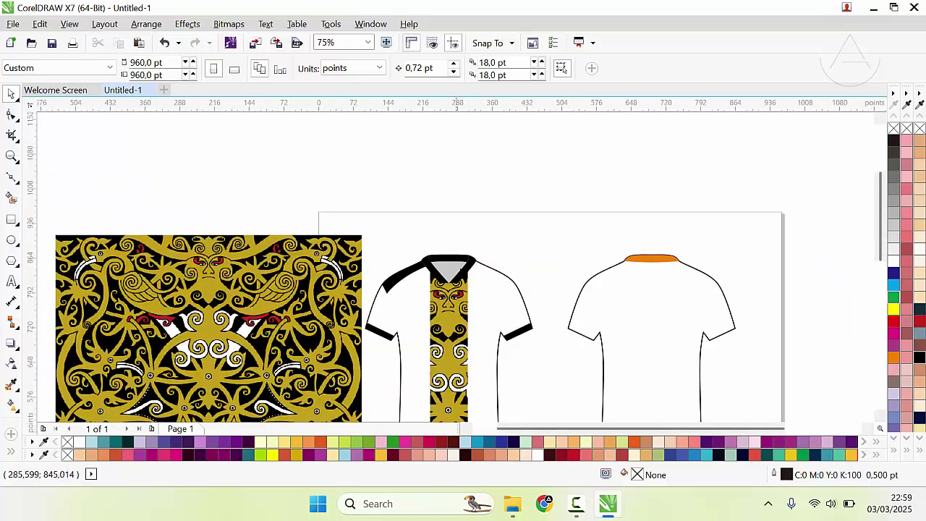
# Try dark grey fills on the front jersey's V-collar and revert it to black.
pyautogui.scroll(2, 468, 275)
pyautogui.click(418, 274)
pyautogui.moveTo(326, 269); pyautogui.dragTo(361, 289)
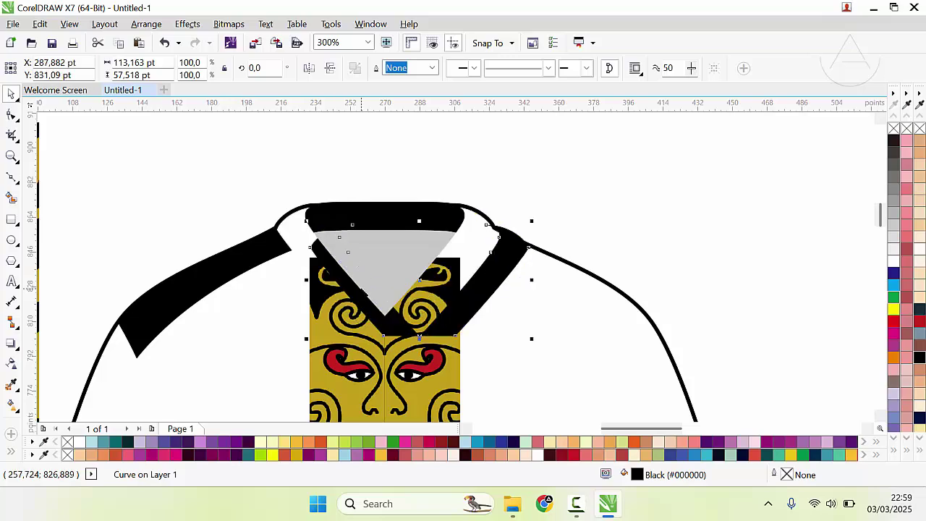
pyautogui.hotkey('ctrl', 'z')
pyautogui.click(894, 163)
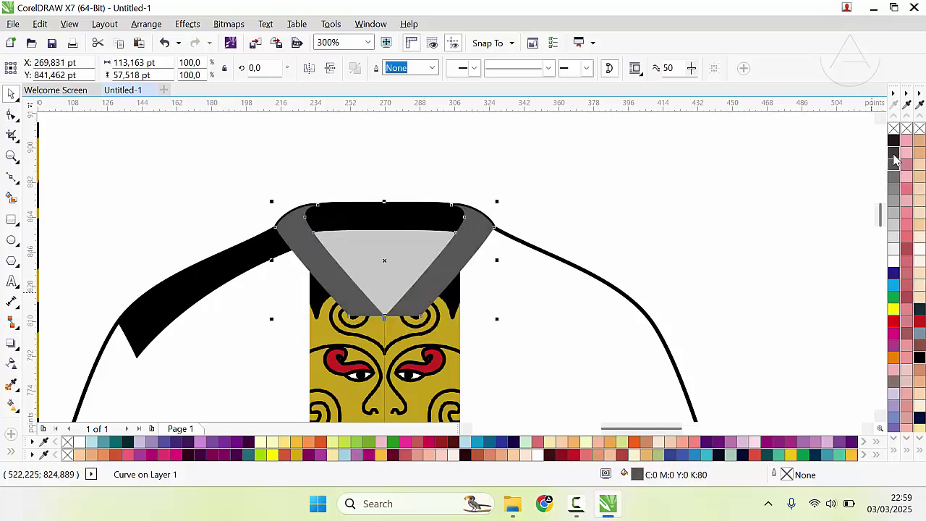
pyautogui.click(894, 154)
pyautogui.click(625, 223)
pyautogui.scroll(-2, 452, 270)
pyautogui.scroll(1, 447, 278)
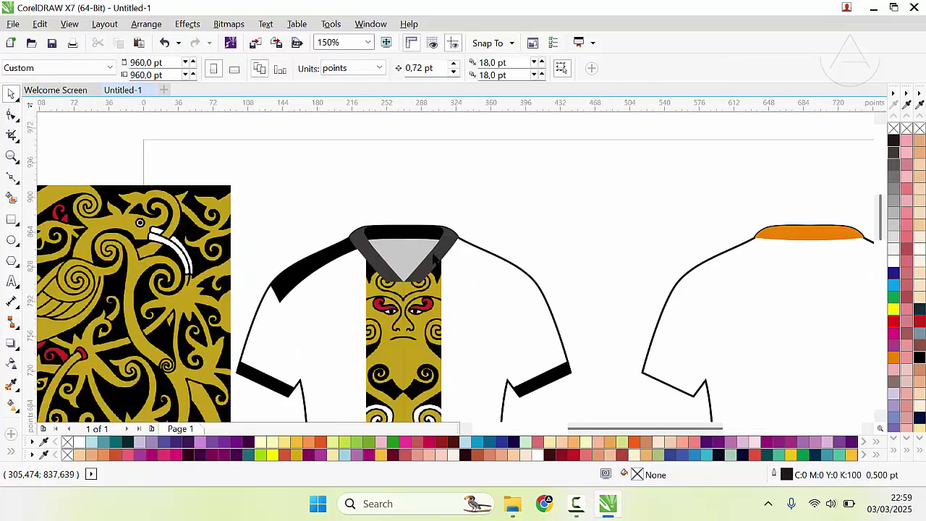
pyautogui.hotkey('ctrl', 'z')
pyautogui.click(525, 238)
pyautogui.scroll(-2, 453, 272)
pyautogui.scroll(2, 454, 282)
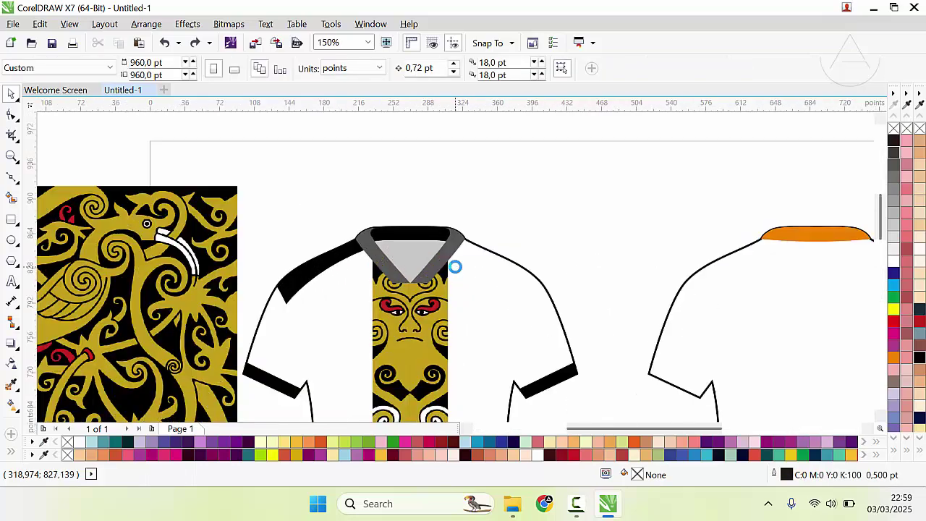
pyautogui.click(455, 265)
pyautogui.click(507, 241)
pyautogui.scroll(2, 423, 268)
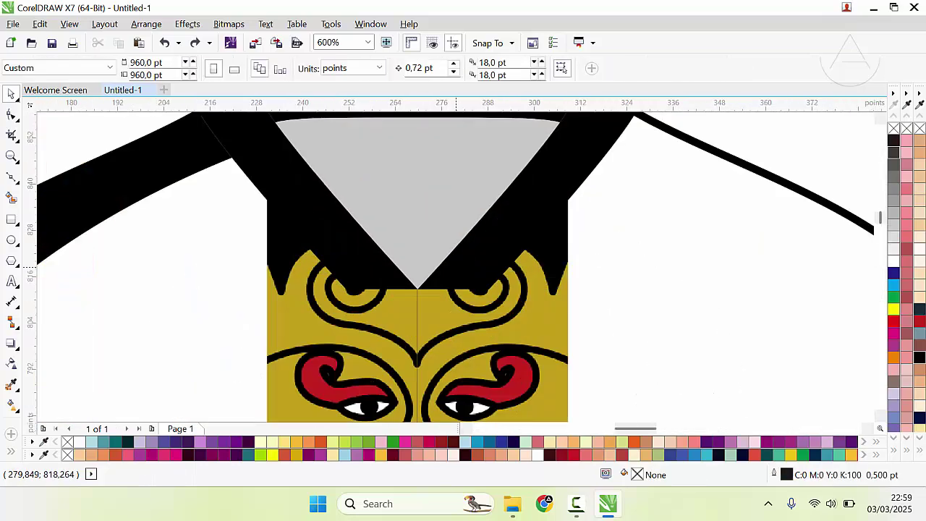
pyautogui.click(476, 274)
pyautogui.scroll(-3, 454, 267)
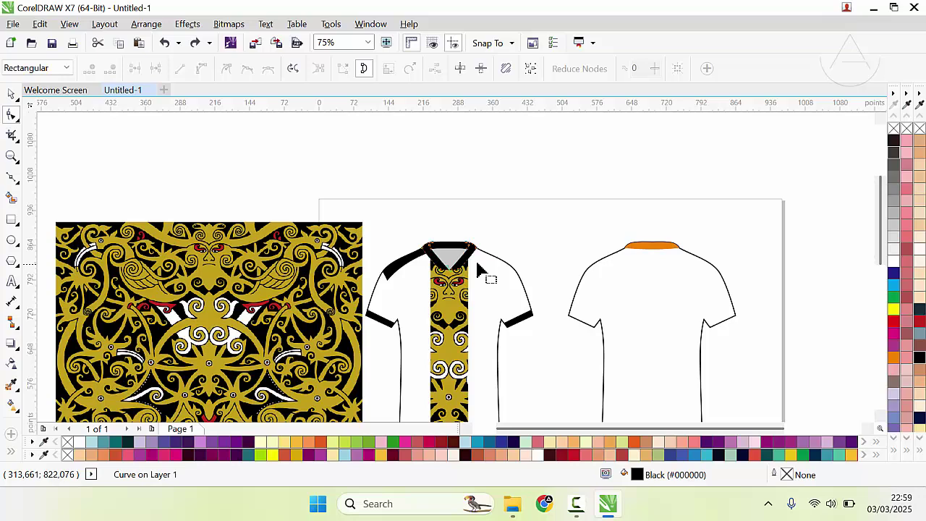
pyautogui.click(10, 94)
pyautogui.click(503, 212)
pyautogui.scroll(-1, 492, 284)
pyautogui.scroll(1, 456, 282)
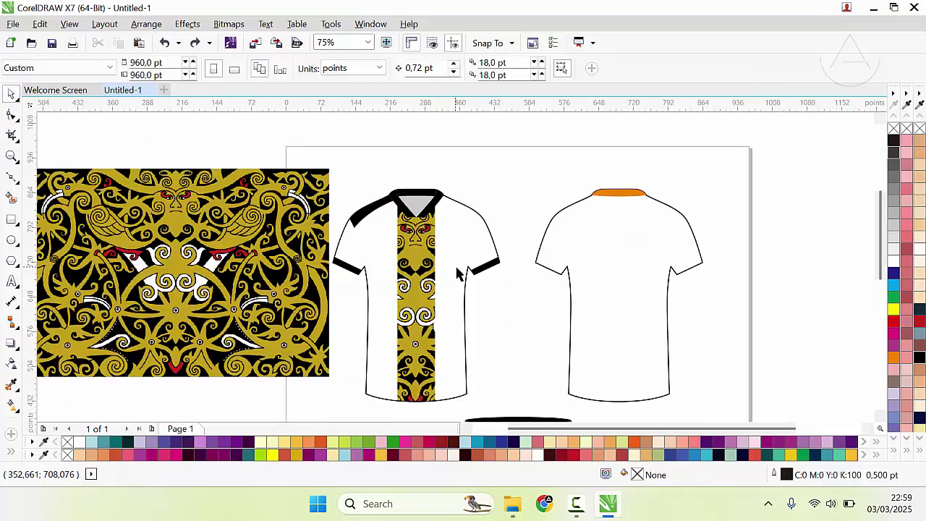
# Make a horizontally mirrored copy of the black shoulder panel and fit it onto the front jersey's right shoulder against the collar.
pyautogui.scroll(1, 459, 275)
pyautogui.click(304, 268)
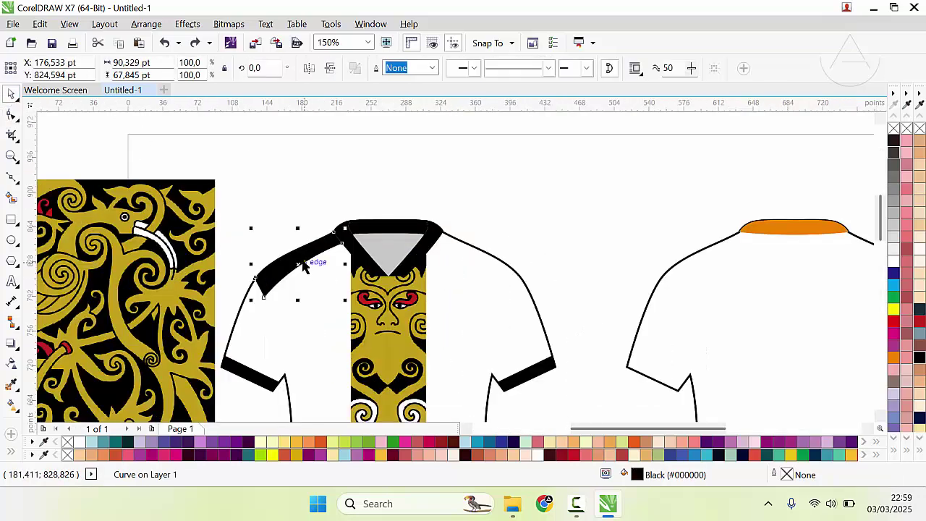
pyautogui.hotkey('ctrl', 'v')
pyautogui.click(330, 67)
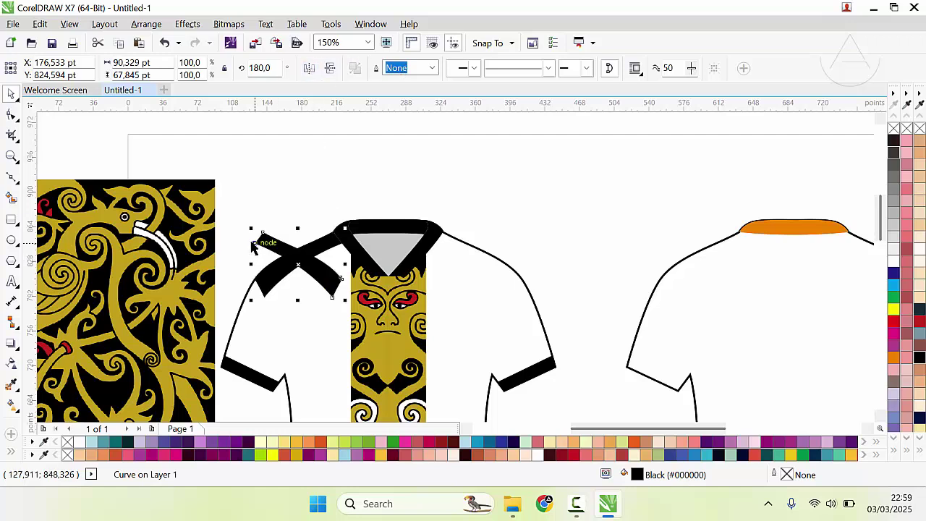
pyautogui.moveTo(253, 245); pyautogui.dragTo(444, 232)
pyautogui.click(527, 233)
pyautogui.scroll(-2, 453, 267)
pyautogui.scroll(1, 449, 280)
pyautogui.scroll(-1, 455, 269)
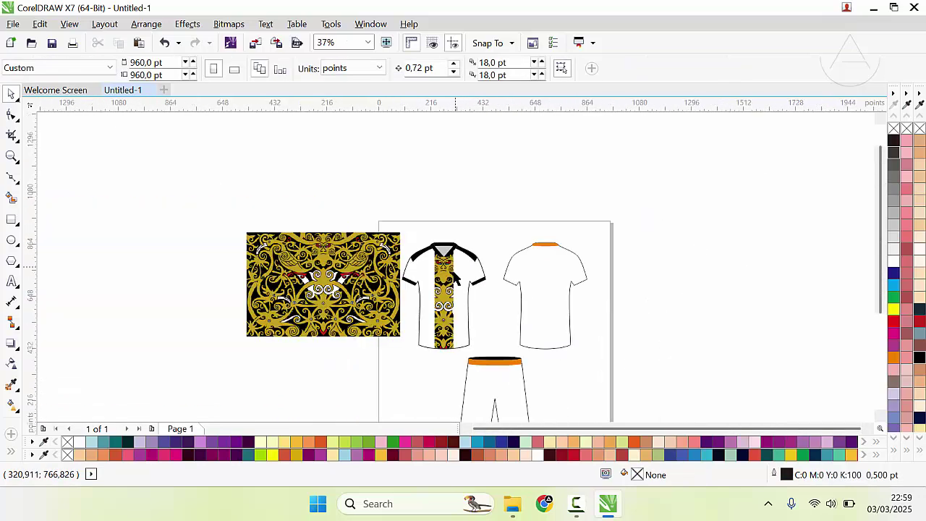
# Move the batik motif bitmap farther away from the front jersey, clear of the page edge.
pyautogui.scroll(2, 454, 277)
pyautogui.scroll(2, 453, 200)
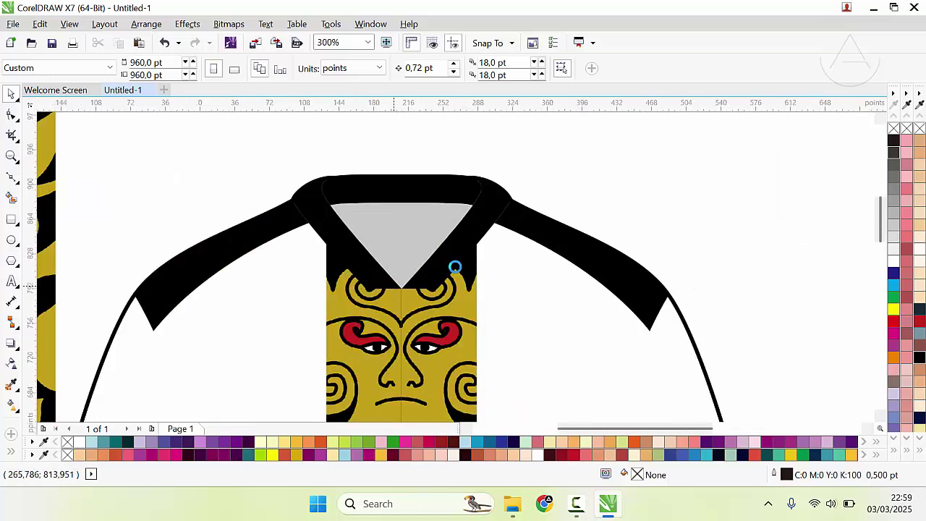
pyautogui.scroll(-3, 455, 269)
pyautogui.moveTo(388, 284); pyautogui.dragTo(319, 285)
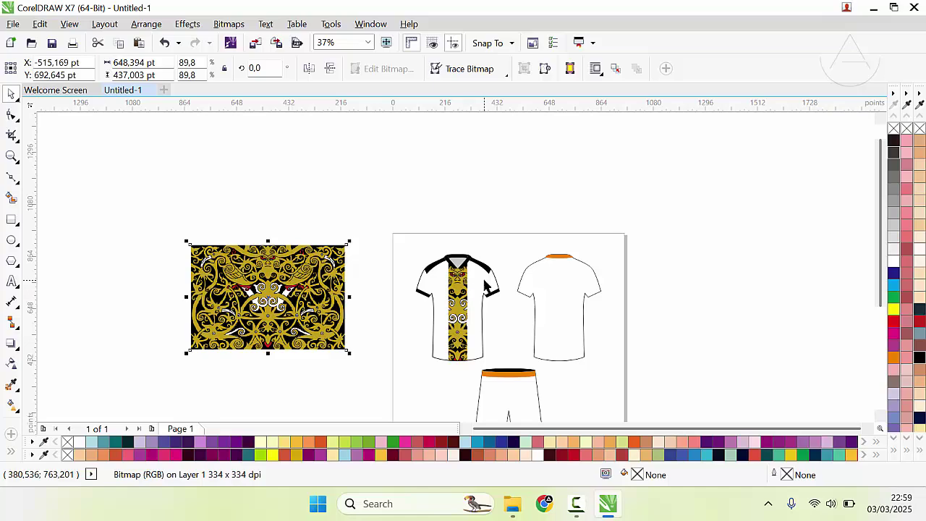
pyautogui.scroll(7, 457, 274)
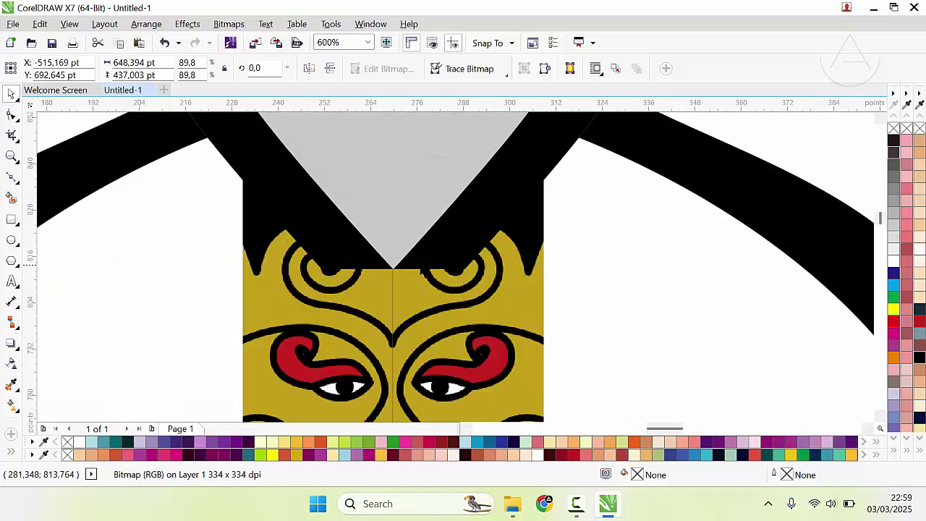
# Move the lower-left corner node of the front jersey's V-collar down and inward so the corner forms a pointed tip.
pyautogui.press('F10')
pyautogui.click(345, 272)
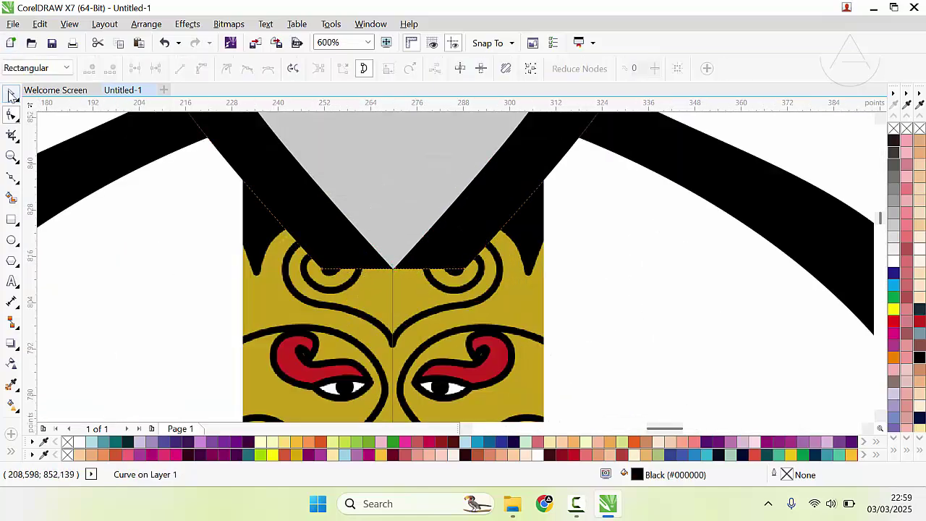
pyautogui.click(11, 95)
pyautogui.scroll(-2, 494, 204)
pyautogui.click(536, 225)
pyautogui.scroll(1, 452, 249)
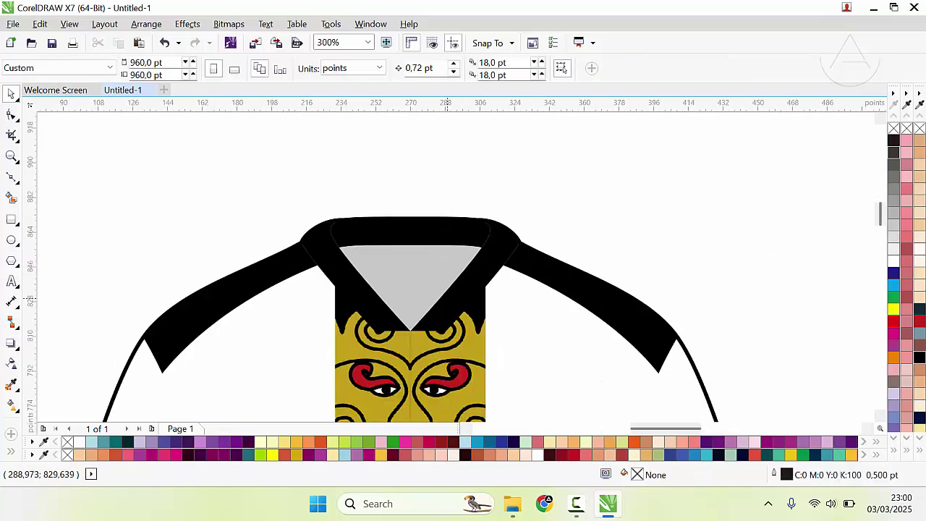
pyautogui.doubleClick(452, 302)
pyautogui.scroll(2, 407, 327)
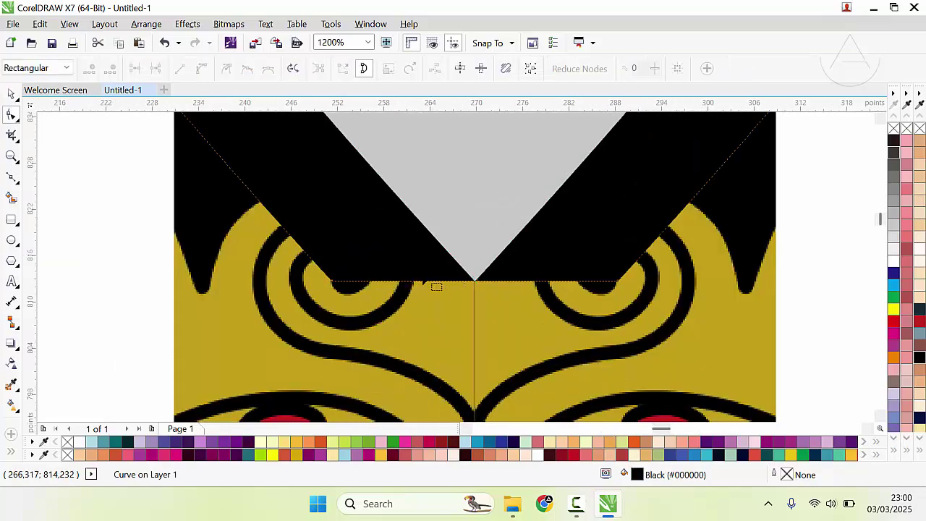
pyautogui.scroll(-2, 380, 259)
pyautogui.scroll(1, 440, 193)
pyautogui.scroll(-1, 509, 305)
pyautogui.scroll(1, 460, 313)
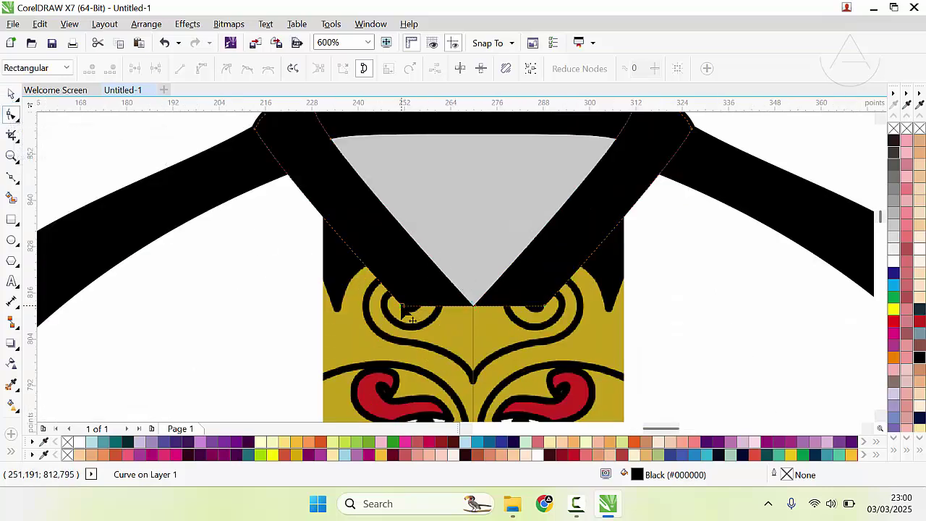
pyautogui.moveTo(410, 319); pyautogui.dragTo(423, 340)
# Convert the collar edge between the left tip and the V point to a curve and bow it upward.
pyautogui.scroll(2, 455, 279)
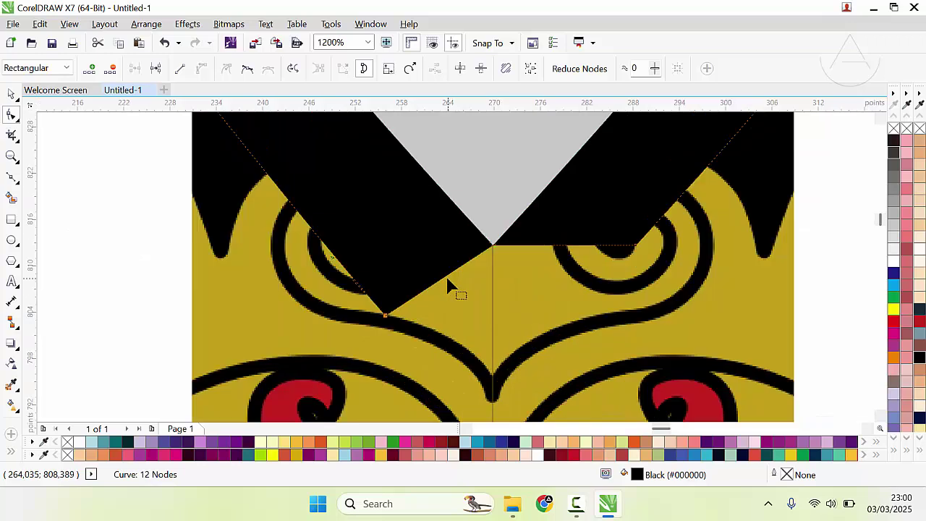
pyautogui.rightClick(448, 282)
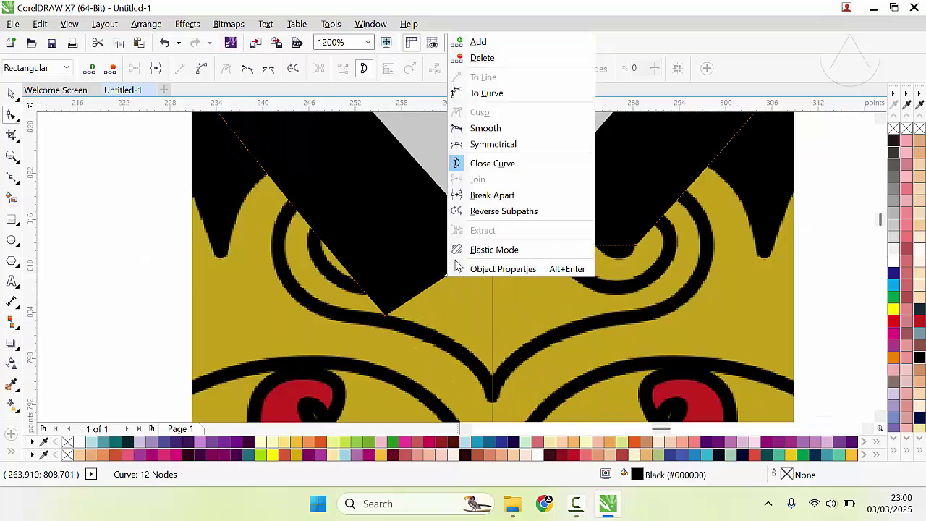
pyautogui.click(487, 93)
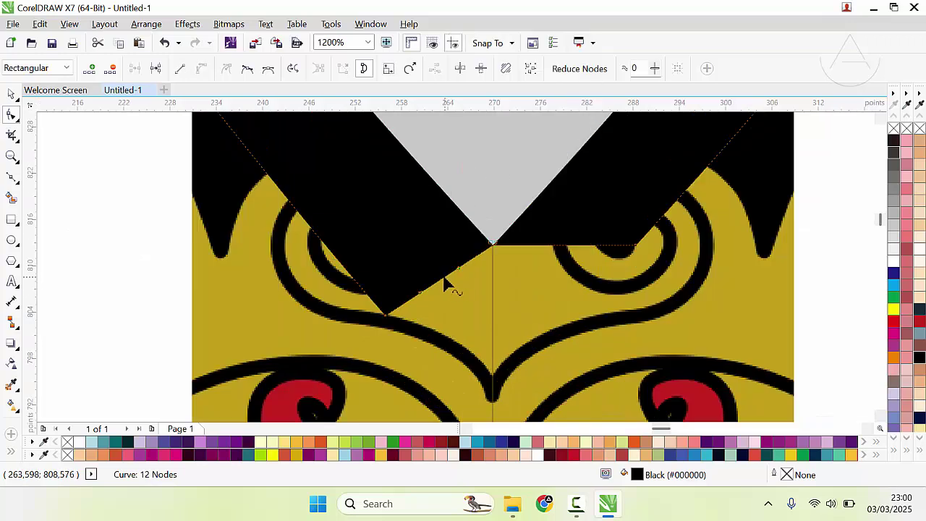
pyautogui.moveTo(444, 282); pyautogui.dragTo(429, 269)
pyautogui.scroll(-3, 450, 274)
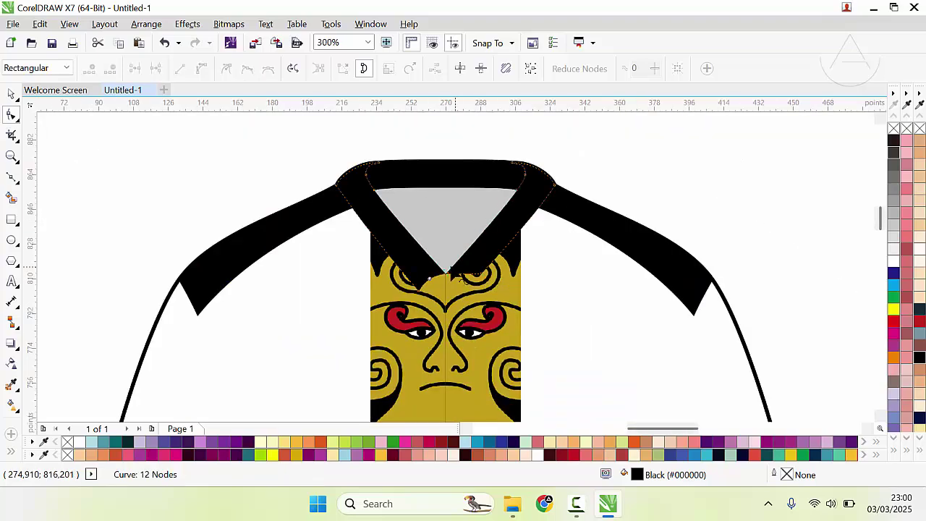
pyautogui.click(13, 92)
pyautogui.click(219, 177)
# Extend the collar's left tip slightly farther down and refine the curved edge beside it.
pyautogui.scroll(-1, 486, 272)
pyautogui.scroll(2, 459, 273)
pyautogui.doubleClick(454, 272)
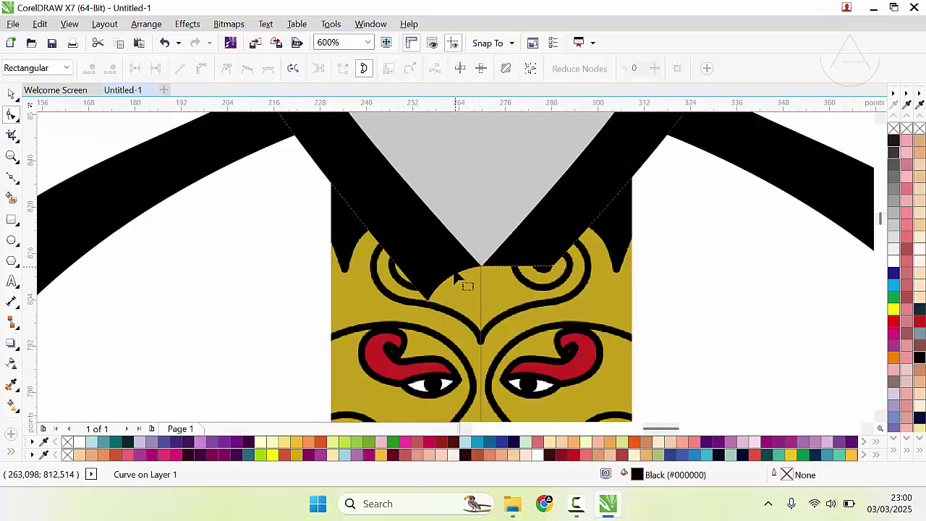
pyautogui.moveTo(429, 302); pyautogui.dragTo(427, 311)
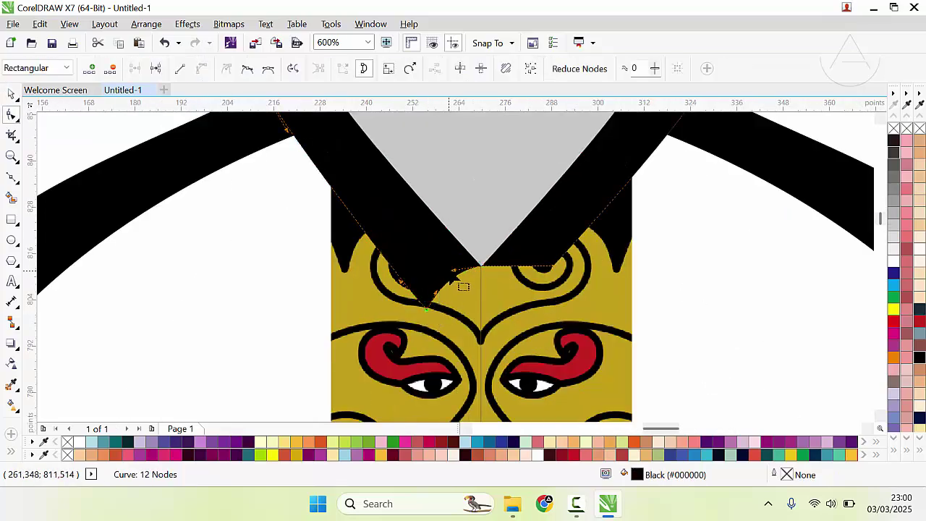
pyautogui.moveTo(453, 270); pyautogui.dragTo(457, 287)
pyautogui.press('space')
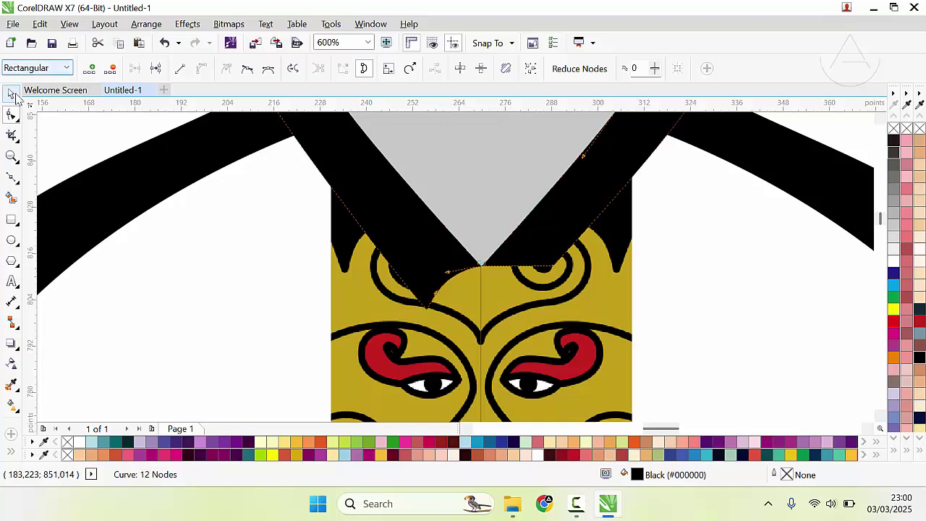
pyautogui.scroll(-3, 450, 266)
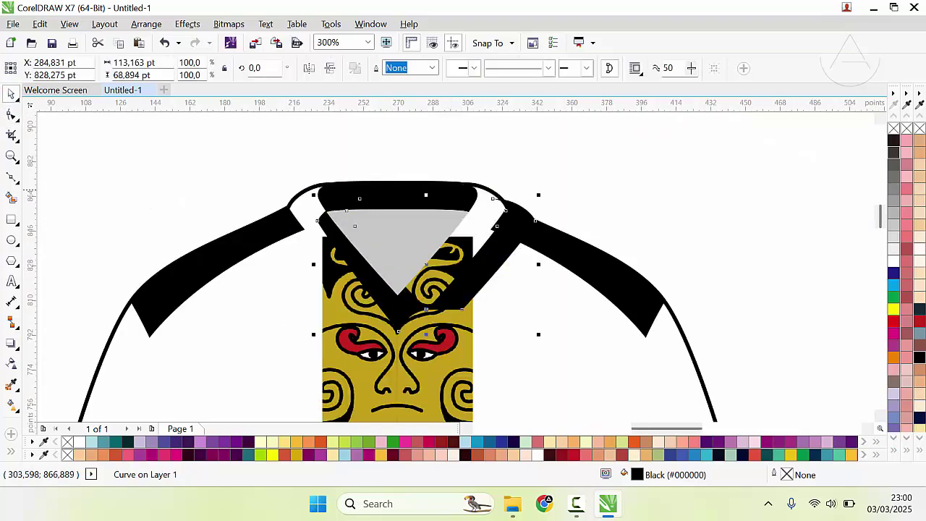
pyautogui.hotkey('ctrl', 'z')
pyautogui.click(547, 186)
pyautogui.moveTo(472, 251); pyautogui.dragTo(438, 301)
pyautogui.scroll(2, 448, 275)
pyautogui.press('F10')
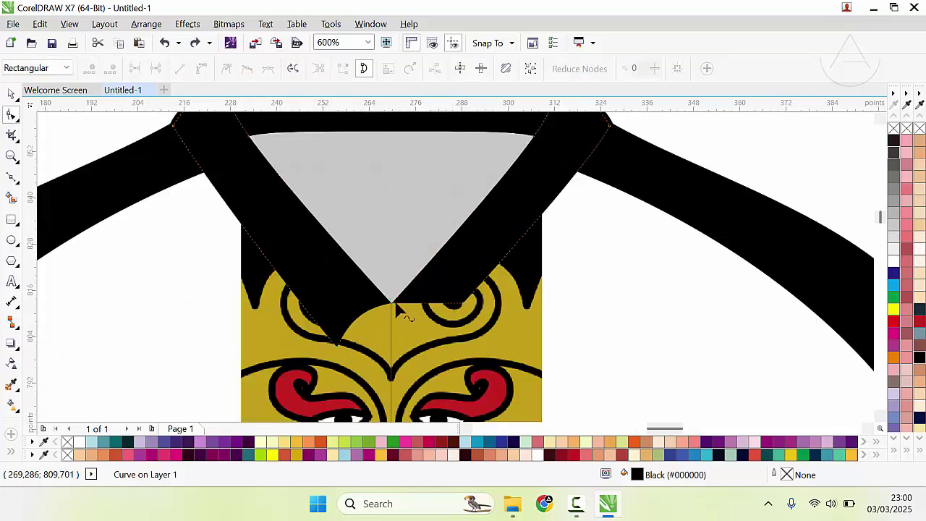
pyautogui.scroll(2, 399, 312)
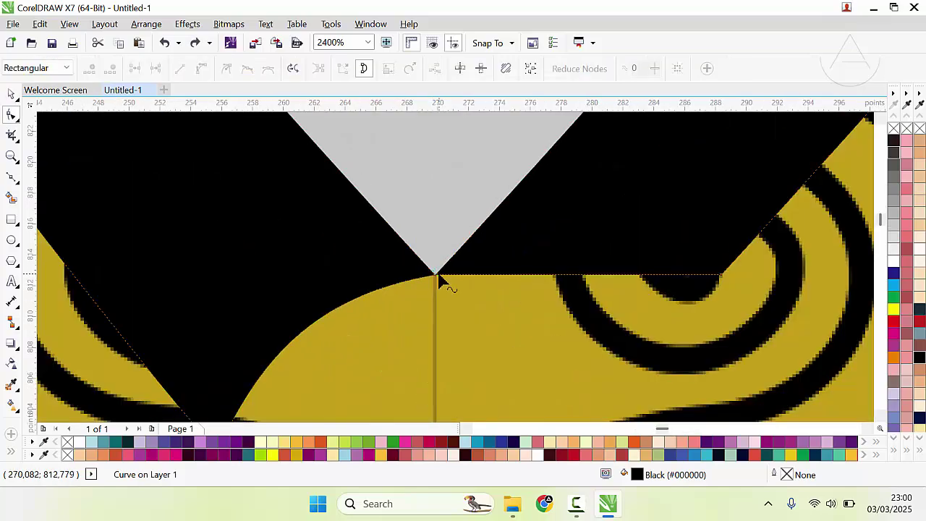
pyautogui.moveTo(437, 275); pyautogui.dragTo(517, 307)
pyautogui.scroll(-4, 518, 308)
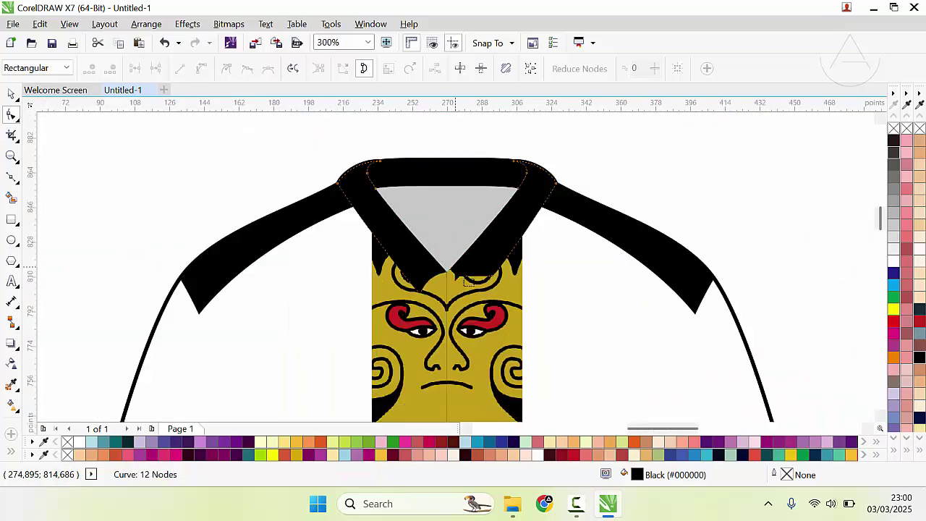
pyautogui.scroll(2, 388, 401)
pyautogui.moveTo(391, 403); pyautogui.dragTo(557, 266)
pyautogui.scroll(-1, 358, 279)
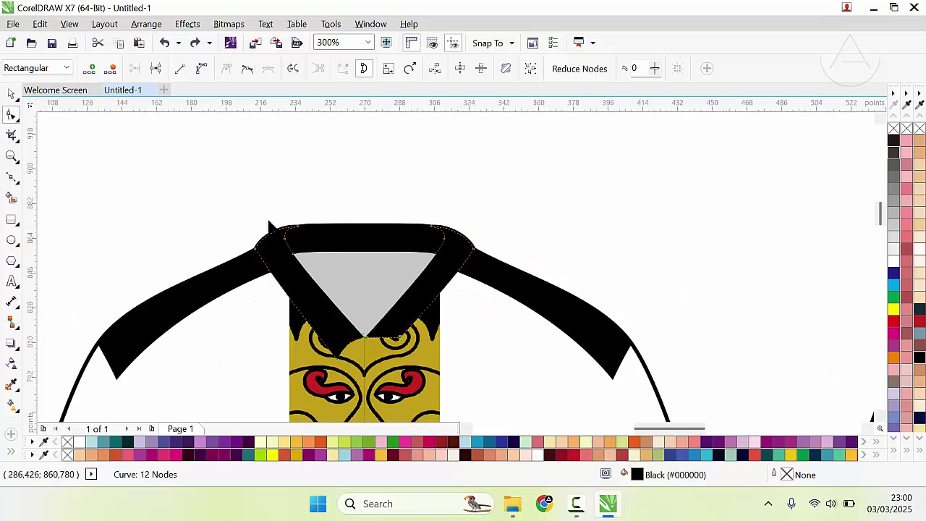
pyautogui.click(11, 94)
pyautogui.moveTo(422, 292); pyautogui.dragTo(844, 216)
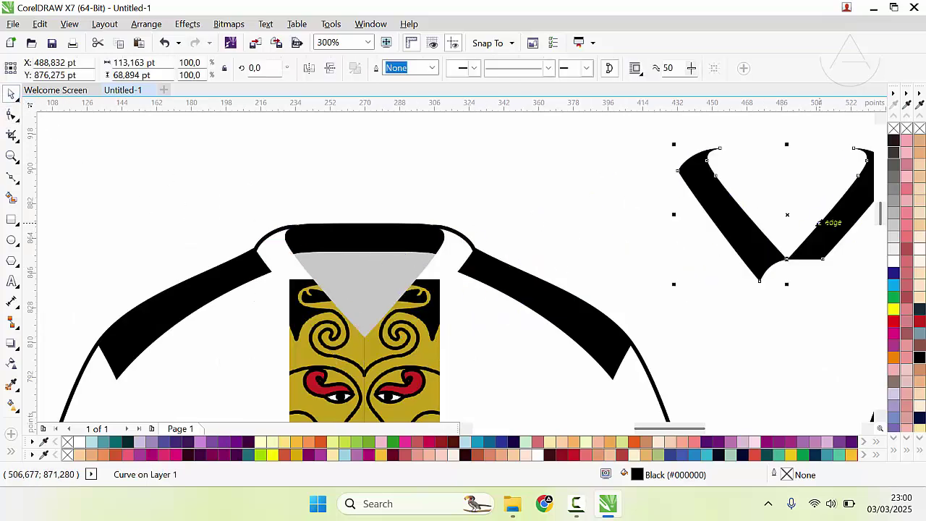
pyautogui.hotkey('ctrl', 'z')
pyautogui.press('Escape')
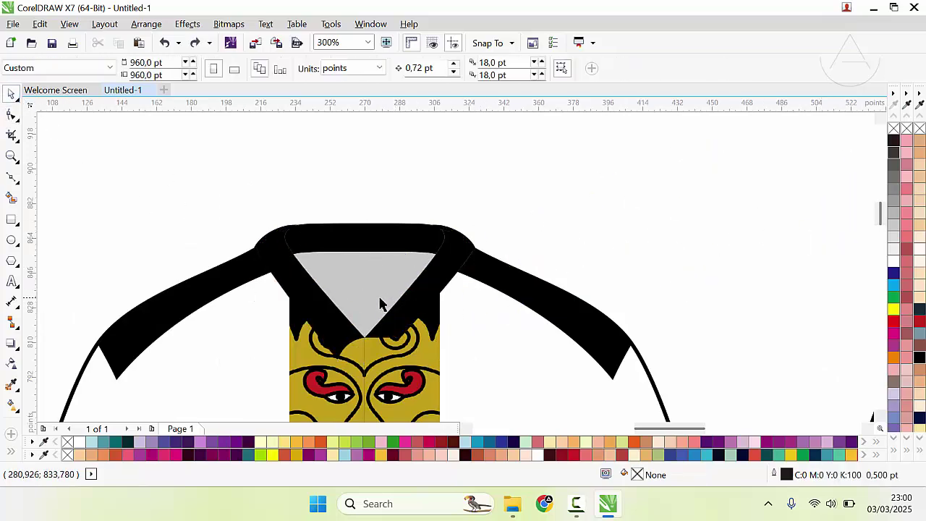
# Draw a rectangle about 94 by 123 pt over the collar's right half, with its left edge on the V point.
pyautogui.click(11, 219)
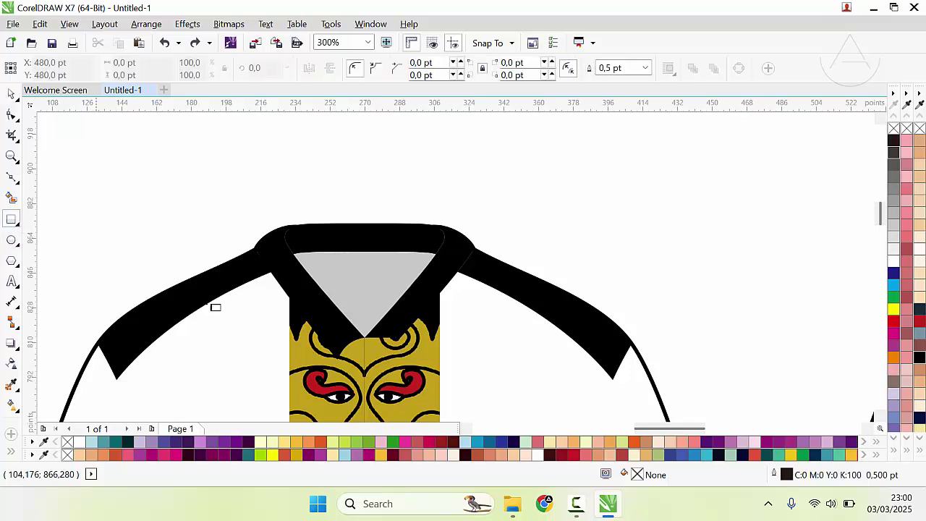
pyautogui.moveTo(364, 337); pyautogui.dragTo(548, 154)
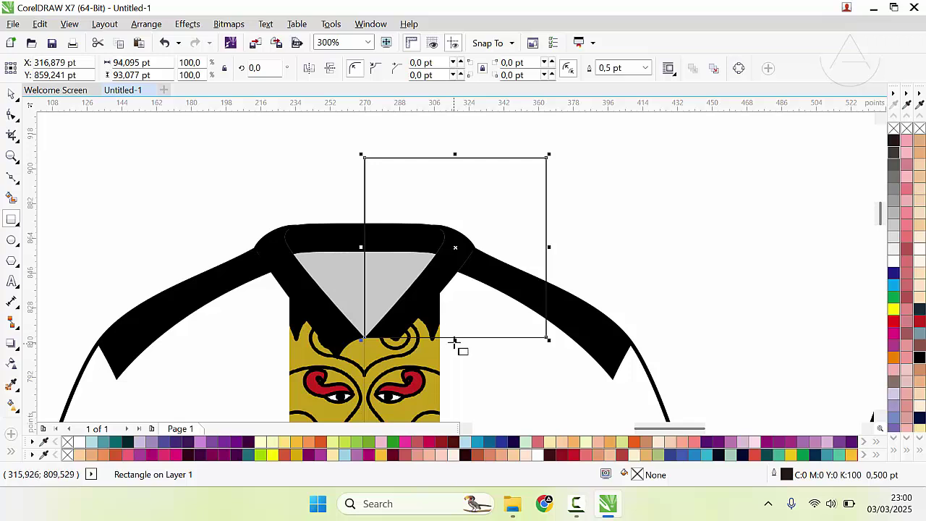
pyautogui.moveTo(454, 340); pyautogui.dragTo(454, 398)
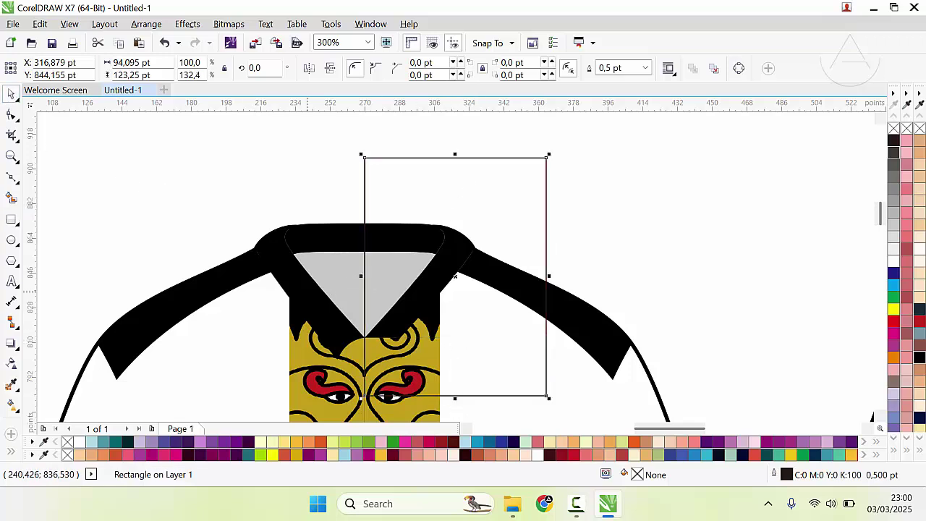
# Trim the right half off the V-collar with the rectangle and delete the rectangle.
pyautogui.keyDown('shift'); pyautogui.click(307, 292); pyautogui.keyUp('shift')
pyautogui.moveTo(308, 292); pyautogui.dragTo(715, 274)
pyautogui.hotkey('ctrl', 'z')
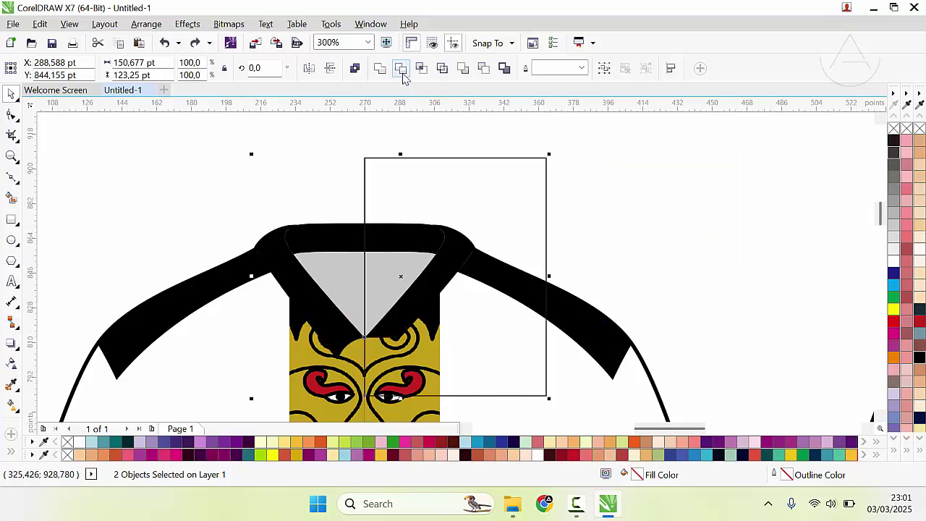
pyautogui.click(401, 68)
pyautogui.moveTo(537, 238); pyautogui.dragTo(707, 229)
pyautogui.press('Delete')
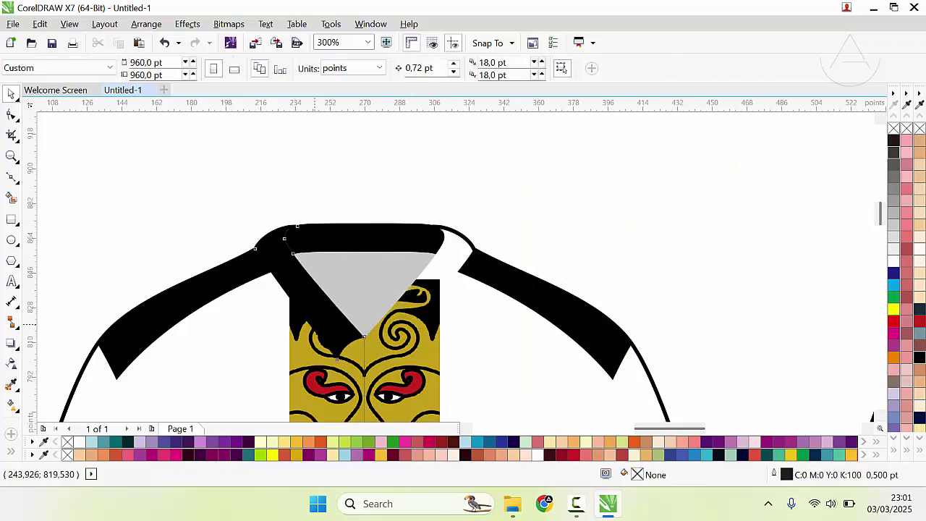
# Make a horizontally mirrored copy of the left collar half and fit it onto the right side, meeting at the V point.
pyautogui.moveTo(315, 325); pyautogui.dragTo(424, 311)
pyautogui.hotkey('ctrl', 'z')
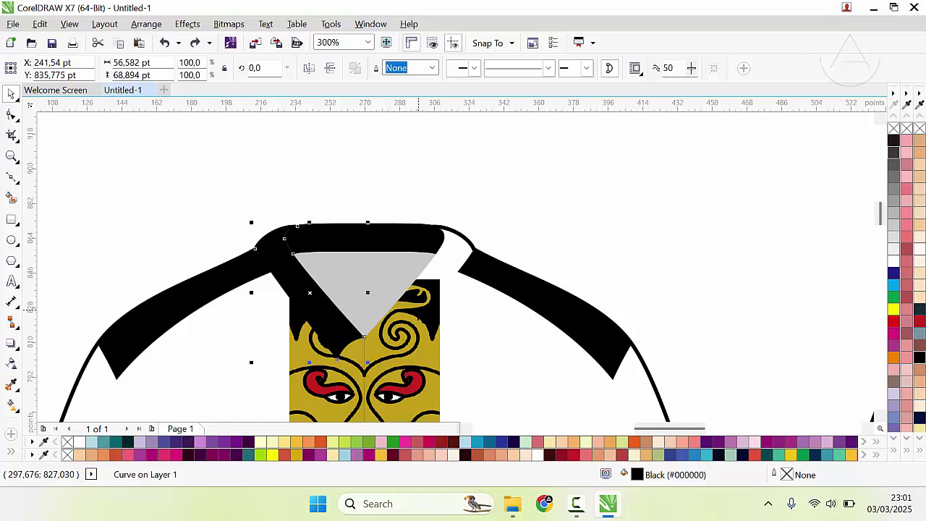
pyautogui.click(309, 68)
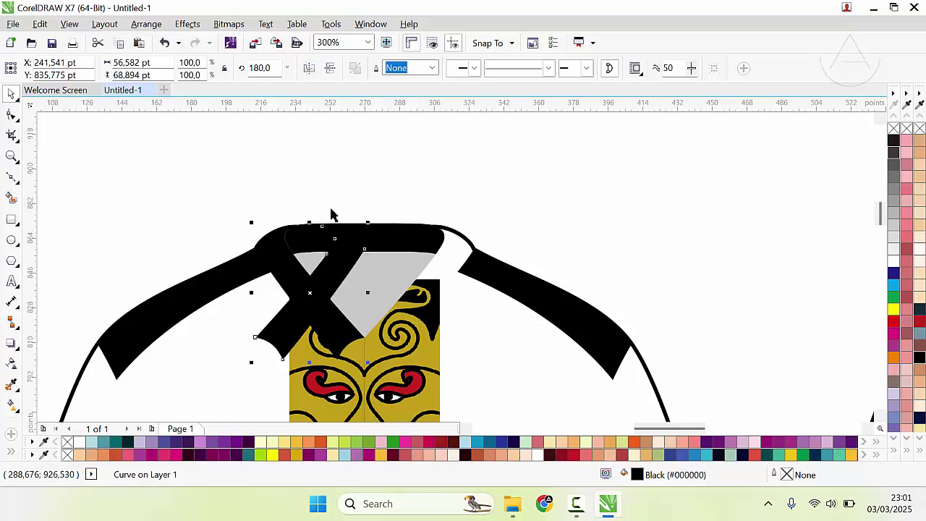
pyautogui.moveTo(254, 344); pyautogui.dragTo(373, 344)
pyautogui.click(526, 246)
# Fill both sleeve cuffs of the front jersey with the gold (RGB 194, 160, 25) sampled from the batik strip.
pyautogui.scroll(-3, 518, 248)
pyautogui.scroll(2, 455, 269)
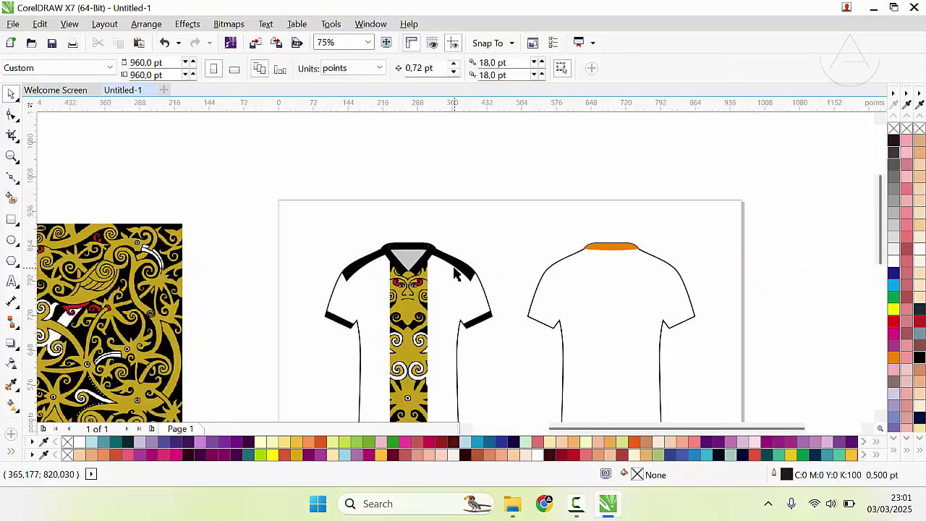
pyautogui.scroll(-2, 454, 269)
pyautogui.scroll(1, 455, 304)
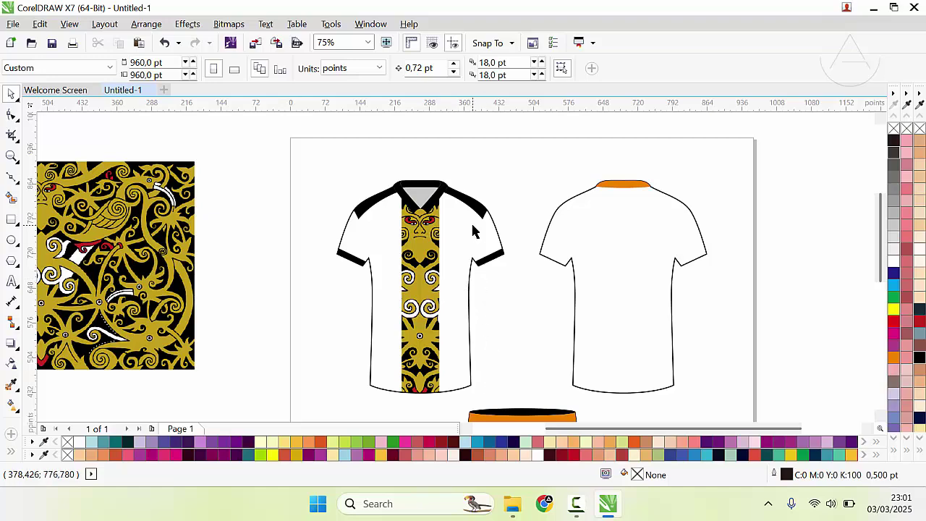
pyautogui.scroll(1, 473, 232)
pyautogui.click(459, 338)
pyautogui.keyDown('shift'); pyautogui.click(243, 339); pyautogui.keyUp('shift')
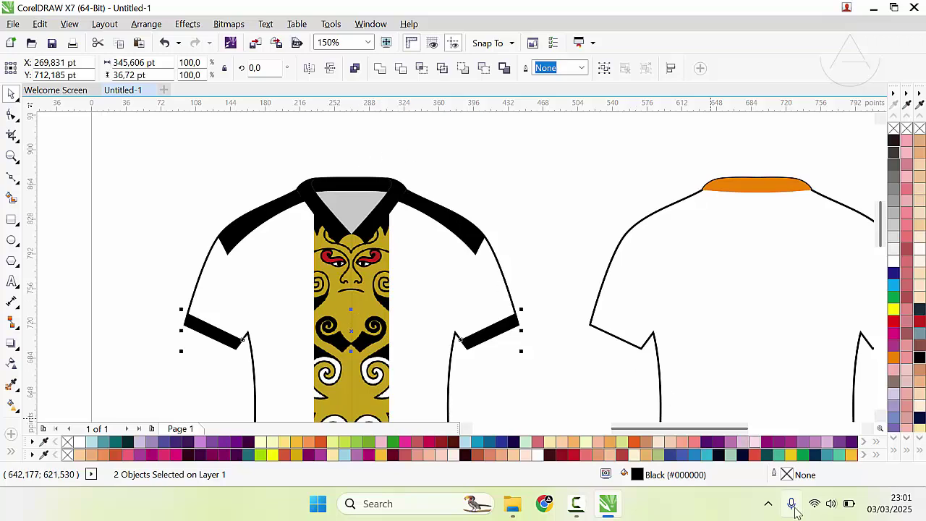
pyautogui.hotkey('shift', 'F11')
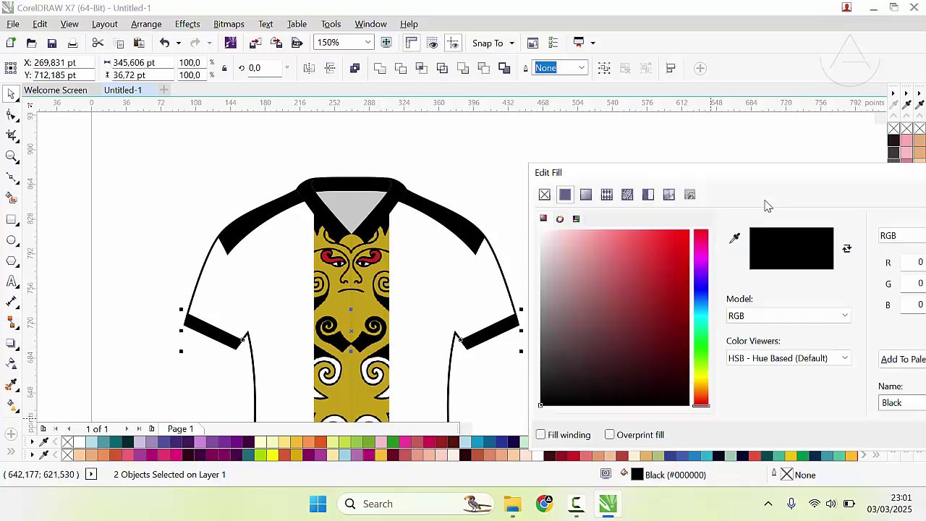
pyautogui.click(734, 238)
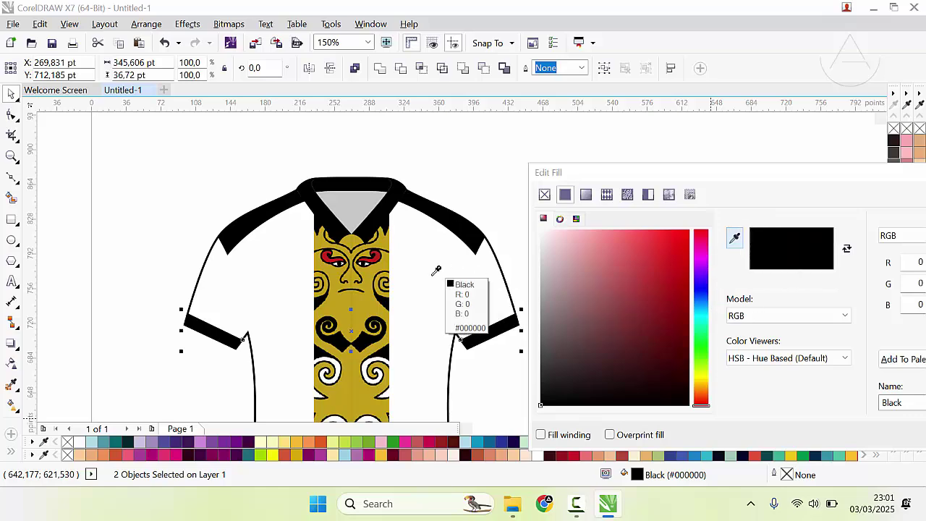
pyautogui.click(376, 304)
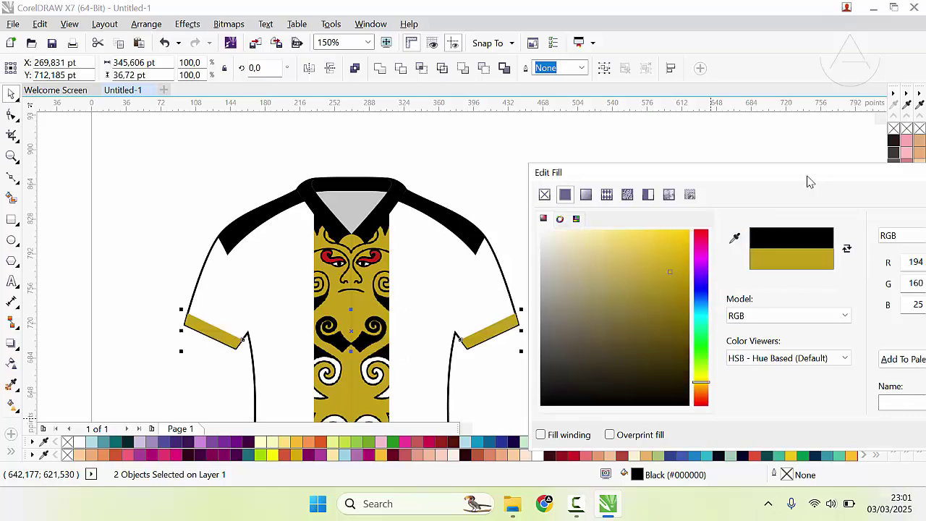
pyautogui.moveTo(809, 181); pyautogui.dragTo(565, 169)
pyautogui.click(719, 424)
pyautogui.press('Escape')
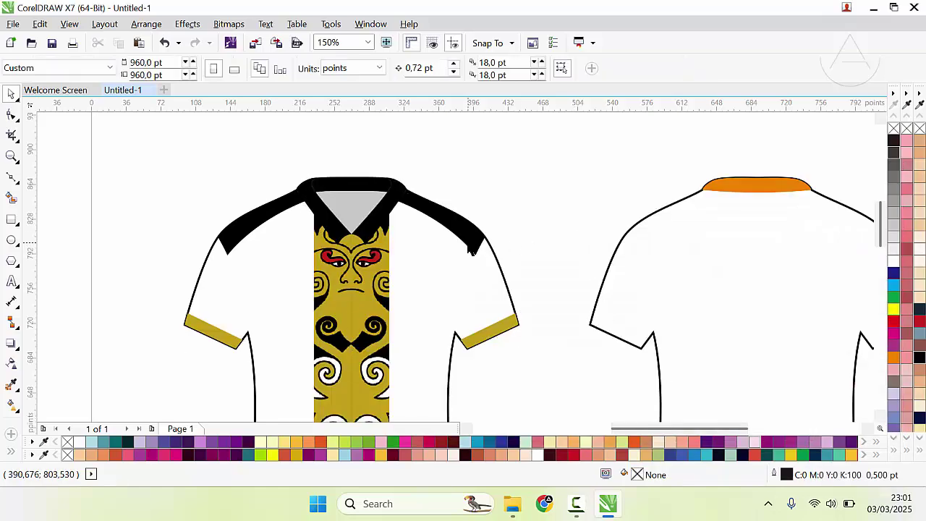
# Fill both shoulder panels of the front jersey with the gold (RGB 194, 160, 25) sampled from the sleeve cuff.
pyautogui.scroll(-3, 455, 304)
pyautogui.scroll(1, 461, 258)
pyautogui.scroll(3, 461, 258)
pyautogui.click(455, 261)
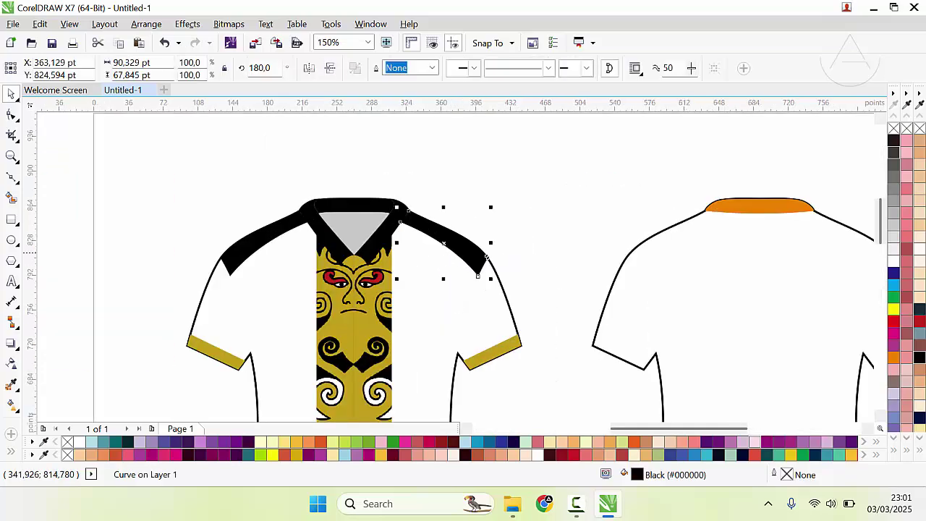
pyautogui.keyDown('shift'); pyautogui.click(277, 236); pyautogui.keyUp('shift')
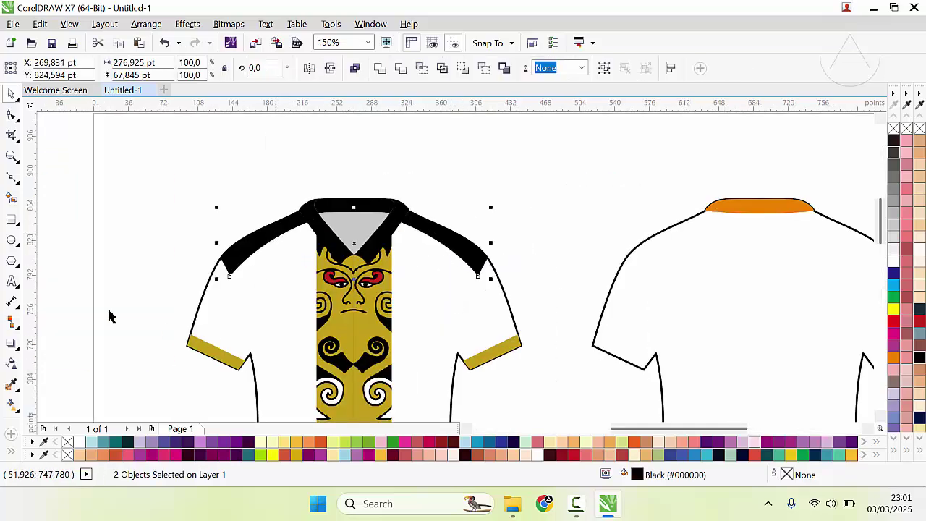
pyautogui.click(11, 385)
pyautogui.click(214, 349)
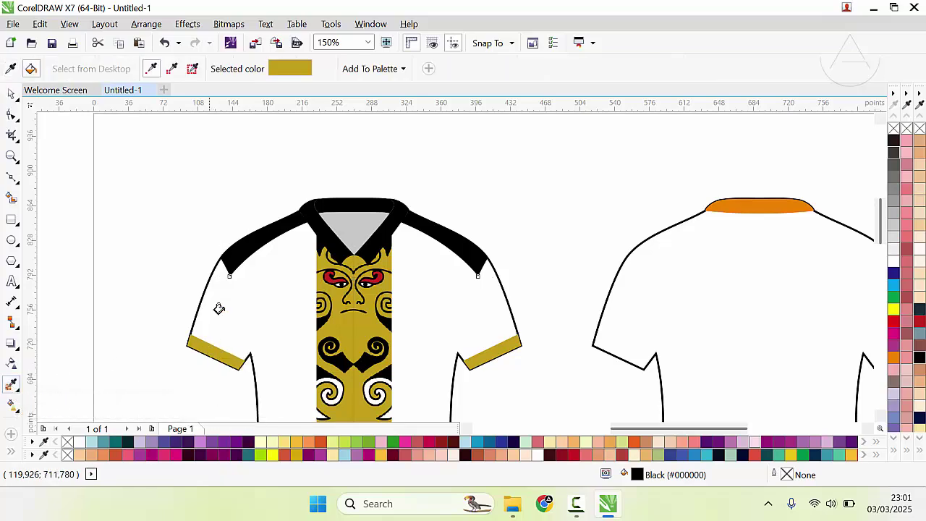
pyautogui.click(246, 248)
pyautogui.click(458, 247)
pyautogui.scroll(-3, 454, 257)
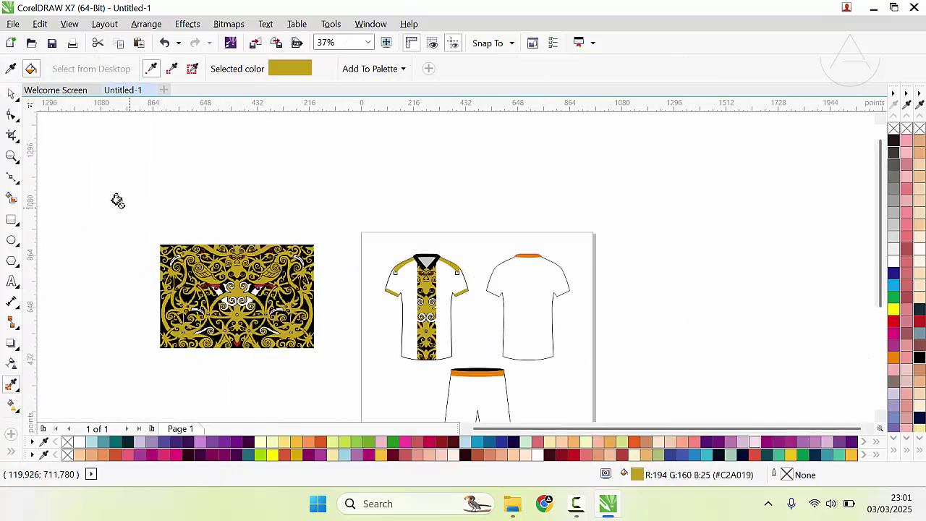
pyautogui.click(72, 137)
# Fill both halves of the front V-collar with the gold sampled from the shoulder panel.
pyautogui.scroll(2, 433, 256)
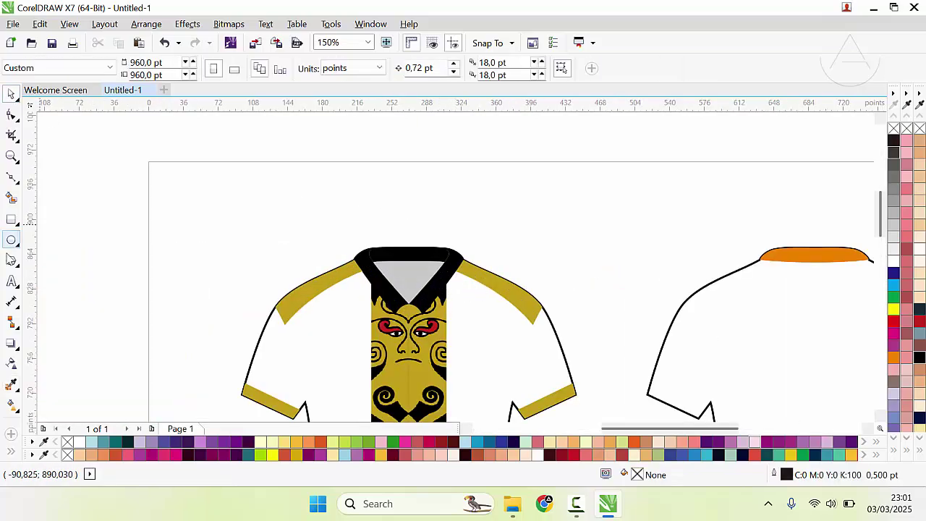
pyautogui.click(11, 384)
pyautogui.click(331, 273)
pyautogui.click(367, 269)
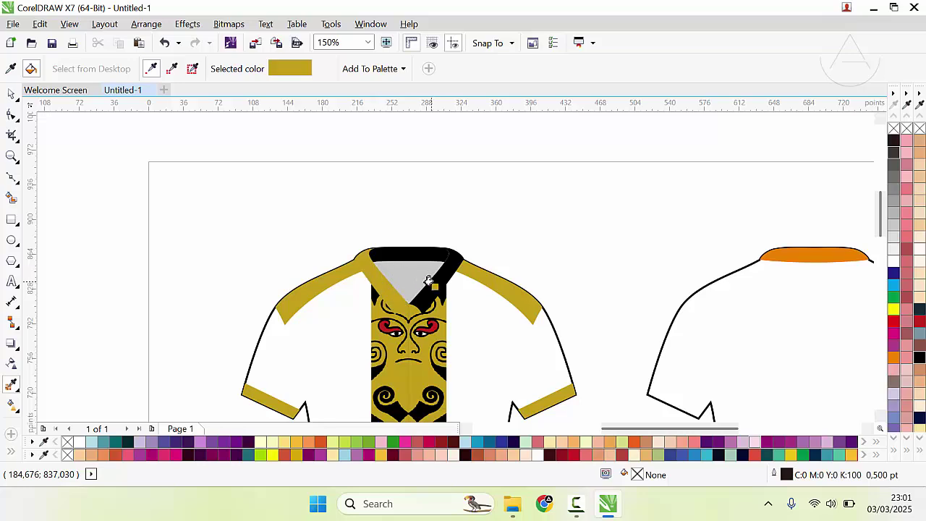
pyautogui.click(434, 277)
pyautogui.click(11, 93)
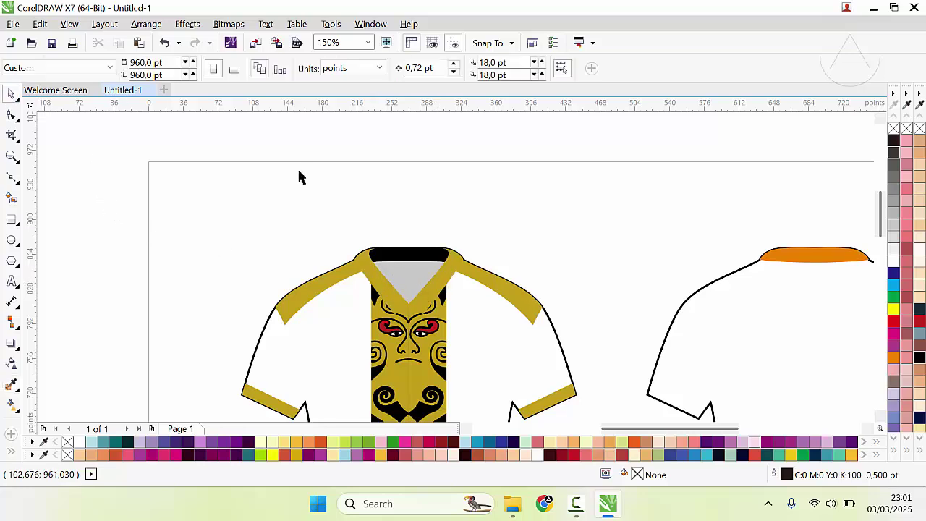
# Give both V-collar halves a 2.0 pt black outline.
pyautogui.scroll(1, 457, 285)
pyautogui.click(288, 282)
pyautogui.keyDown('shift'); pyautogui.click(276, 276); pyautogui.keyUp('shift')
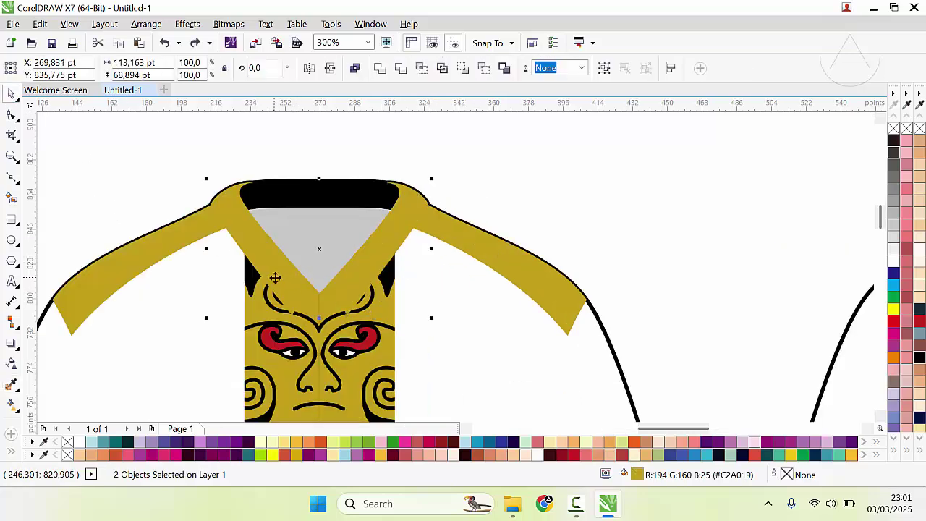
pyautogui.click(583, 70)
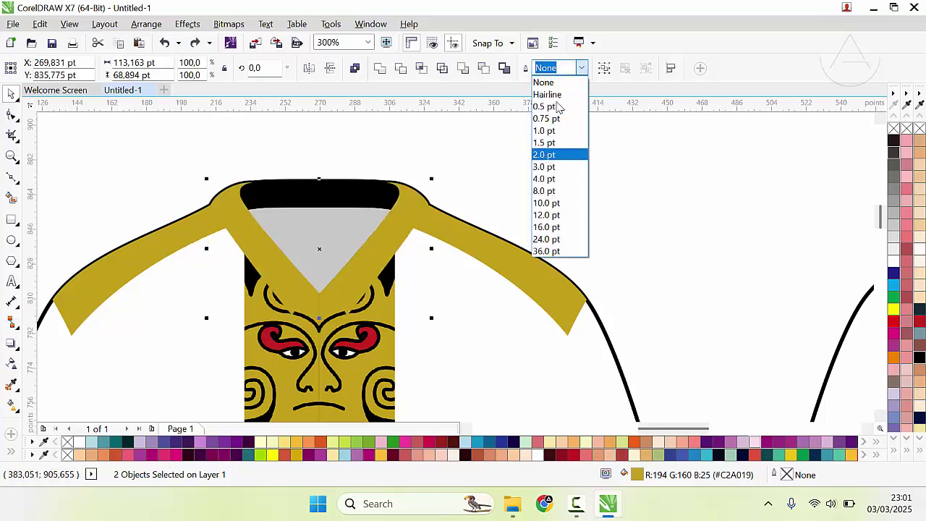
pyautogui.click(549, 155)
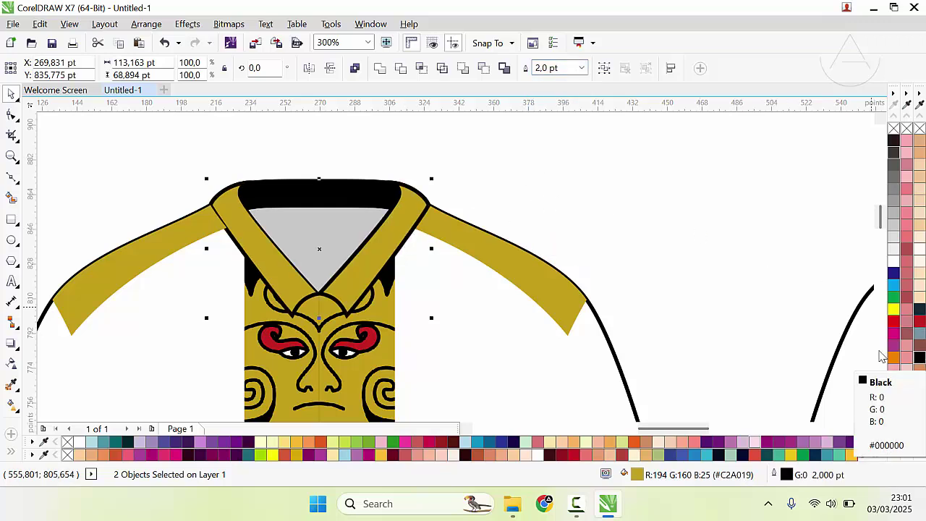
pyautogui.click(440, 272)
# Bring both V-collar halves in front of the neighbouring jersey shapes, keeping them in position.
pyautogui.moveTo(272, 259); pyautogui.dragTo(271, 275)
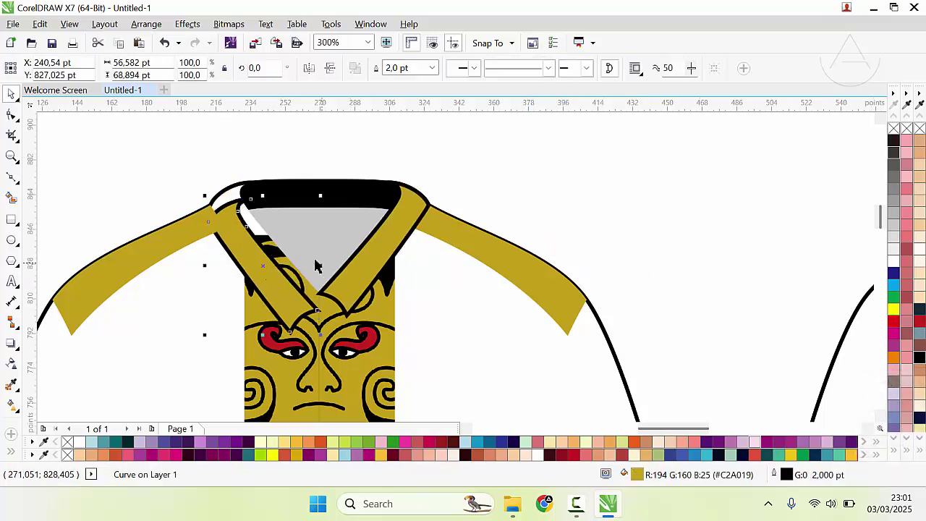
pyautogui.scroll(2, 221, 215)
pyautogui.scroll(-2, 455, 264)
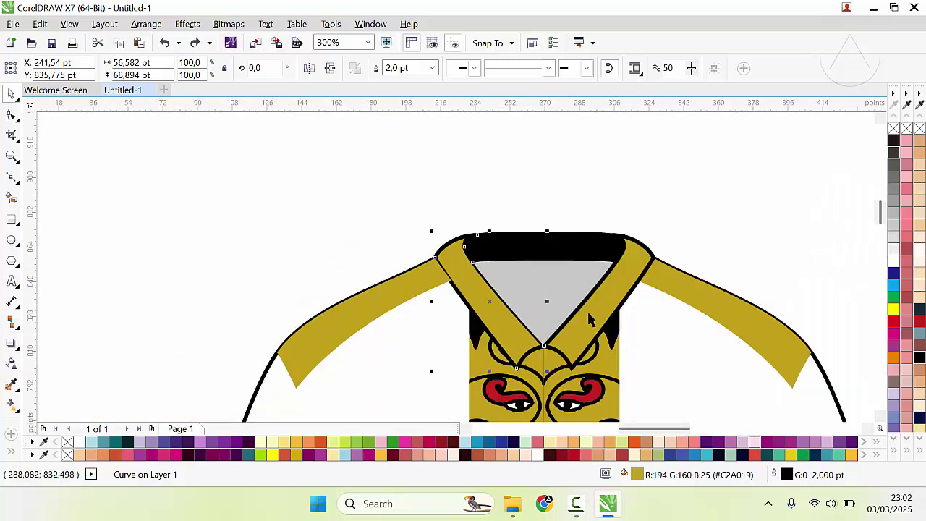
pyautogui.keyDown('shift'); pyautogui.click(589, 314); pyautogui.keyUp('shift')
pyautogui.moveTo(589, 314); pyautogui.dragTo(391, 306)
pyautogui.hotkey('ctrl', 'z')
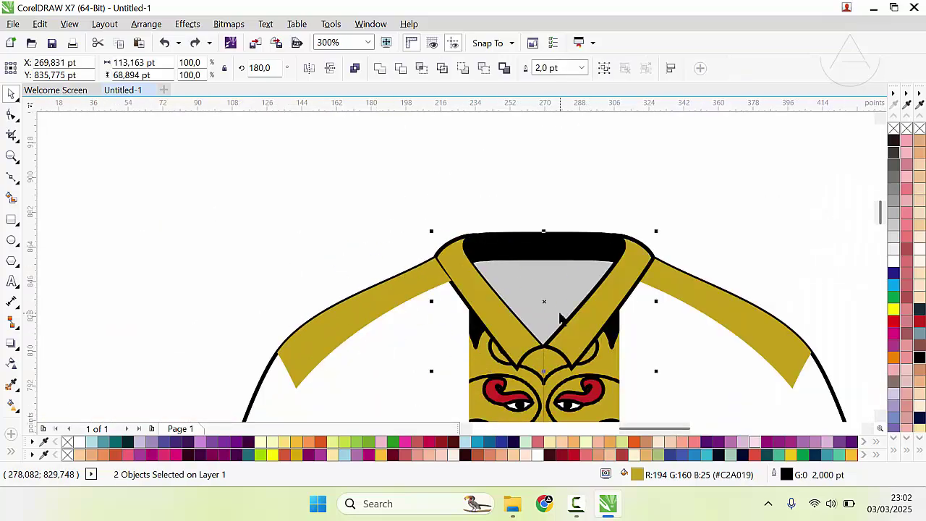
pyautogui.press('Delete')
pyautogui.click(677, 214)
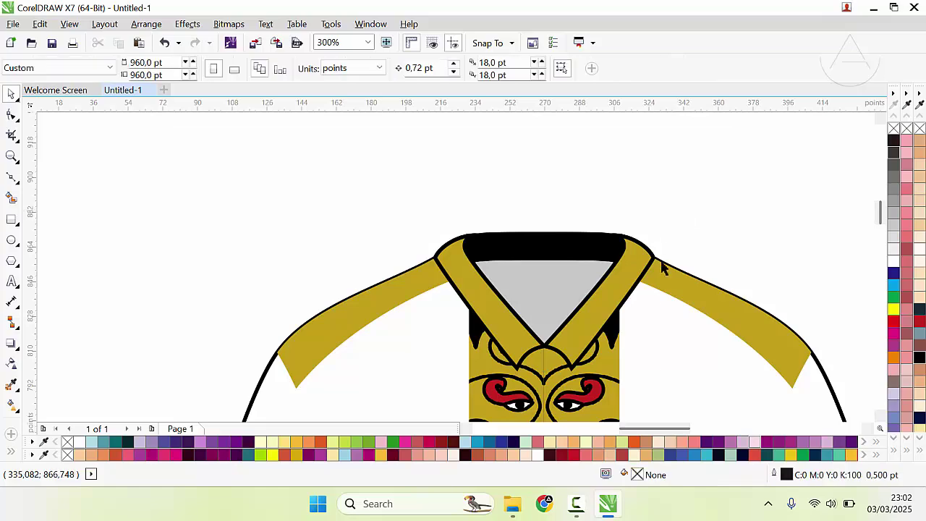
# Fill both V-collar halves with black (#000000).
pyautogui.scroll(-3, 662, 264)
pyautogui.scroll(1, 457, 295)
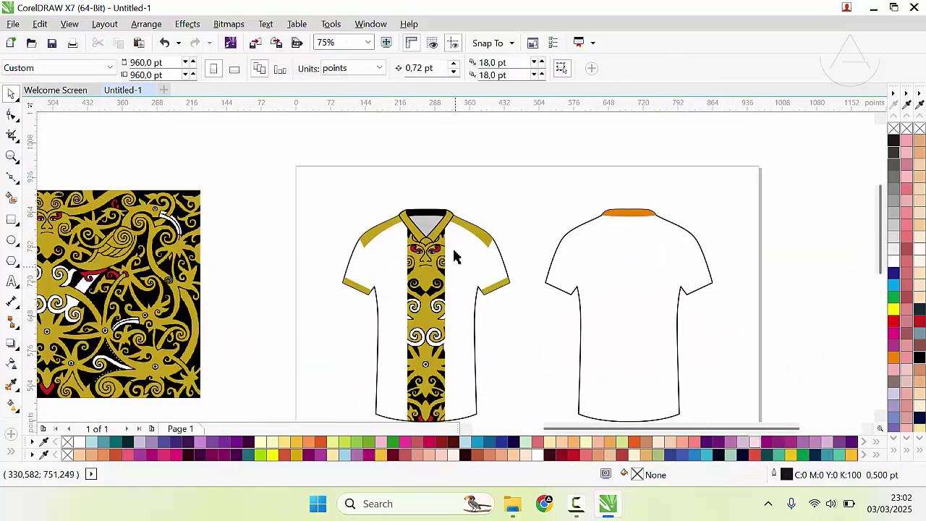
pyautogui.scroll(1, 450, 215)
pyautogui.click(425, 251)
pyautogui.keyDown('shift'); pyautogui.click(393, 263); pyautogui.keyUp('shift')
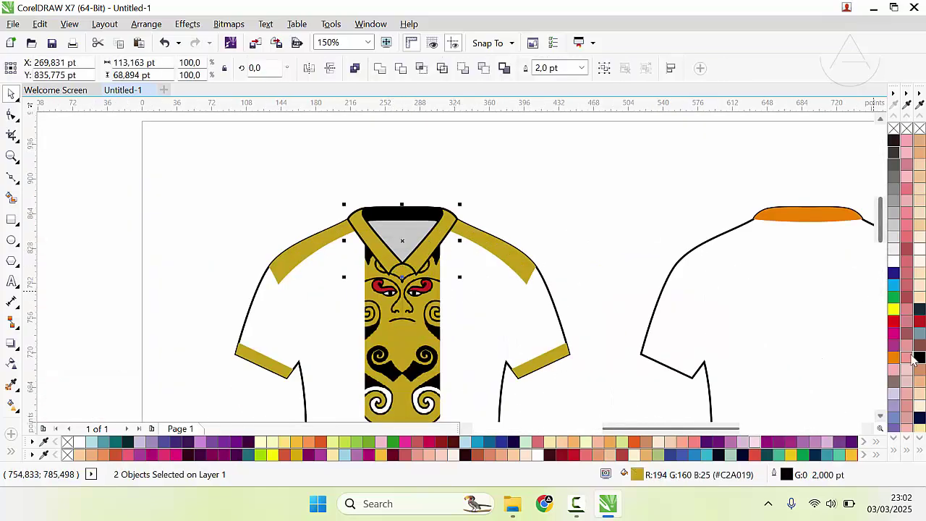
pyautogui.click(916, 357)
pyautogui.click(593, 227)
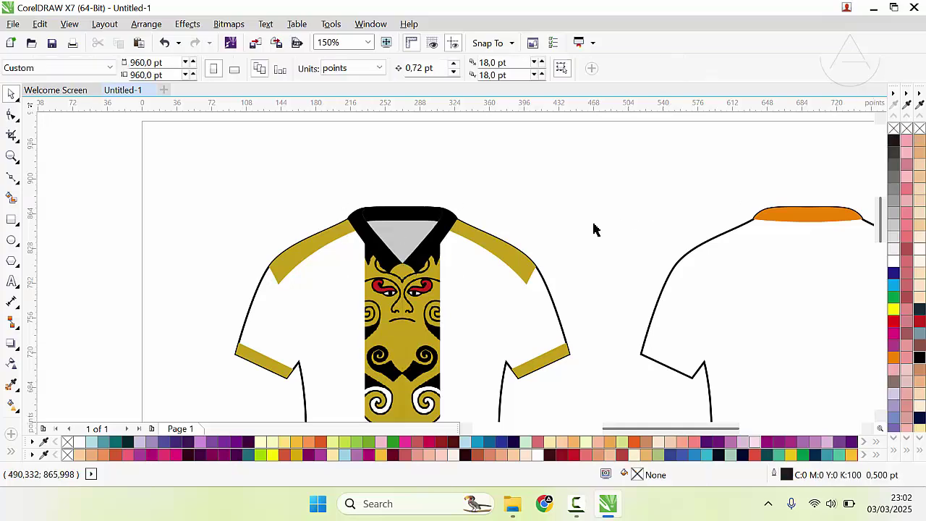
# Bring the logo PNG from the Music folder in File Explorer into the jersey drawing.
pyautogui.scroll(-3, 445, 288)
pyautogui.scroll(2, 456, 274)
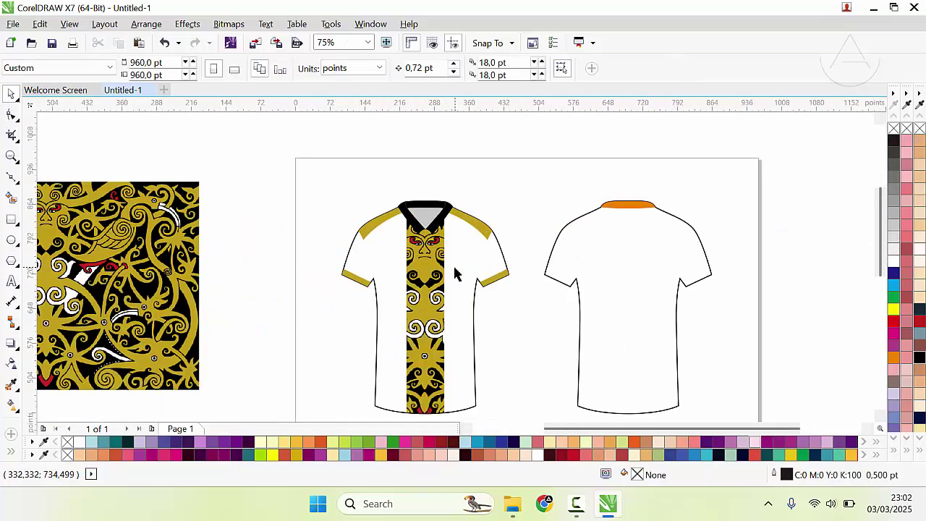
pyautogui.scroll(1, 455, 274)
pyautogui.scroll(-2, 445, 283)
pyautogui.scroll(1, 473, 316)
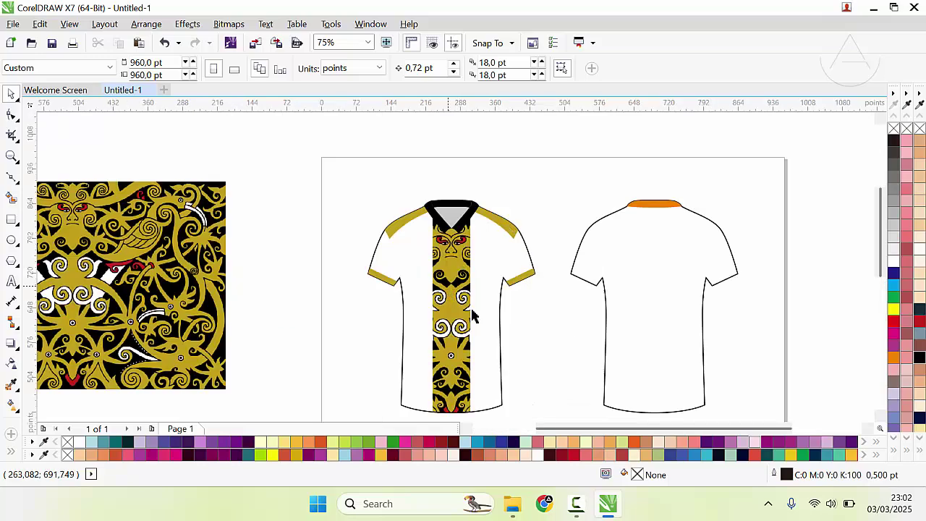
pyautogui.click(512, 503)
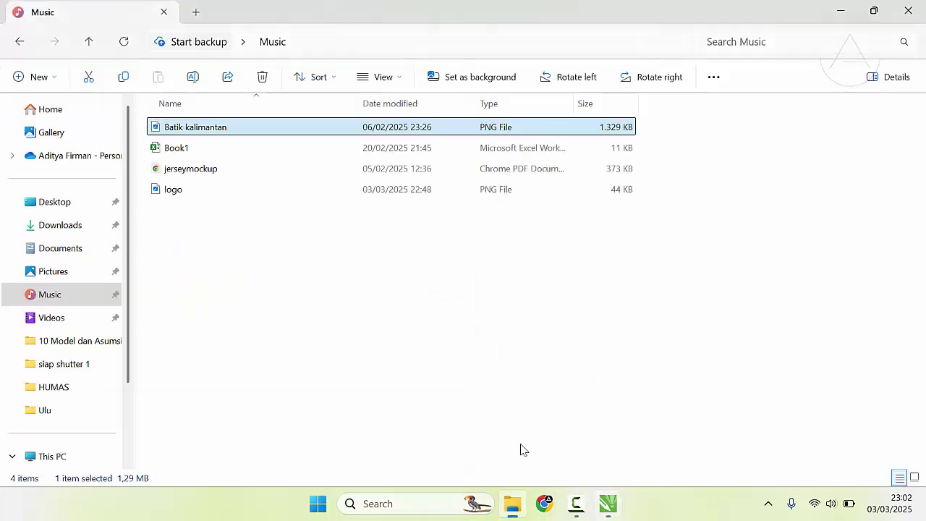
pyautogui.click(223, 194)
pyautogui.moveTo(289, 193); pyautogui.dragTo(469, 293)
pyautogui.moveTo(410, 254); pyautogui.dragTo(410, 248)
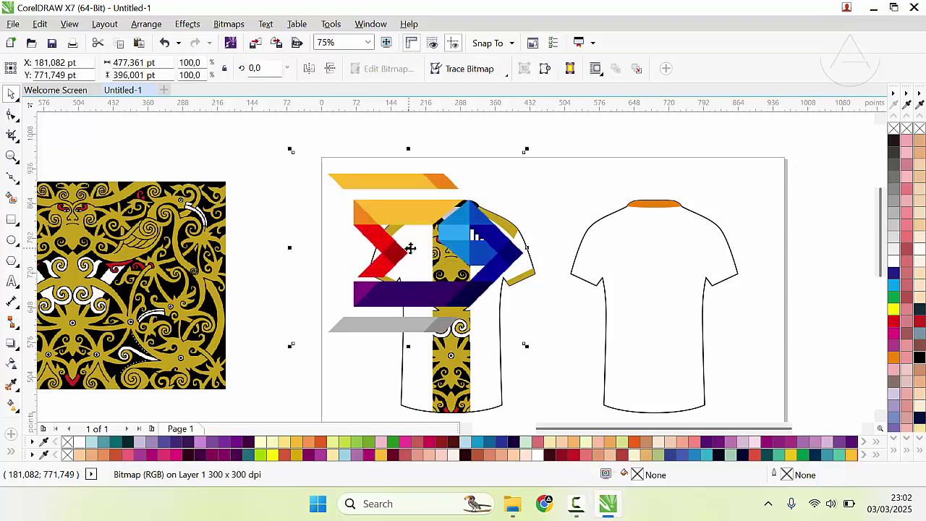
# Shrink the logo to about 55 by 46 pt and place it on the chest, right of the batik strip.
pyautogui.moveTo(526, 151); pyautogui.dragTo(395, 294)
pyautogui.scroll(1, 505, 249)
pyautogui.scroll(1, 455, 267)
pyautogui.click(528, 240)
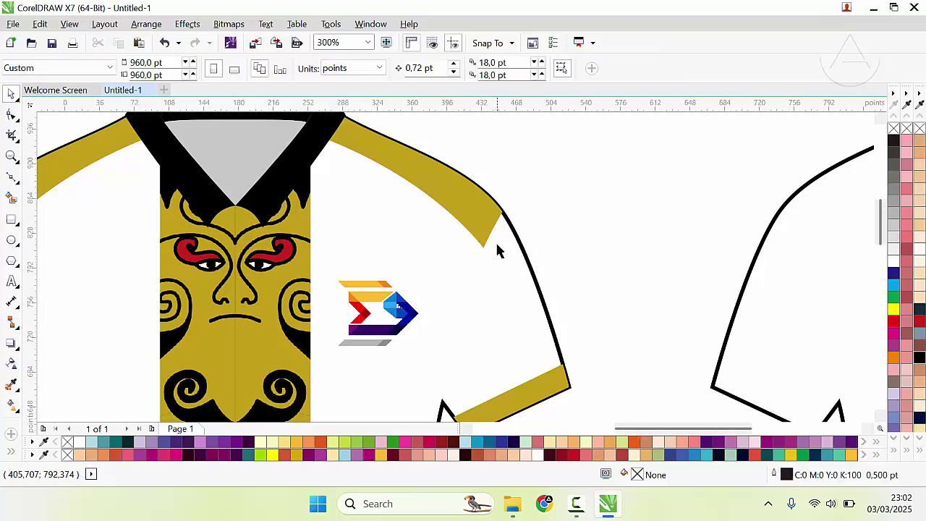
pyautogui.scroll(-2, 443, 283)
pyautogui.scroll(1, 444, 290)
pyautogui.click(447, 267)
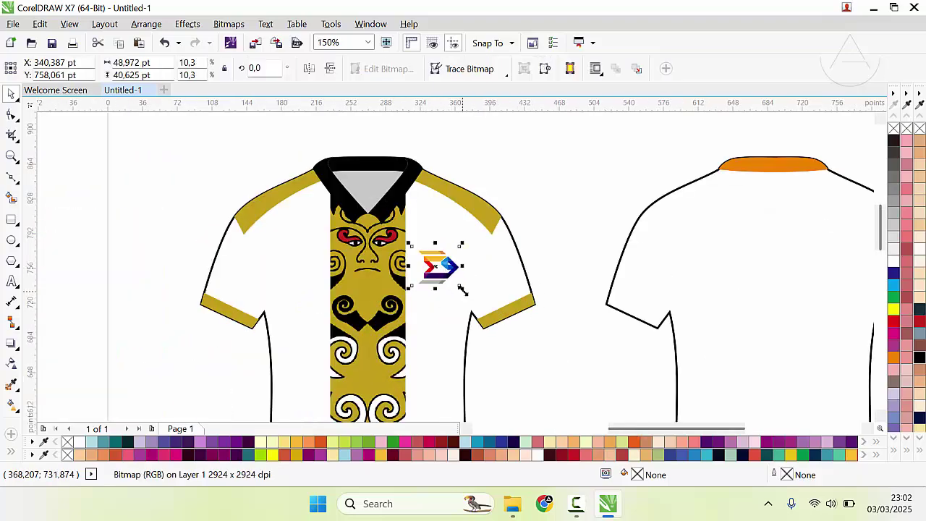
pyautogui.moveTo(463, 290)
pyautogui.mouseDown()
pyautogui.moveTo(469, 296)
pyautogui.moveTo(452, 276)
pyautogui.mouseUp()
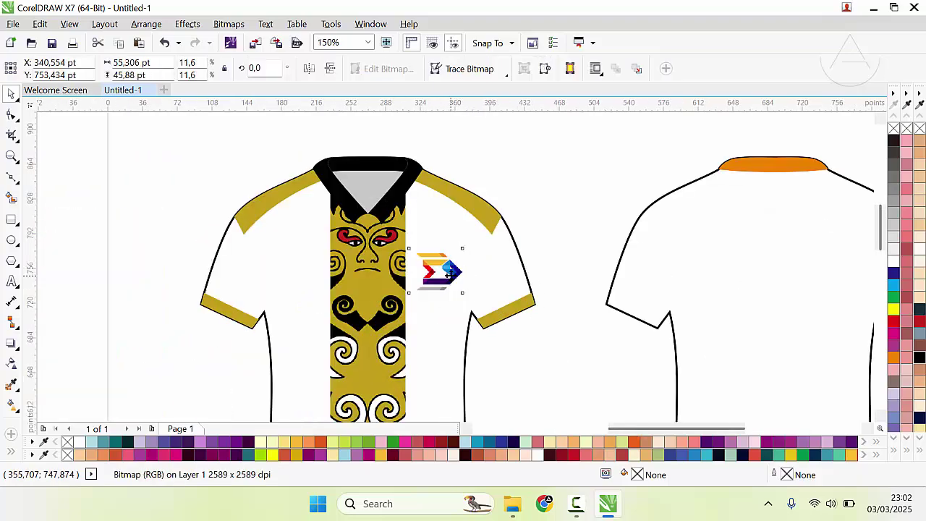
pyautogui.click(512, 273)
# Enlarge the chest logo to about 62 by 51 pt.
pyautogui.scroll(-1, 511, 275)
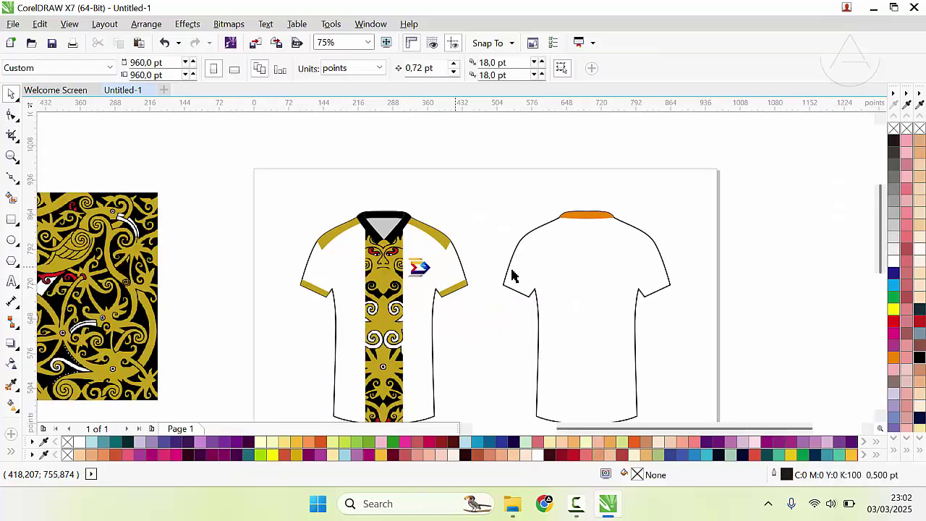
pyautogui.scroll(2, 431, 269)
pyautogui.click(424, 264)
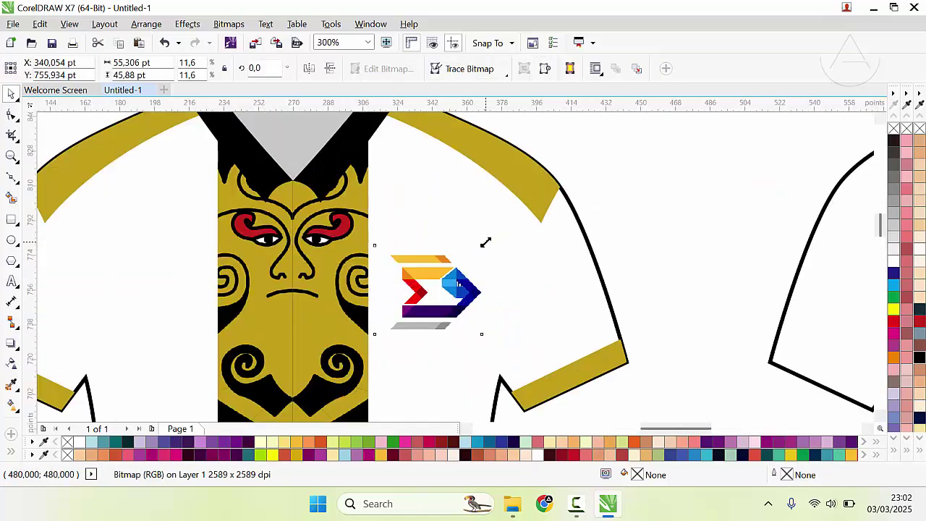
pyautogui.moveTo(486, 243); pyautogui.dragTo(450, 264)
pyautogui.click(639, 225)
pyautogui.scroll(-3, 455, 269)
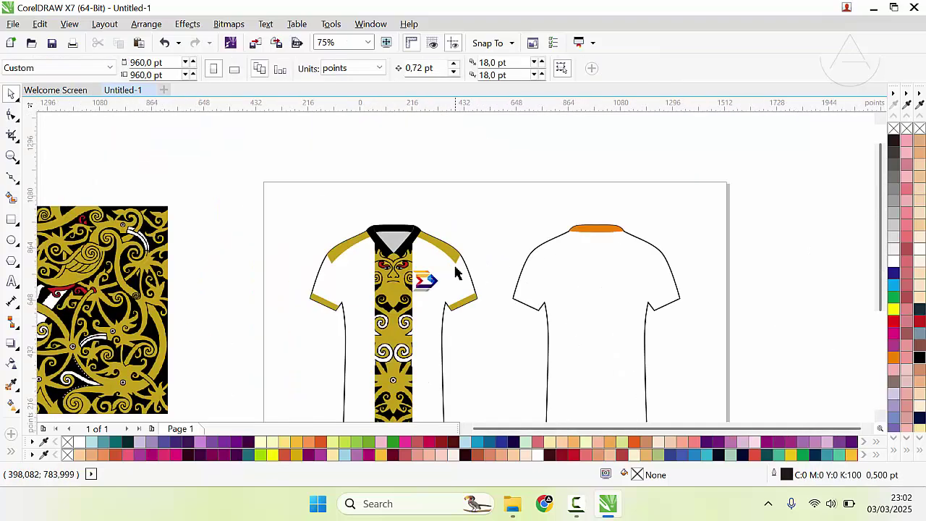
# Shift the chest logo slightly to the right so it sits clear of the batik strip.
pyautogui.scroll(3, 453, 270)
pyautogui.click(431, 271)
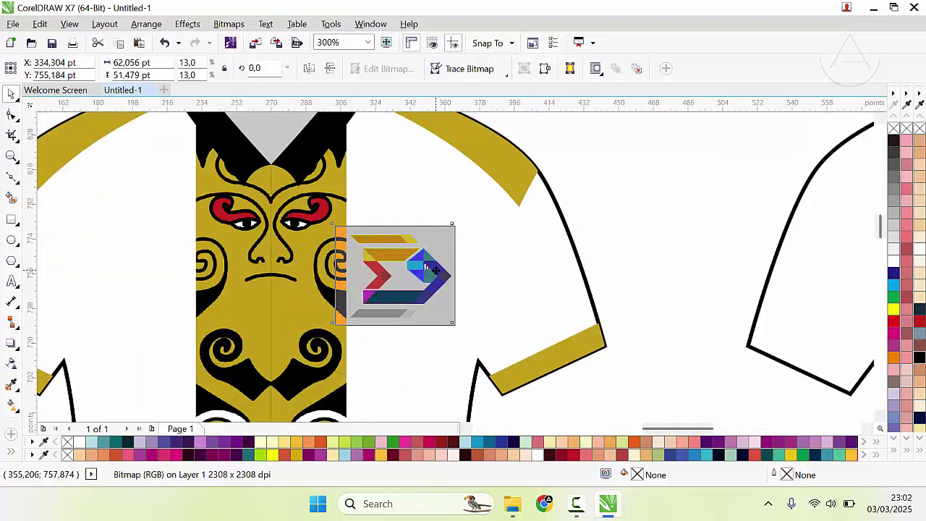
pyautogui.scroll(-2, 458, 265)
pyautogui.click(513, 244)
pyautogui.scroll(-2, 513, 243)
pyautogui.scroll(1, 447, 284)
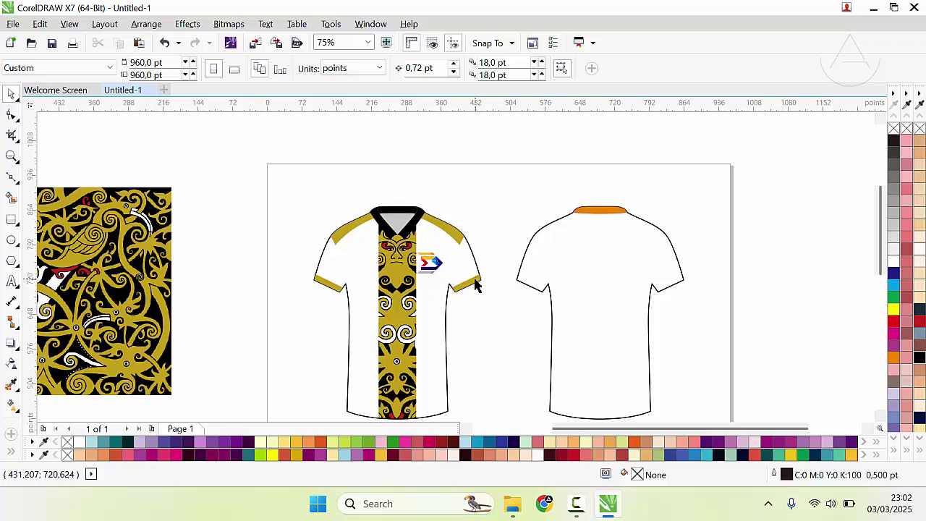
# Draw a rectangle about 155.5 by 57.5 pt across the batik strip just below the armpits of the front jersey.
pyautogui.scroll(-2, 447, 269)
pyautogui.scroll(2, 443, 267)
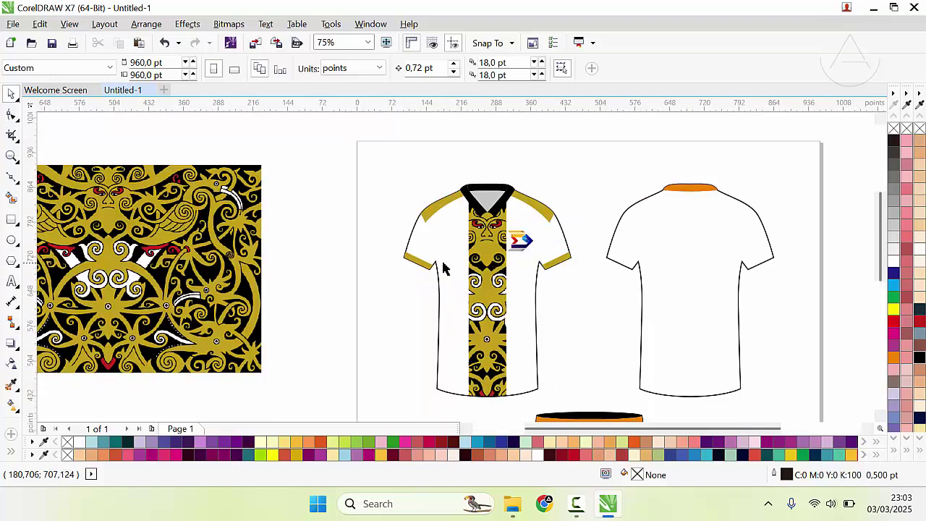
pyautogui.click(11, 219)
pyautogui.scroll(1, 455, 272)
pyautogui.moveTo(374, 238); pyautogui.dragTo(528, 297)
pyautogui.press('space')
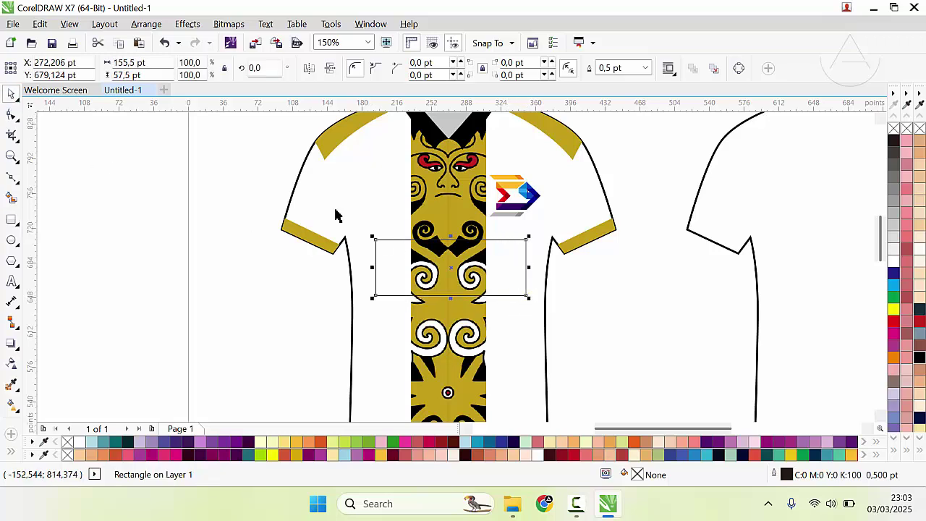
# Fill the rectangle with white, remove its outline and move it slightly down the batik strip.
pyautogui.click(895, 262)
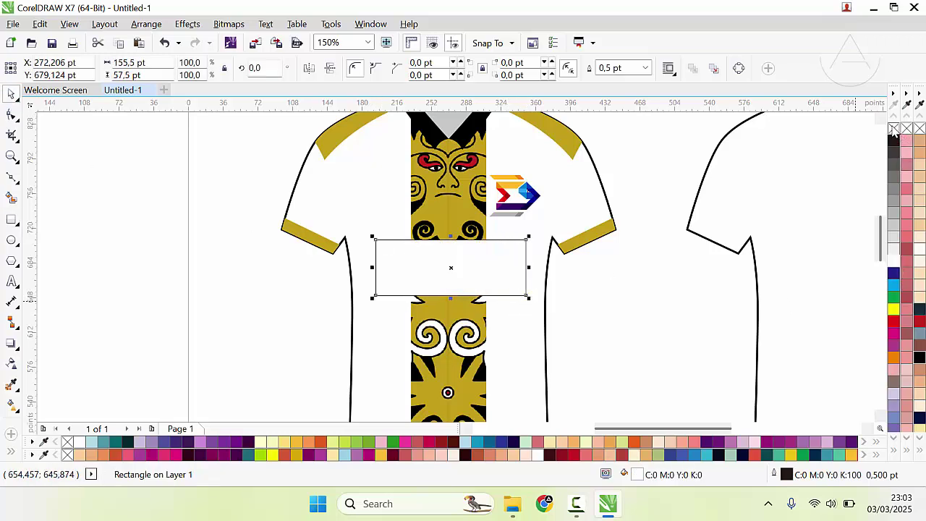
pyautogui.rightClick(894, 129)
pyautogui.click(613, 284)
pyautogui.scroll(-1, 456, 266)
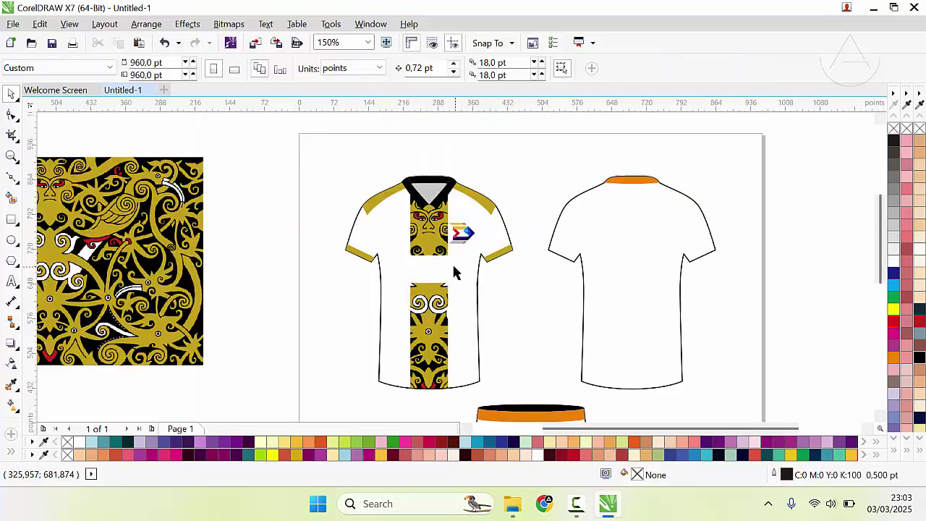
pyautogui.scroll(1, 455, 266)
pyautogui.moveTo(455, 266); pyautogui.dragTo(455, 276)
# Fill the front jersey's body shape with white.
pyautogui.click(418, 229)
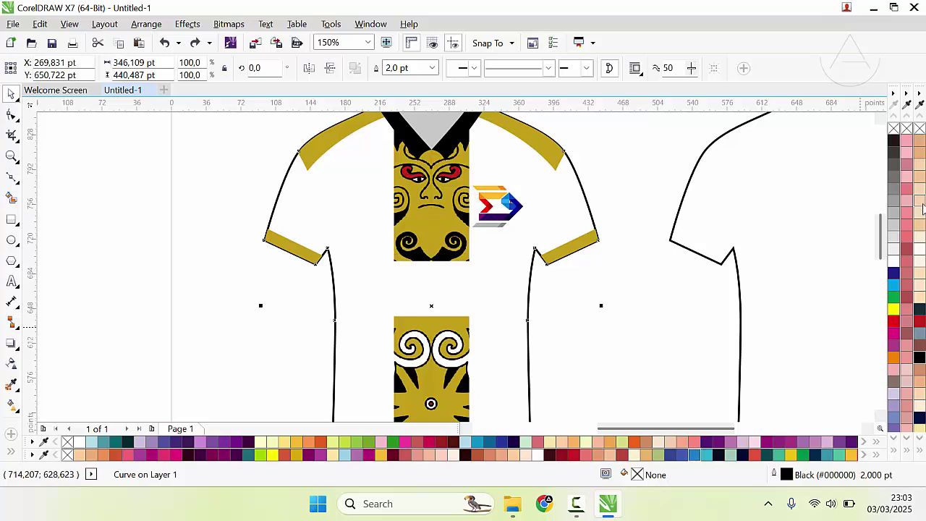
pyautogui.click(895, 261)
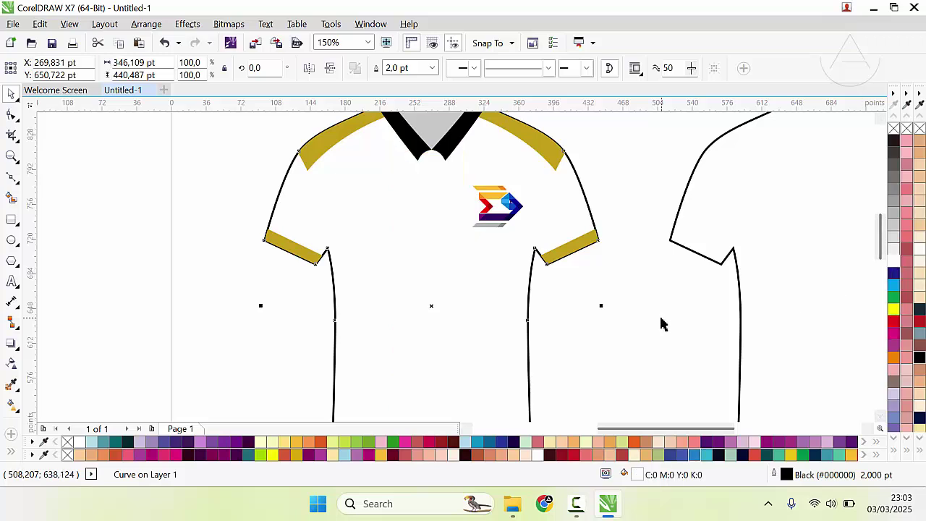
# Send the white front jersey body shape to the back of the layer, behind the batik strip and white band.
pyautogui.click(642, 314)
pyautogui.moveTo(433, 178); pyautogui.dragTo(416, 191)
pyautogui.moveTo(543, 180); pyautogui.dragTo(566, 191)
pyautogui.rightClick(570, 188)
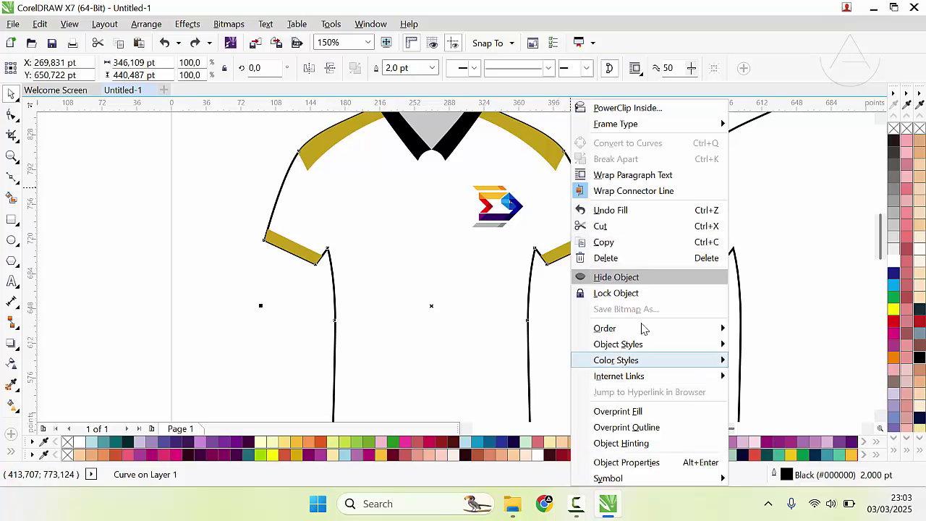
pyautogui.moveTo(640, 329)
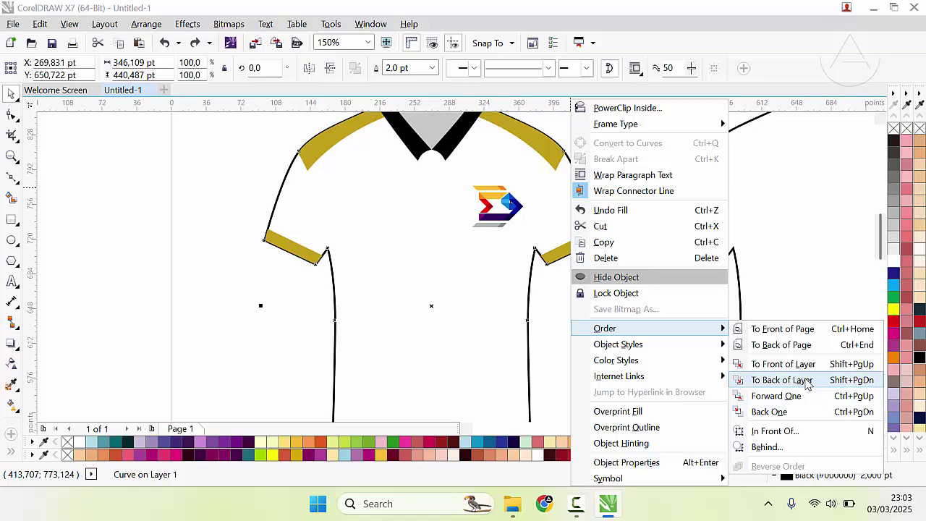
pyautogui.click(806, 382)
pyautogui.click(606, 320)
pyautogui.click(451, 287)
pyautogui.click(555, 301)
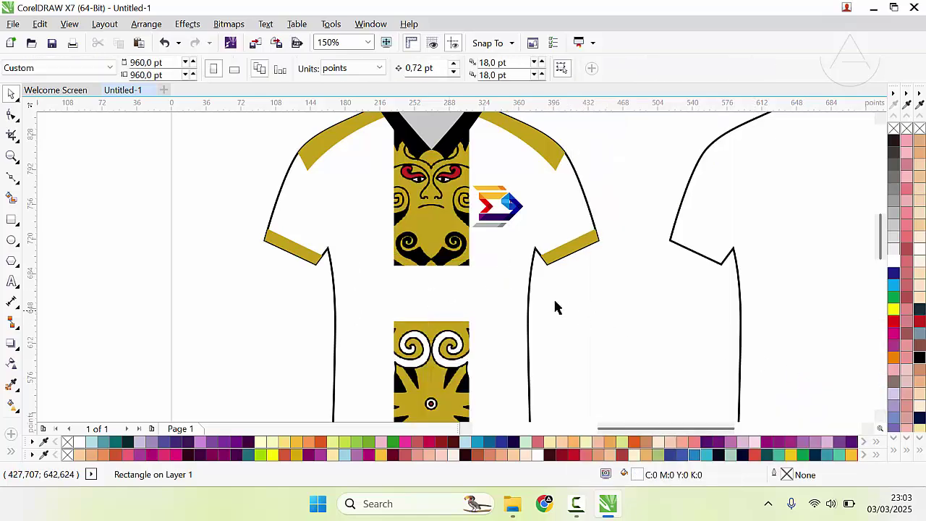
# Enlarge the white band rectangle across the batik strip to about 174.5 by 64.5 pt.
pyautogui.scroll(-2, 556, 307)
pyautogui.scroll(2, 455, 269)
pyautogui.click(455, 268)
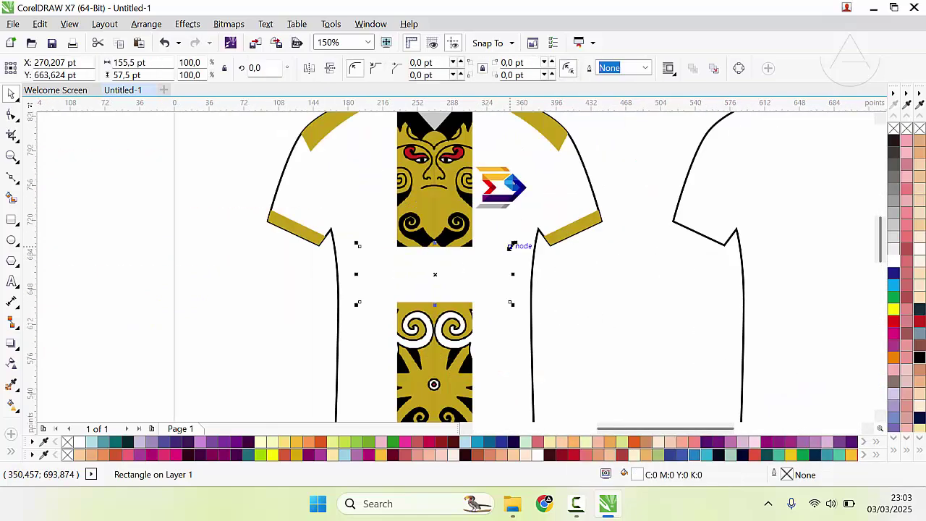
pyautogui.moveTo(511, 246); pyautogui.dragTo(522, 239)
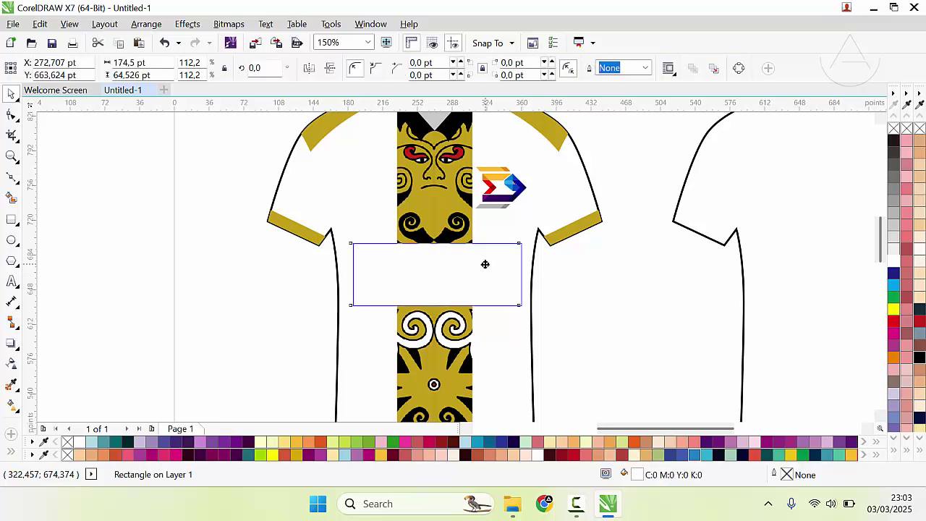
pyautogui.press('Escape')
# Add the artistic text "ANGKATAN 59" beside the white band of the front jersey.
pyautogui.click(13, 281)
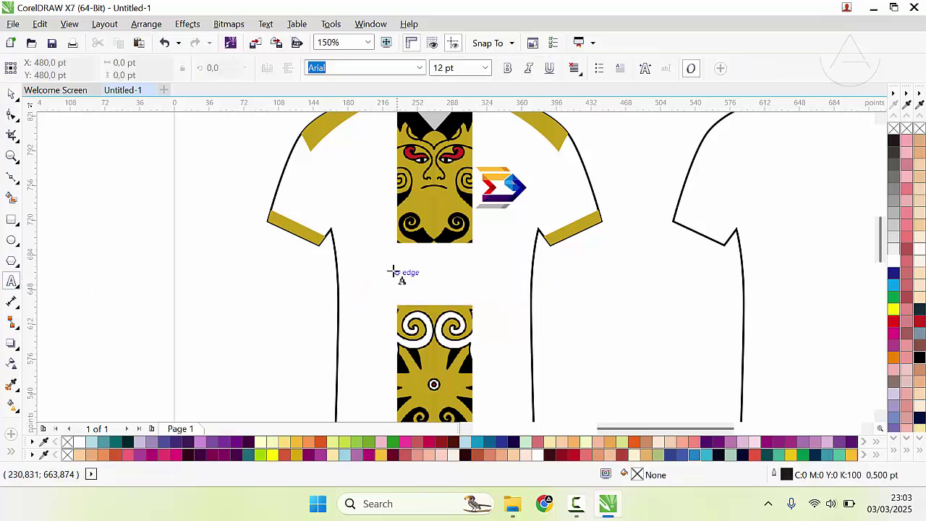
pyautogui.scroll(2, 331, 275)
pyautogui.click(196, 331)
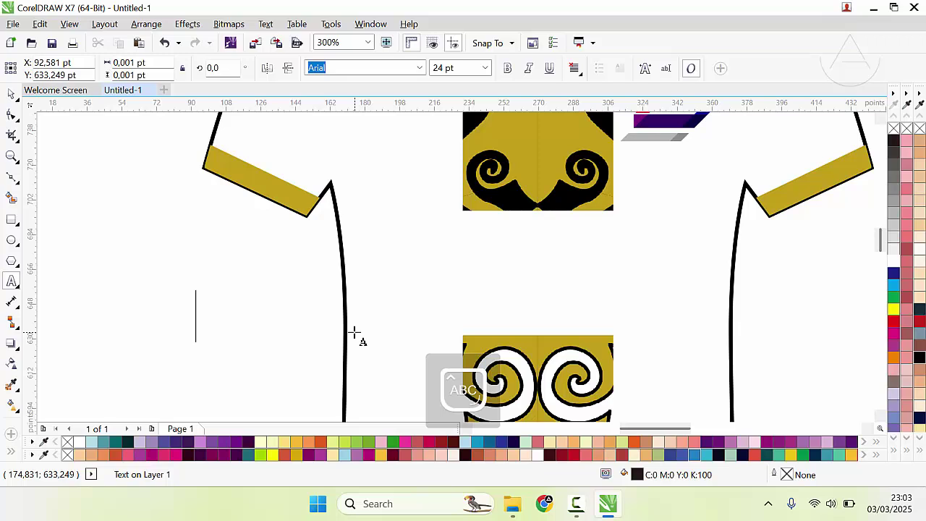
pyautogui.write('ANGKATAN')
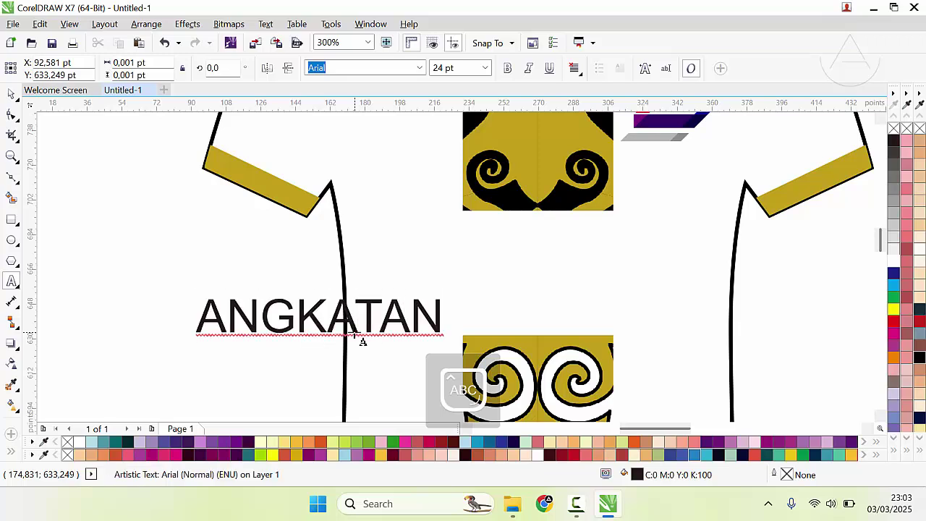
pyautogui.press('BackSpace')
pyautogui.press('Escape')
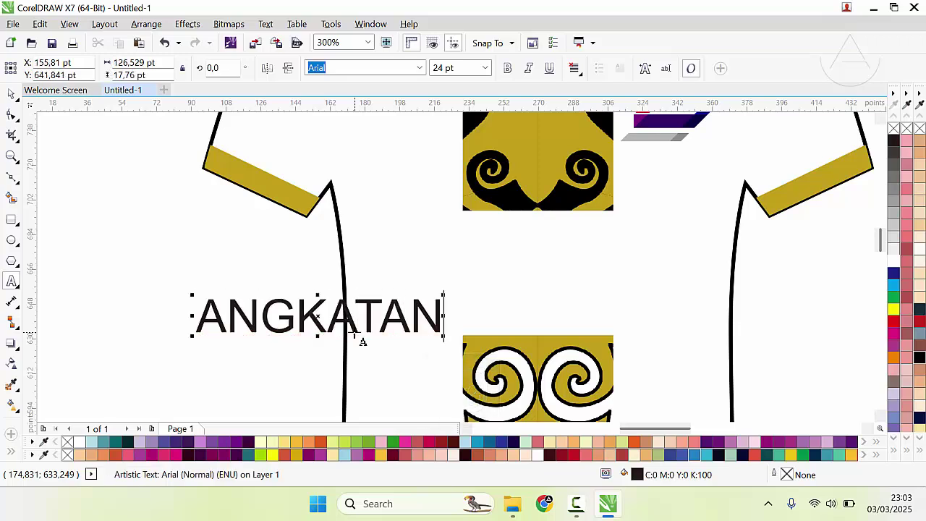
pyautogui.write('59')
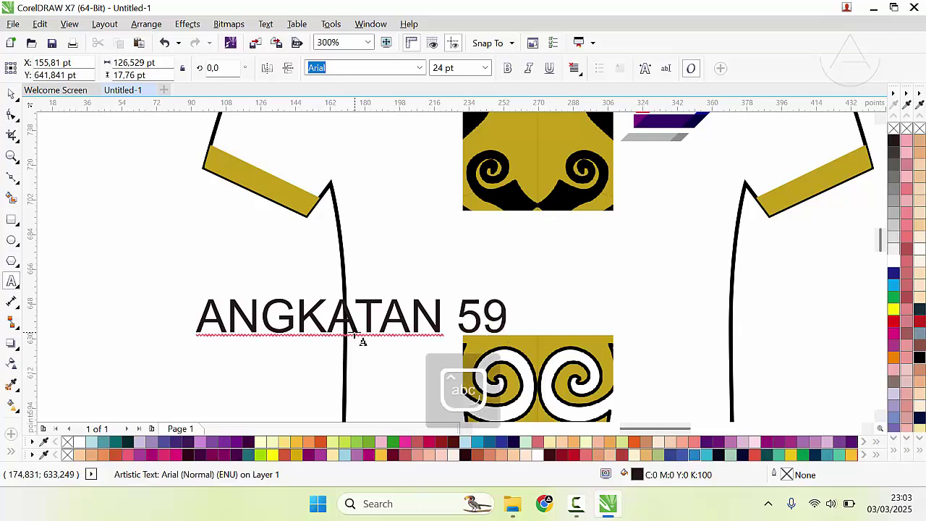
# Move the text onto the white band and set its font to Aldo the Apache.
pyautogui.click(11, 95)
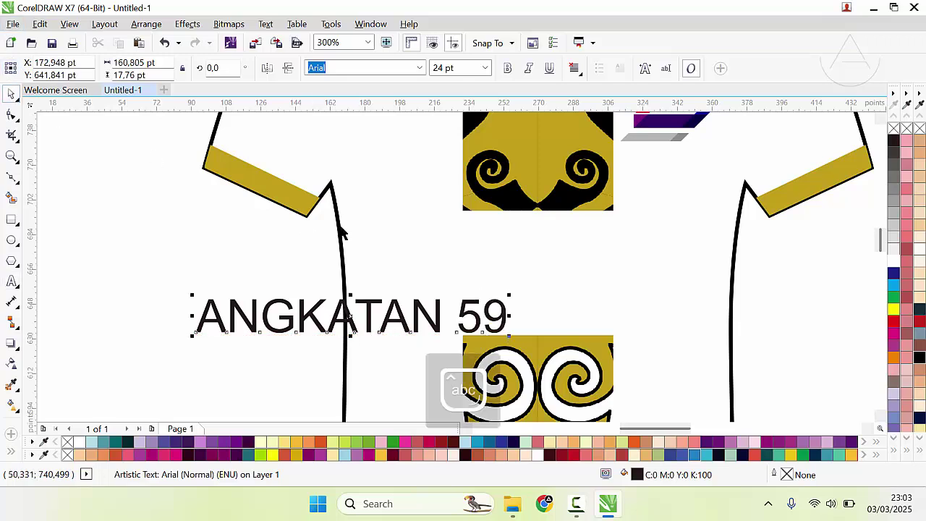
pyautogui.press('c')
pyautogui.press('e')
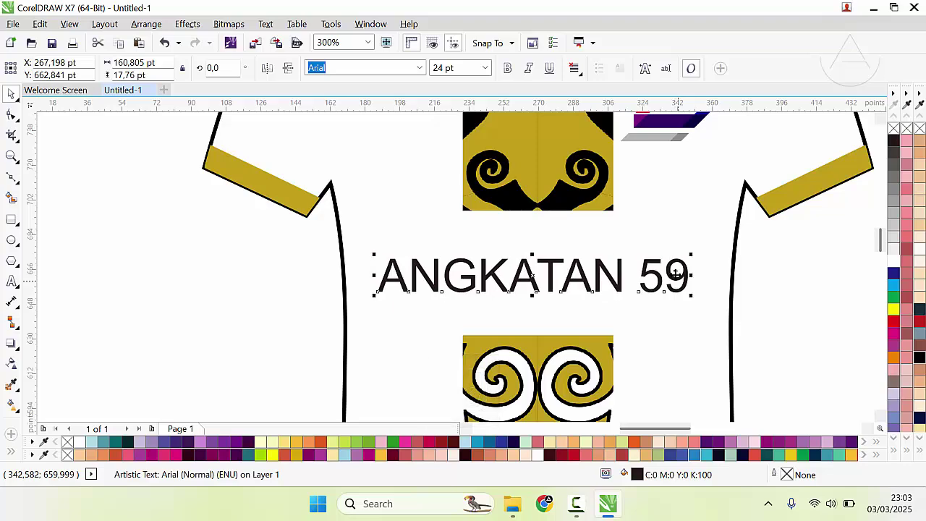
pyautogui.click(419, 68)
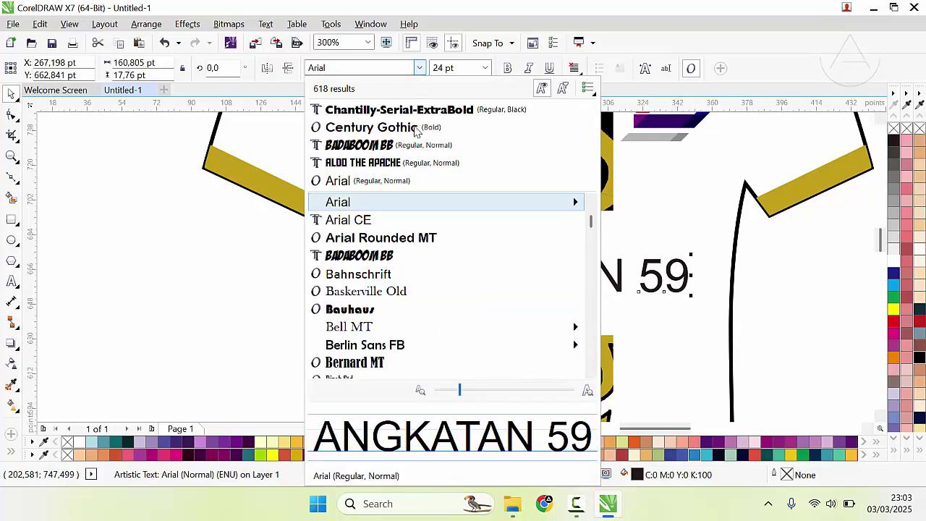
pyautogui.click(412, 164)
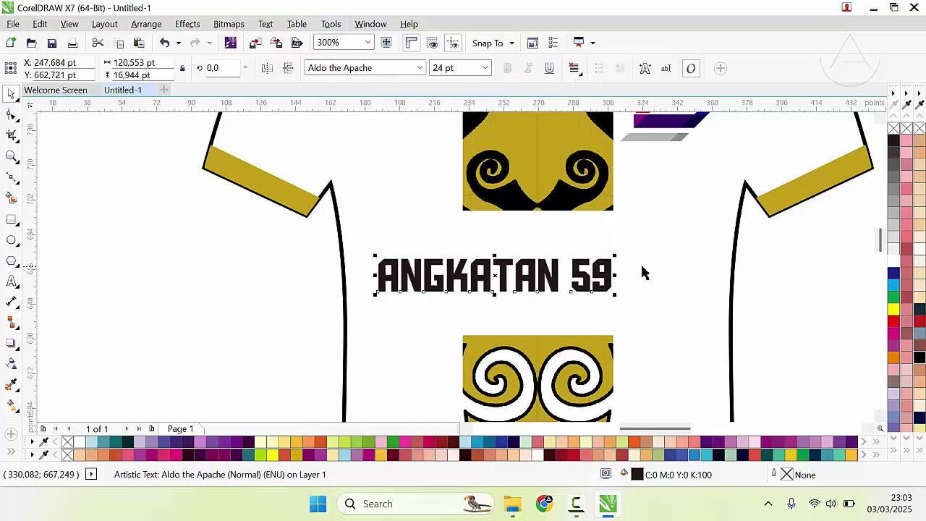
# Enlarge the ANGKATAN 59 text proportionally to about 175.5 pt wide so it spans the chest.
pyautogui.moveTo(615, 255); pyautogui.dragTo(711, 244)
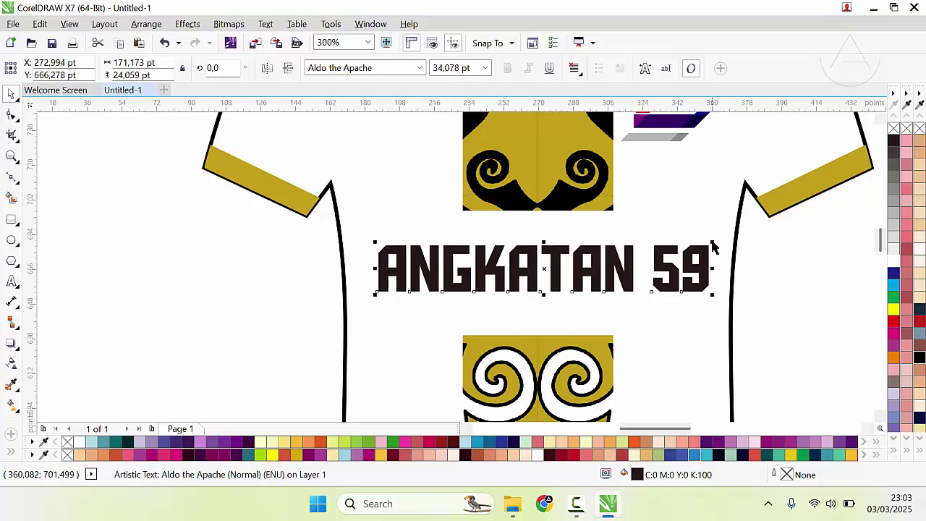
pyautogui.scroll(-2, 465, 277)
pyautogui.moveTo(463, 272); pyautogui.dragTo(434, 280)
pyautogui.click(484, 300)
pyautogui.scroll(2, 427, 285)
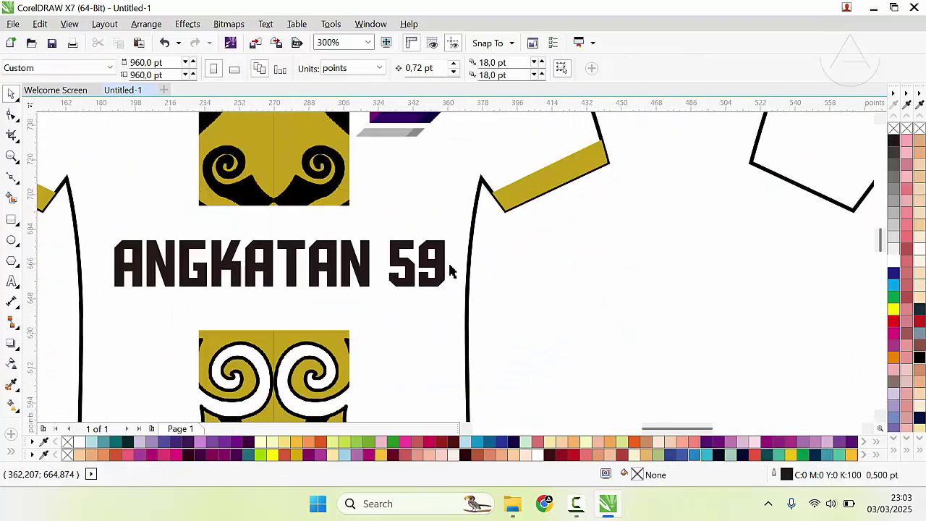
pyautogui.click(442, 259)
pyautogui.moveTo(449, 236)
pyautogui.mouseDown()
pyautogui.moveTo(457, 229)
pyautogui.moveTo(454, 244)
pyautogui.mouseUp()
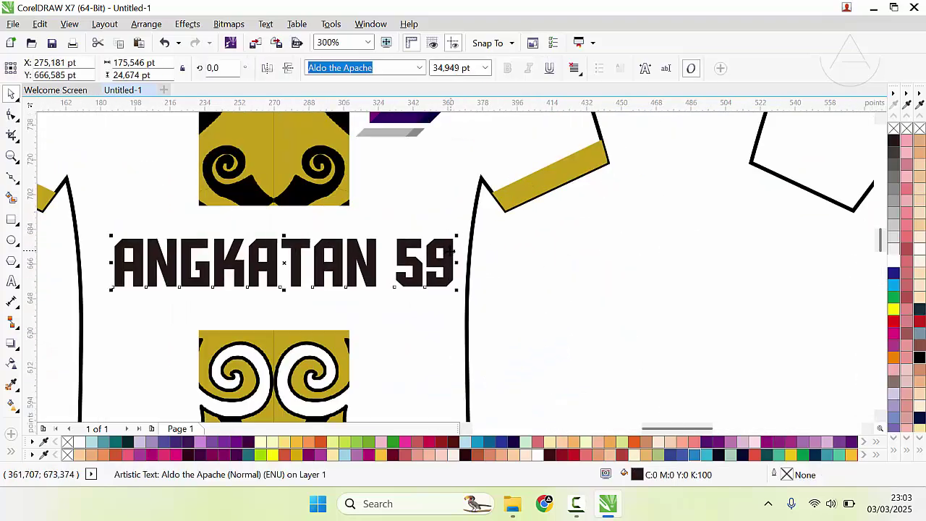
# Fill the ANGKATAN 59 text with black (#000000) and shift it slightly down and left within the white band.
pyautogui.click(920, 359)
pyautogui.click(464, 293)
pyautogui.click(450, 268)
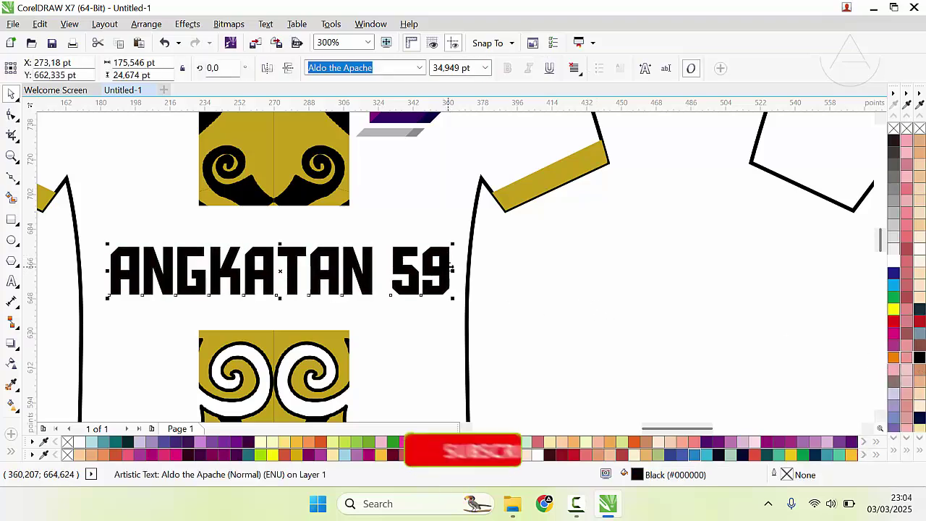
pyautogui.scroll(-2, 450, 268)
pyautogui.scroll(2, 466, 292)
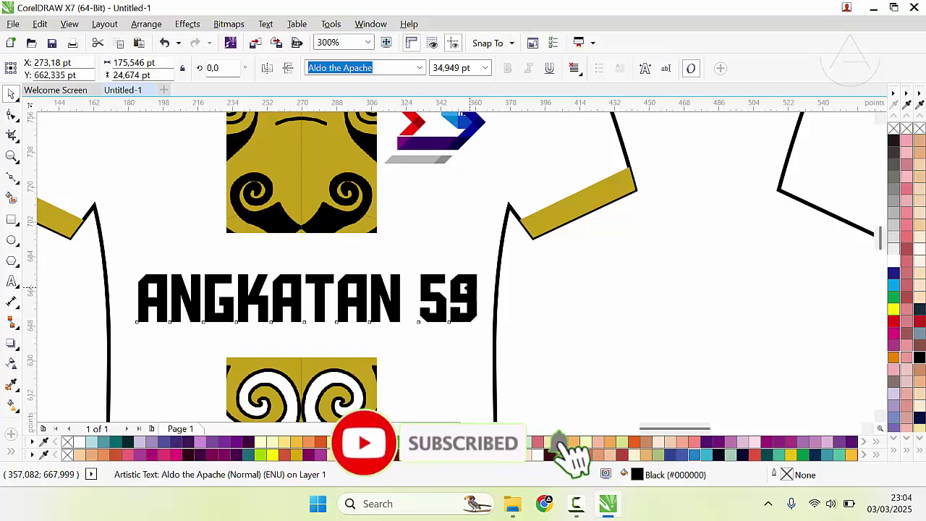
# Center the ANGKATAN 59 text horizontally on the batik strip.
pyautogui.hotkey('ctrl', 'z')
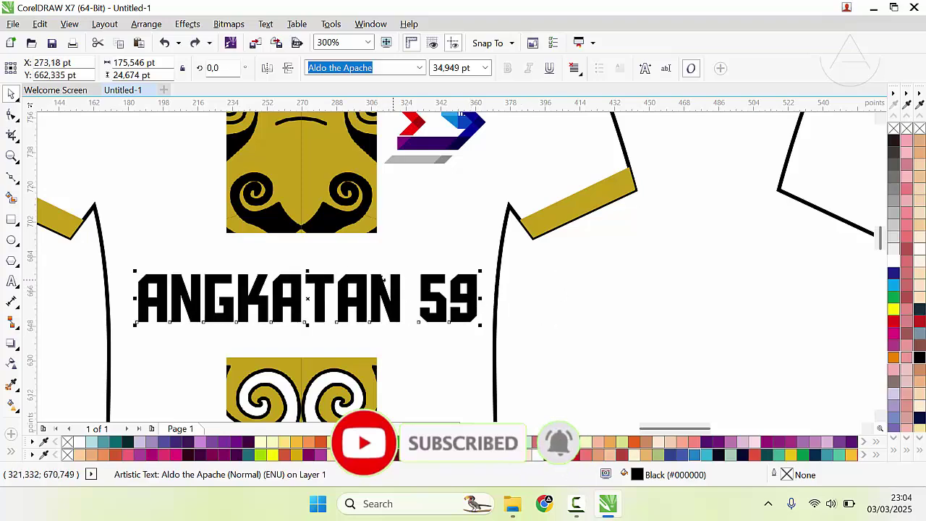
pyautogui.keyDown('shift'); pyautogui.click(336, 192); pyautogui.keyUp('shift')
pyautogui.scroll(-2, 318, 165)
pyautogui.moveTo(453, 263); pyautogui.dragTo(528, 263)
pyautogui.hotkey('ctrl', 'z')
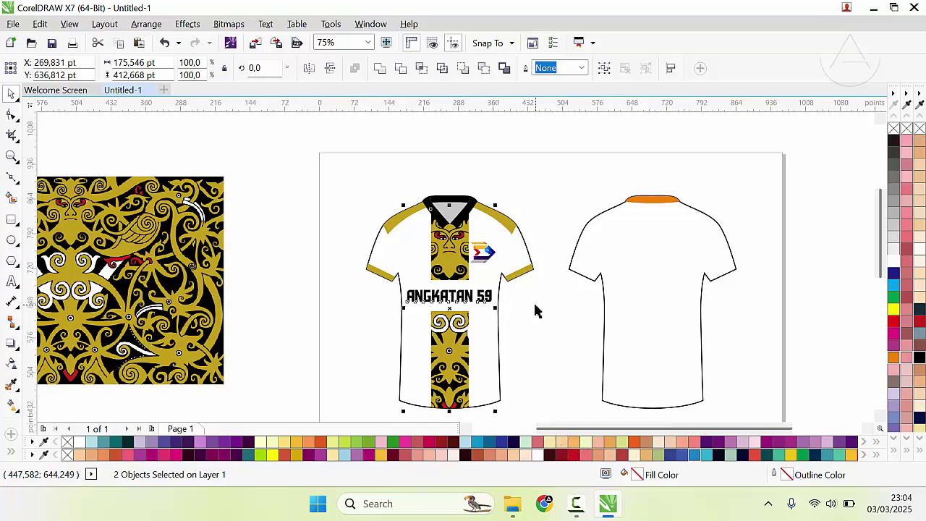
pyautogui.click(528, 308)
pyautogui.scroll(4, 450, 292)
# Enlarge the ANGKATAN 59 text slightly from its center and reduce the white band's height evenly above and below it.
pyautogui.click(464, 297)
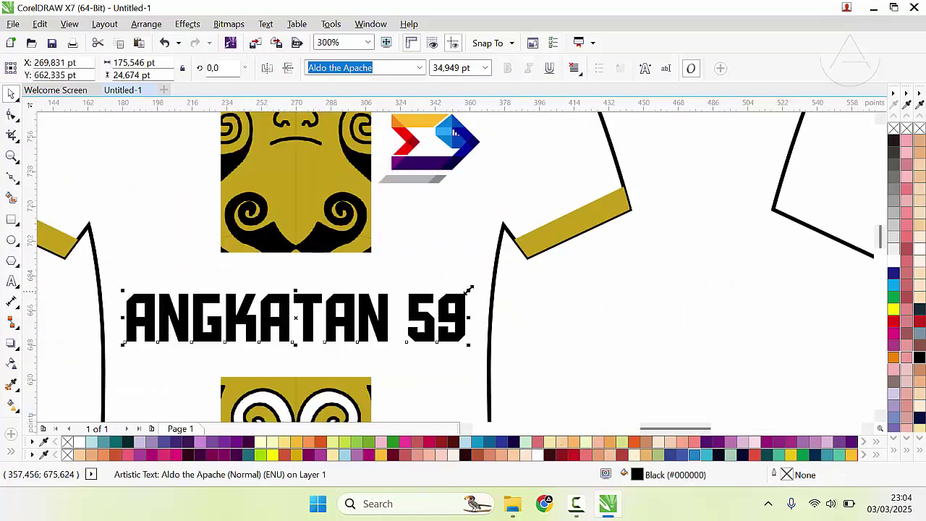
pyautogui.moveTo(470, 289); pyautogui.dragTo(471, 289)
pyautogui.click(367, 278)
pyautogui.click(293, 255)
pyautogui.moveTo(296, 251); pyautogui.dragTo(297, 259)
pyautogui.click(495, 316)
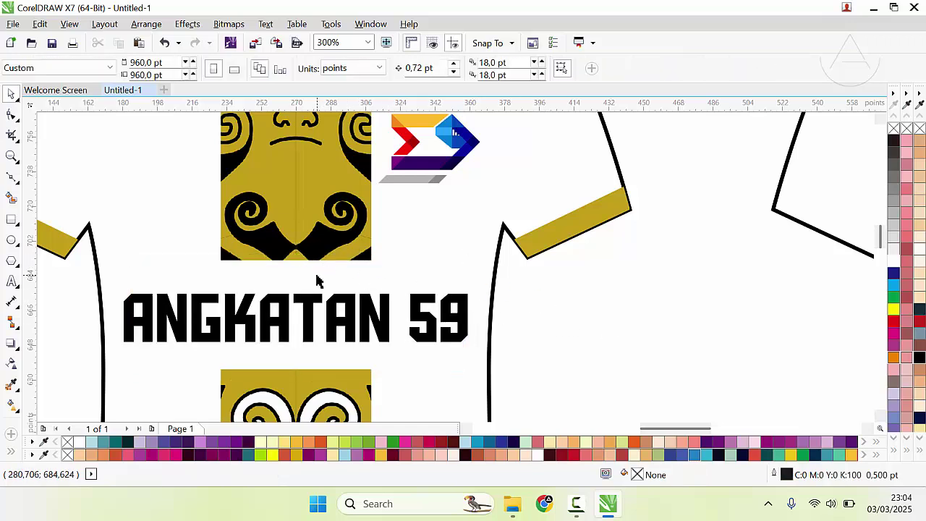
# Examine the front jersey's lettering, logo and batik strip alongside the blank back jersey.
pyautogui.scroll(-2, 500, 275)
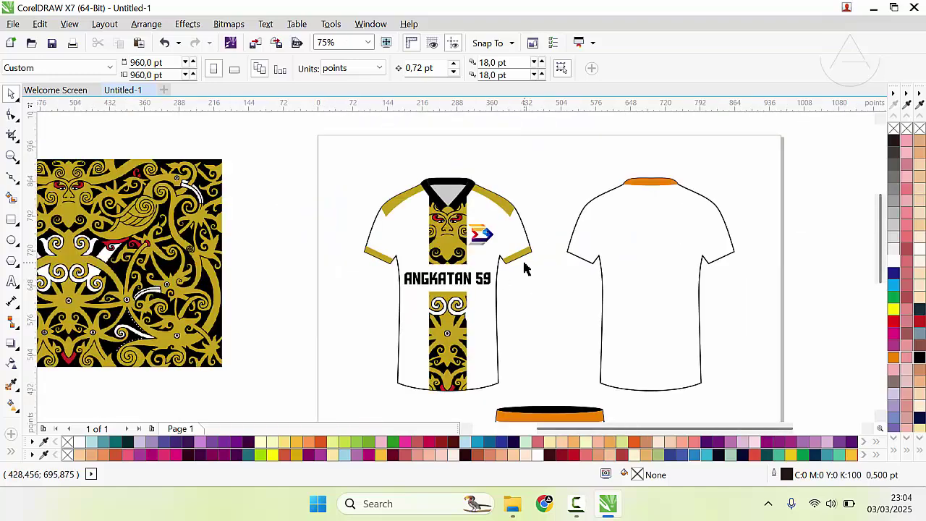
pyautogui.scroll(-1, 526, 269)
pyautogui.scroll(1, 457, 270)
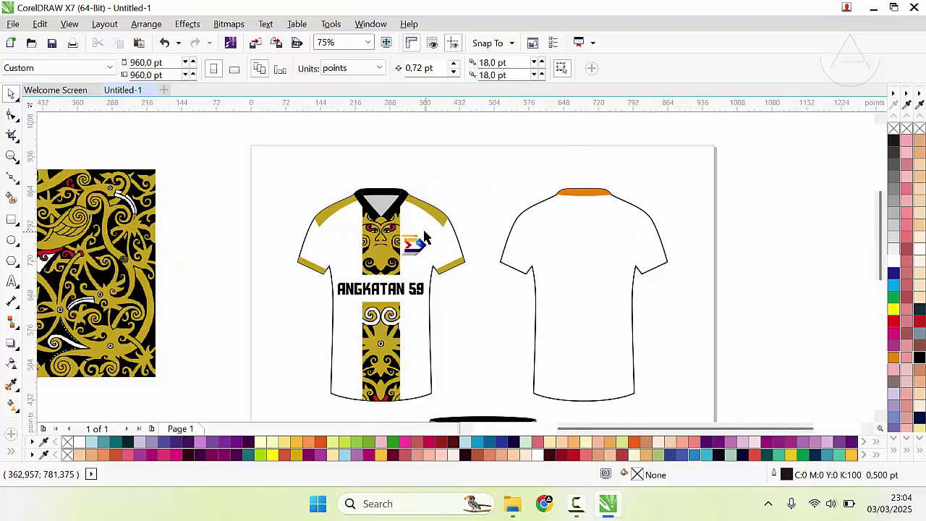
pyautogui.moveTo(434, 245); pyautogui.dragTo(357, 244)
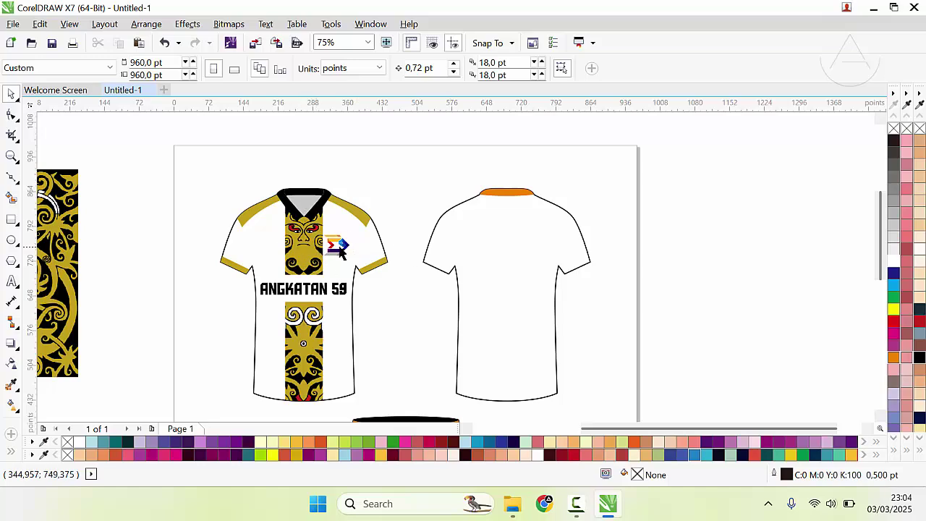
pyautogui.scroll(1, 340, 250)
pyautogui.click(338, 246)
pyautogui.scroll(-1, 455, 256)
pyautogui.click(502, 268)
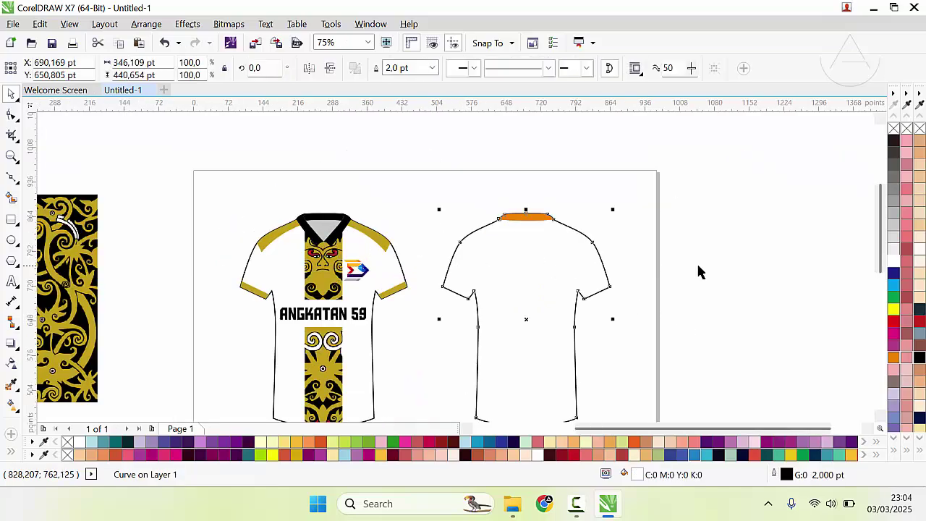
pyautogui.click(699, 272)
pyautogui.scroll(-1, 455, 273)
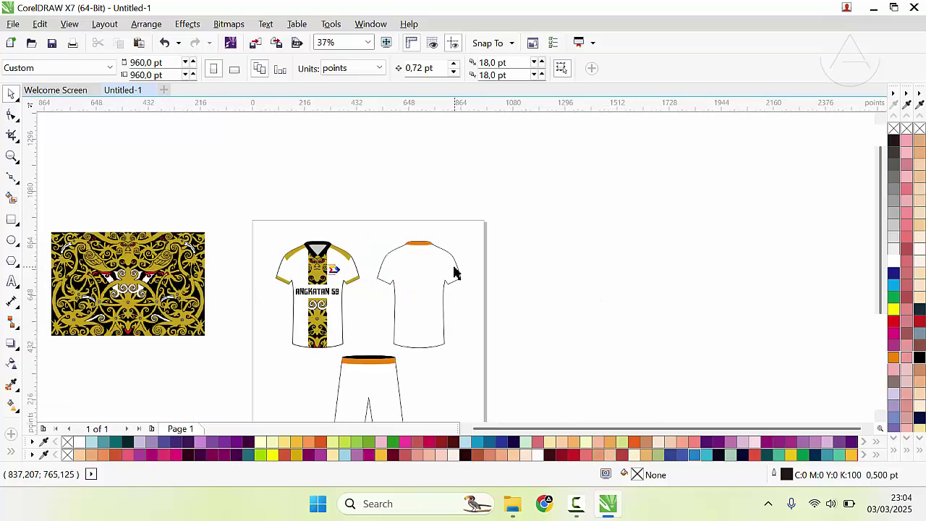
# Copy both gold shoulder panels of the front jersey across to the back jersey at the same height.
pyautogui.scroll(1, 370, 268)
pyautogui.click(300, 273)
pyautogui.scroll(1, 324, 274)
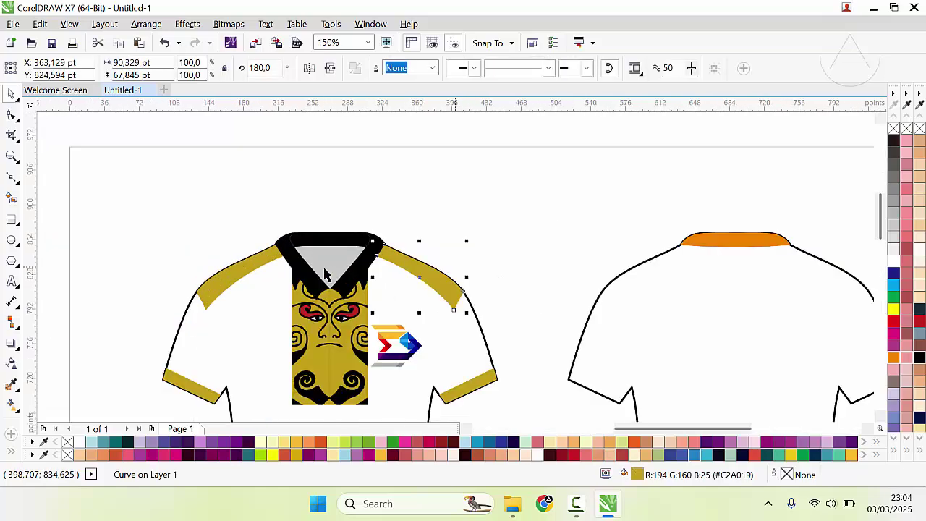
pyautogui.keyDown('shift'); pyautogui.click(269, 262); pyautogui.keyUp('shift')
pyautogui.moveTo(426, 280); pyautogui.dragTo(793, 294)
pyautogui.hotkey('ctrl', 'z')
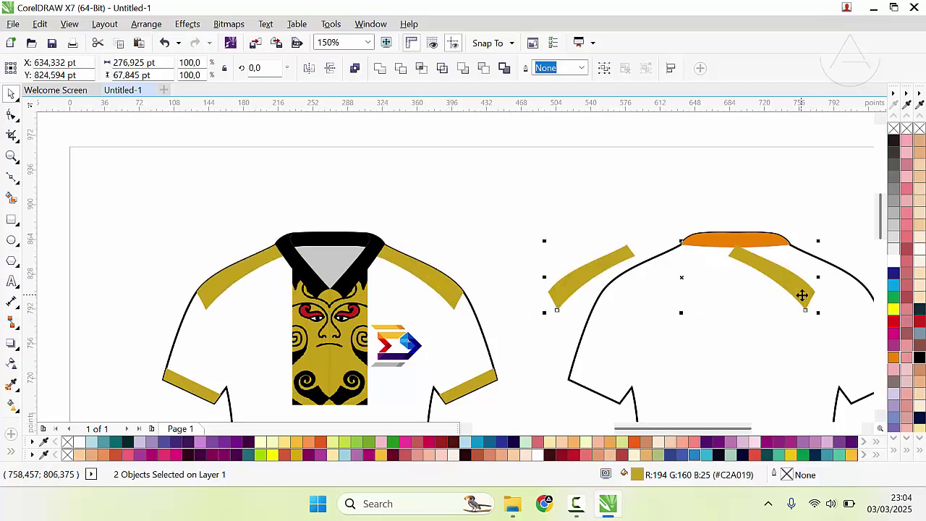
pyautogui.scroll(2, 802, 295)
pyautogui.scroll(-2, 471, 279)
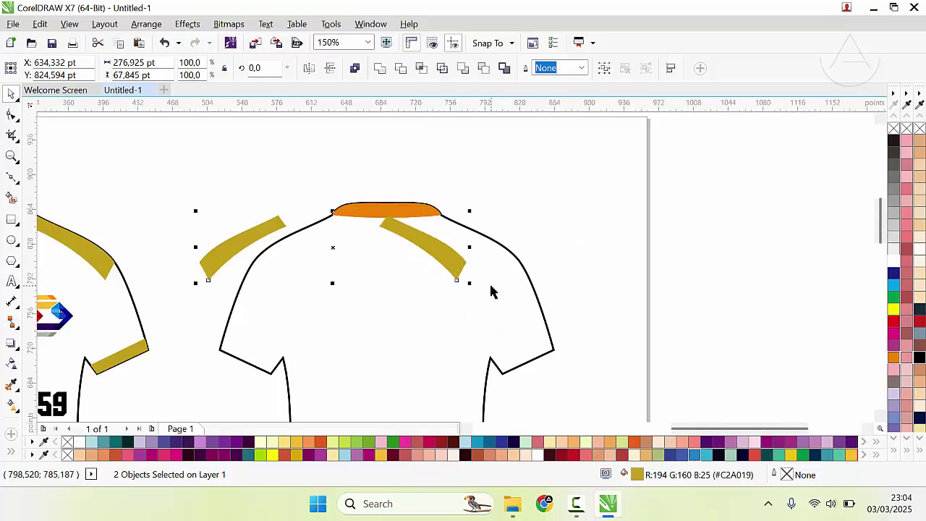
# Group the two copied gold shoulder panels.
pyautogui.click(524, 255)
pyautogui.click(444, 258)
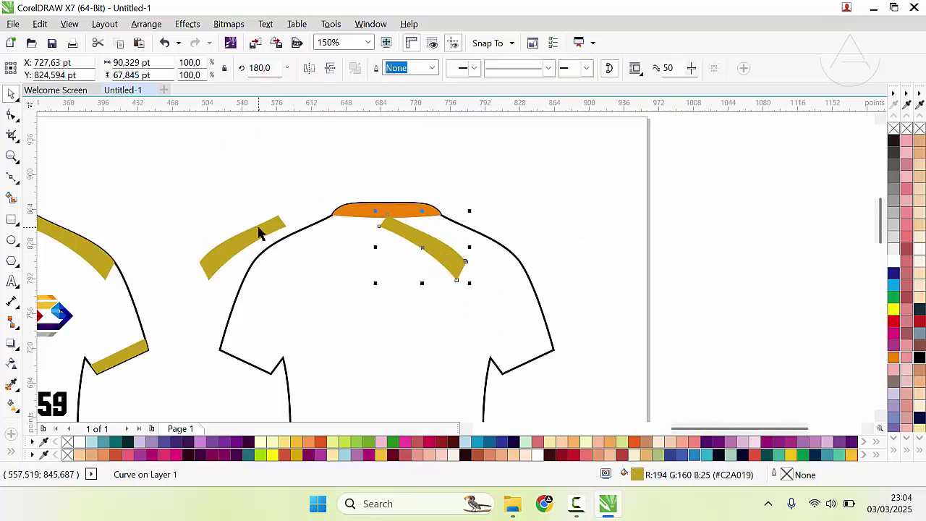
pyautogui.keyDown('shift'); pyautogui.click(259, 227); pyautogui.keyUp('shift')
pyautogui.hotkey('ctrl', 'g')
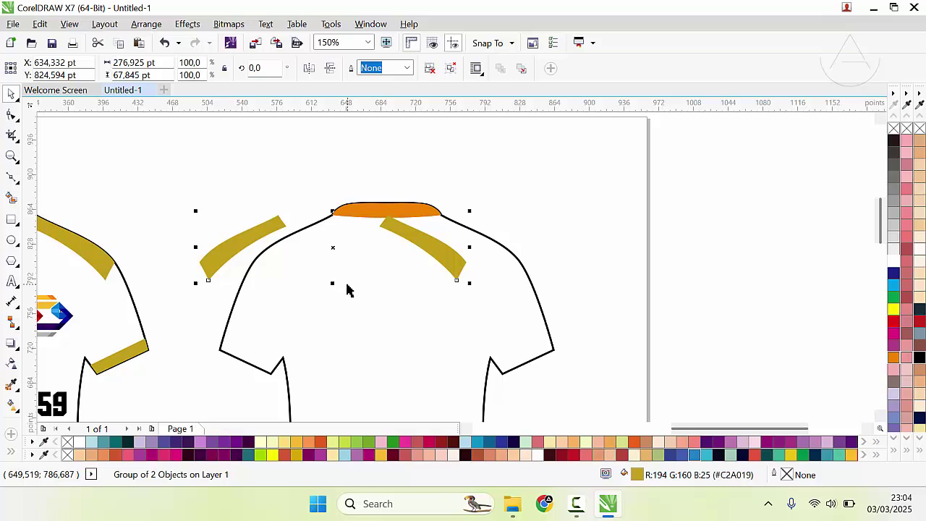
pyautogui.hotkey('ctrl', 'u')
# Center the grouped gold shoulder panels horizontally on the back jersey's body.
pyautogui.scroll(-1, 454, 267)
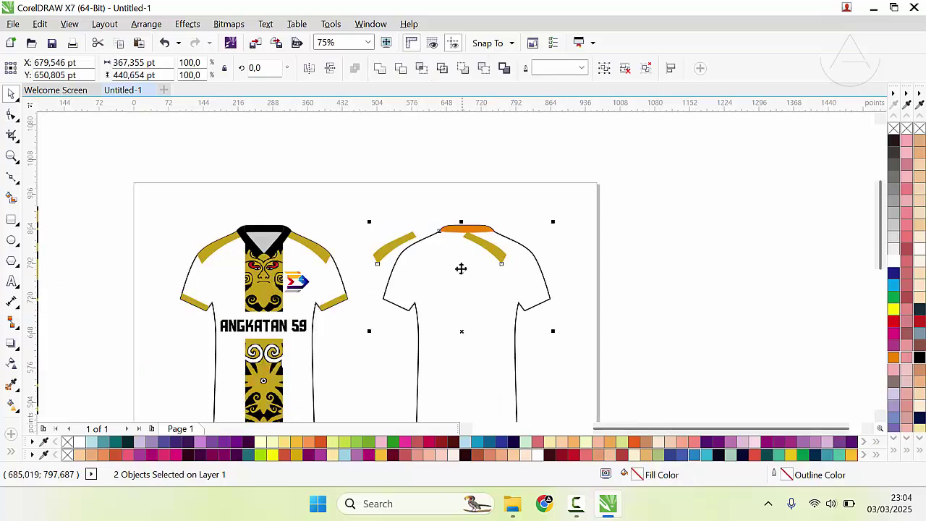
pyautogui.moveTo(461, 268); pyautogui.dragTo(527, 276)
pyautogui.hotkey('ctrl', 'z')
pyautogui.press('c')
pyautogui.click(626, 253)
pyautogui.scroll(2, 506, 240)
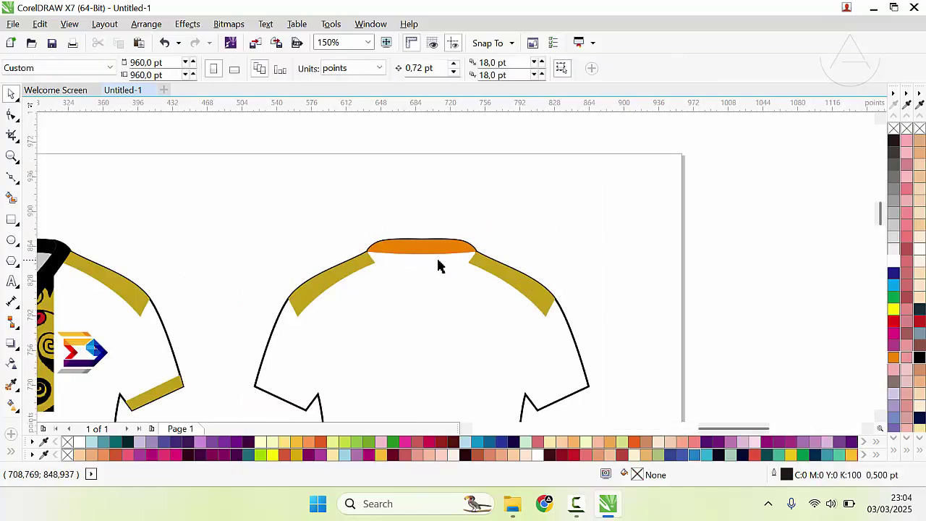
# Fill the back jersey's orange collar with black to match the front jersey's collar.
pyautogui.click(306, 275)
pyautogui.scroll(-2, 525, 254)
pyautogui.press('Escape')
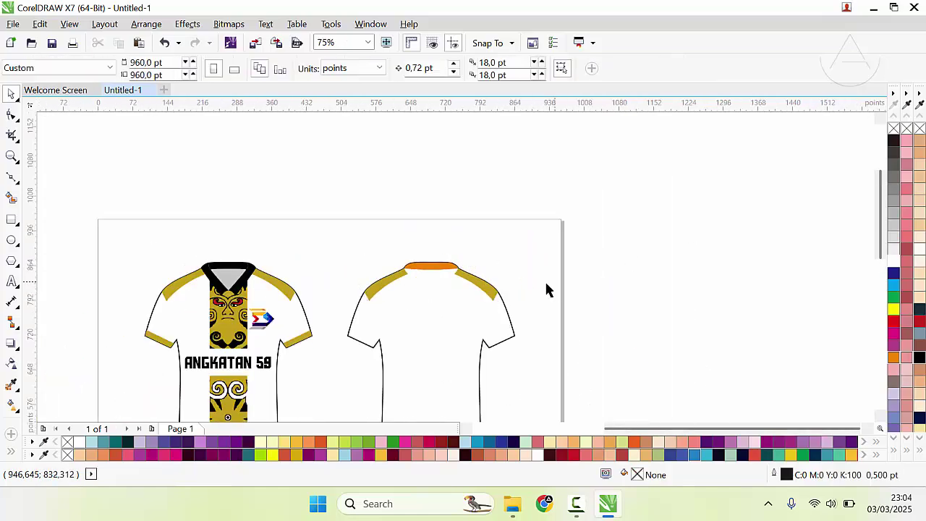
pyautogui.scroll(1, 456, 268)
pyautogui.scroll(1, 463, 266)
pyautogui.click(463, 267)
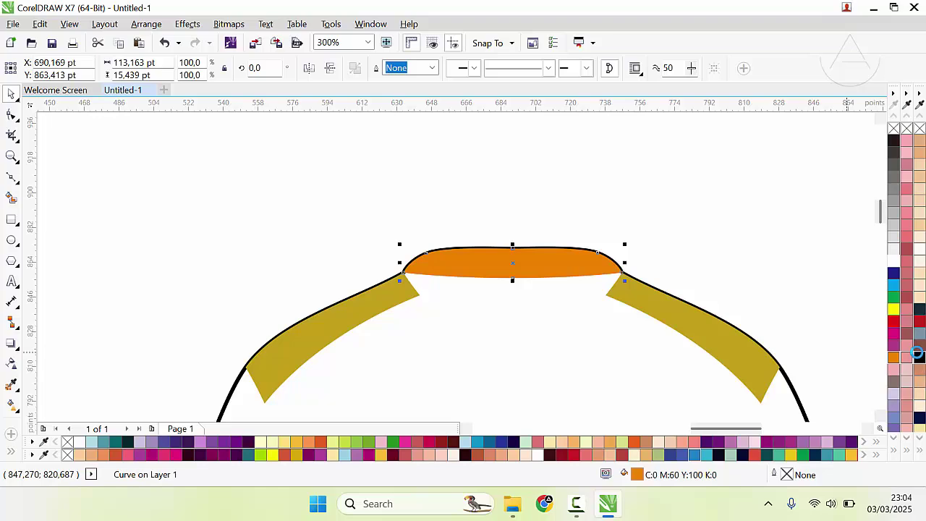
pyautogui.click(917, 354)
pyautogui.press('Escape')
# Draw a closed Bezier shape extending the left gold shoulder panel's inner end across the left part of the back collar.
pyautogui.scroll(-2, 701, 287)
pyautogui.scroll(1, 453, 270)
pyautogui.scroll(1, 391, 289)
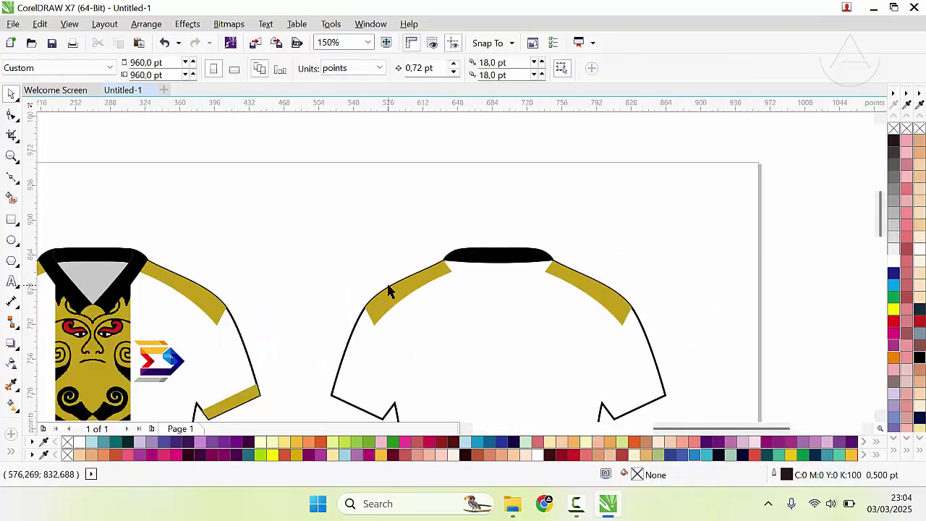
pyautogui.scroll(1, 454, 279)
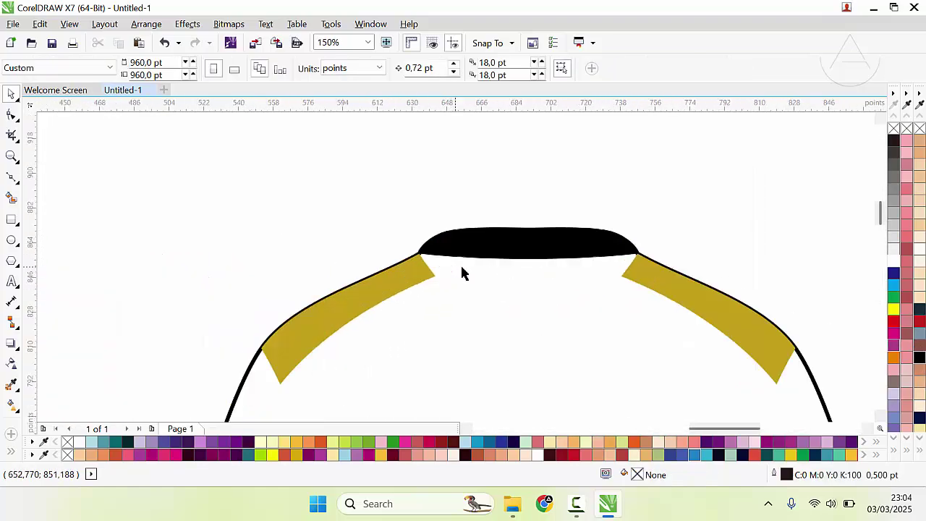
pyautogui.scroll(-3, 455, 268)
pyautogui.scroll(3, 455, 268)
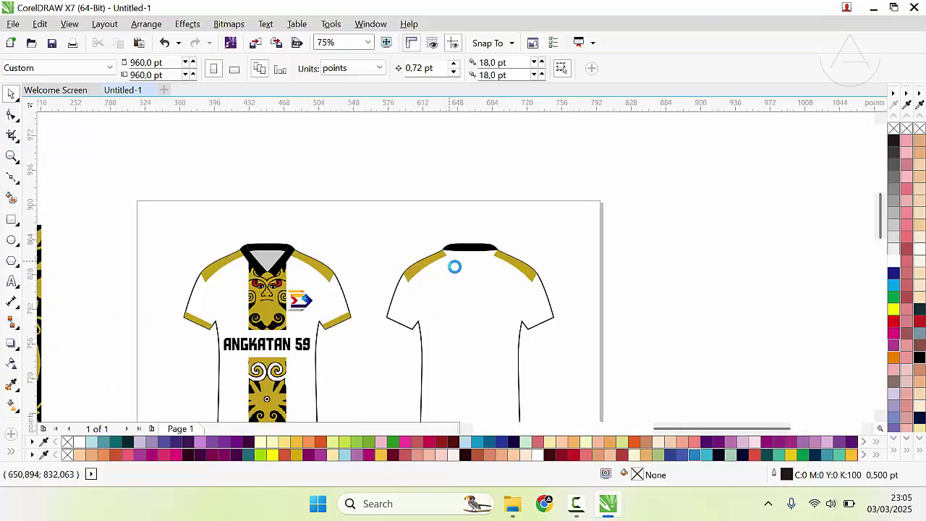
pyautogui.click(11, 178)
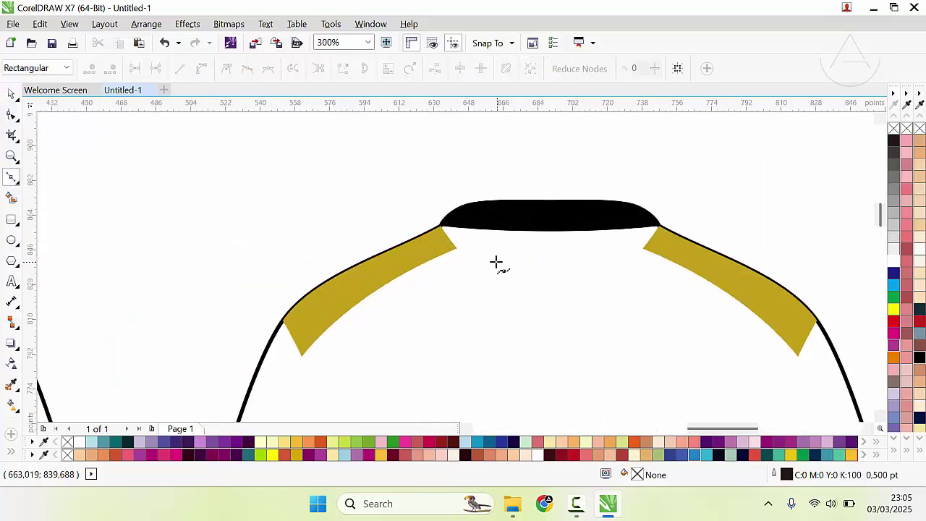
pyautogui.moveTo(456, 248); pyautogui.dragTo(510, 229)
pyautogui.click(526, 223)
pyautogui.scroll(1, 459, 225)
pyautogui.click(391, 242)
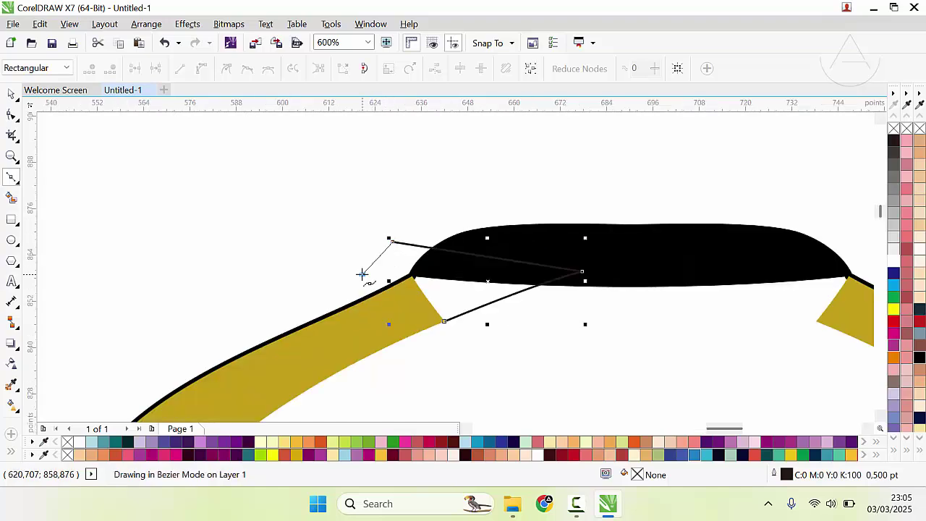
pyautogui.click(362, 274)
pyautogui.click(405, 310)
pyautogui.click(443, 321)
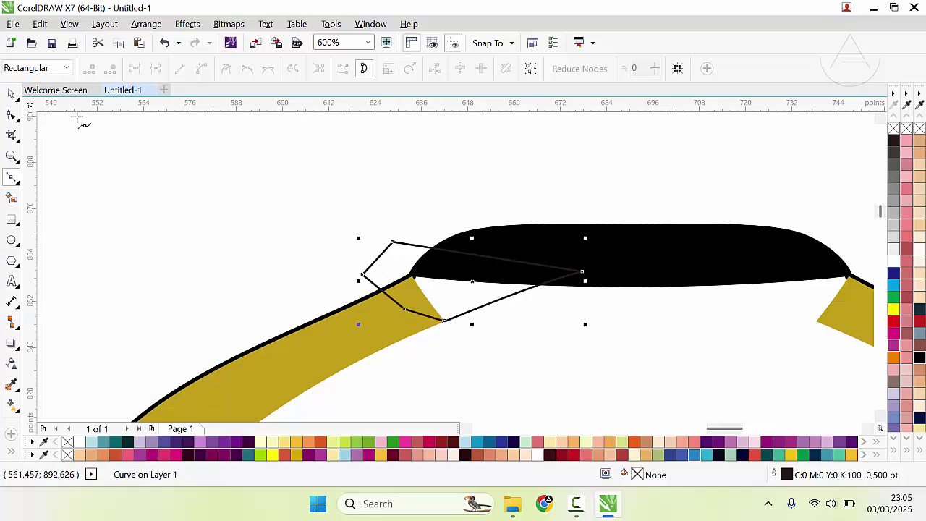
# Intersect the drawn extension shape with the back jersey's body and delete the original shape.
pyautogui.click(11, 98)
pyautogui.scroll(-1, 403, 242)
pyautogui.moveTo(481, 314); pyautogui.dragTo(473, 335)
pyautogui.hotkey('ctrl', 'z')
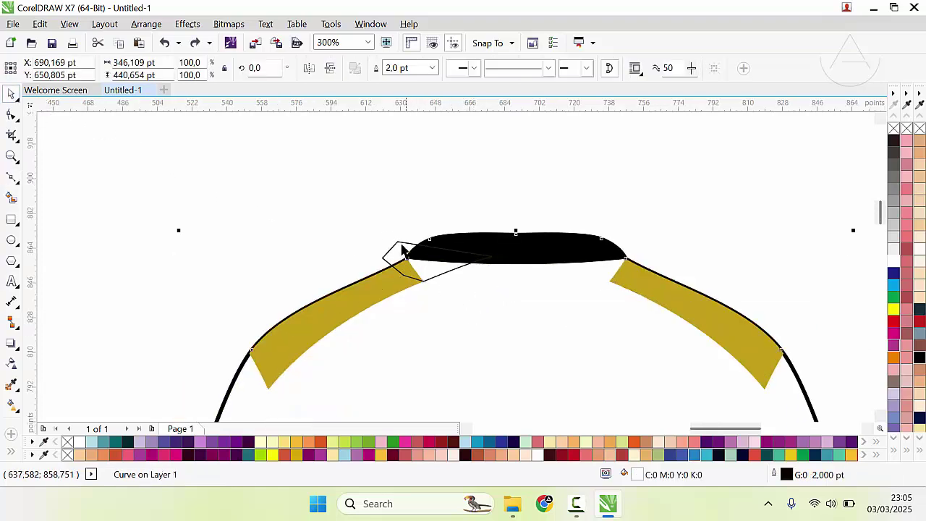
pyautogui.moveTo(525, 284); pyautogui.dragTo(552, 320)
pyautogui.hotkey('ctrl', 'z')
pyautogui.keyDown('shift'); pyautogui.click(398, 246); pyautogui.keyUp('shift')
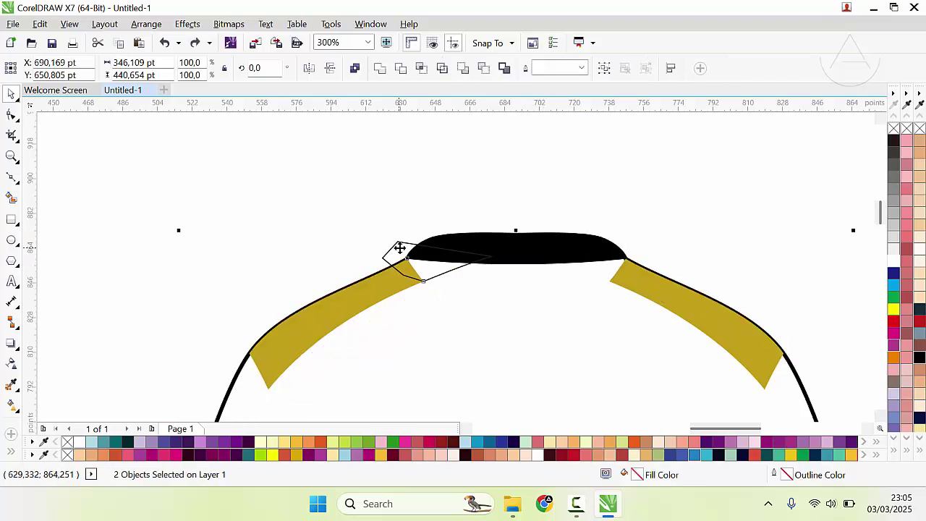
pyautogui.moveTo(399, 248); pyautogui.dragTo(329, 248)
pyautogui.hotkey('ctrl', 'z')
pyautogui.click(419, 71)
pyautogui.press('Escape')
pyautogui.moveTo(396, 249); pyautogui.dragTo(325, 251)
pyautogui.press('Delete')
# Weld the intersected extension piece to the back jersey's gold shoulder panels.
pyautogui.click(440, 281)
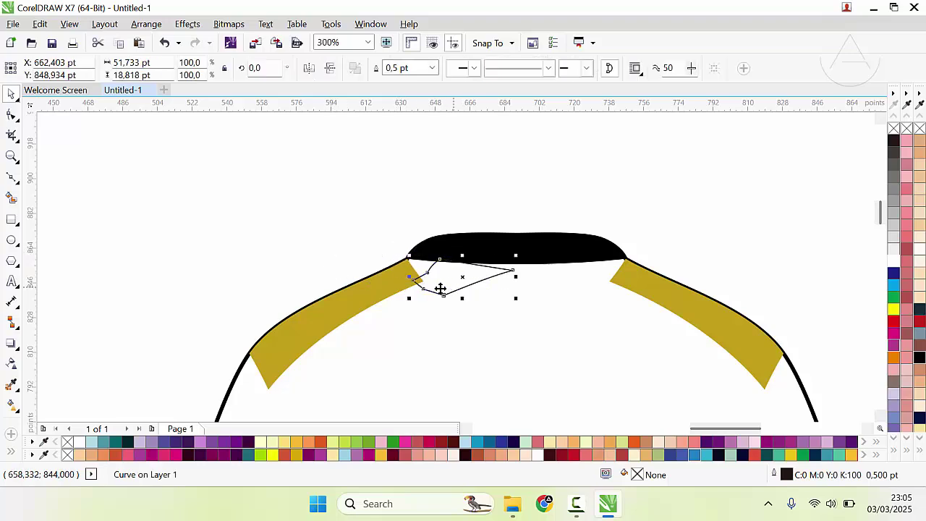
pyautogui.keyDown('shift'); pyautogui.click(390, 290); pyautogui.keyUp('shift')
pyautogui.moveTo(357, 295); pyautogui.dragTo(316, 332)
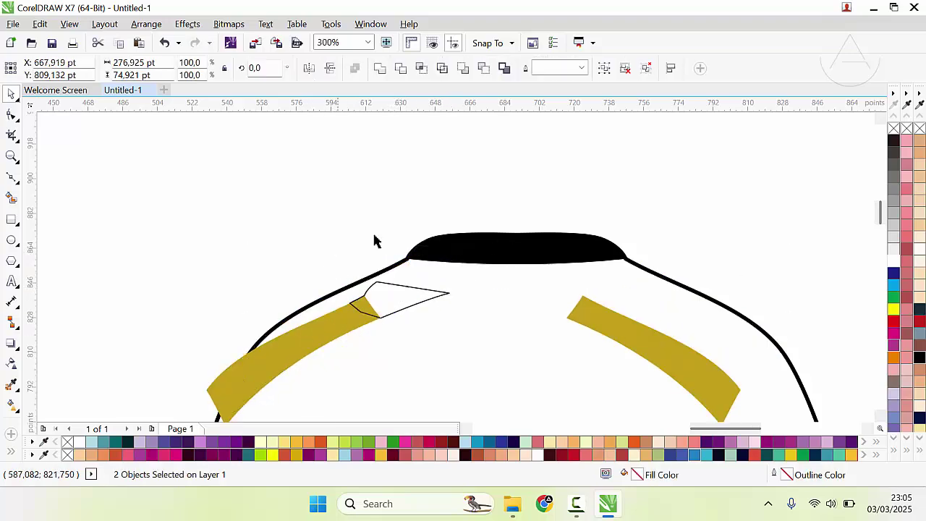
pyautogui.hotkey('ctrl', 'z')
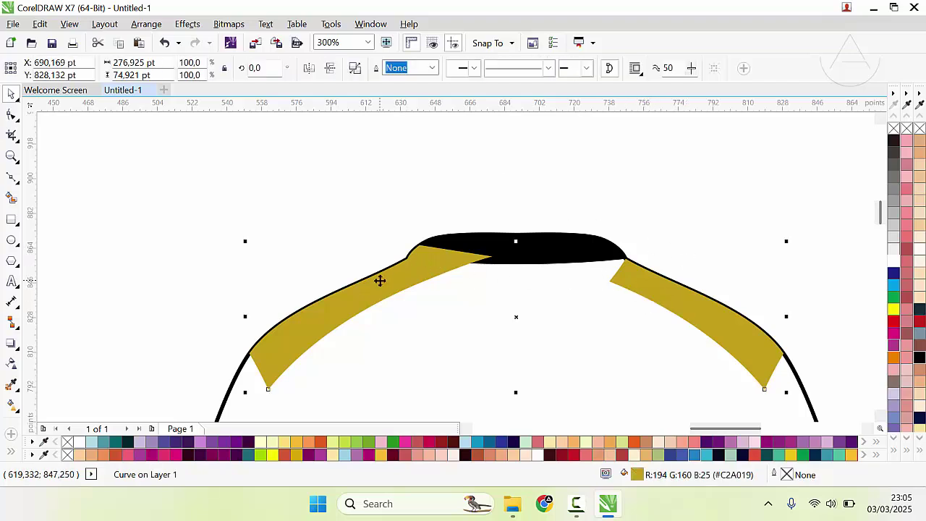
# Order the welded gold shoulder panels directly in front of the back jersey's body, behind the black collar.
pyautogui.rightClick(380, 280)
pyautogui.moveTo(451, 332)
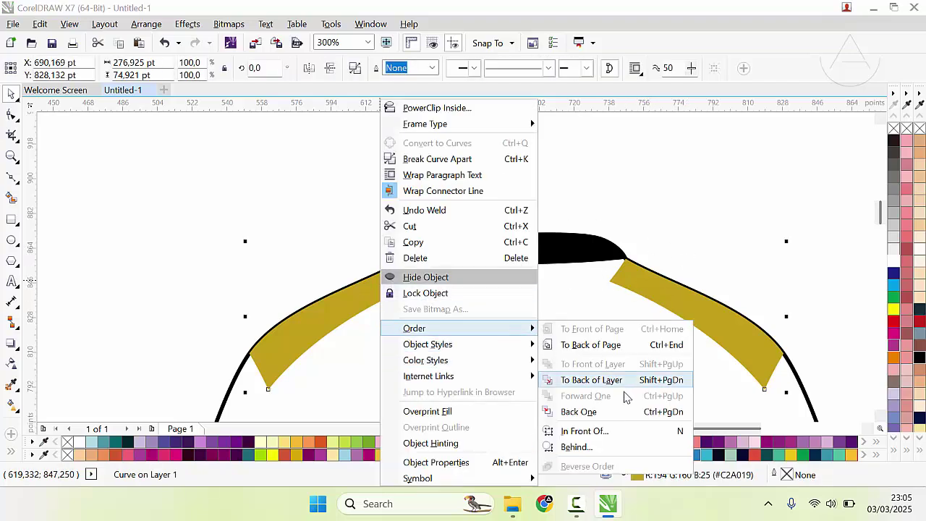
pyautogui.click(604, 431)
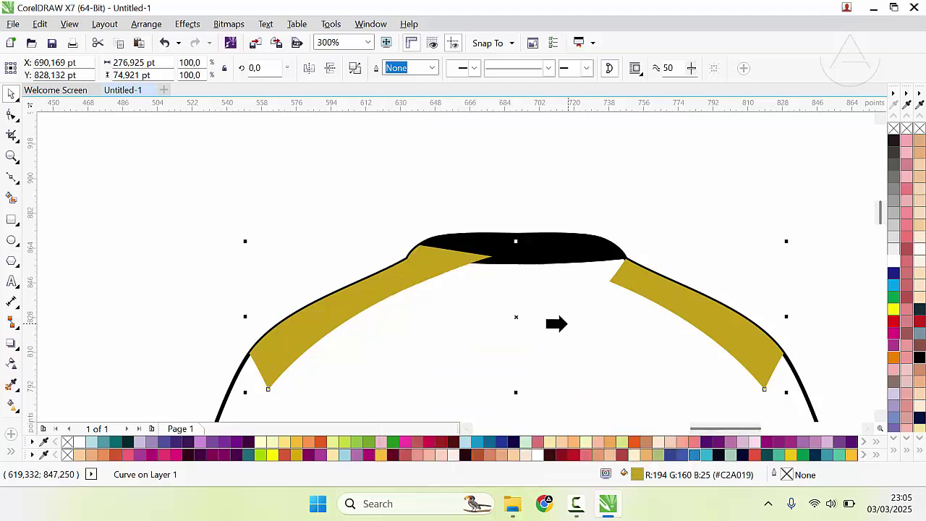
pyautogui.click(617, 279)
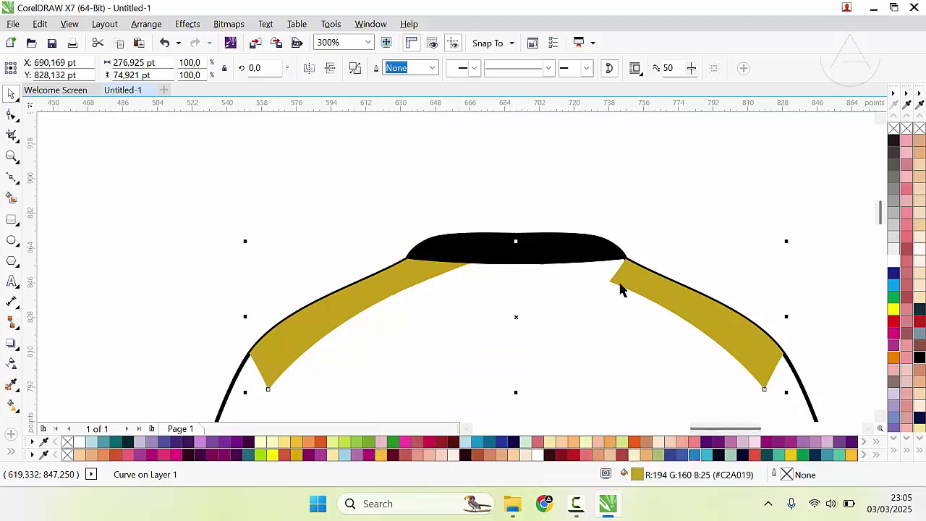
# Break the gold shoulder panels apart and delete the shorter right panel of the back jersey.
pyautogui.click(355, 69)
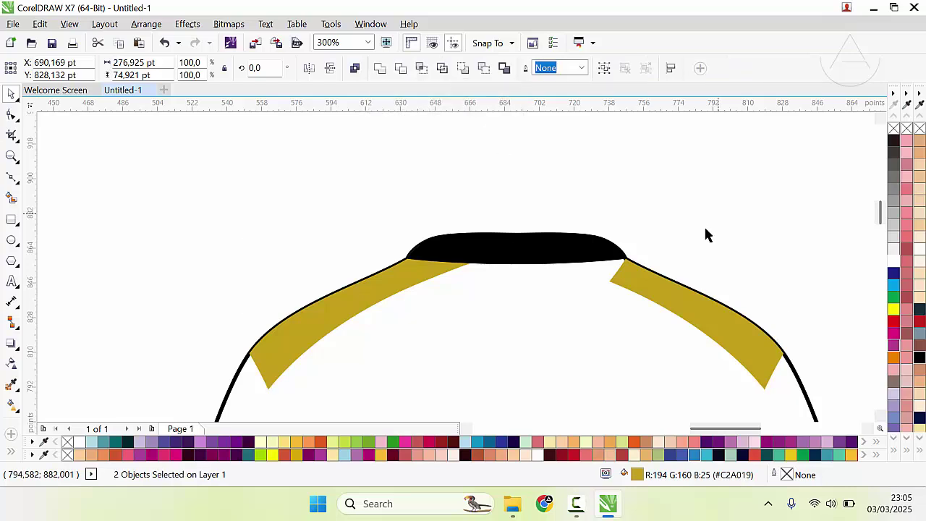
pyautogui.click(661, 297)
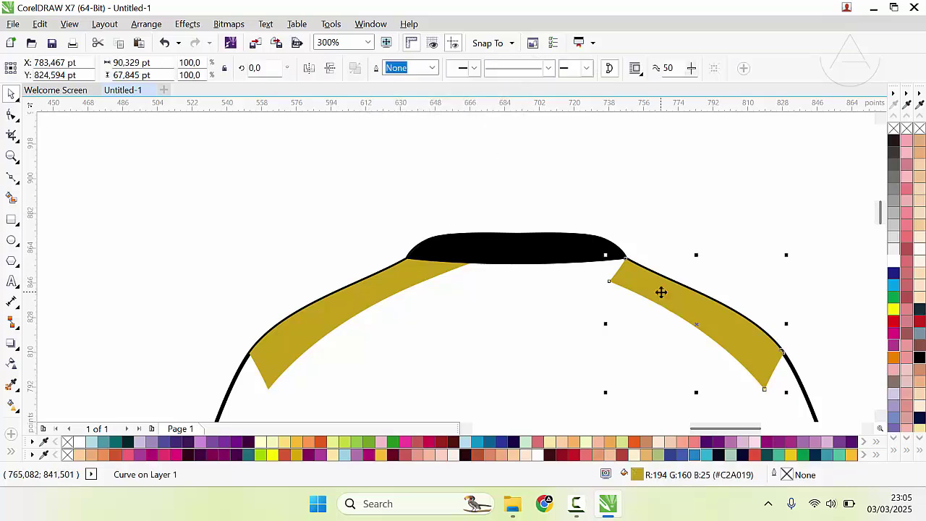
pyautogui.press('Delete')
# Duplicate the extended left gold panel, mirror it horizontally and align the copy with the collar corner on the right shoulder.
pyautogui.moveTo(375, 300)
pyautogui.mouseDown()
pyautogui.moveTo(403, 311)
pyautogui.moveTo(374, 301)
pyautogui.mouseUp()
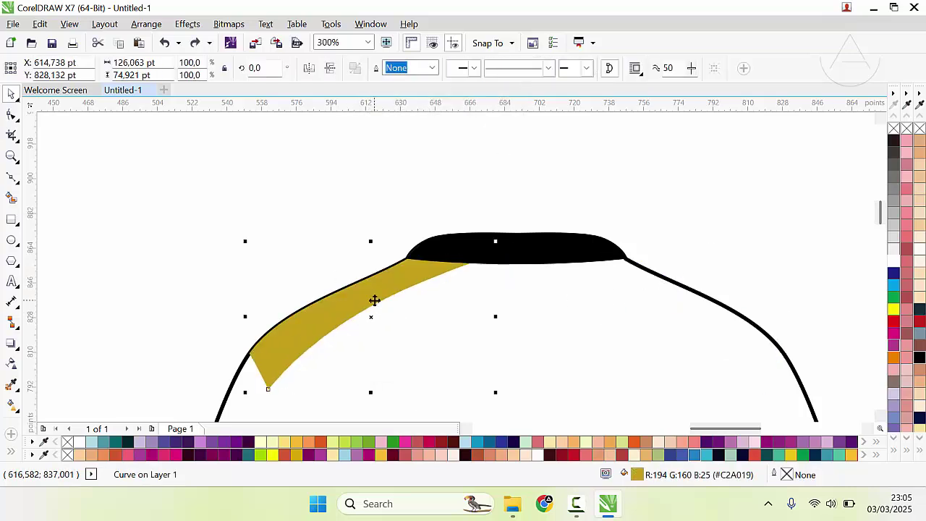
pyautogui.hotkey('shift', 'pageup')
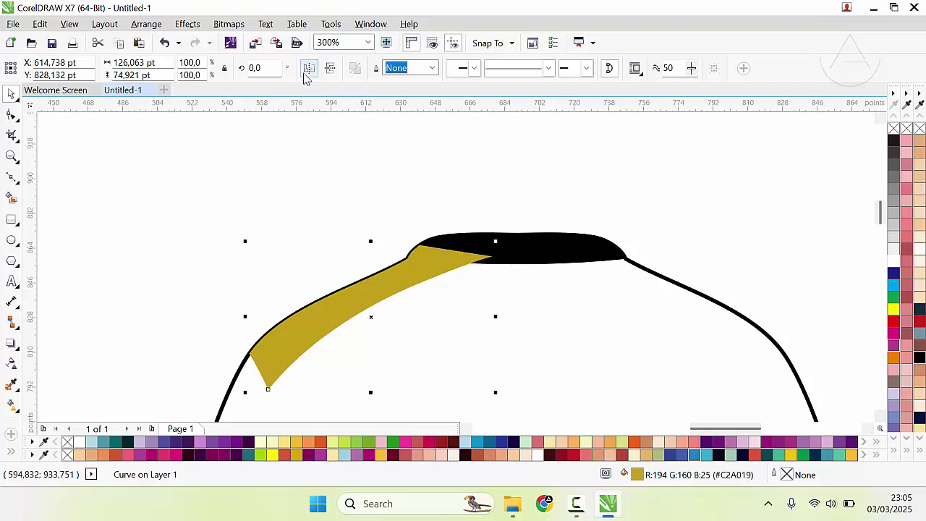
pyautogui.click(305, 72)
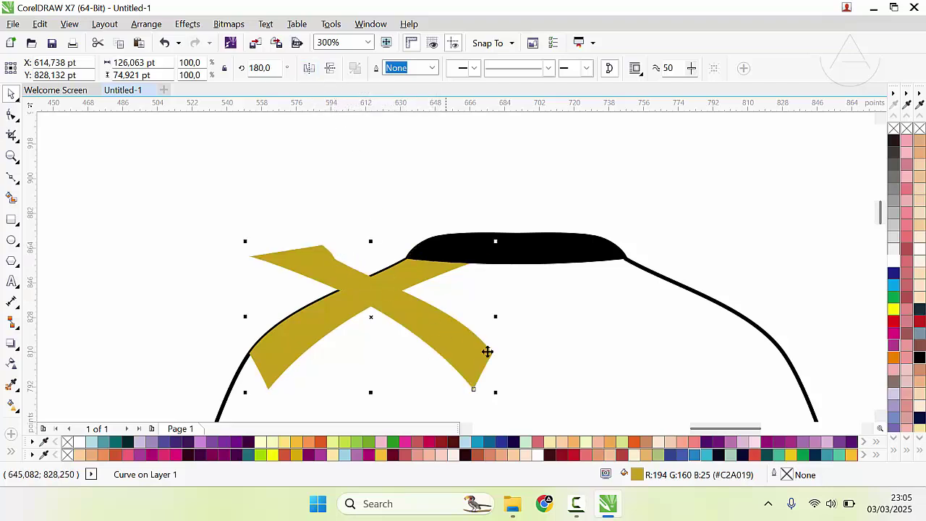
pyautogui.moveTo(487, 352); pyautogui.dragTo(783, 350)
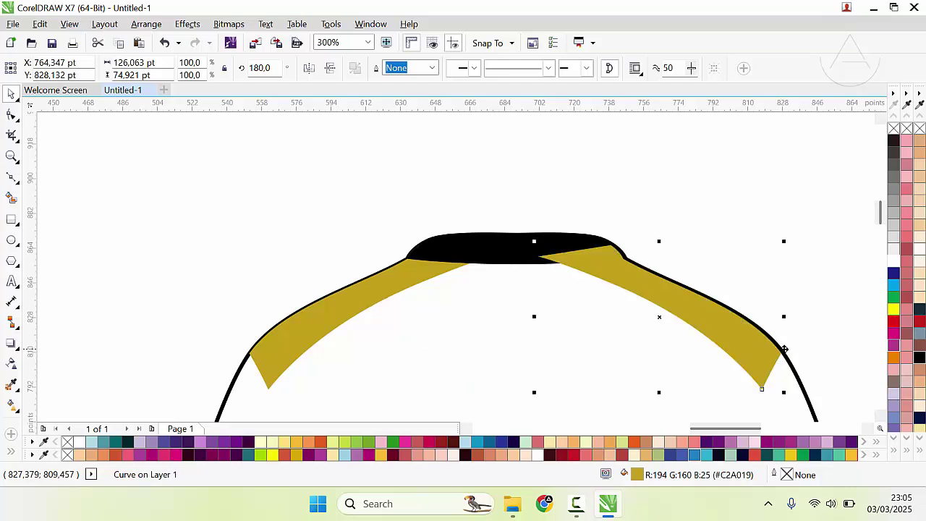
pyautogui.scroll(2, 455, 269)
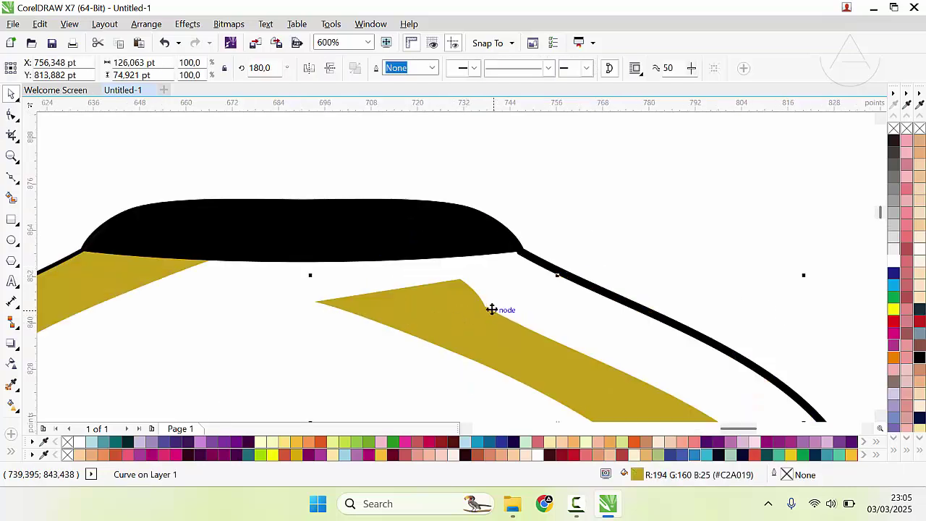
pyautogui.moveTo(482, 306); pyautogui.dragTo(568, 248)
pyautogui.scroll(-2, 569, 248)
# Order the mirrored right gold panel in front of the back jersey's body so it sits behind the collar.
pyautogui.press('Escape')
pyautogui.click(442, 296)
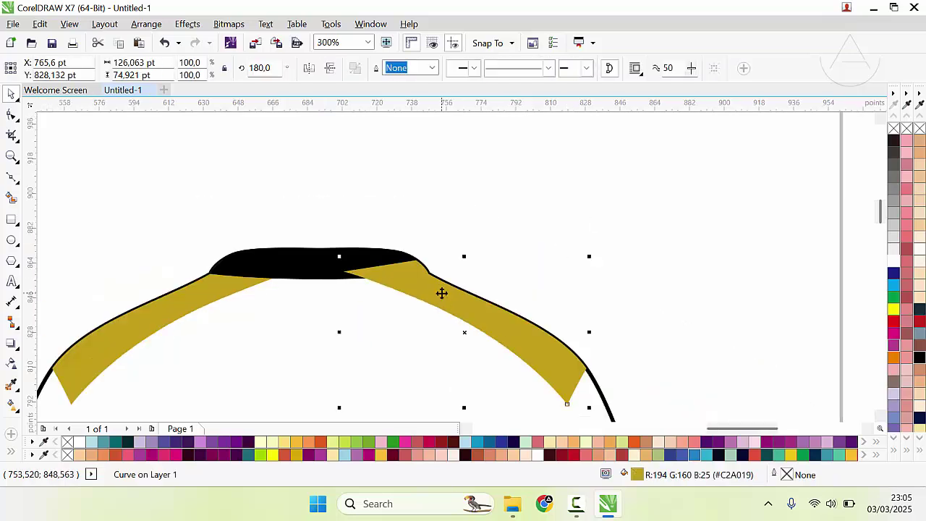
pyautogui.rightClick(442, 295)
pyautogui.moveTo(505, 328)
pyautogui.click(654, 431)
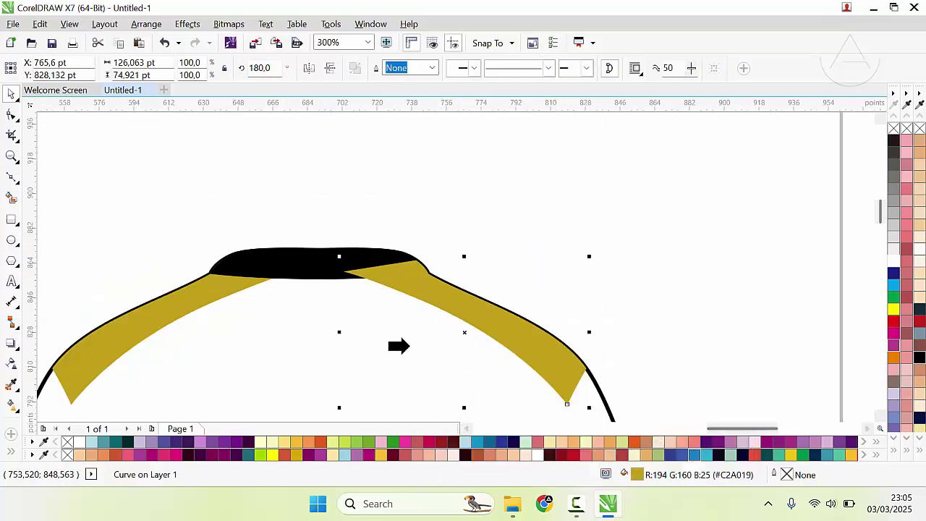
pyautogui.click(405, 345)
pyautogui.click(524, 278)
# Examine the back jersey's collar and gold shoulder panels alongside the front jersey.
pyautogui.scroll(-2, 454, 266)
pyautogui.scroll(-1, 455, 267)
pyautogui.scroll(1, 426, 275)
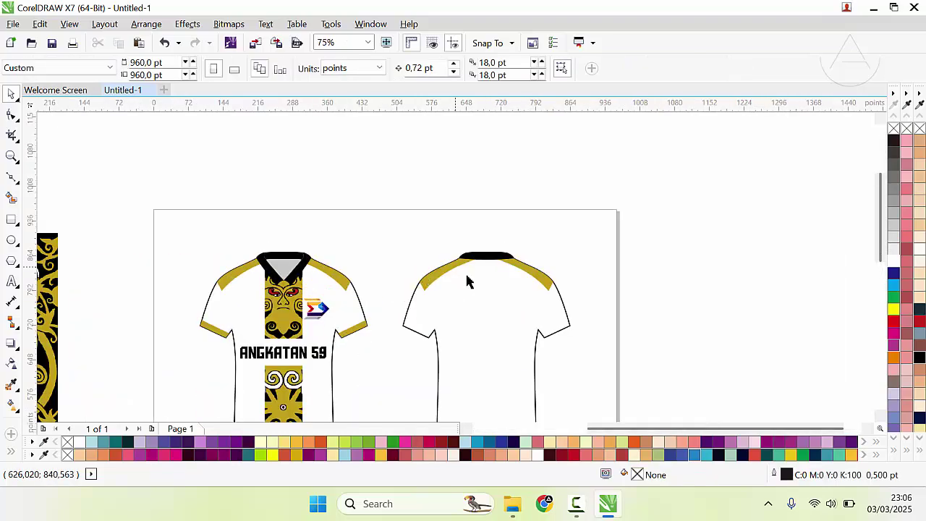
pyautogui.scroll(-1, 469, 282)
pyautogui.scroll(1, 453, 270)
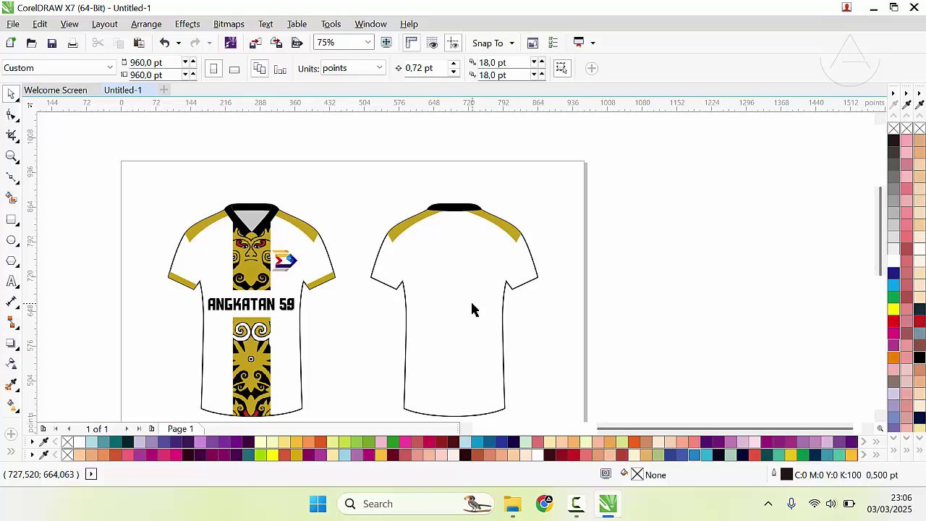
pyautogui.scroll(-1, 466, 269)
pyautogui.scroll(1, 454, 275)
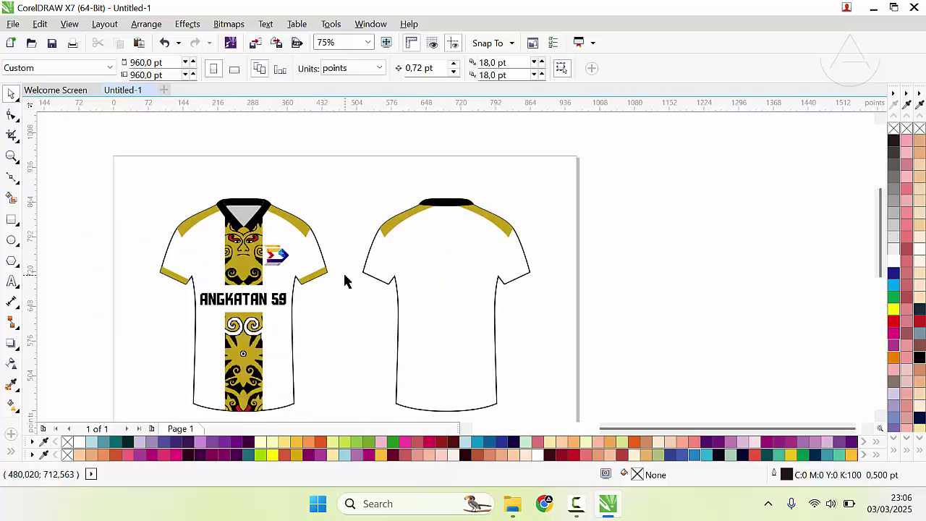
# Try to place the batik pattern image behind the back jersey.
pyautogui.scroll(-3, 436, 279)
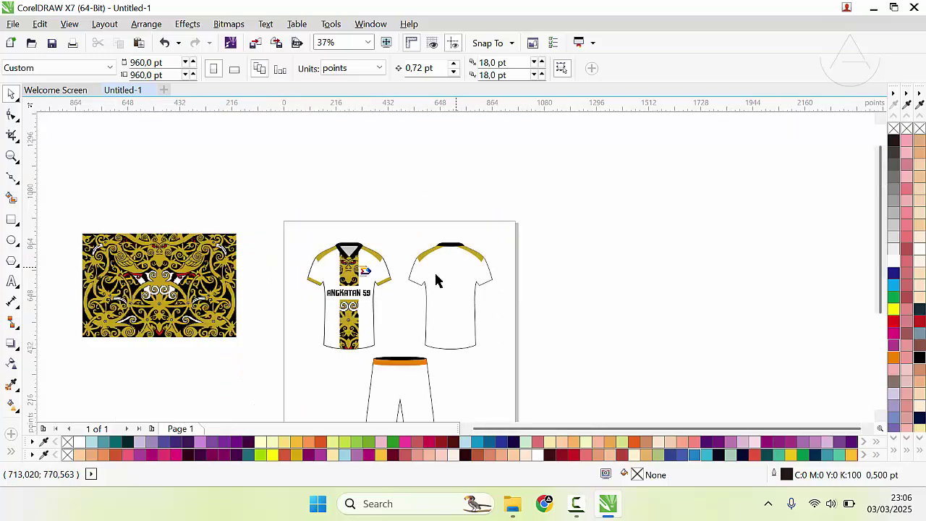
pyautogui.moveTo(213, 282); pyautogui.dragTo(500, 292)
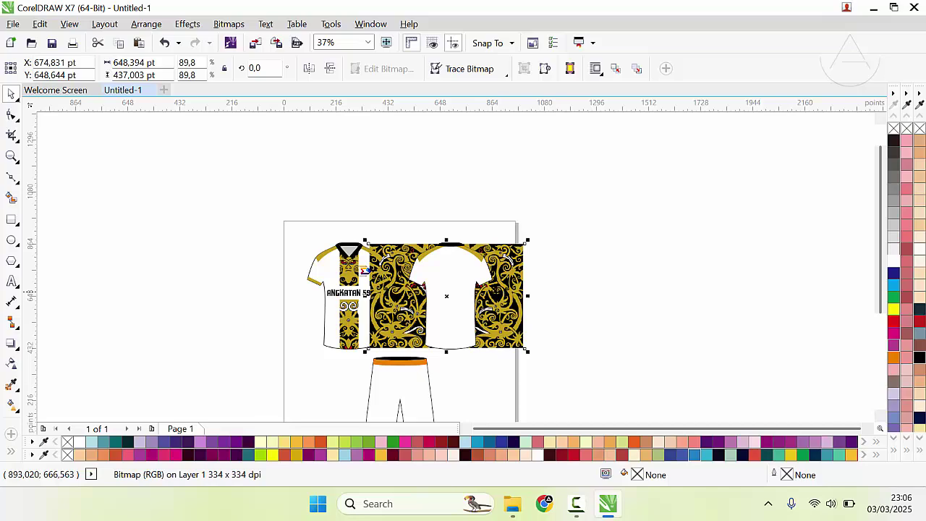
pyautogui.hotkey('ctrl', 'z')
pyautogui.scroll(3, 465, 300)
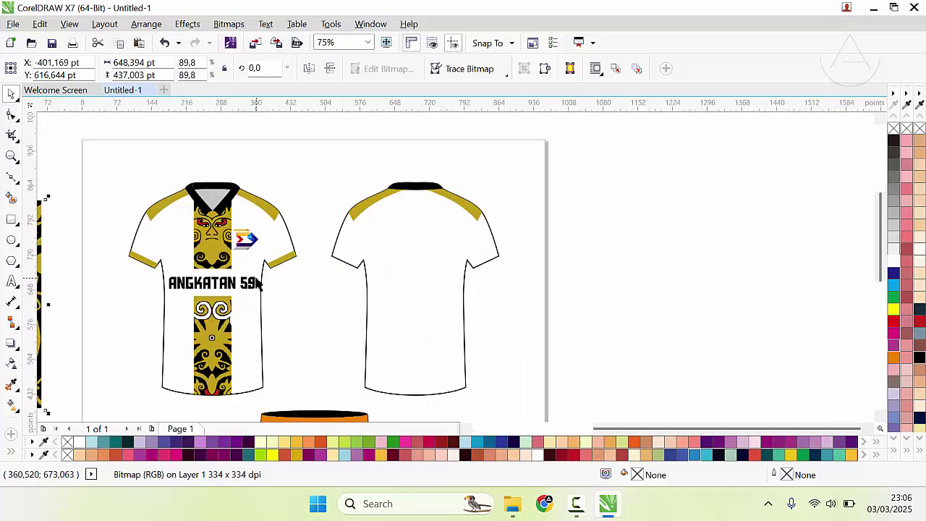
pyautogui.moveTo(259, 285); pyautogui.dragTo(456, 227)
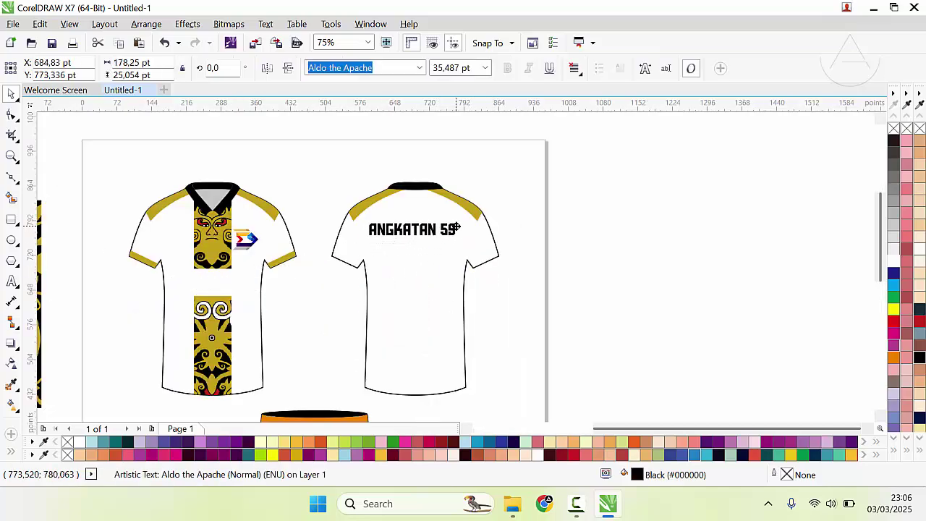
pyautogui.hotkey('ctrl', 'z')
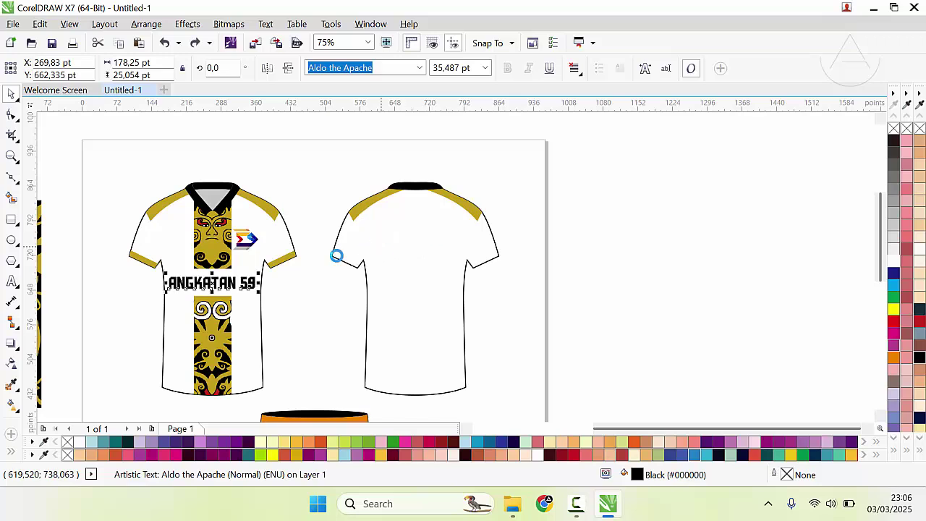
# Copy the front jersey's ANGKATAN 59 text onto the back jersey's upper area and replace it with the player's name.
pyautogui.moveTo(252, 282); pyautogui.dragTo(452, 227)
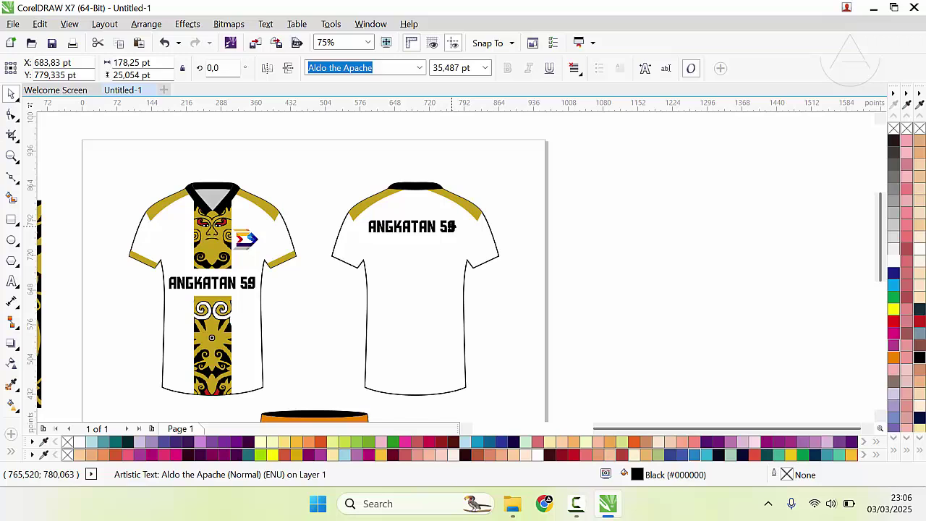
pyautogui.doubleClick(450, 227)
pyautogui.write('ADITYA FB')
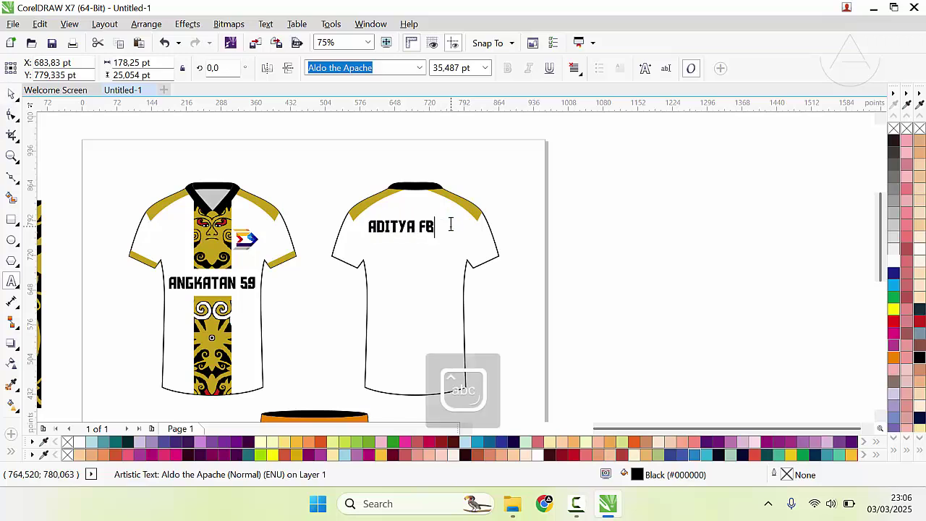
pyautogui.hotkey('ctrl', 'space')
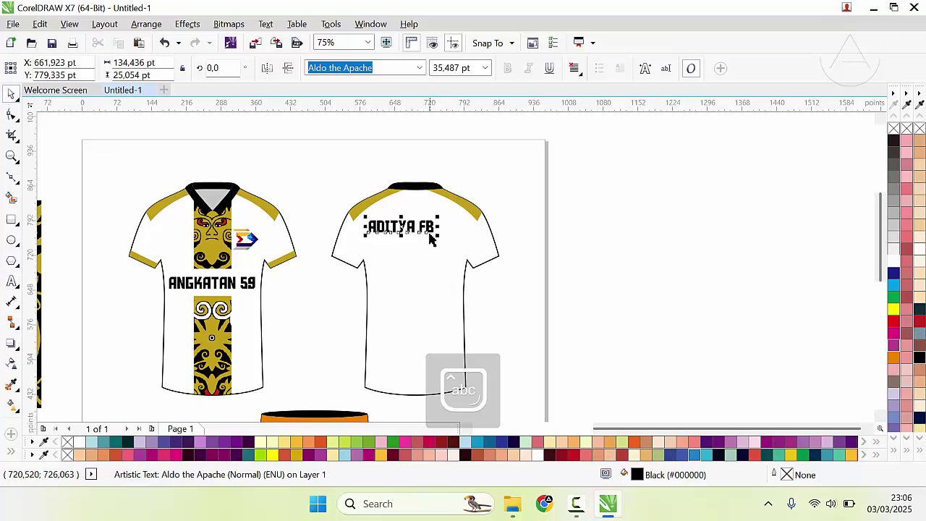
# Enlarge the player name to about 43 pt below the collar and centre it horizontally on the back jersey's body.
pyautogui.moveTo(415, 226); pyautogui.dragTo(459, 210)
pyautogui.keyDown('shift'); pyautogui.click(444, 264); pyautogui.keyUp('shift')
pyautogui.press('Escape')
pyautogui.click(451, 224)
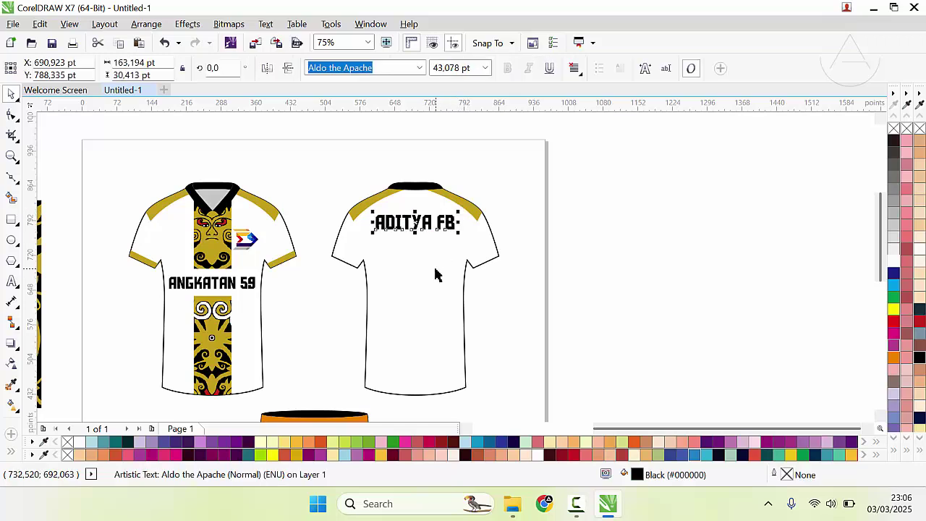
pyautogui.keyDown('shift'); pyautogui.click(436, 271); pyautogui.keyUp('shift')
pyautogui.press('c')
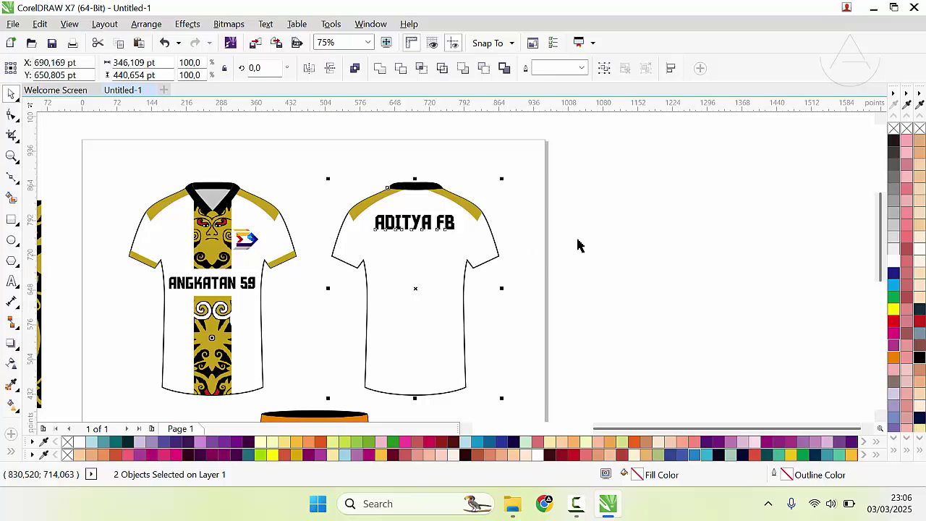
pyautogui.click(579, 244)
pyautogui.scroll(1, 419, 230)
pyautogui.scroll(-1, 455, 269)
pyautogui.scroll(-1, 455, 269)
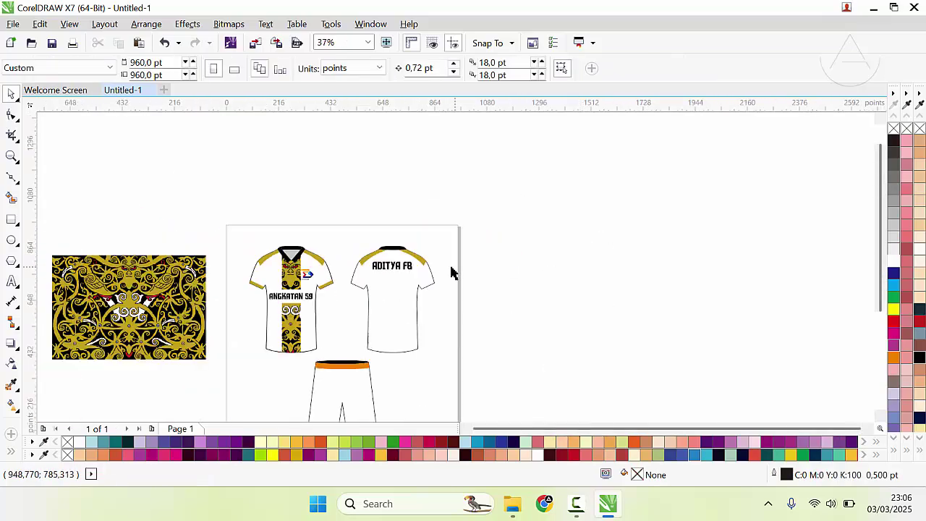
pyautogui.scroll(1, 411, 284)
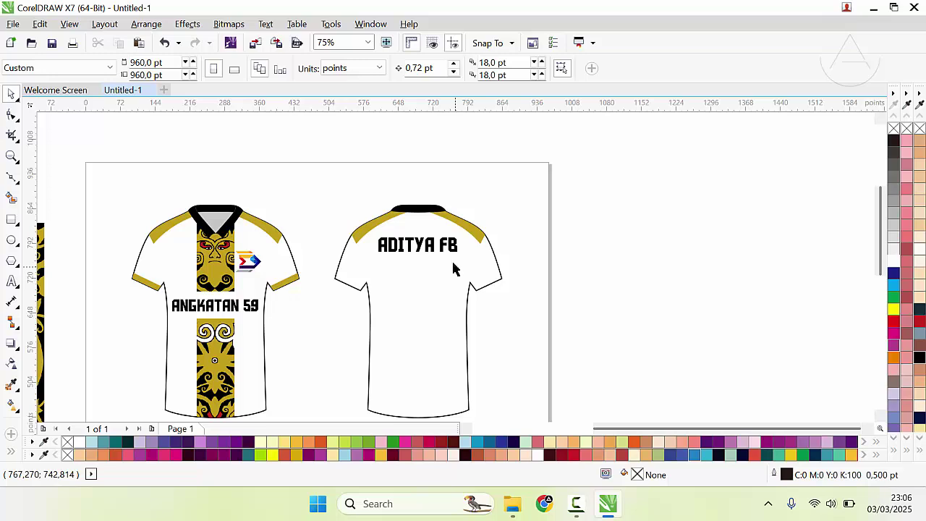
pyautogui.moveTo(449, 244); pyautogui.dragTo(438, 310)
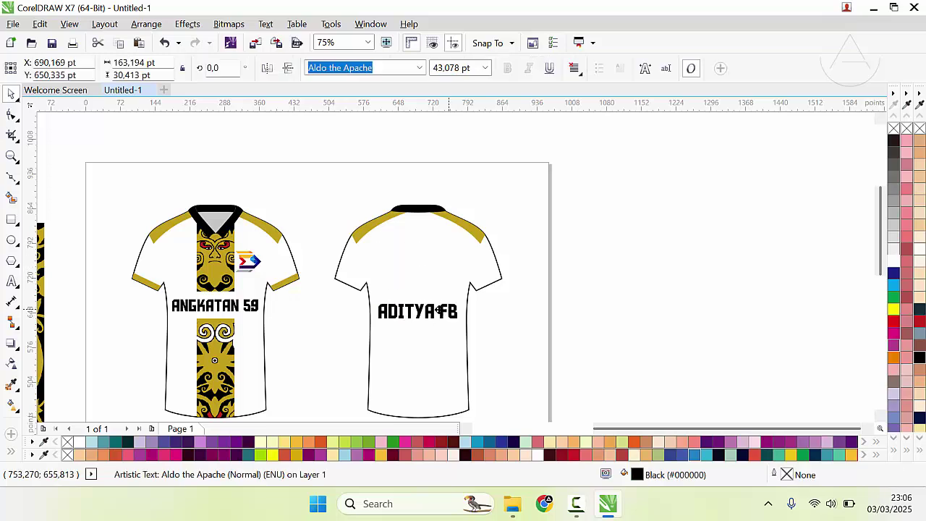
pyautogui.hotkey('ctrl', 'z')
pyautogui.moveTo(510, 287); pyautogui.dragTo(336, 272)
pyautogui.click(502, 291)
pyautogui.scroll(-1, 448, 267)
pyautogui.scroll(1, 352, 272)
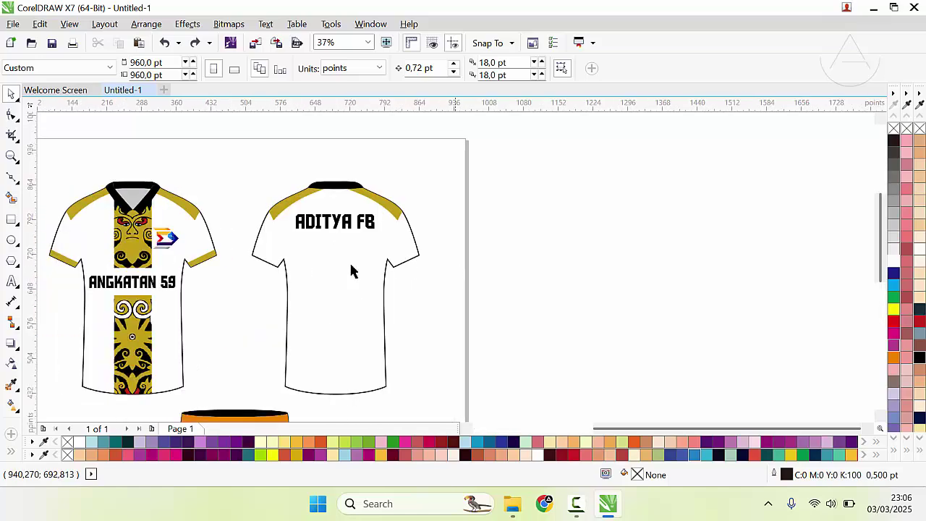
pyautogui.scroll(-1, 434, 269)
pyautogui.hscroll(2, 376, 262)
pyautogui.scroll(1, 424, 258)
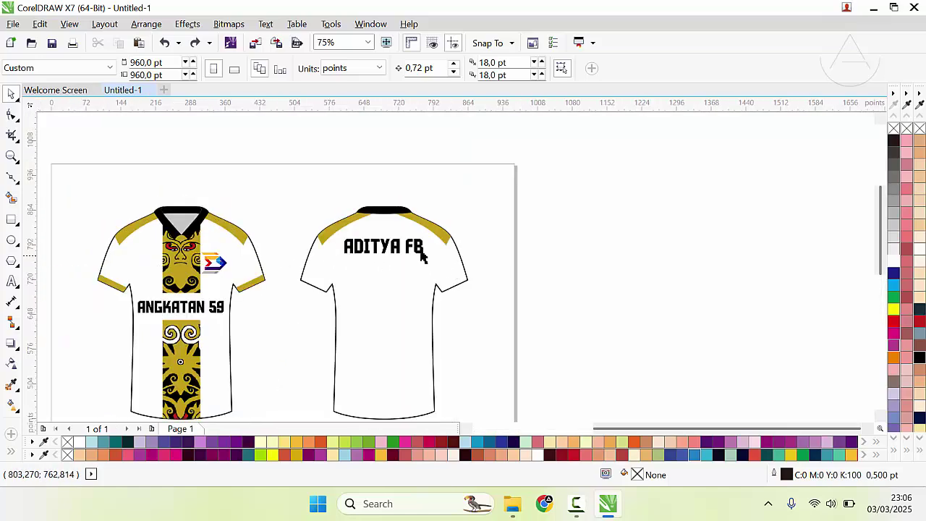
# Copy the player name below itself, change the copy to 05 and enlarge it to about 128 pt.
pyautogui.click(413, 248)
pyautogui.moveTo(414, 247); pyautogui.dragTo(410, 316)
pyautogui.doubleClick(410, 315)
pyautogui.hotkey('ctrl', 'a')
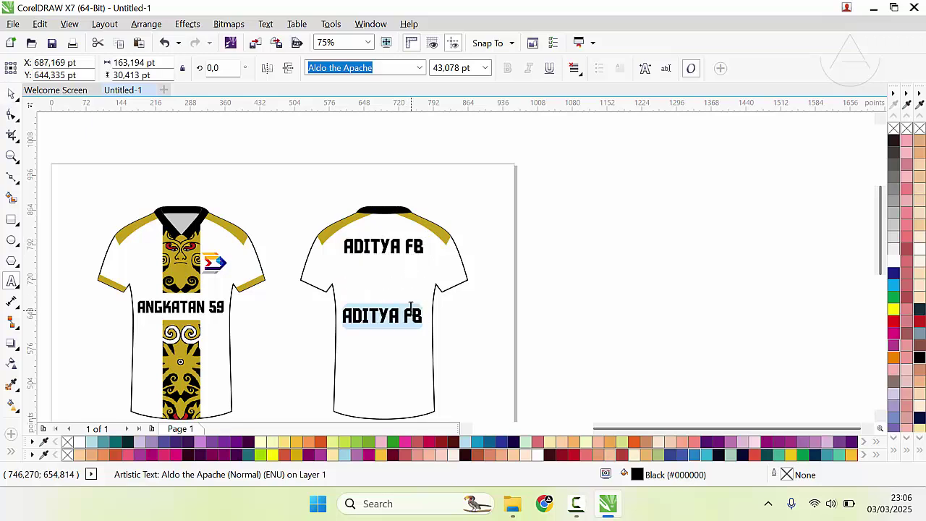
pyautogui.write('05')
pyautogui.hotkey('ctrl', 'space')
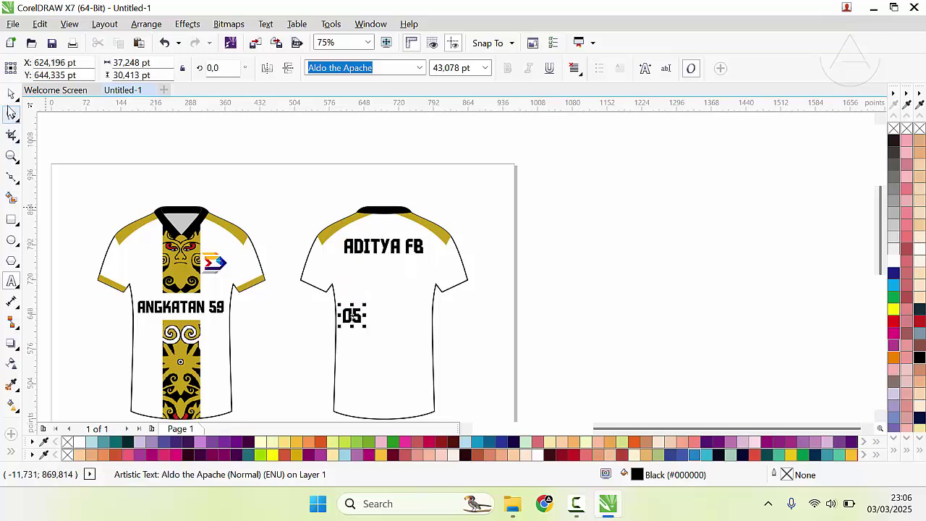
pyautogui.moveTo(383, 285); pyautogui.dragTo(287, 274)
# Preview other fonts on the number 05 and settle on Aldo the Apache.
pyautogui.click(420, 68)
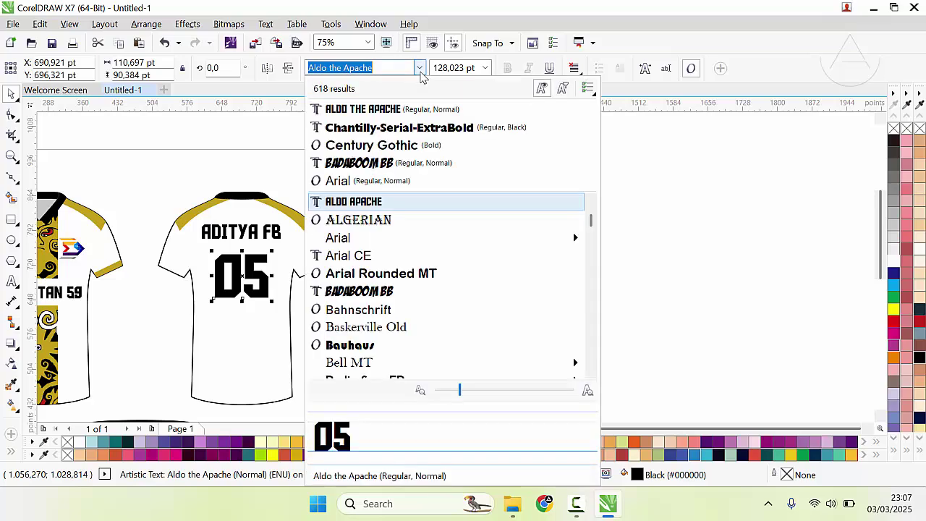
pyautogui.scroll(-5, 463, 194)
pyautogui.scroll(-2, 436, 279)
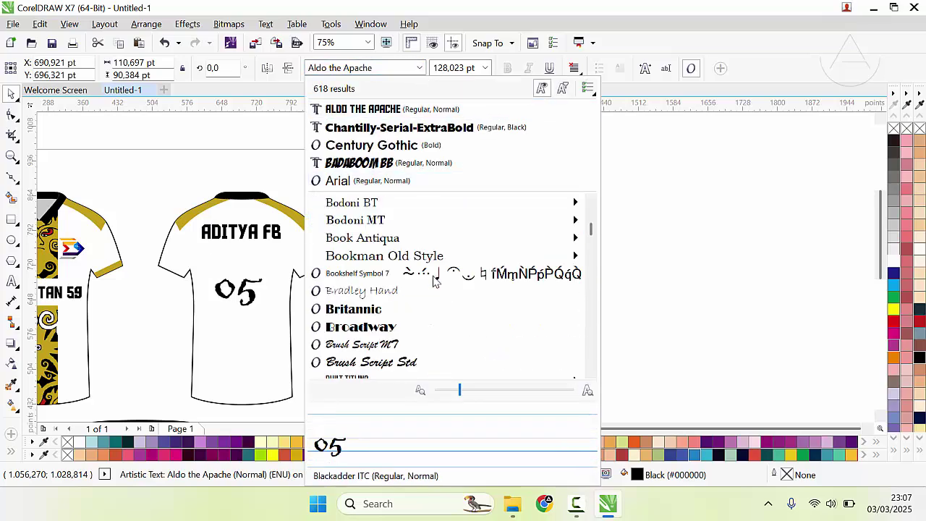
pyautogui.scroll(-3, 434, 279)
pyautogui.scroll(1, 432, 282)
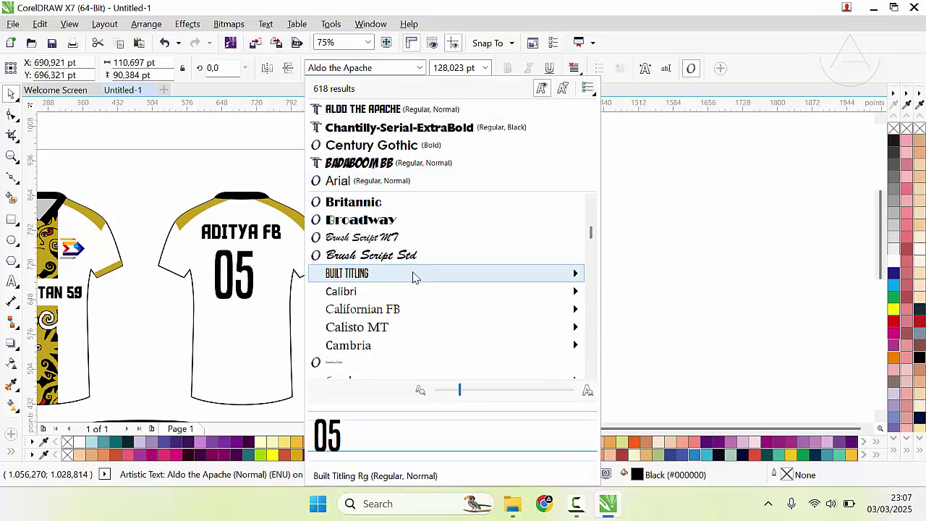
pyautogui.scroll(-2, 416, 278)
pyautogui.scroll(-5, 413, 278)
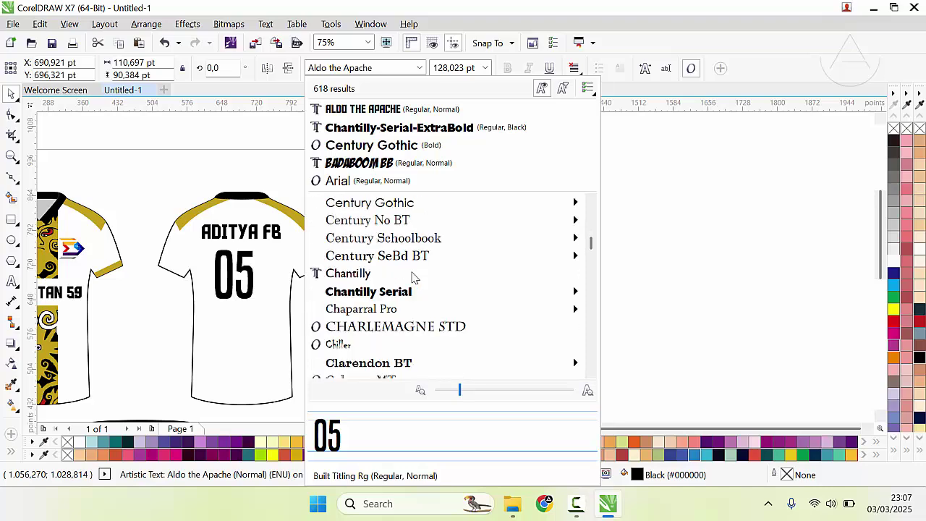
pyautogui.scroll(-10, 413, 279)
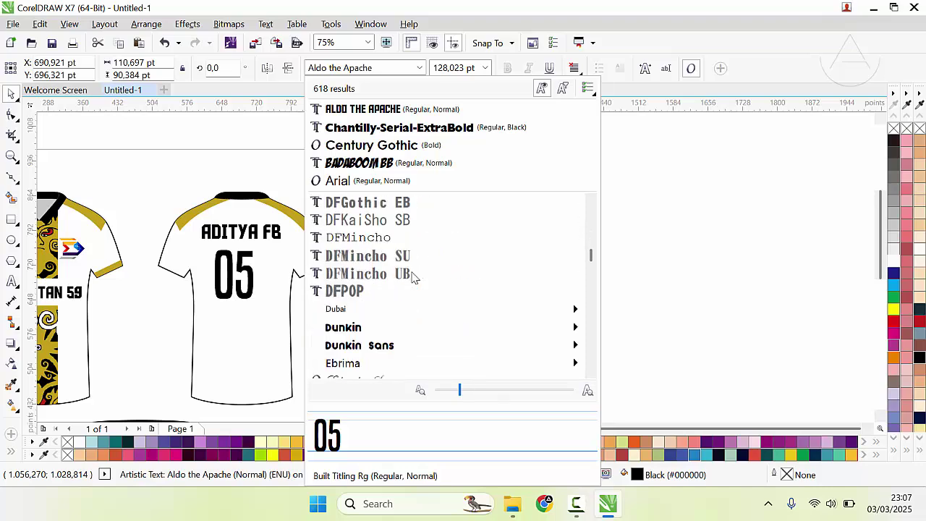
pyautogui.scroll(-3, 414, 279)
pyautogui.scroll(-6, 414, 279)
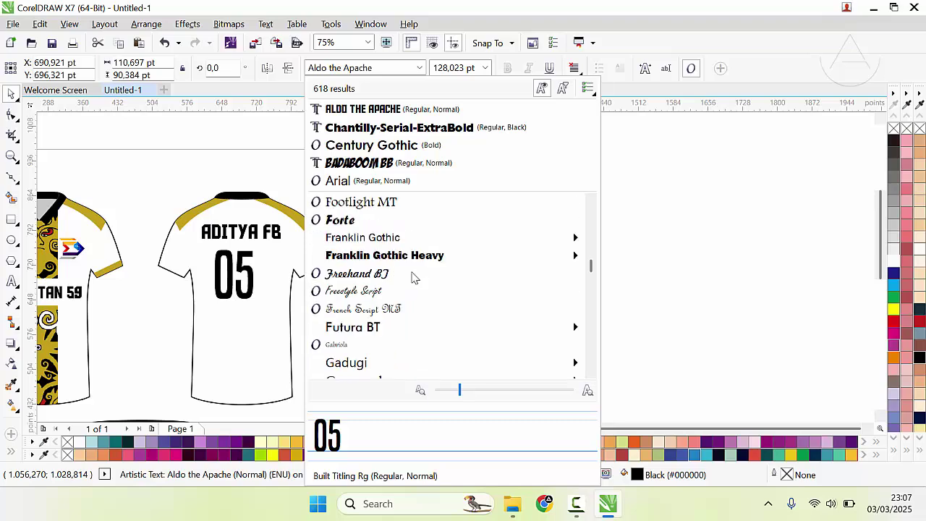
pyautogui.scroll(-4, 414, 279)
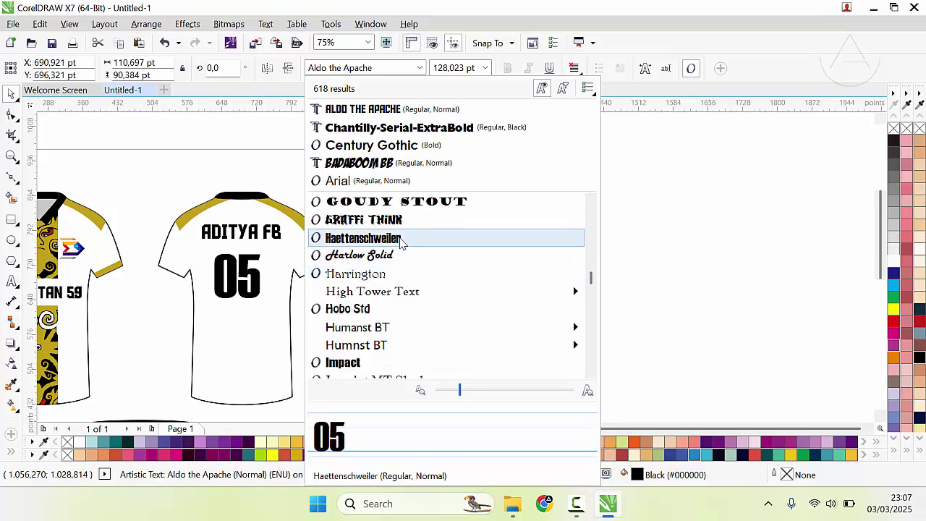
pyautogui.scroll(-12, 398, 279)
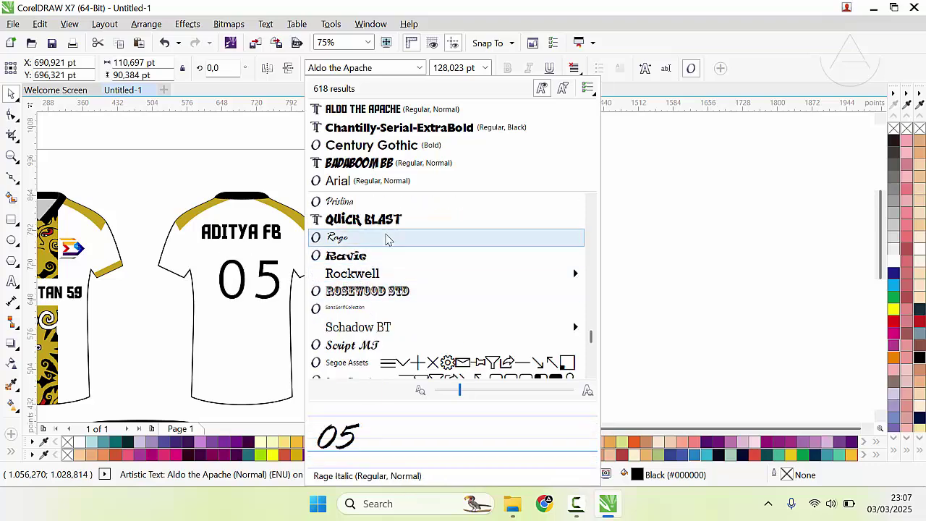
pyautogui.scroll(-10, 387, 230)
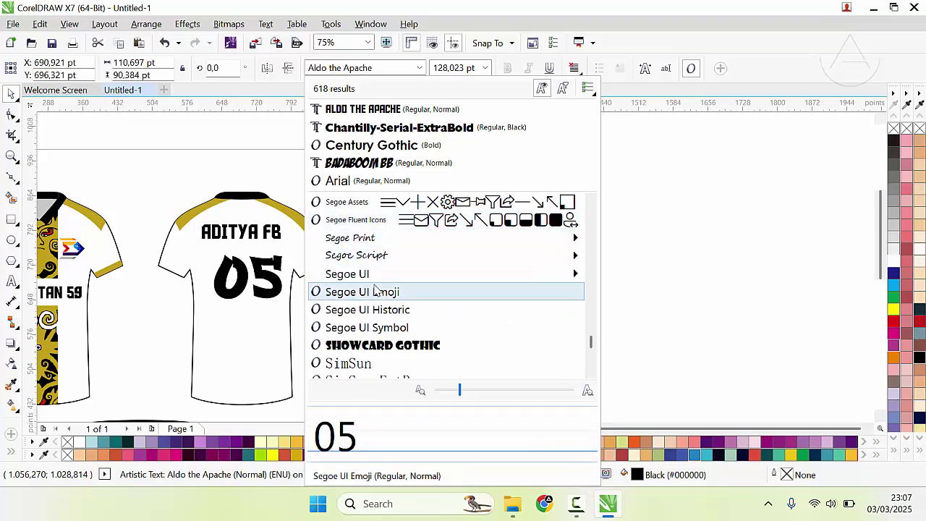
pyautogui.scroll(-2, 376, 290)
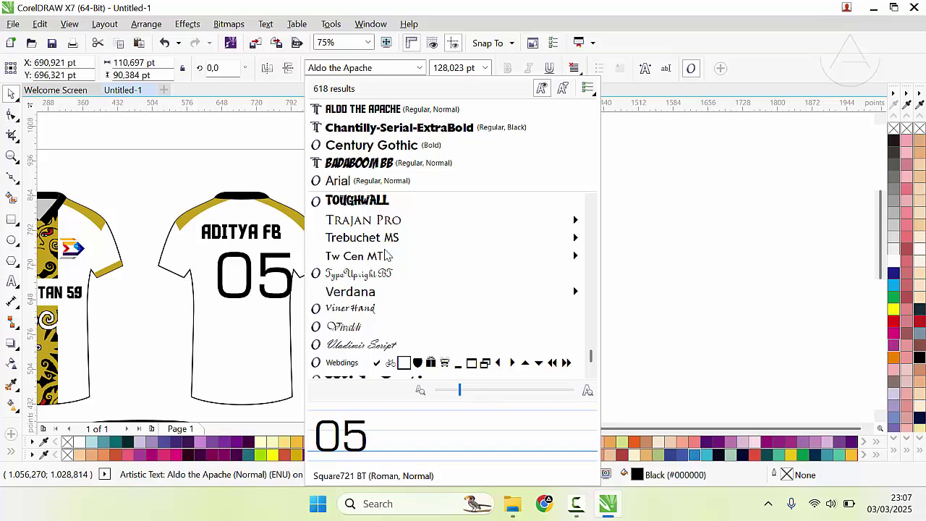
pyautogui.scroll(-2, 379, 258)
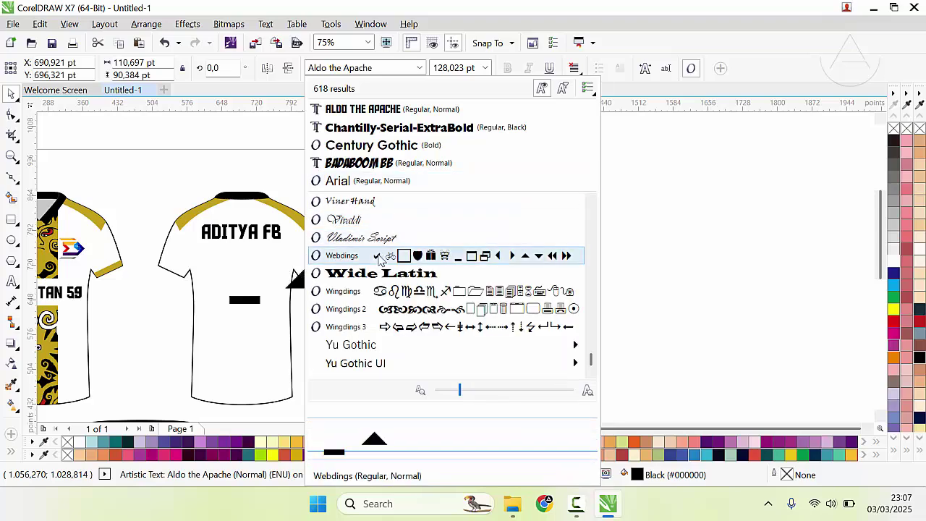
pyautogui.click(383, 113)
# Enlarge the number 05 to about 137 pt and centre it horizontally on the back jersey's body.
pyautogui.scroll(2, 311, 279)
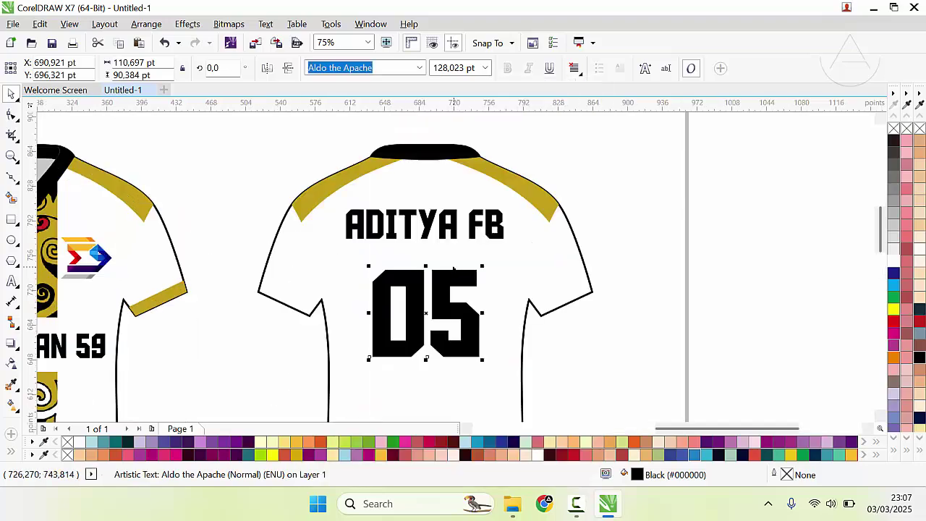
pyautogui.moveTo(449, 269); pyautogui.dragTo(485, 262)
pyautogui.scroll(-2, 505, 277)
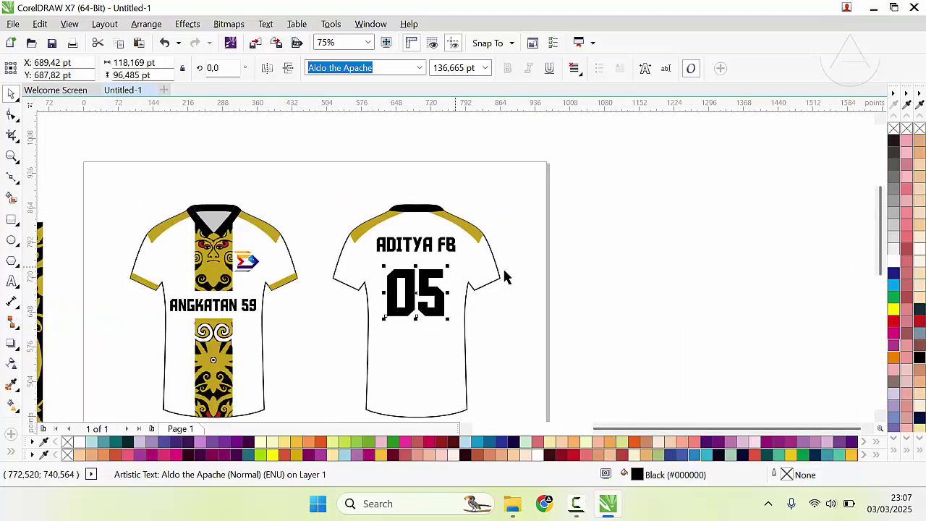
pyautogui.keyDown('shift'); pyautogui.click(465, 279); pyautogui.keyUp('shift')
pyautogui.press('Escape')
pyautogui.scroll(-2, 456, 278)
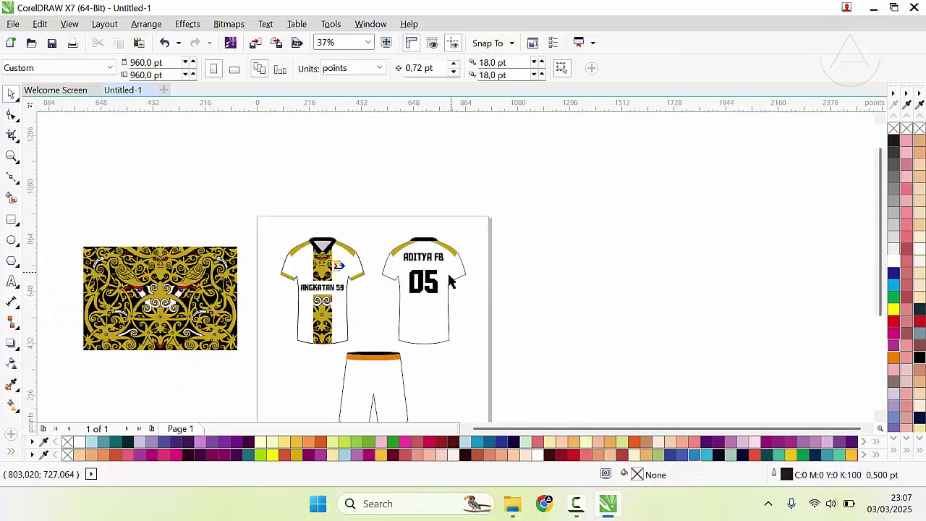
# Nudge the player name and the number 05 slightly lower on the back jersey.
pyautogui.scroll(2, 450, 282)
pyautogui.click(439, 269)
pyautogui.click(438, 210)
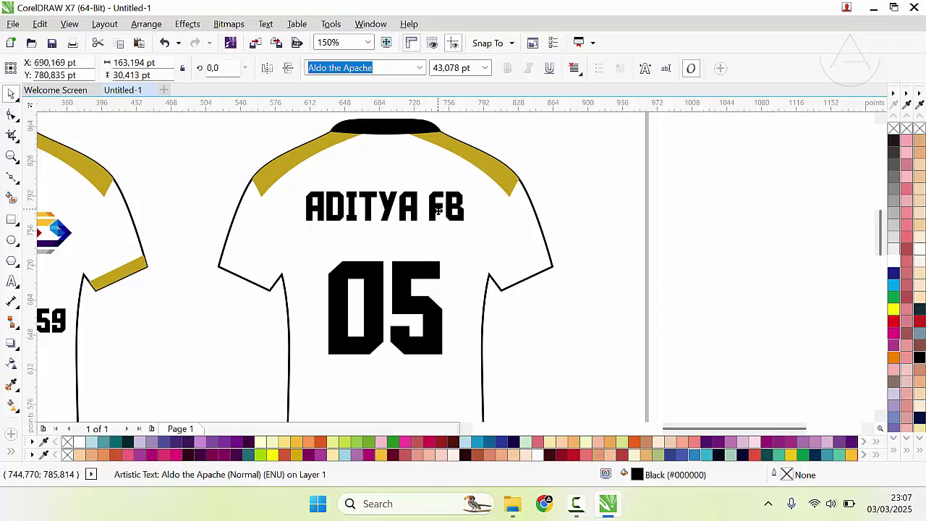
pyautogui.press('Down')
pyautogui.click(428, 268)
pyautogui.press('Down')
pyautogui.press('Down')
pyautogui.click(435, 213)
pyautogui.press('Down')
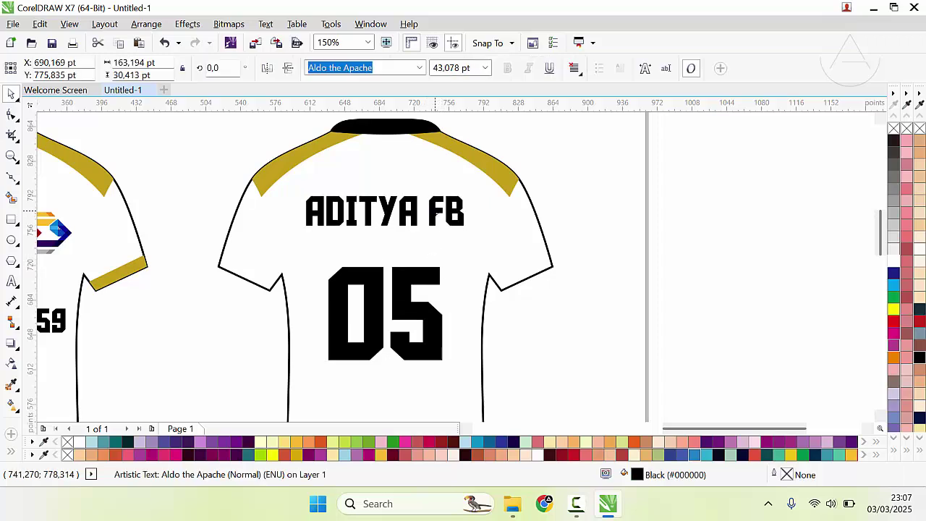
pyautogui.click(641, 221)
pyautogui.scroll(-2, 512, 288)
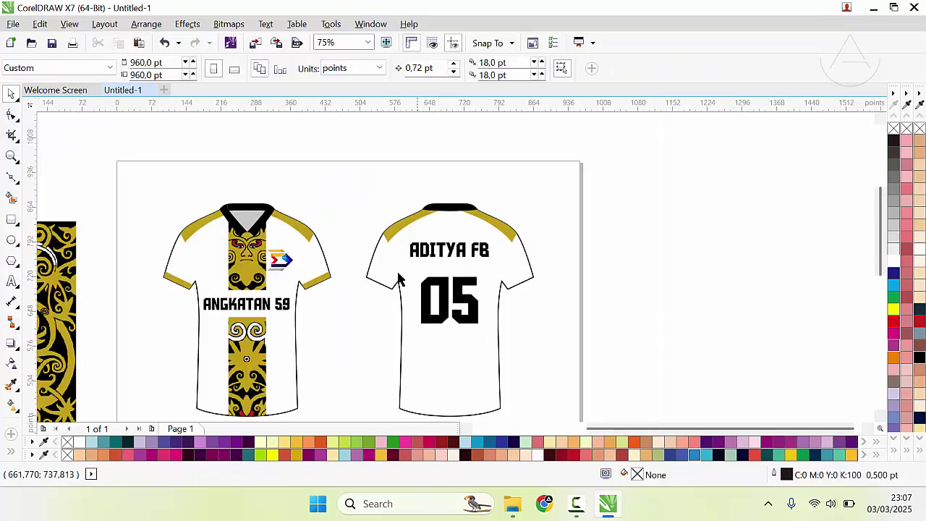
# Copy both gold sleeve cuffs from the front jersey onto the back jersey's sleeve ends.
pyautogui.click(321, 286)
pyautogui.keyDown('shift'); pyautogui.click(176, 284); pyautogui.keyUp('shift')
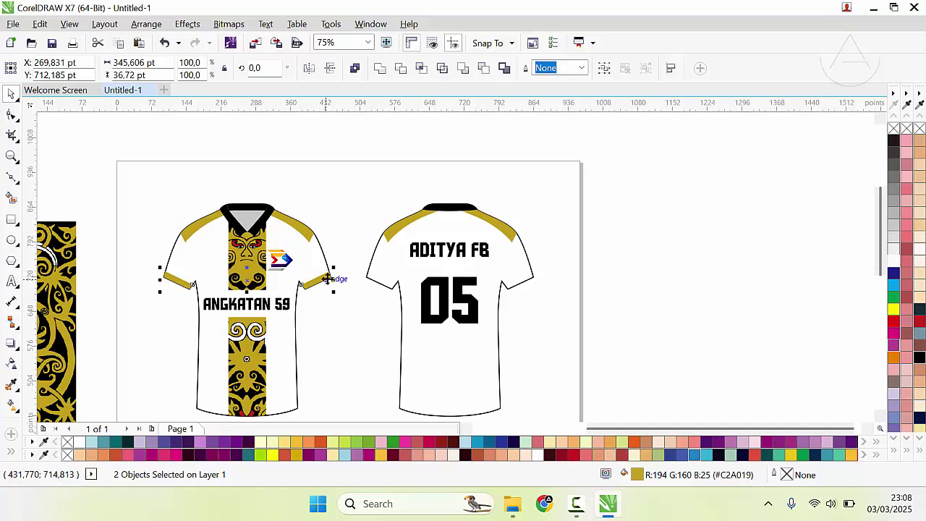
pyautogui.moveTo(329, 277); pyautogui.dragTo(538, 277)
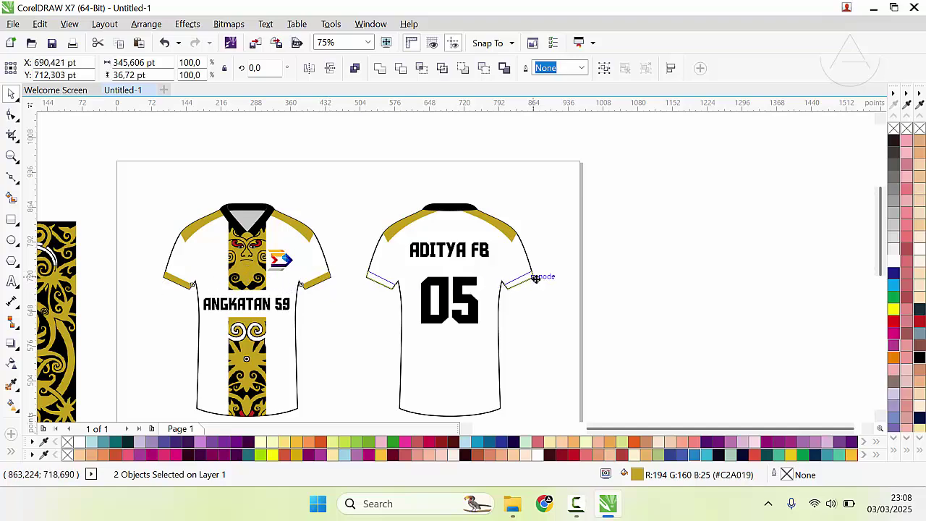
pyautogui.click(571, 286)
pyautogui.scroll(-1, 442, 295)
pyautogui.scroll(1, 442, 296)
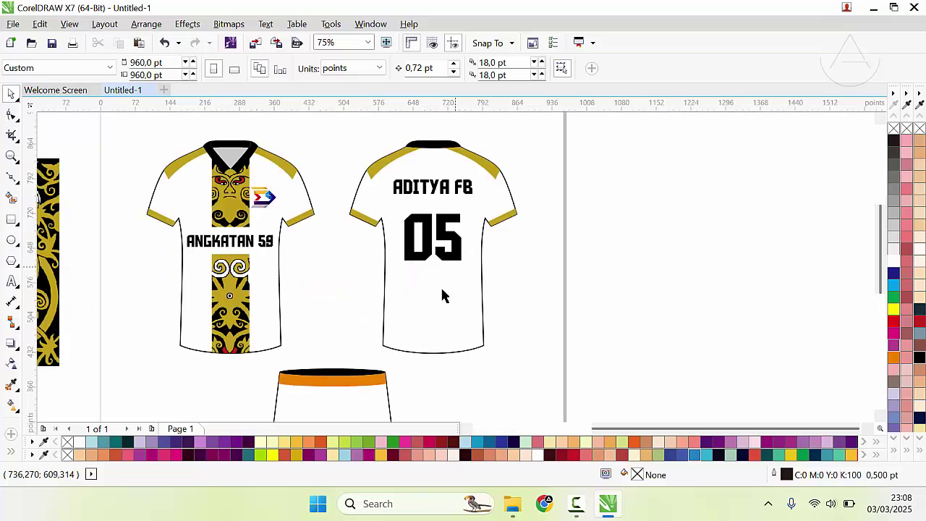
# Sample the gold from the front jersey's batik motif and apply it to the orange waistband of the shorts.
pyautogui.scroll(-1, 442, 295)
pyautogui.scroll(1, 475, 272)
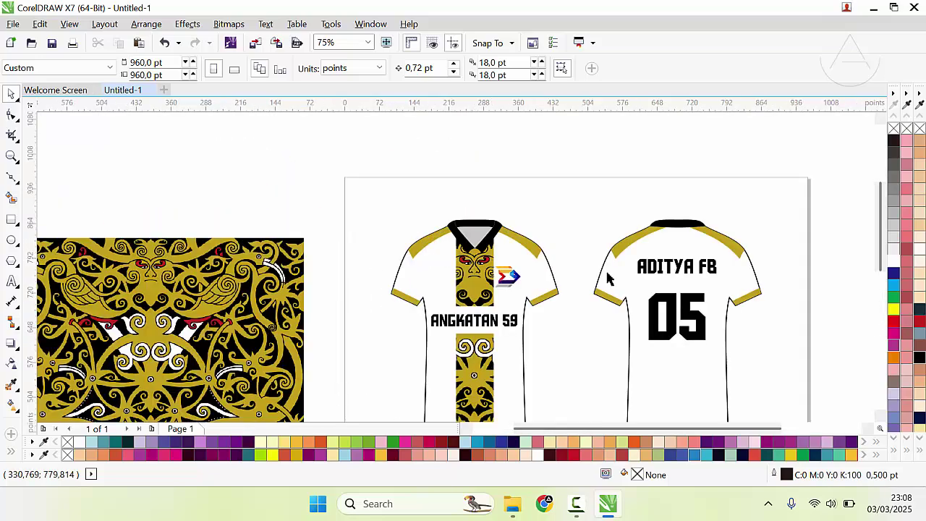
pyautogui.scroll(-1, 664, 279)
pyautogui.scroll(-1, 456, 274)
pyautogui.scroll(2, 455, 271)
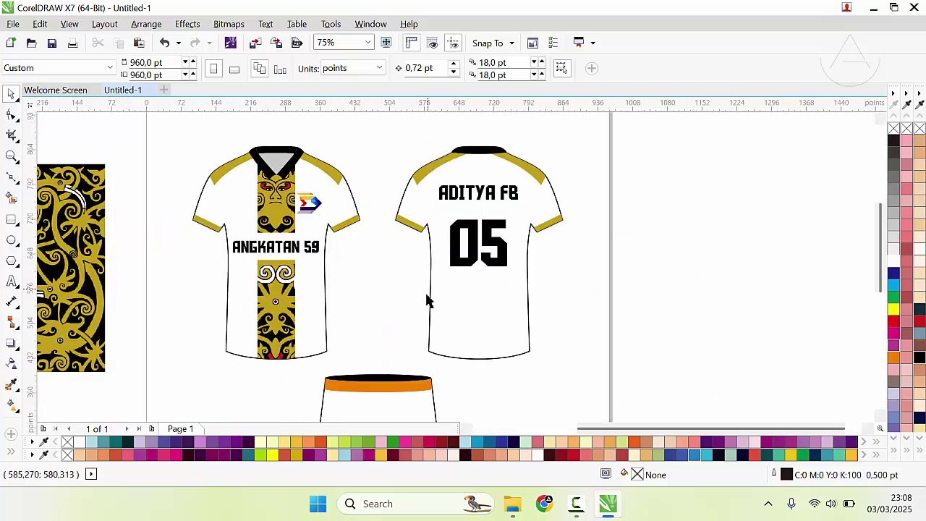
pyautogui.scroll(-1, 430, 297)
pyautogui.scroll(1, 454, 269)
pyautogui.click(453, 261)
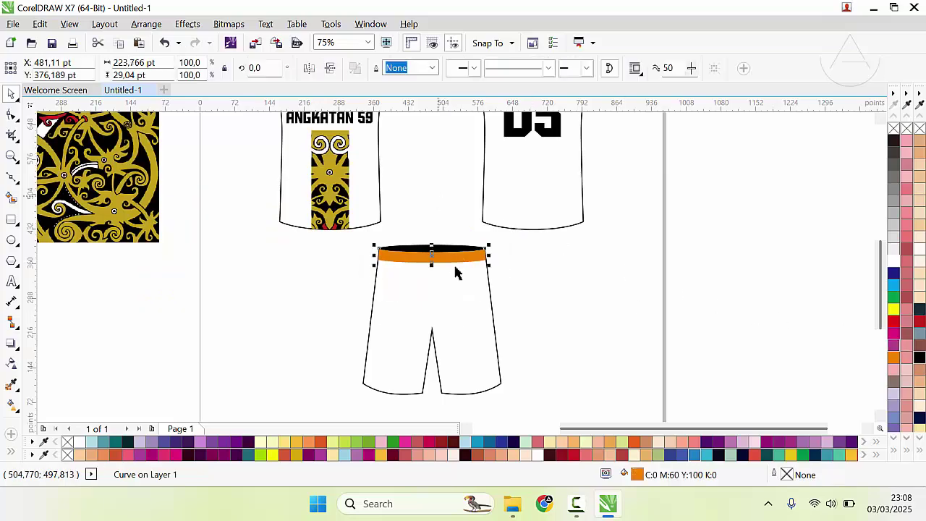
pyautogui.scroll(1, 455, 269)
pyautogui.click(13, 384)
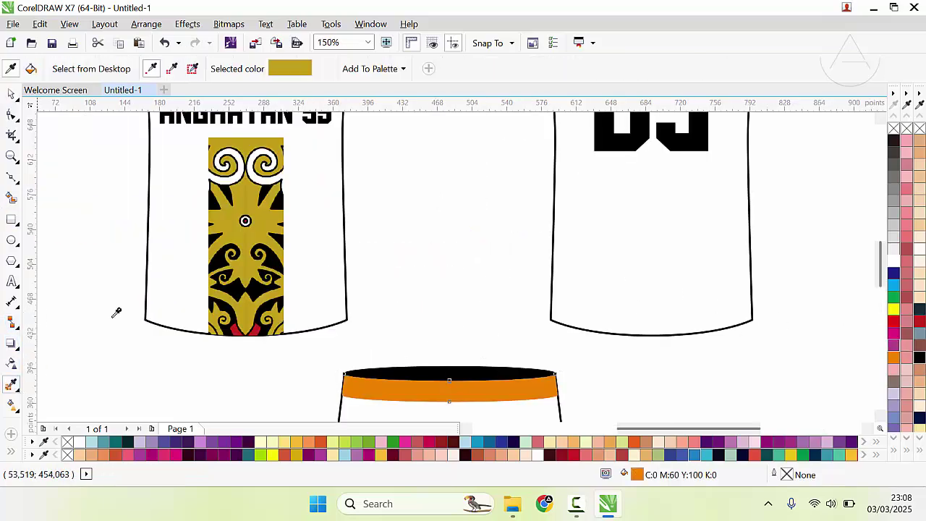
pyautogui.click(262, 229)
pyautogui.click(458, 401)
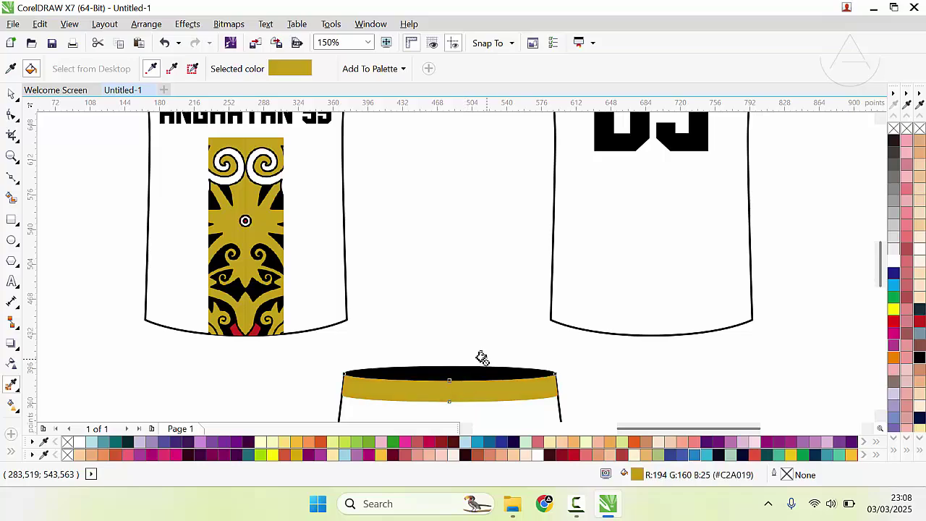
pyautogui.scroll(-2, 449, 289)
pyautogui.click(12, 94)
pyautogui.click(610, 306)
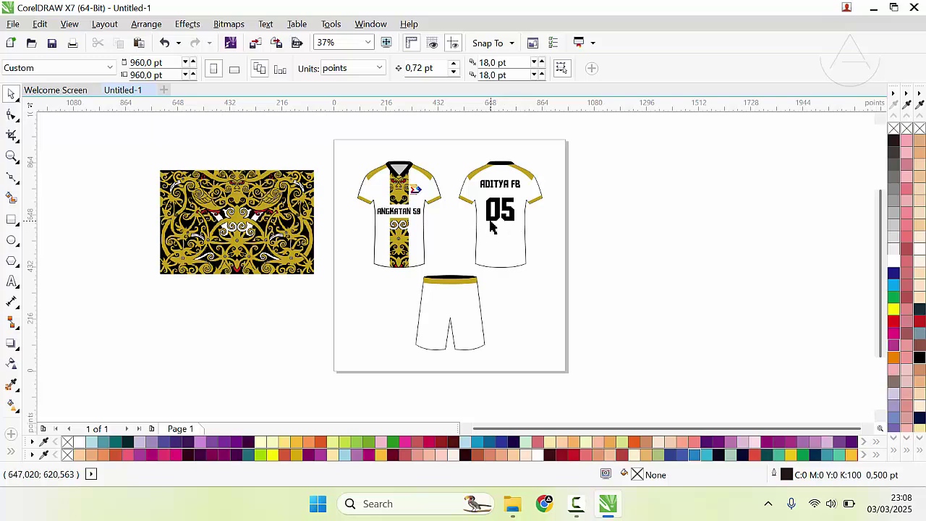
# Copy the back jersey's number 05 to the hem of the shorts' left leg and shrink it to about 60 pt.
pyautogui.scroll(2, 490, 226)
pyautogui.scroll(-2, 434, 304)
pyautogui.moveTo(459, 265); pyautogui.dragTo(400, 390)
pyautogui.scroll(2, 400, 390)
pyautogui.moveTo(467, 248); pyautogui.dragTo(488, 272)
pyautogui.scroll(2, 428, 273)
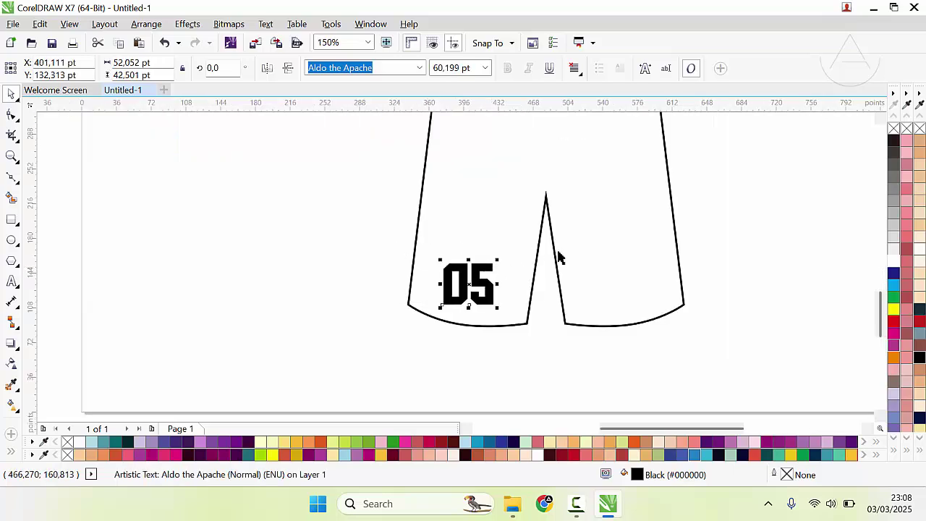
# Try a slight clockwise rotation of the number 05 on the shorts and undo it.
pyautogui.click(692, 268)
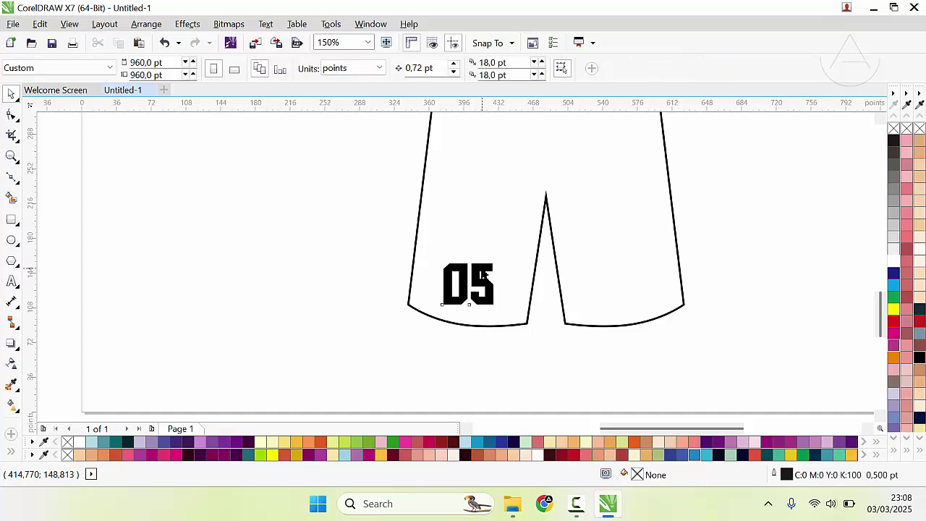
pyautogui.click(488, 267)
pyautogui.click(492, 267)
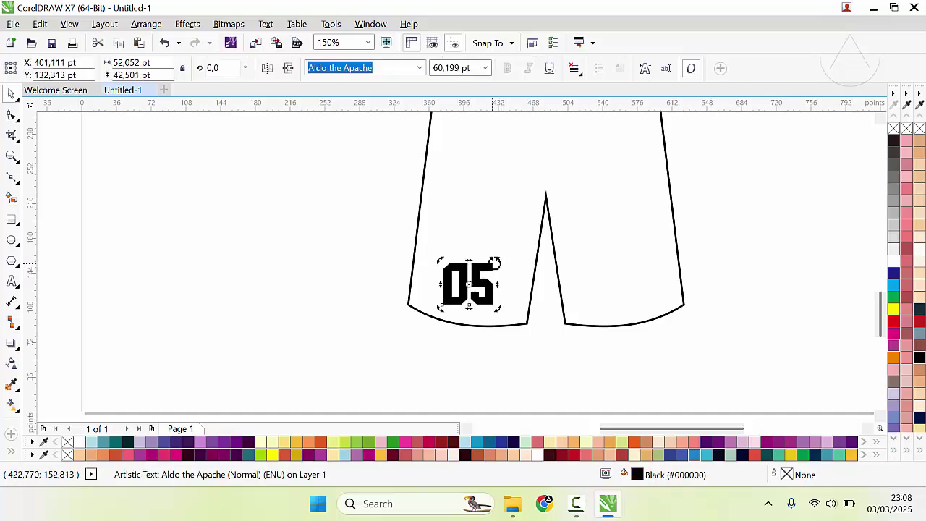
pyautogui.moveTo(496, 262); pyautogui.dragTo(504, 268)
pyautogui.click(783, 218)
pyautogui.scroll(-3, 447, 270)
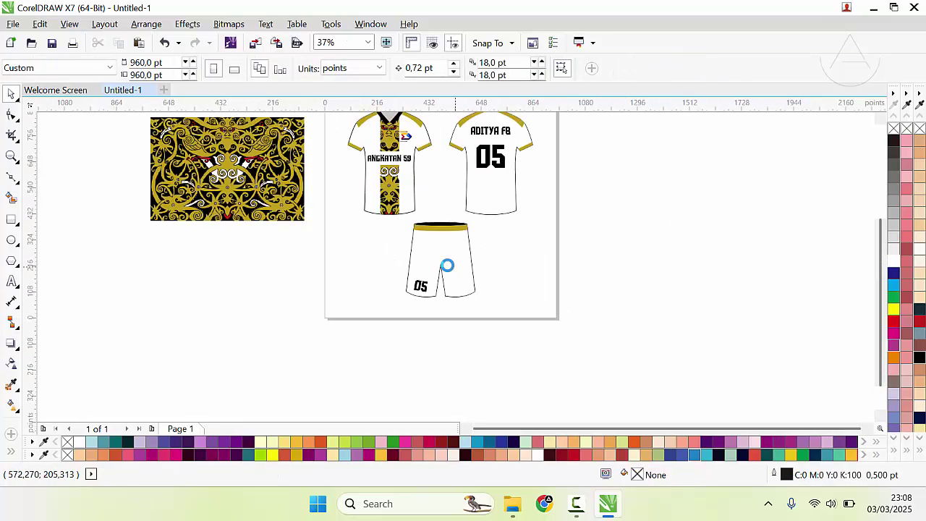
pyautogui.scroll(2, 465, 242)
pyautogui.hotkey('ctrl', 'z')
pyautogui.click(603, 257)
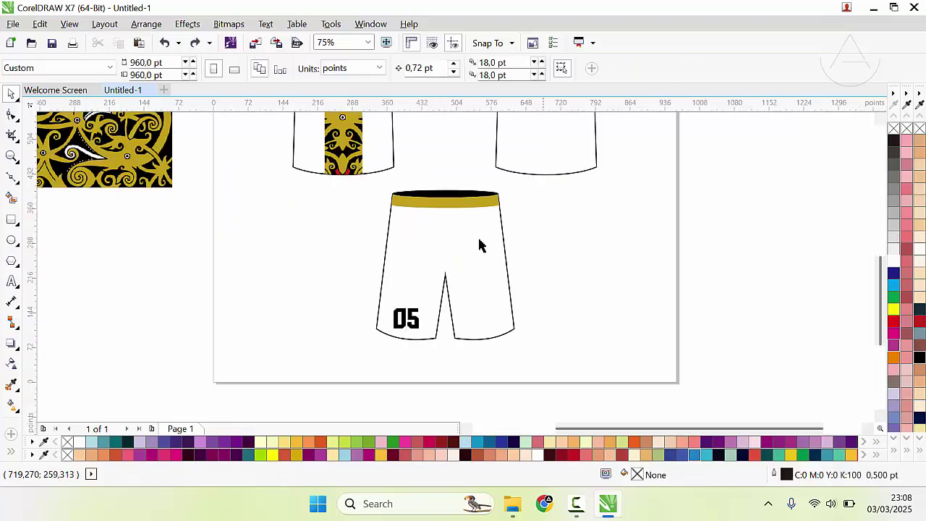
pyautogui.scroll(-2, 460, 256)
pyautogui.scroll(2, 455, 266)
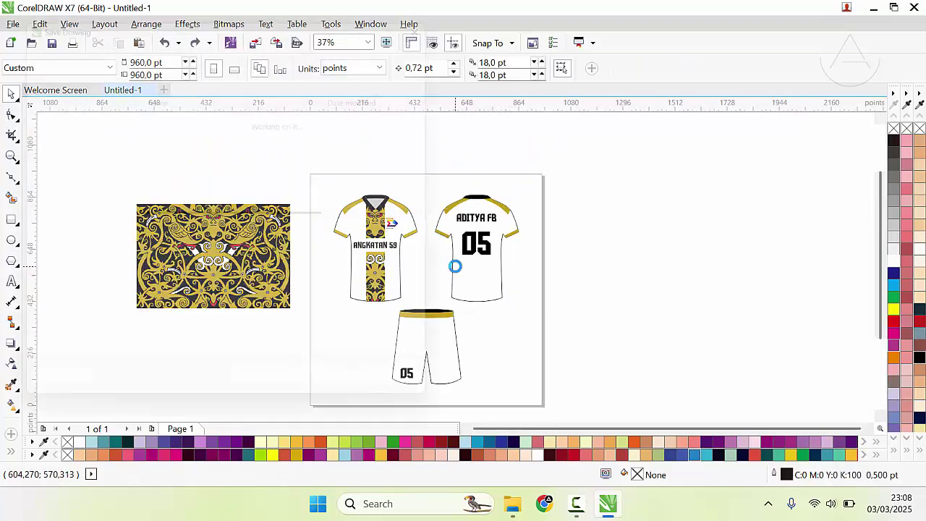
pyautogui.hotkey('ctrl', 's')
pyautogui.press('Escape')
# Examine the jerseys up close, checking the front motif, logo, lettering and gold shoulder and cuff accents.
pyautogui.click(274, 210)
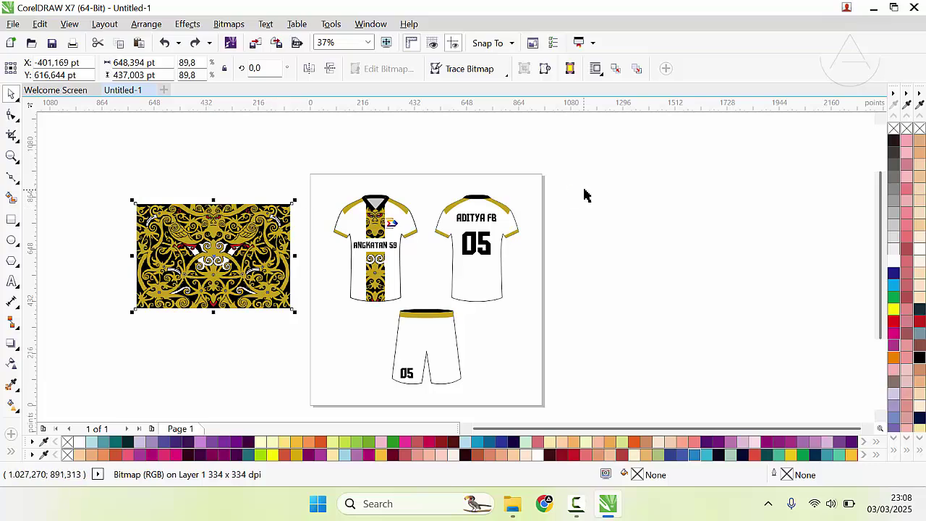
pyautogui.scroll(2, 450, 244)
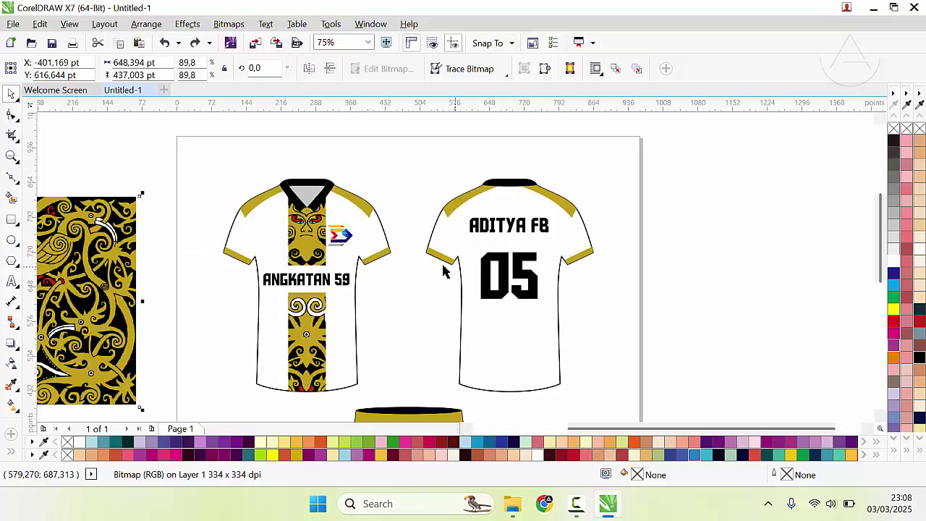
pyautogui.scroll(-2, 323, 244)
pyautogui.scroll(2, 461, 274)
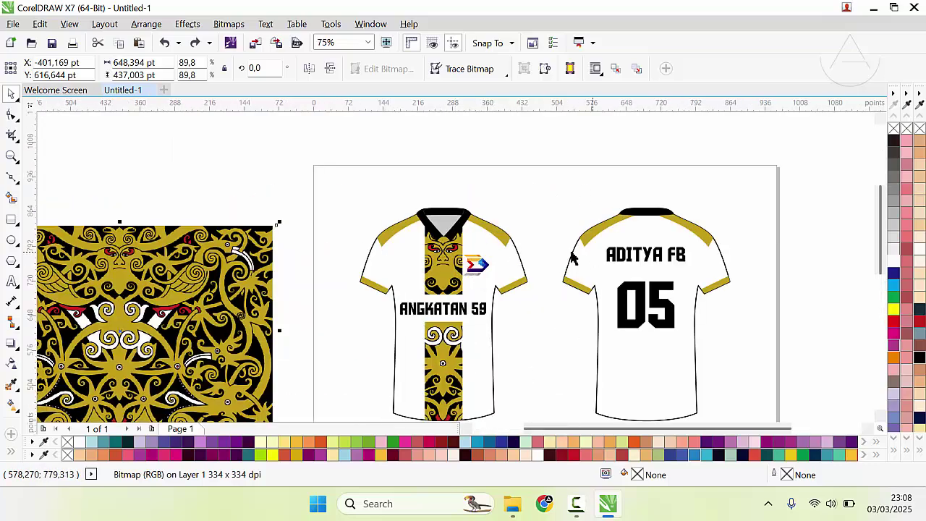
pyautogui.scroll(2, 506, 256)
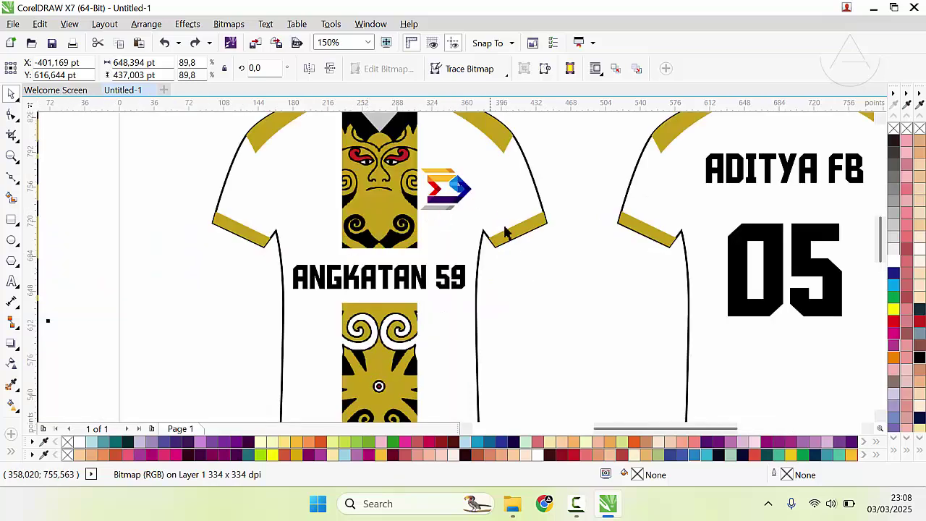
pyautogui.scroll(-2, 506, 232)
pyautogui.scroll(2, 455, 286)
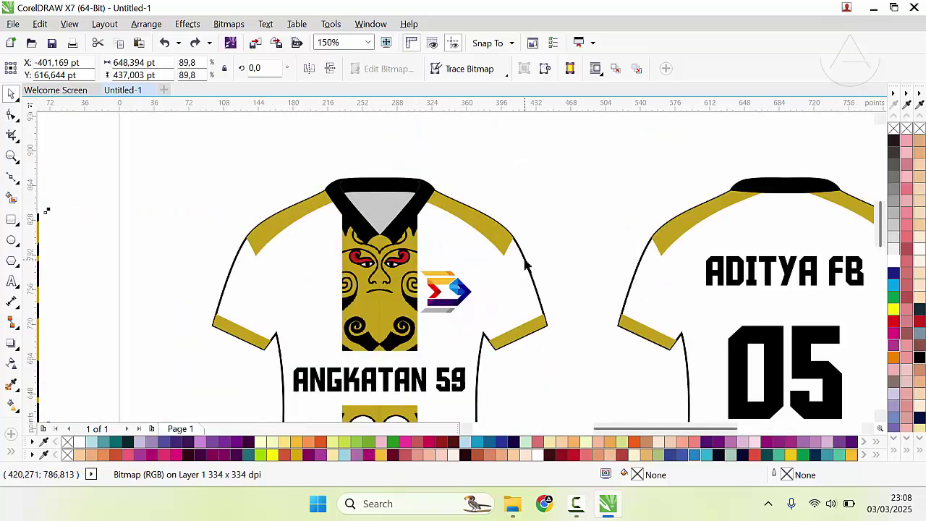
pyautogui.click(449, 286)
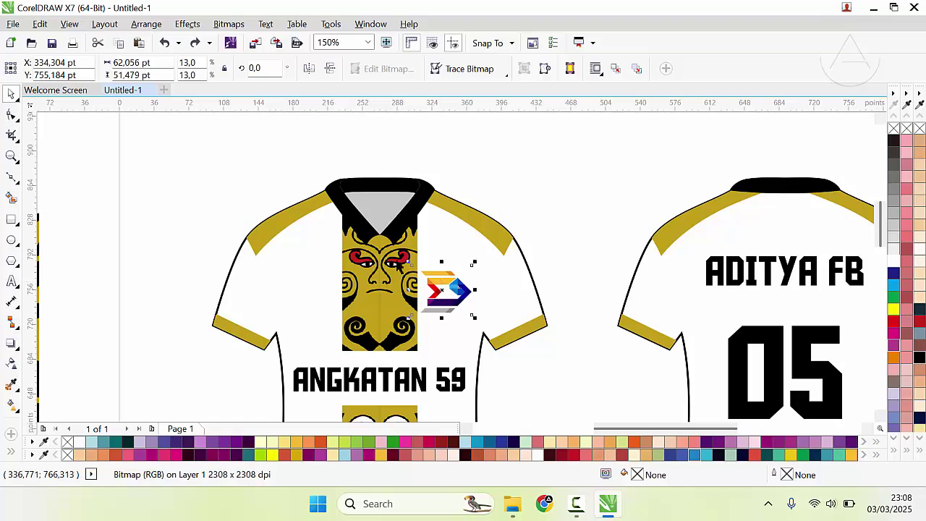
pyautogui.scroll(-1, 354, 278)
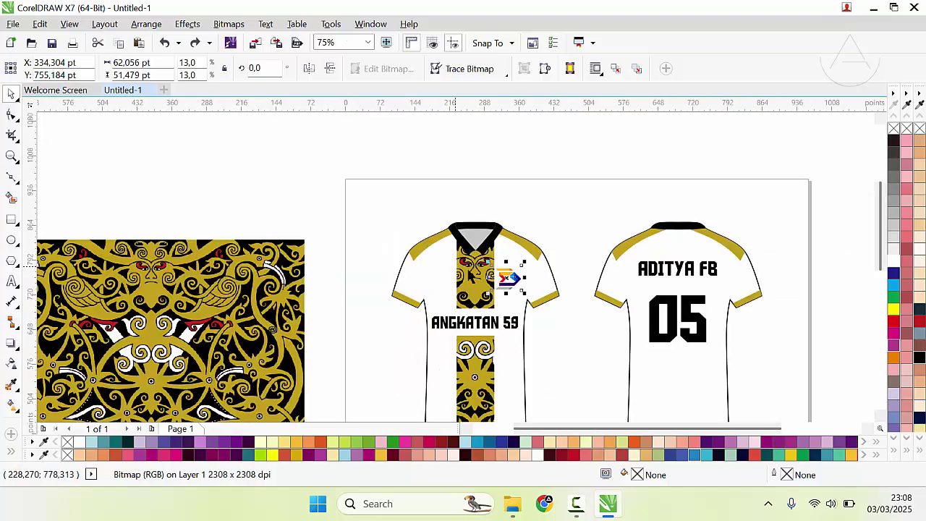
# Delete the original batik bitmap placed beside the page.
pyautogui.click(217, 287)
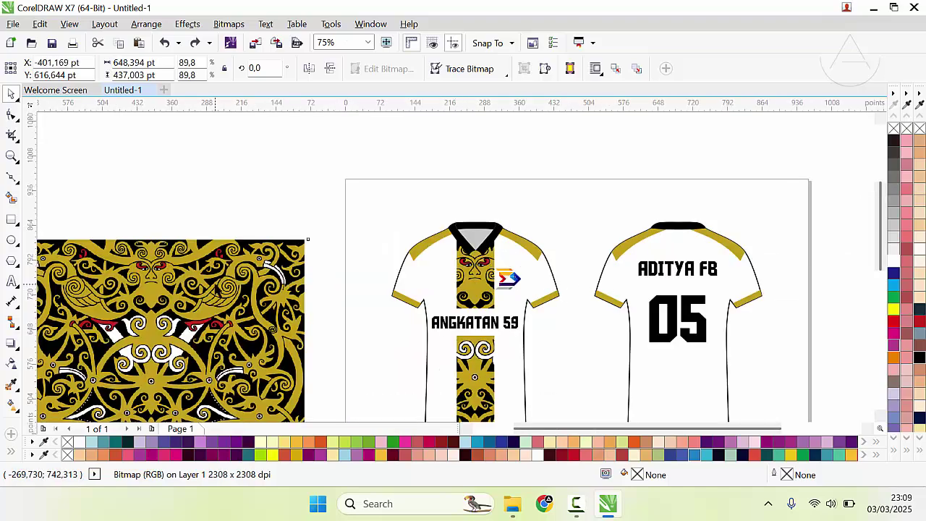
pyautogui.scroll(-2, 225, 279)
pyautogui.scroll(2, 548, 282)
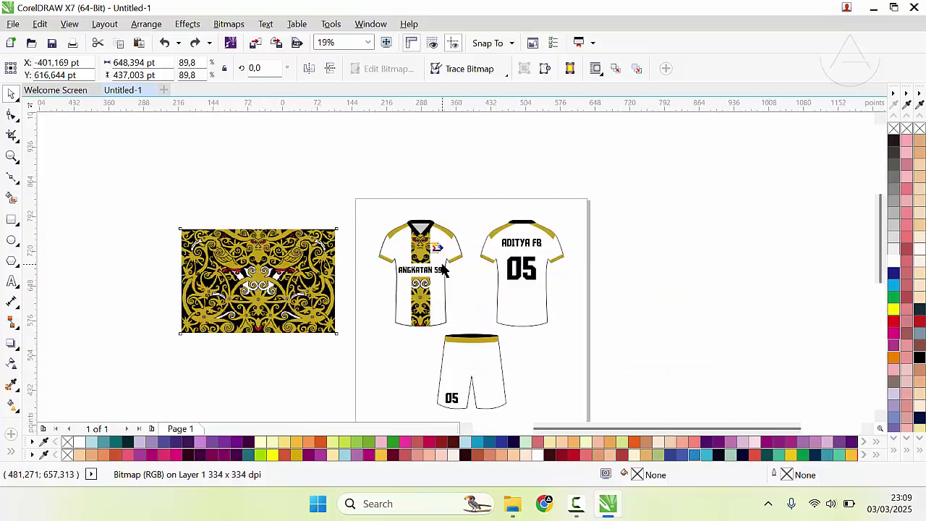
pyautogui.scroll(-2, 446, 274)
pyautogui.scroll(2, 369, 260)
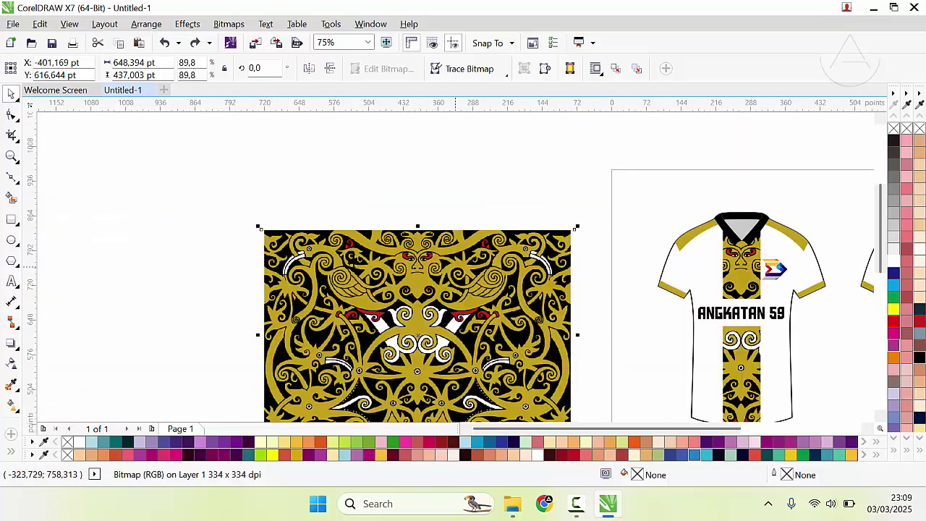
pyautogui.press('Delete')
pyautogui.scroll(-1, 434, 263)
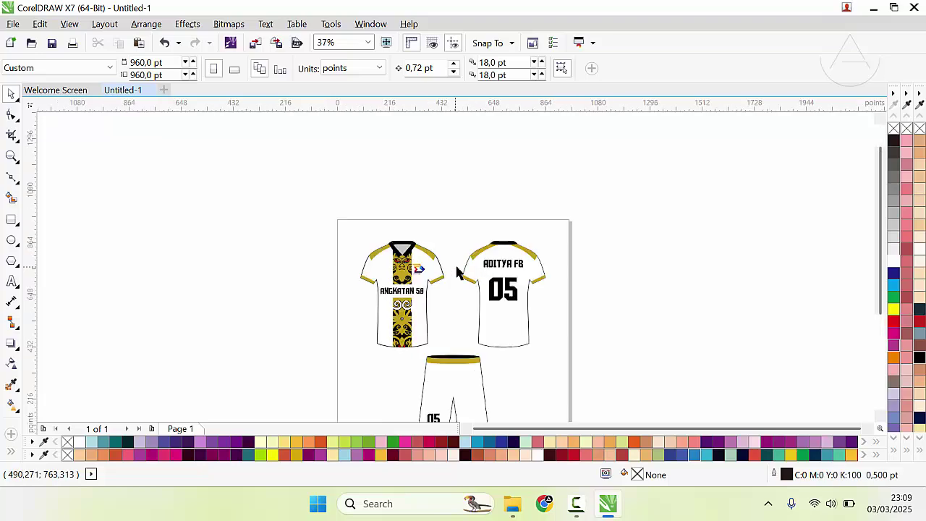
# Add a page-sized 960 × 960 pt background rectangle behind the jersey set and fill it with 100% black.
pyautogui.scroll(1, 455, 275)
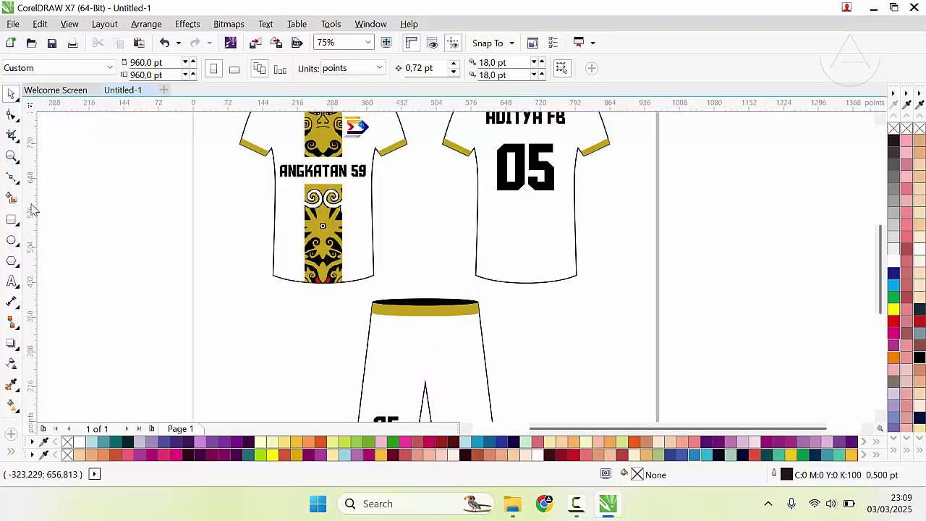
pyautogui.scroll(-1, 458, 298)
pyautogui.scroll(1, 459, 257)
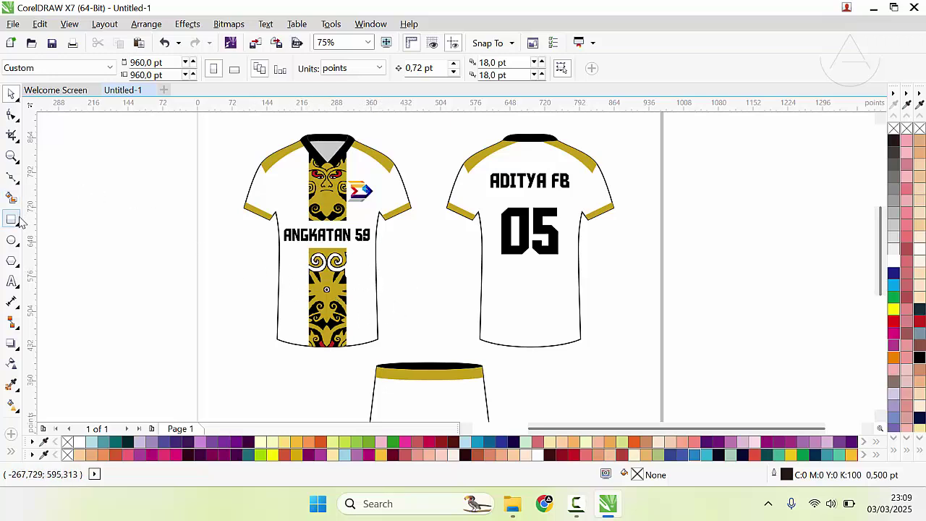
pyautogui.scroll(-2, 523, 212)
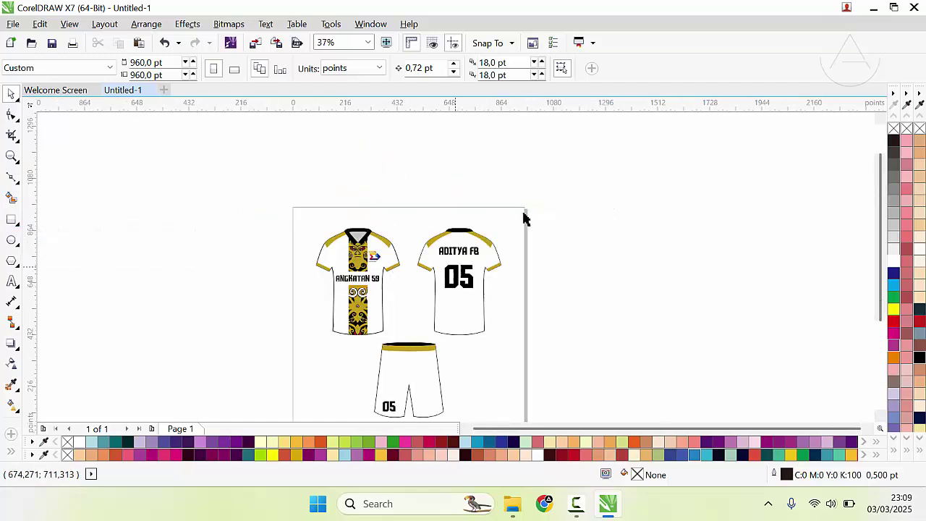
pyautogui.scroll(2, 395, 273)
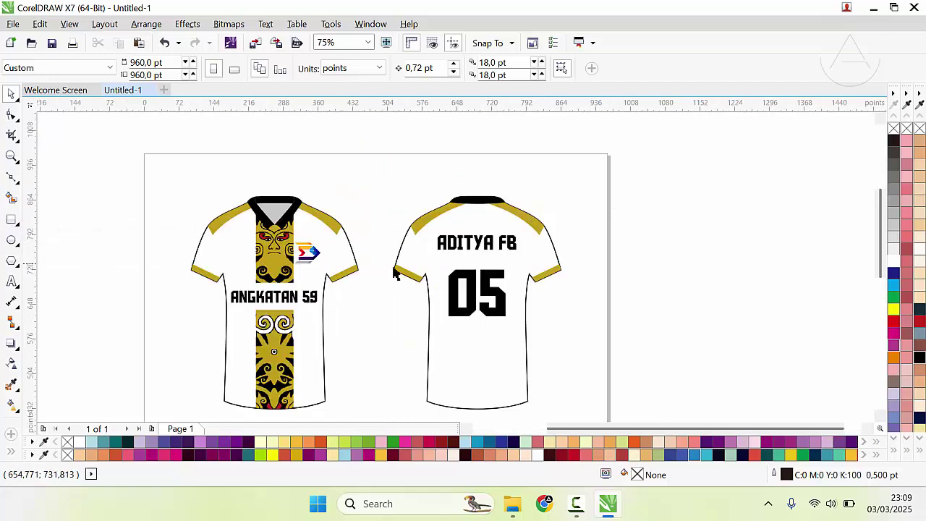
pyautogui.doubleClick(12, 219)
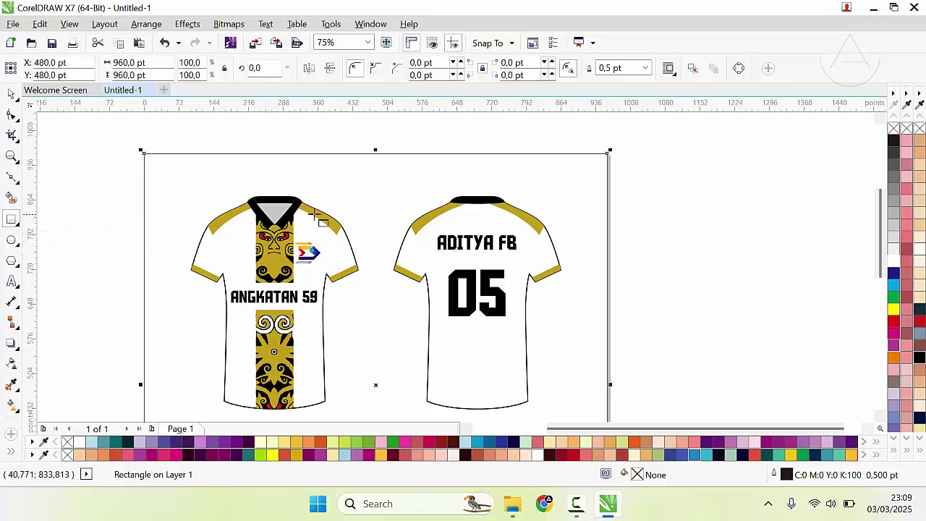
pyautogui.scroll(-1, 319, 217)
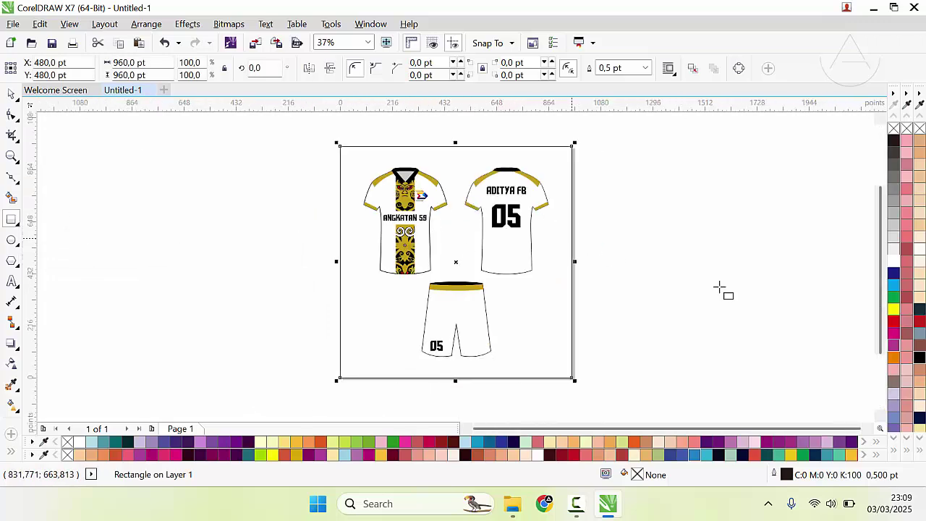
pyautogui.click(894, 141)
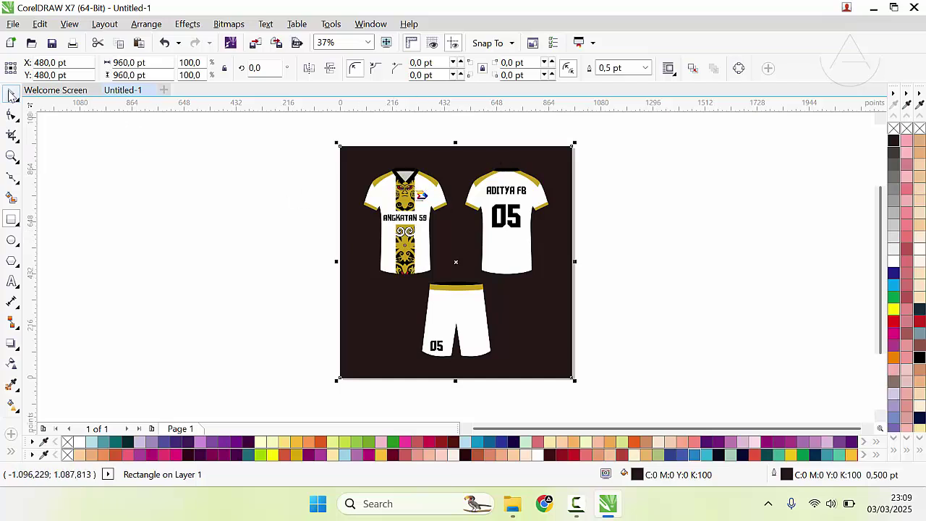
# Compare light grey, 30% black and white fills on the background rectangle, and return to 100% black.
pyautogui.click(896, 236)
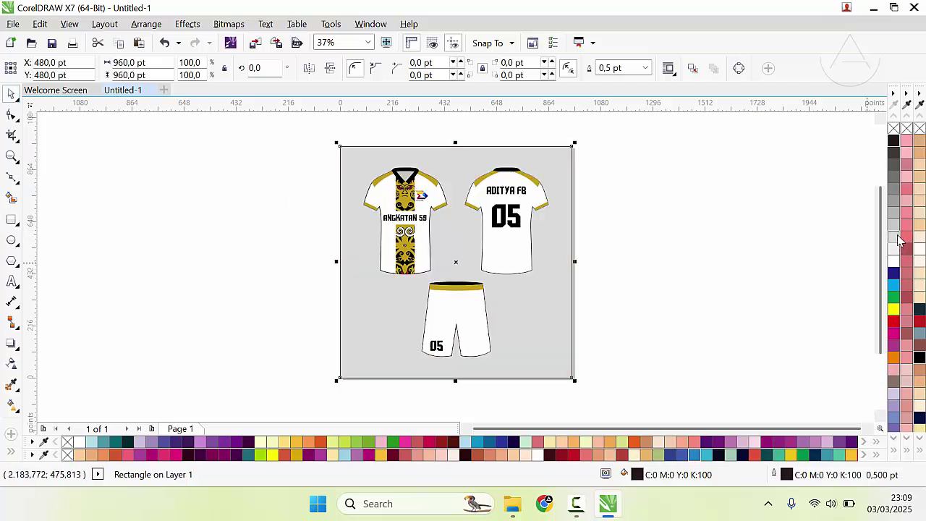
pyautogui.click(893, 227)
pyautogui.click(704, 224)
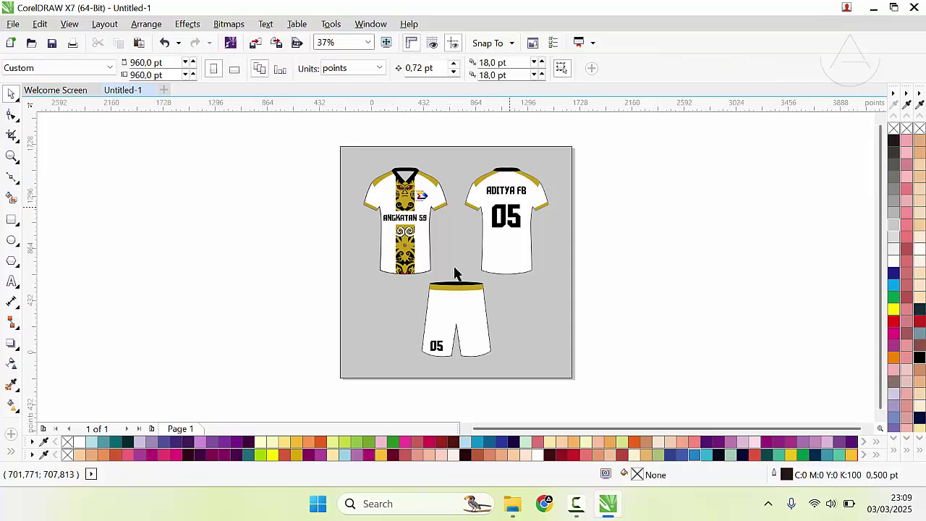
pyautogui.click(470, 291)
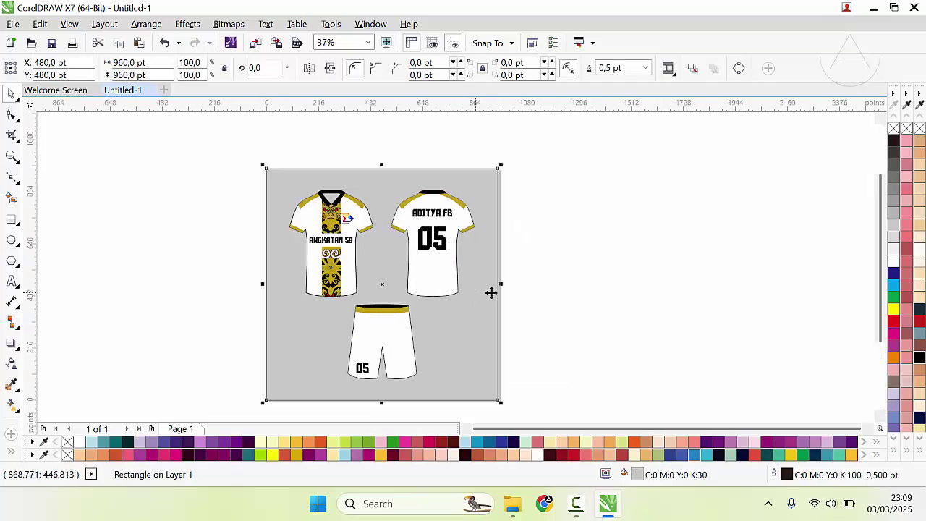
pyautogui.click(893, 264)
pyautogui.click(618, 269)
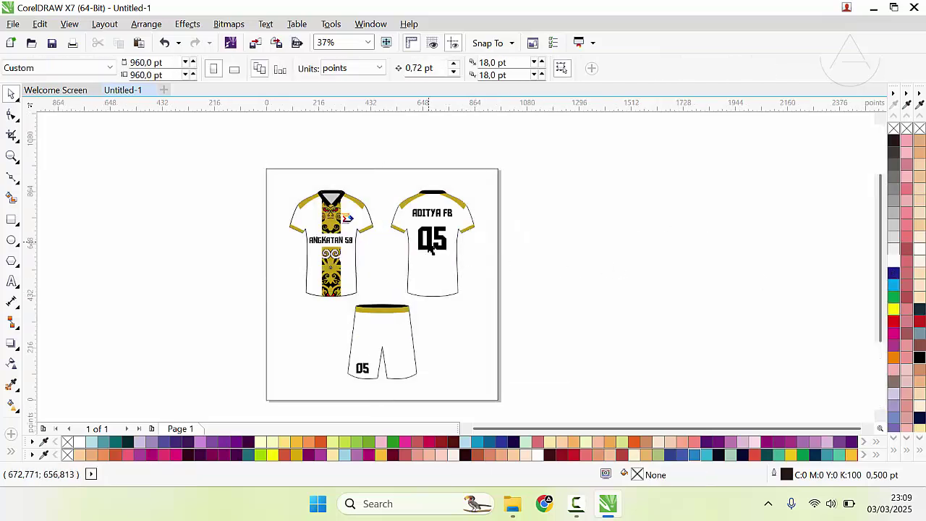
pyautogui.click(483, 281)
pyautogui.click(894, 142)
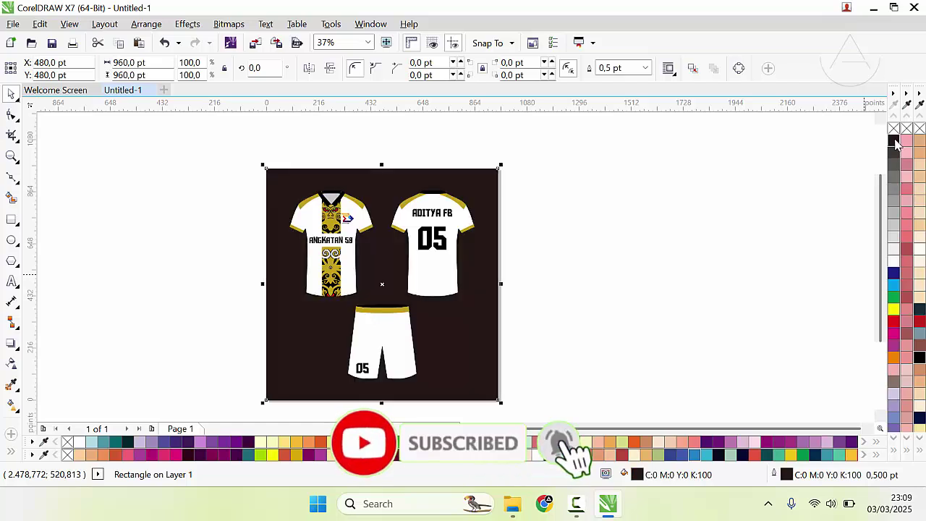
# Fill the background rectangle behind the jersey set with white, remove its outline and deselect it.
pyautogui.scroll(2, 306, 210)
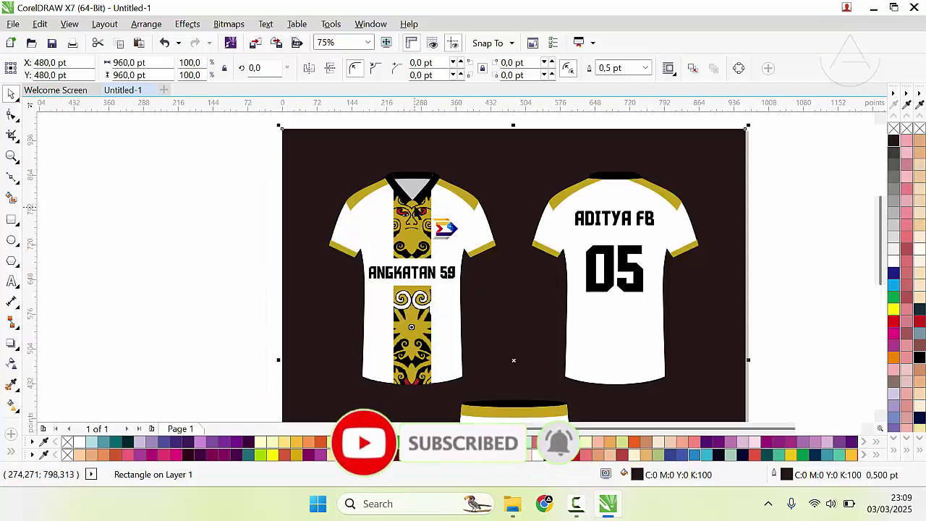
pyautogui.click(894, 262)
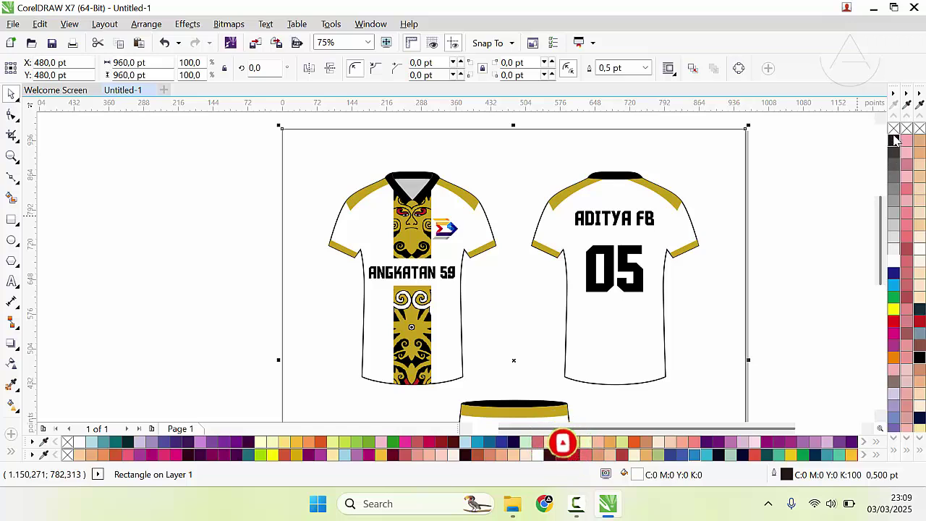
pyautogui.rightClick(894, 128)
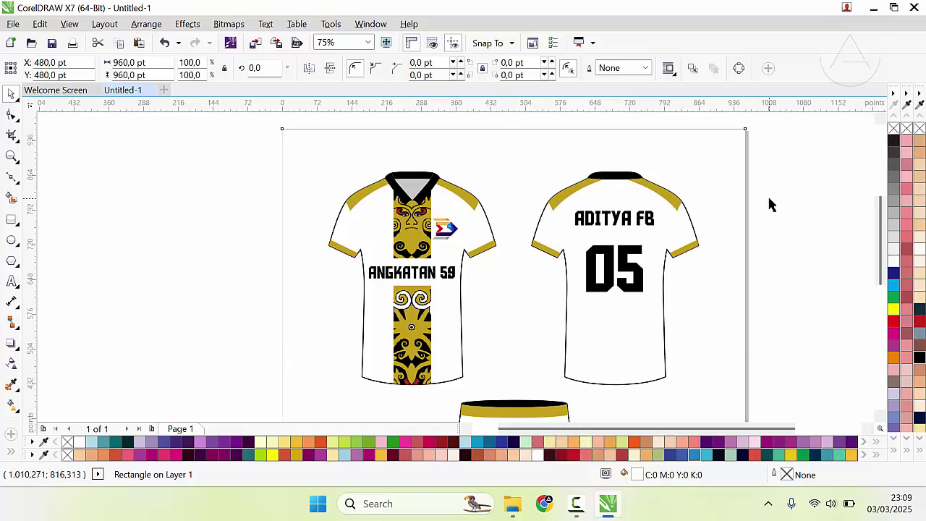
pyautogui.click(768, 200)
pyautogui.scroll(-1, 738, 202)
# Export the jersey set to the Music folder as a PNG named "jersey batik", accepting the RGB Color (24-bit) export settings.
pyautogui.click(11, 26)
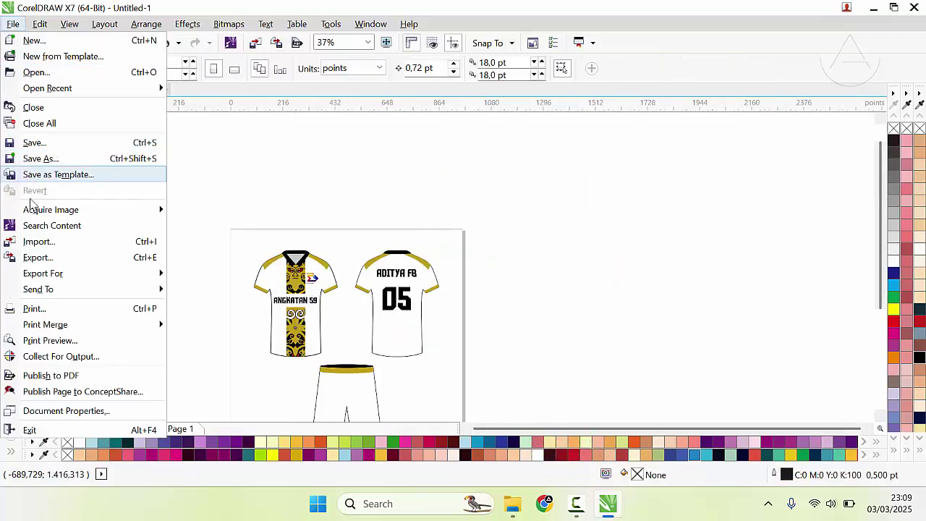
pyautogui.click(40, 258)
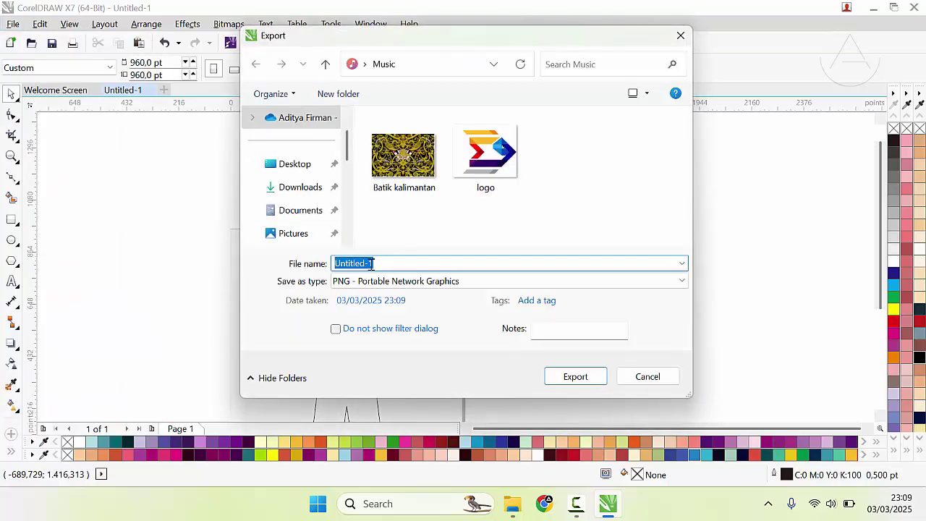
pyautogui.write('jersey')
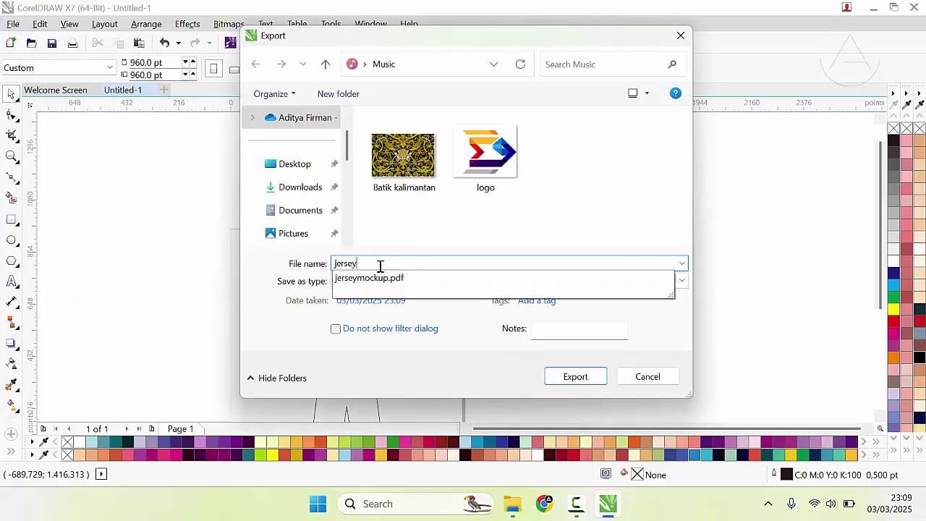
pyautogui.write(' batik')
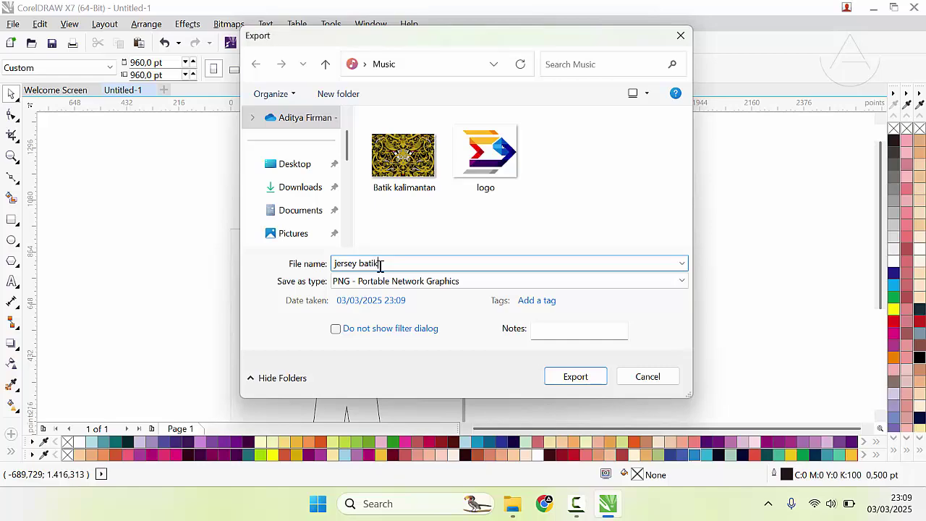
pyautogui.press('Return')
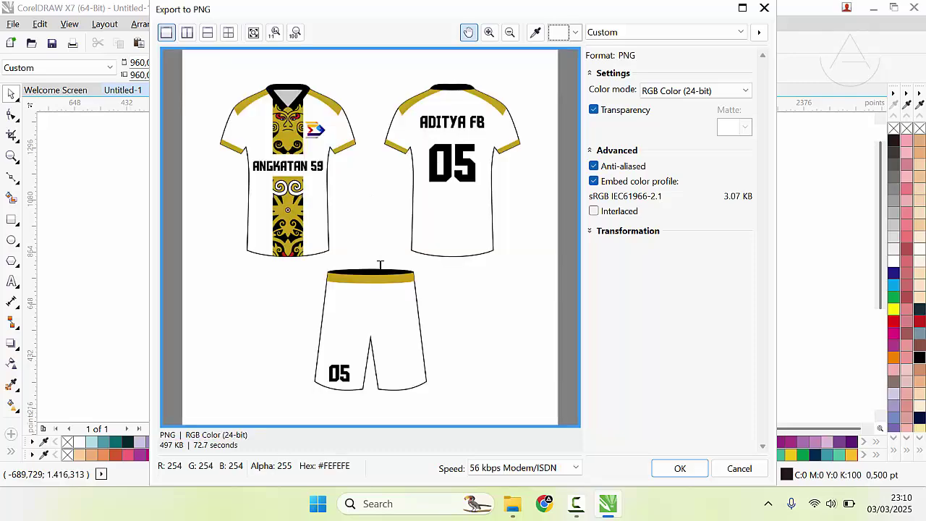
pyautogui.press('Return')
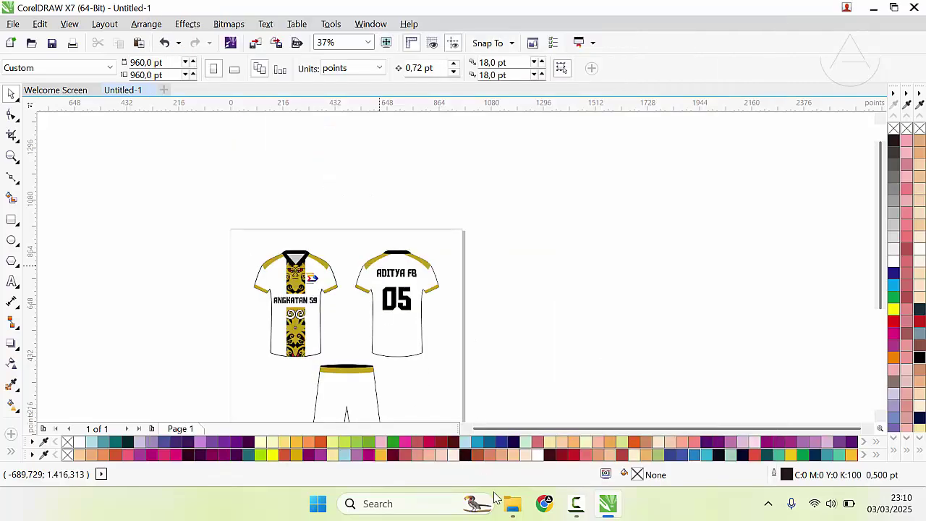
# Switch to File Explorer, open the exported "jersey batik" PNG from the Music folder and maximize the image viewer.
pyautogui.click(511, 502)
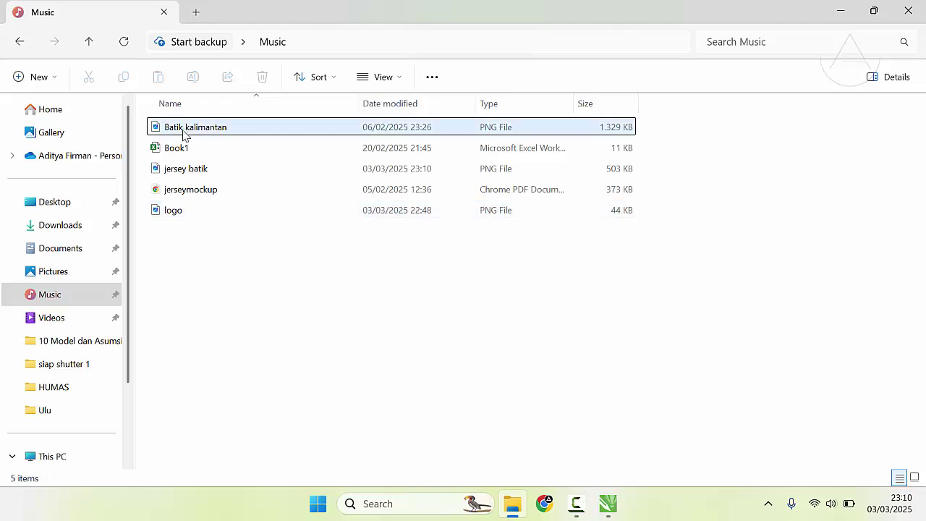
pyautogui.click(189, 170)
pyautogui.doubleClick(191, 172)
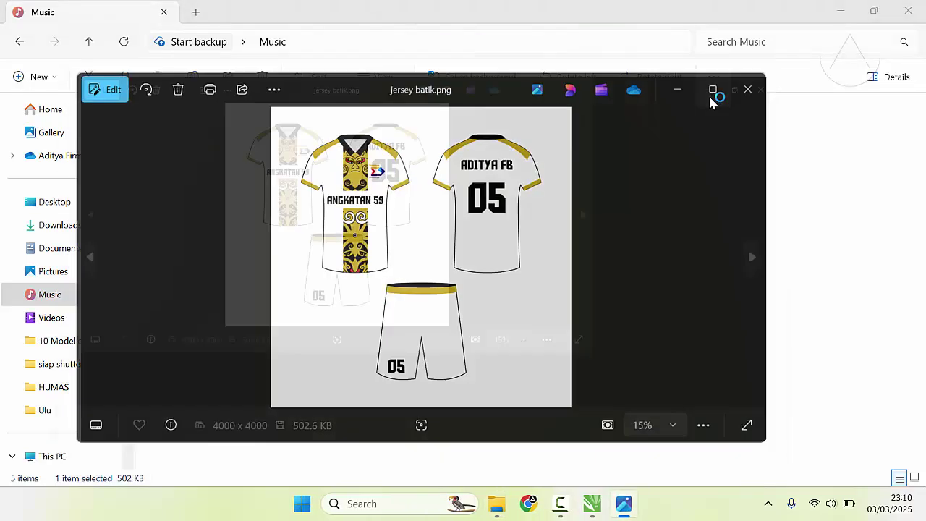
pyautogui.click(710, 91)
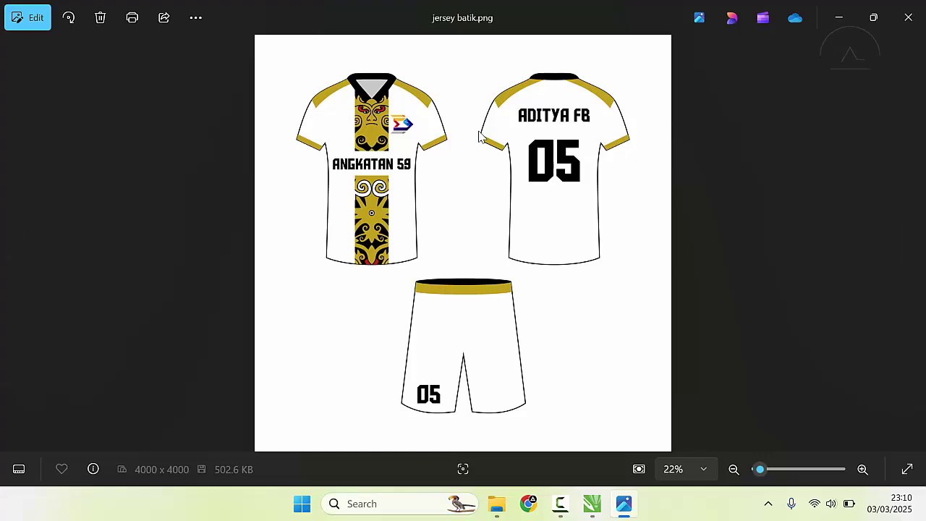
# Examine the exported image up close and as a whole, checking the jersey motif, lettering, numbers and shorts.
pyautogui.scroll(3, 480, 137)
pyautogui.scroll(-1, 479, 138)
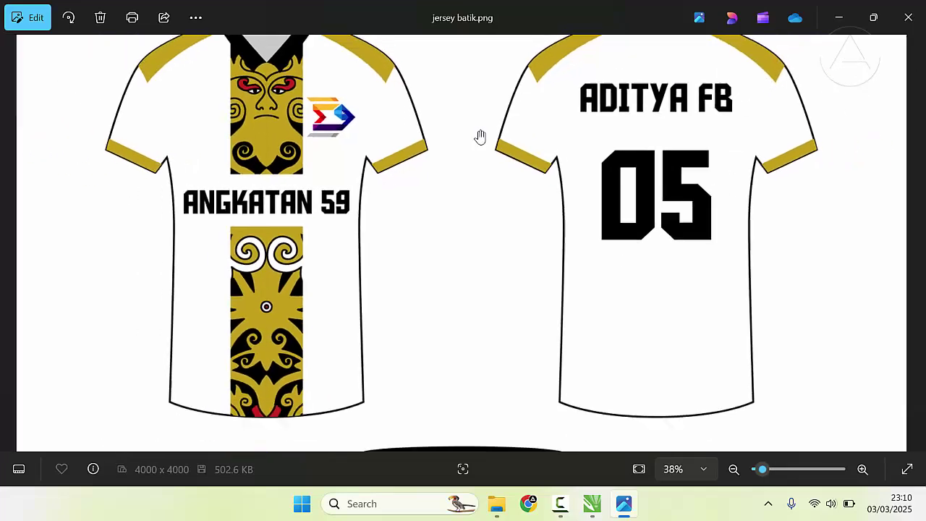
pyautogui.scroll(-4, 529, 233)
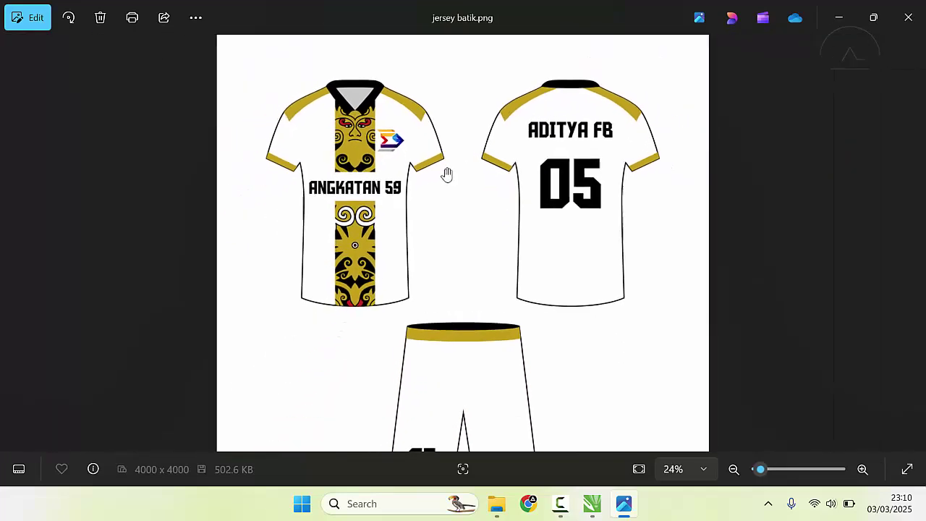
pyautogui.scroll(3, 447, 238)
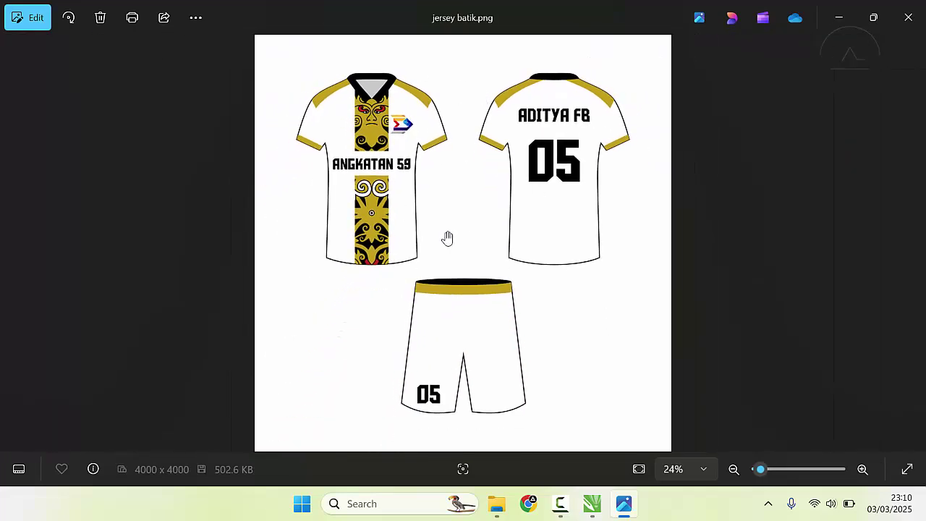
pyautogui.scroll(-3, 447, 238)
pyautogui.scroll(1, 467, 111)
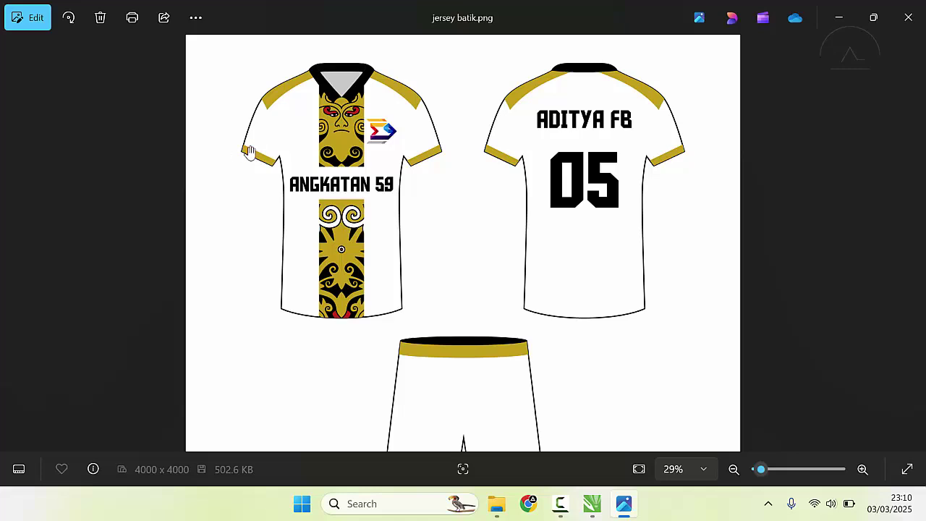
pyautogui.scroll(-1, 631, 105)
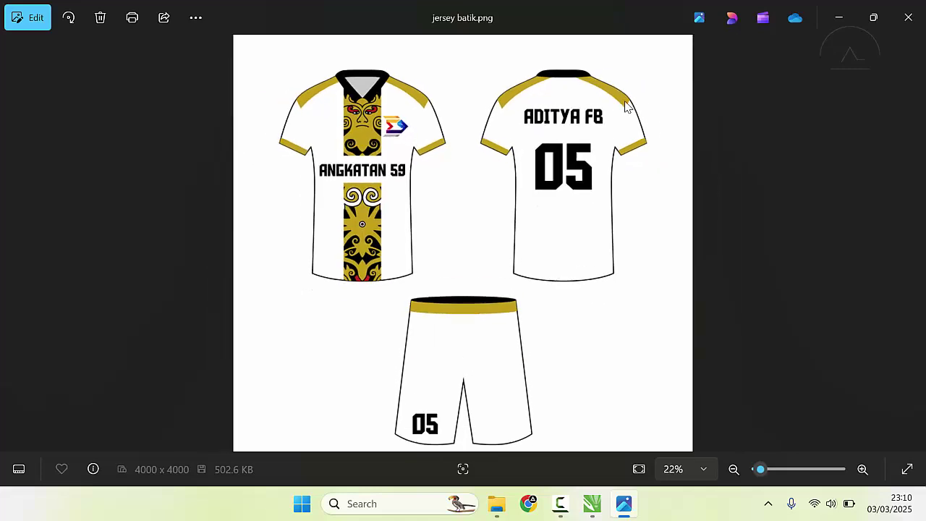